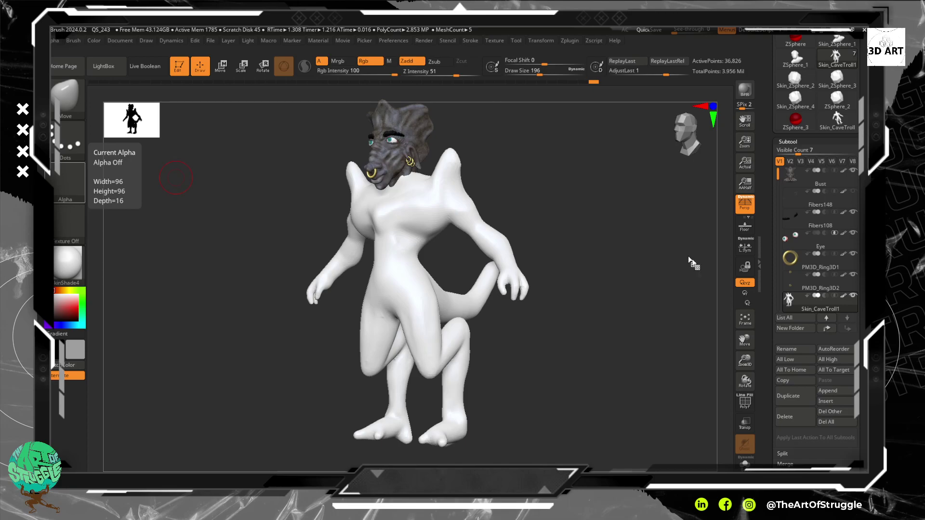
pyautogui.moveTo(596, 274); pyautogui.dragTo(584, 263)
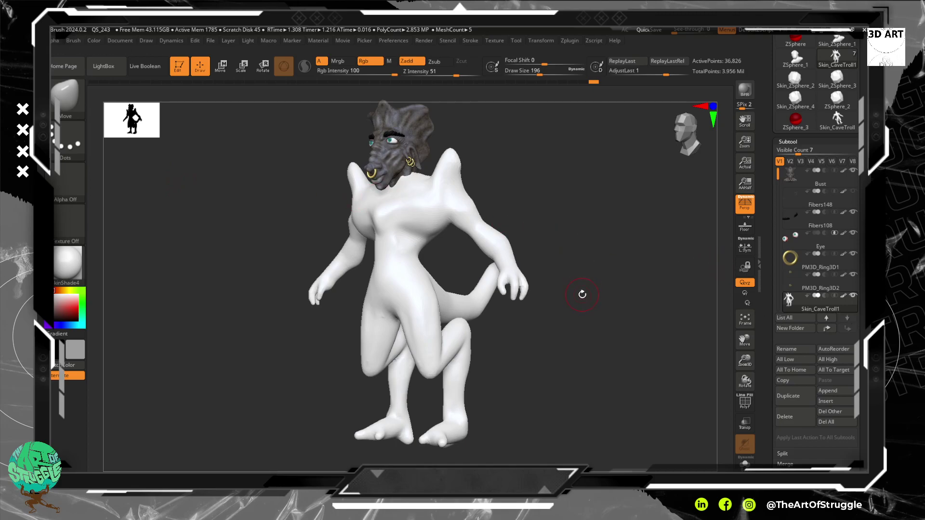
pyautogui.moveTo(611, 299); pyautogui.dragTo(569, 293)
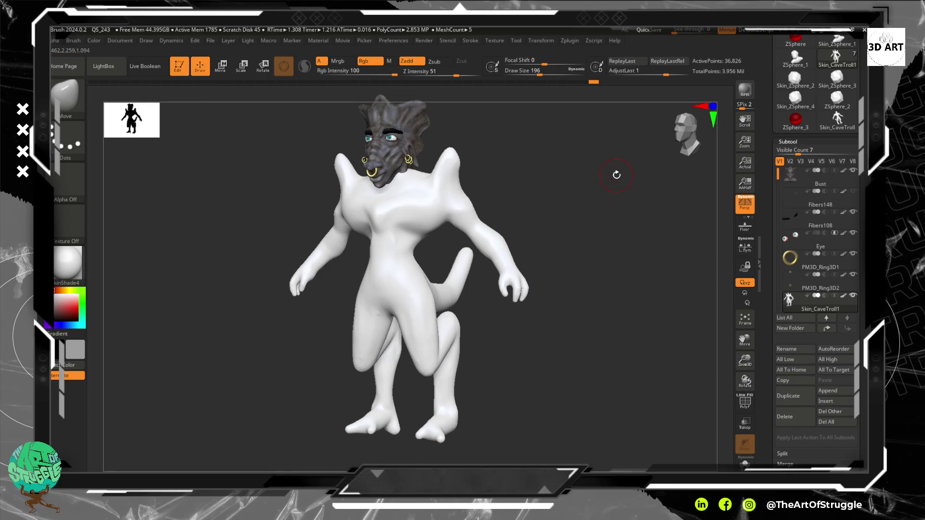
pyautogui.moveTo(779, 174); pyautogui.dragTo(777, 201)
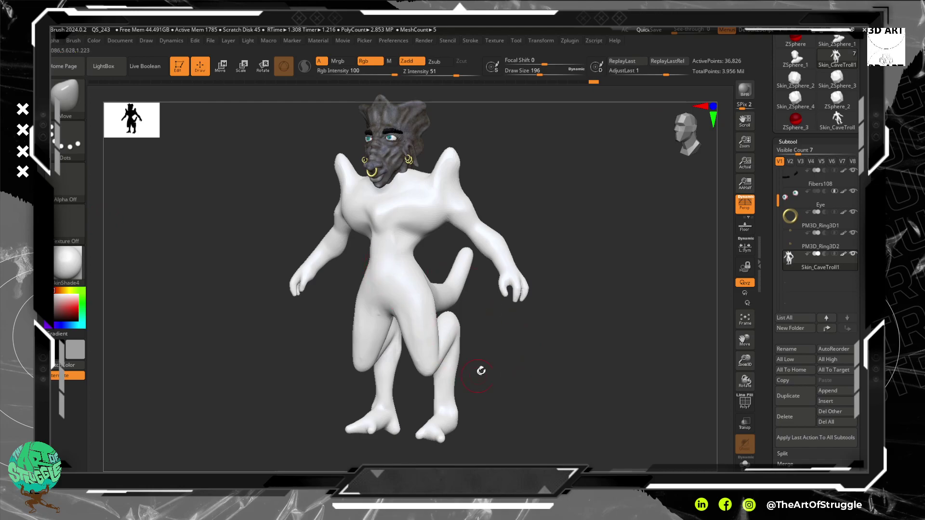
pyautogui.moveTo(500, 386)
pyautogui.mouseDown()
pyautogui.moveTo(440, 384)
pyautogui.moveTo(519, 379)
pyautogui.moveTo(508, 379)
pyautogui.mouseUp()
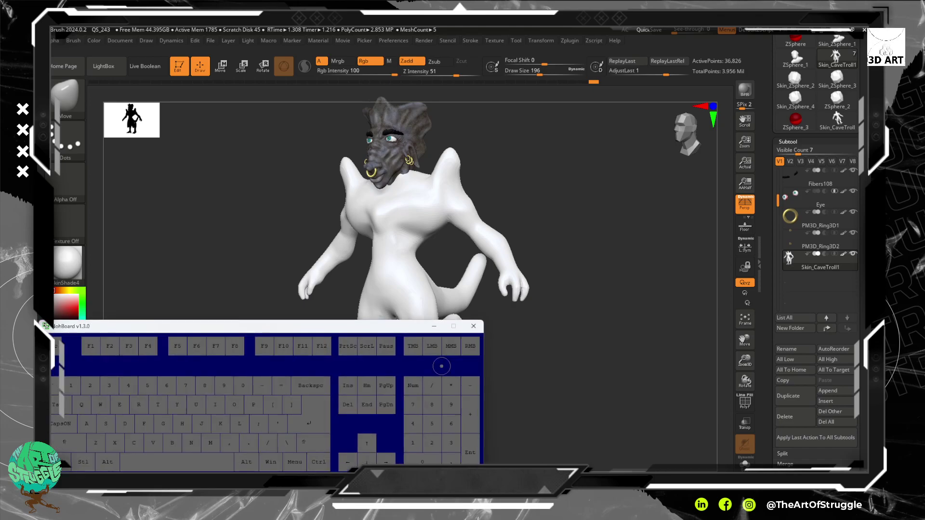
pyautogui.click(322, 30)
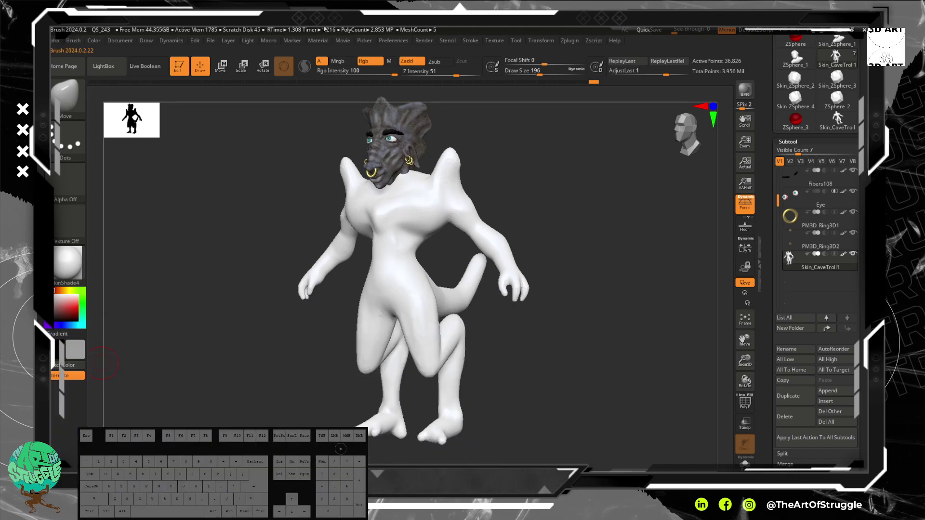
pyautogui.click(48, 131)
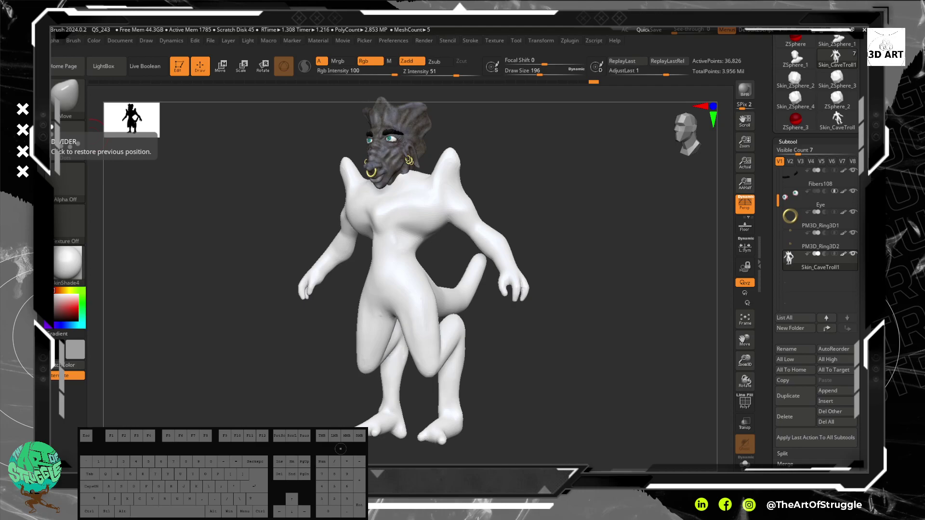
# Search Google Images for "elite from halo" and bring the web browser into view
pyautogui.press('capslock')
pyautogui.press('space')
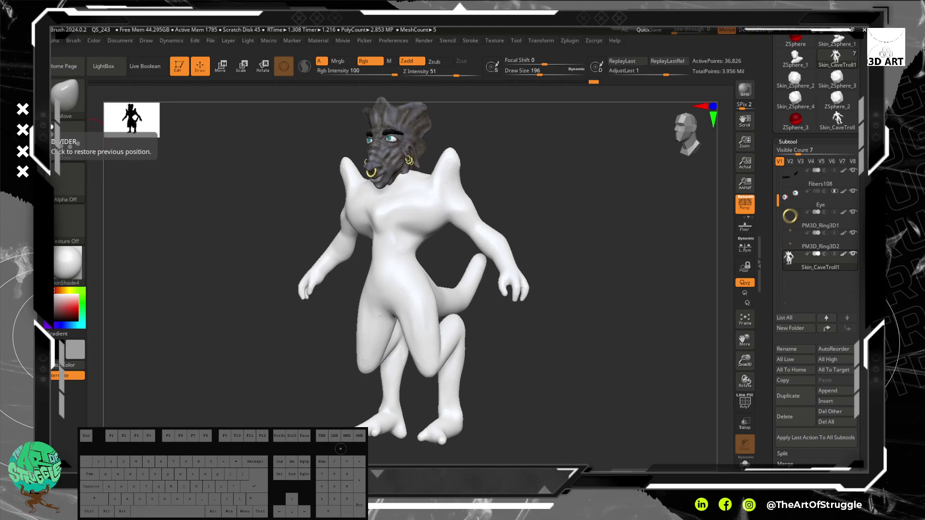
pyautogui.press('o')
pyautogui.press('m')
pyautogui.press('space')
pyautogui.press('o')
pyautogui.press('Return')
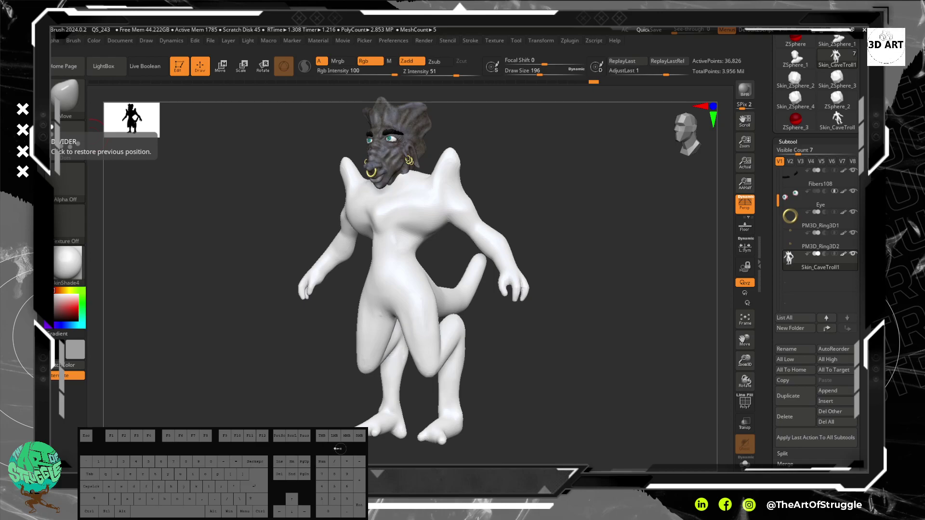
pyautogui.moveTo(37, 347); pyautogui.dragTo(339, 29)
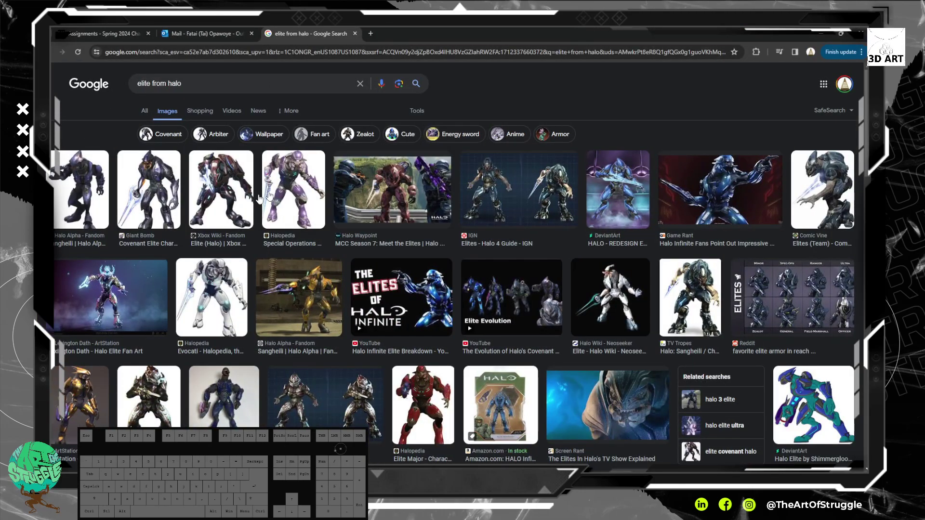
# Open the ArtStation page of the Halo Elite Fan Art result and examine the character's full-body render
pyautogui.click(121, 302)
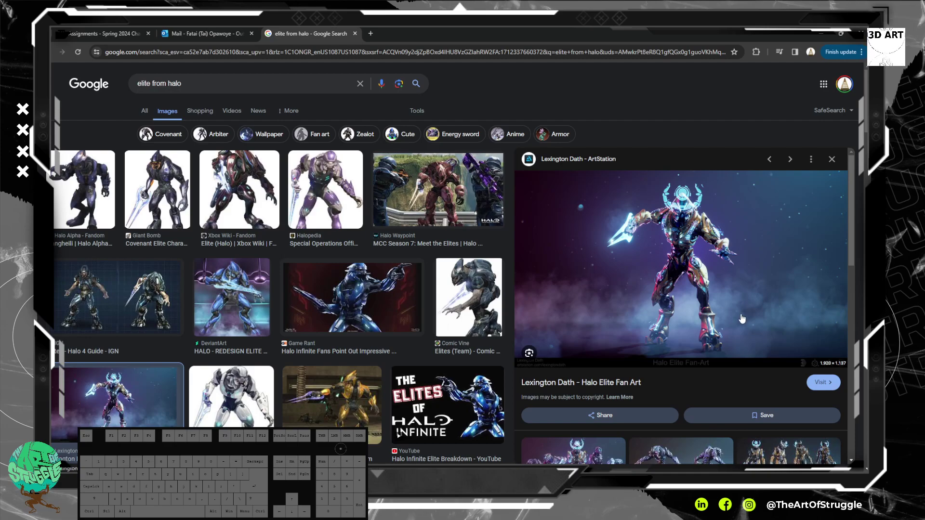
pyautogui.click(672, 232)
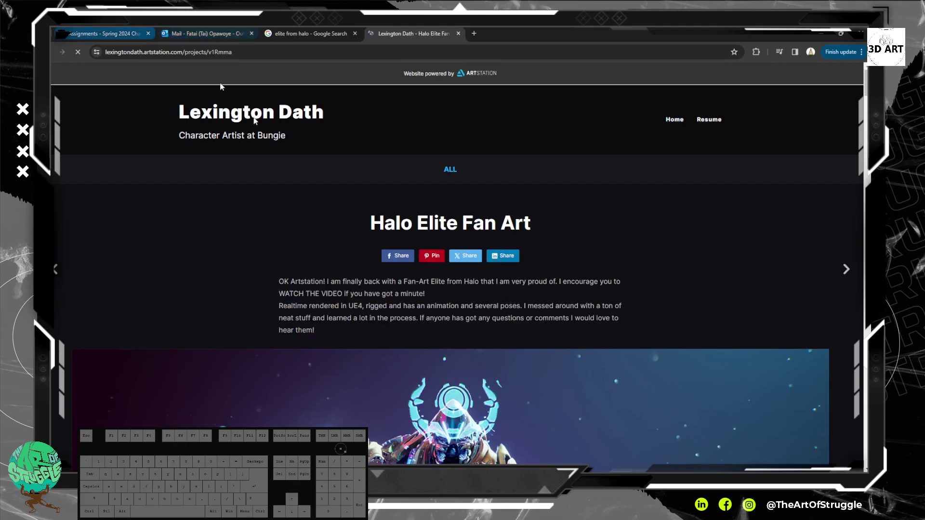
pyautogui.scroll(-2, 386, 229)
pyautogui.scroll(-4, 386, 228)
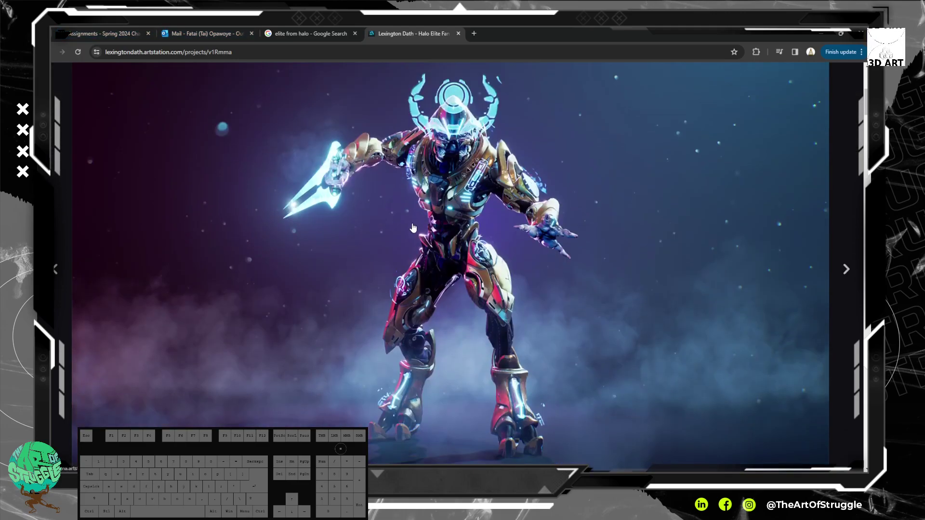
pyautogui.scroll(1, 413, 228)
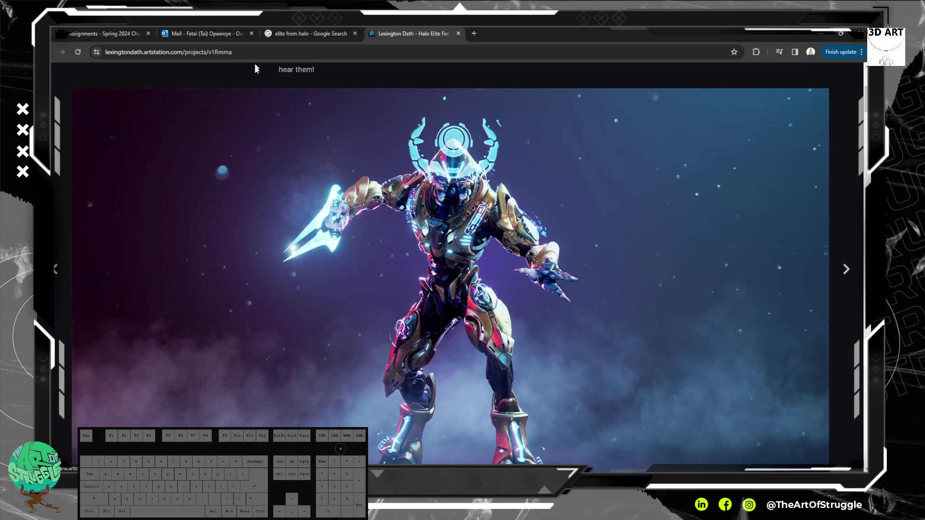
# Return to the image results and preview the IGN "Elites - Halo 4 Guide" picture showing two armoured Elites
pyautogui.click(292, 31)
pyautogui.scroll(-2, 249, 253)
pyautogui.scroll(-4, 249, 253)
pyautogui.click(182, 207)
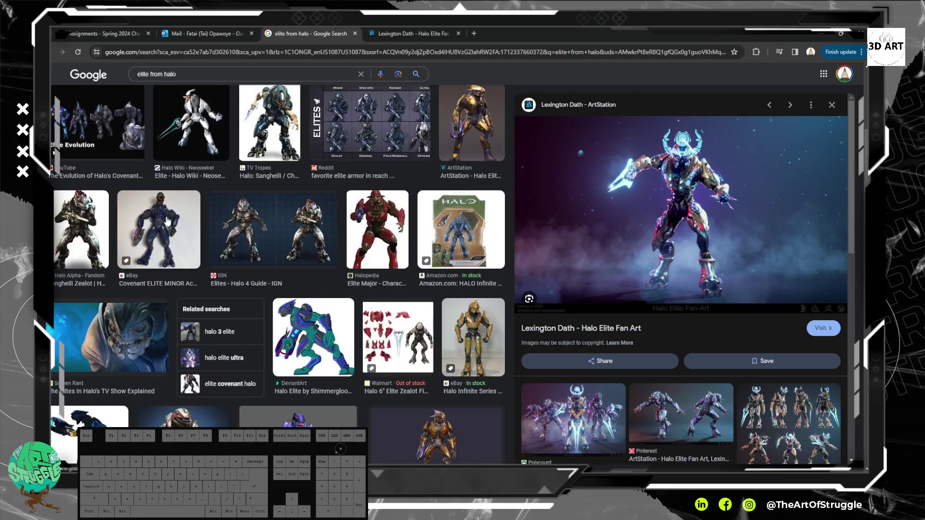
pyautogui.click(302, 234)
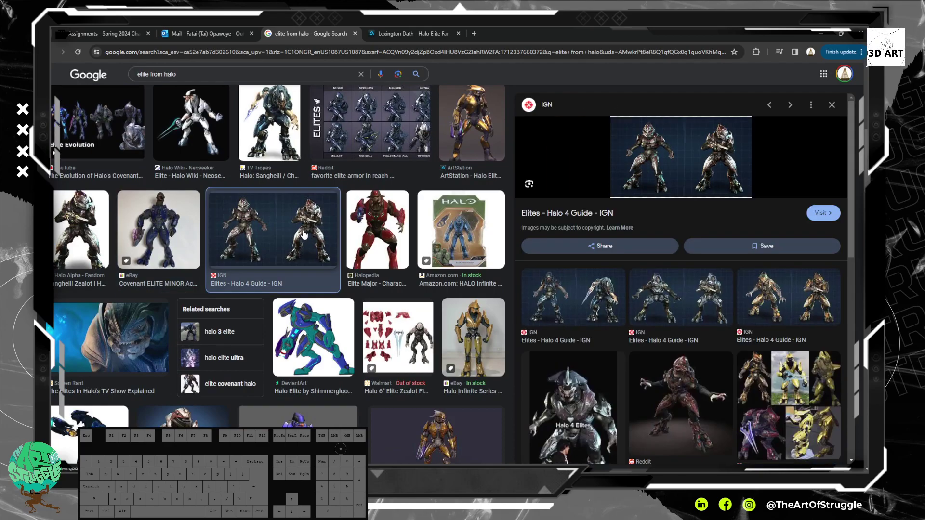
# Open TheGamer's article "Halo: How Did The Elites Join The Covenant?" from the image results and copy its header image
pyautogui.scroll(-3, 674, 289)
pyautogui.scroll(-5, 328, 276)
pyautogui.click(312, 245)
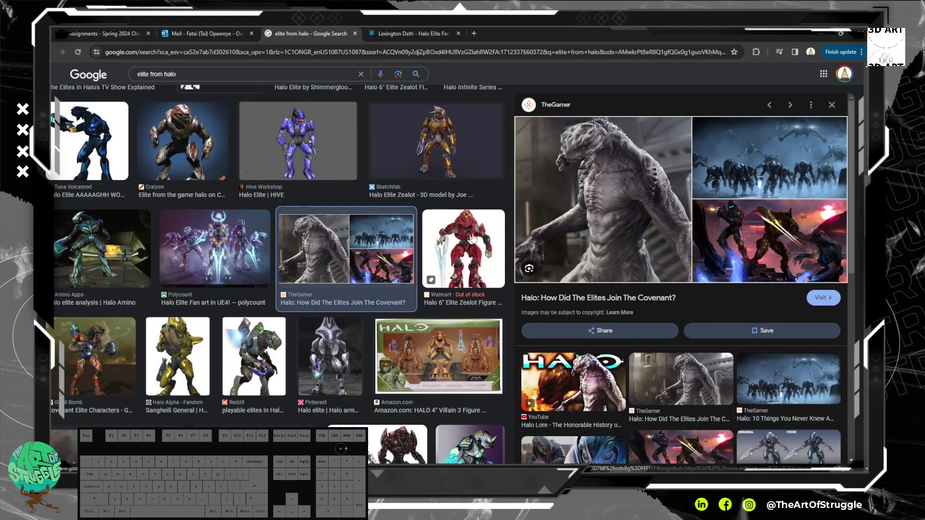
pyautogui.click(606, 226)
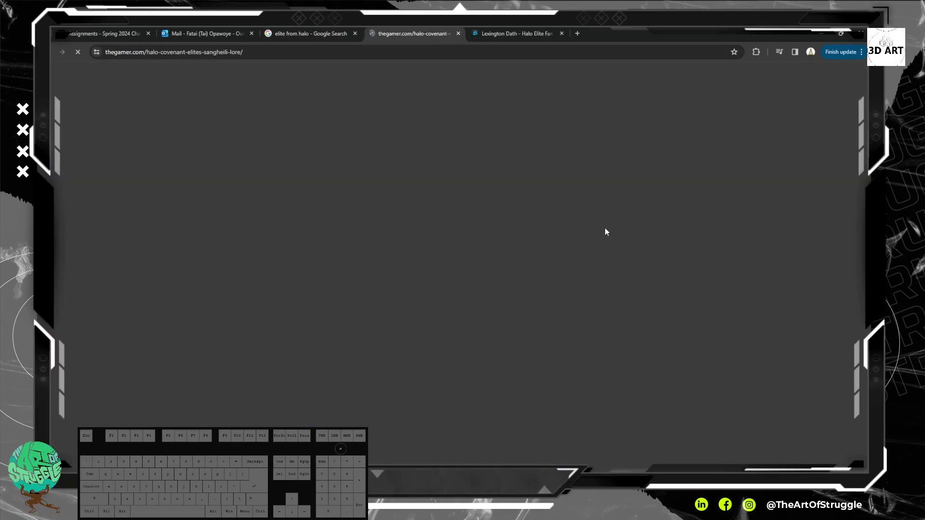
pyautogui.scroll(-2, 393, 272)
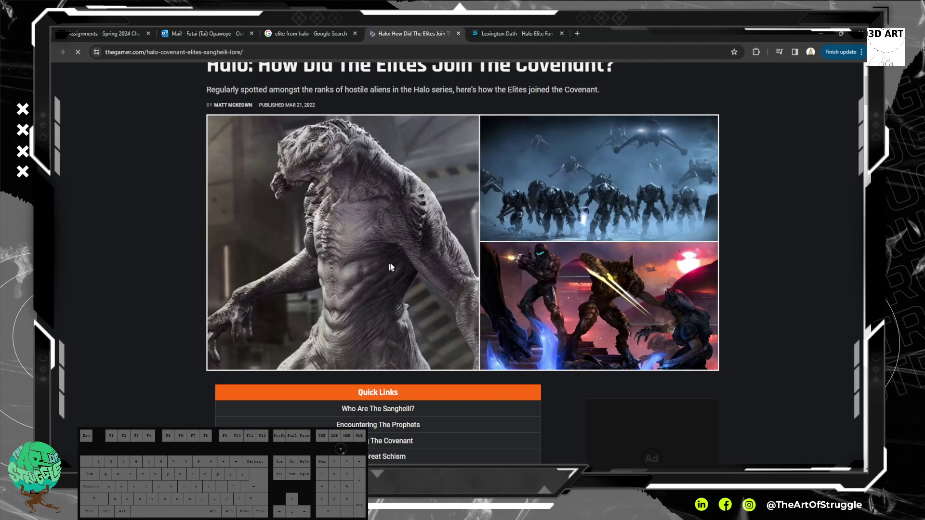
pyautogui.rightClick(371, 257)
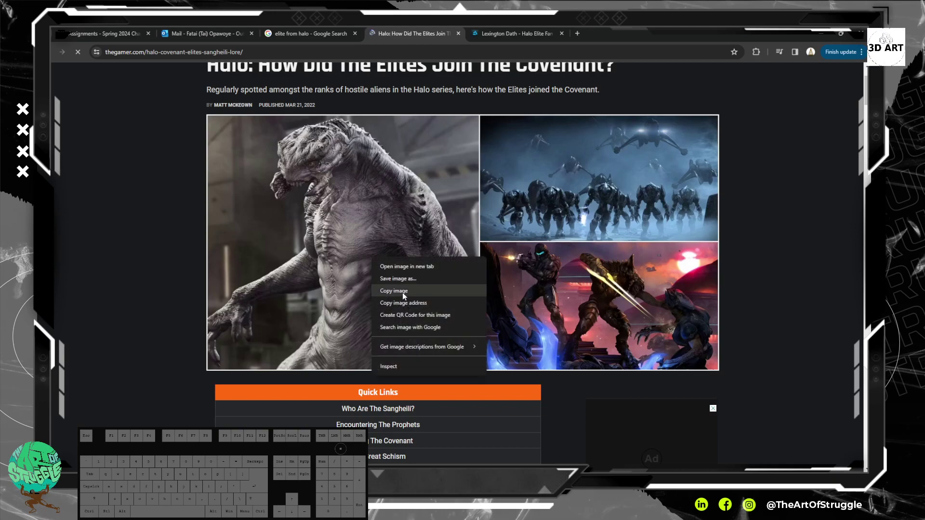
pyautogui.click(403, 292)
# Start saving the article's header image and create a Desktop folder named refsalien as its destination
pyautogui.rightClick(385, 248)
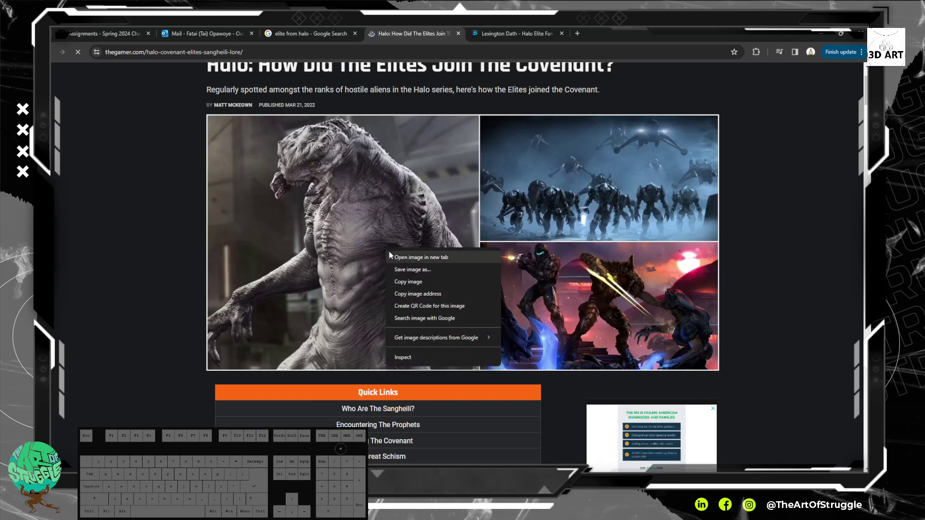
pyautogui.click(406, 272)
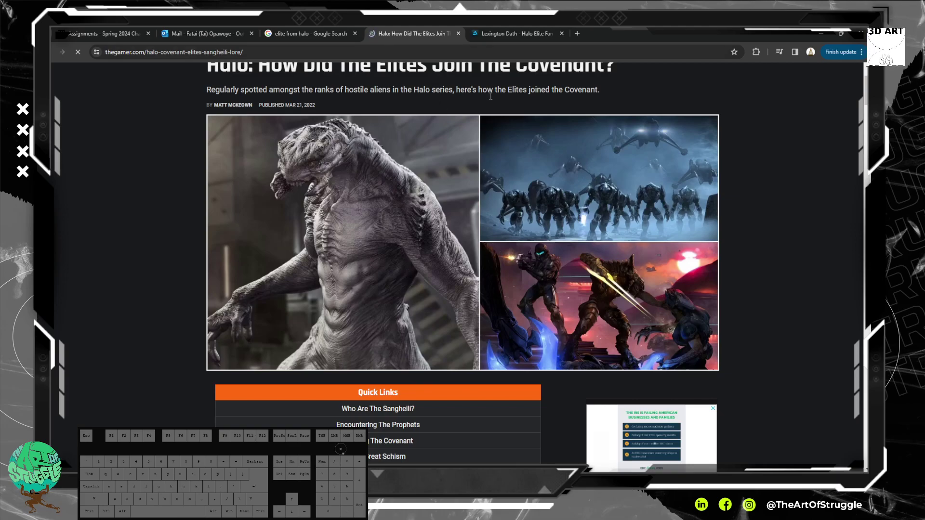
pyautogui.scroll(-1, 475, 120)
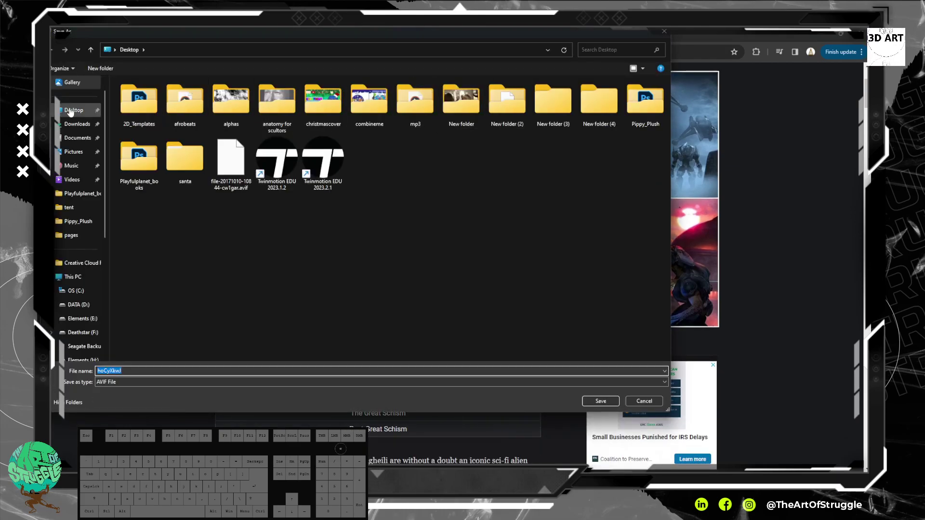
pyautogui.click(74, 109)
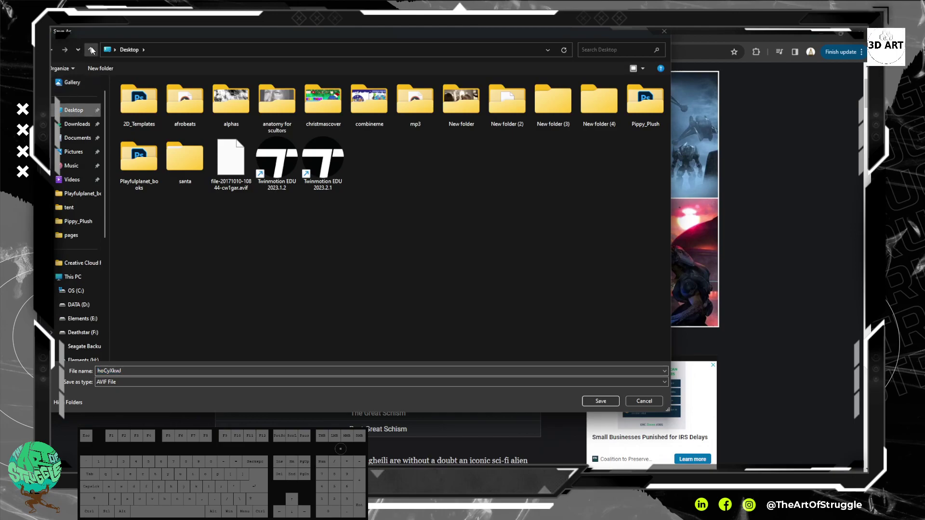
pyautogui.click(105, 68)
pyautogui.write('res')
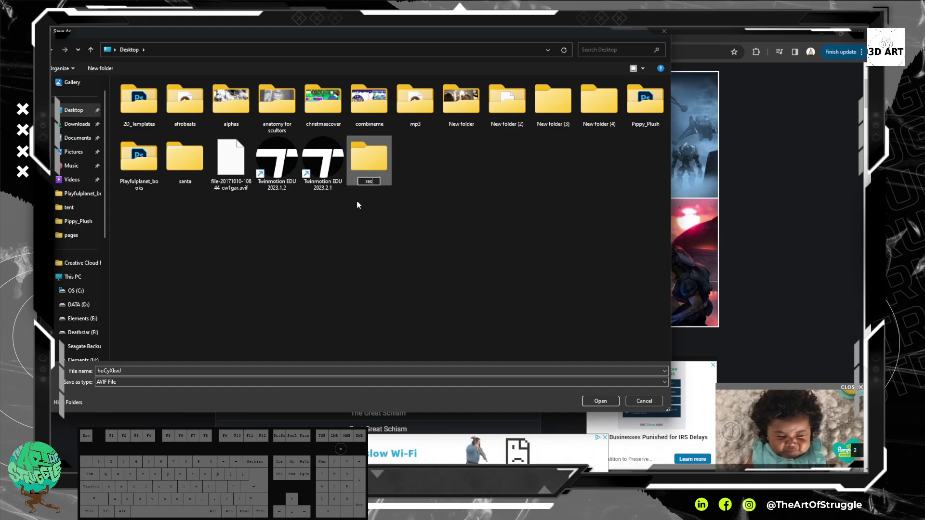
pyautogui.press('BackSpace')
pyautogui.write('fs')
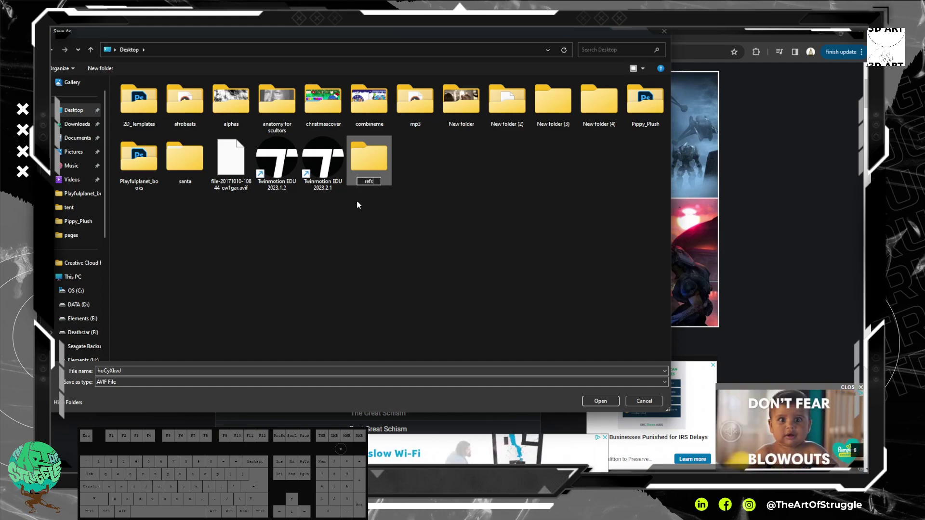
pyautogui.write('alien')
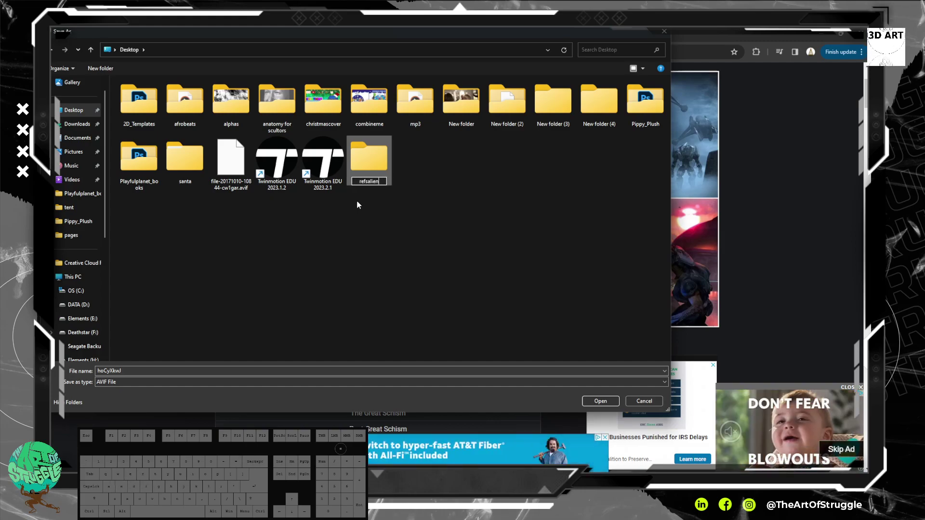
pyautogui.press('Return')
pyautogui.doubleClick(368, 165)
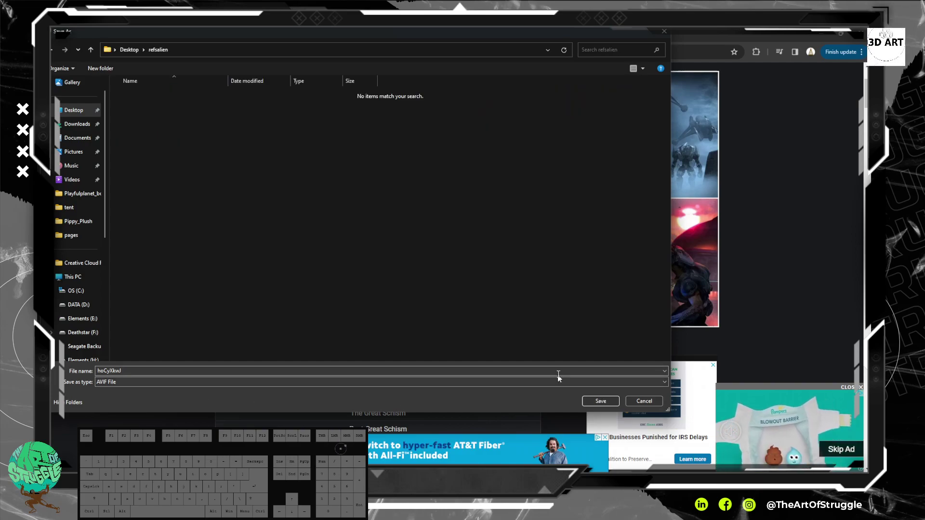
# Cancel saving the image as an AVIF file and copy the article's header image to the clipboard instead
pyautogui.click(530, 380)
pyautogui.click(645, 401)
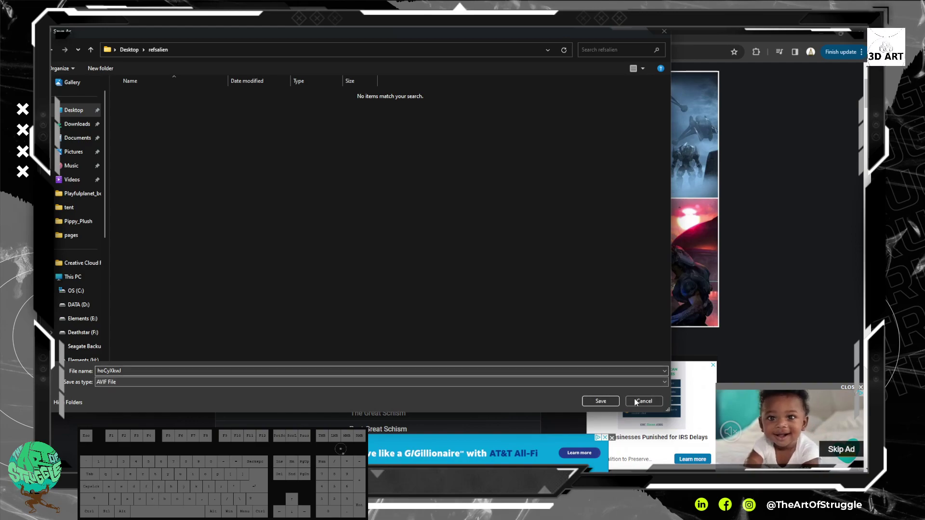
pyautogui.click(644, 401)
pyautogui.rightClick(394, 211)
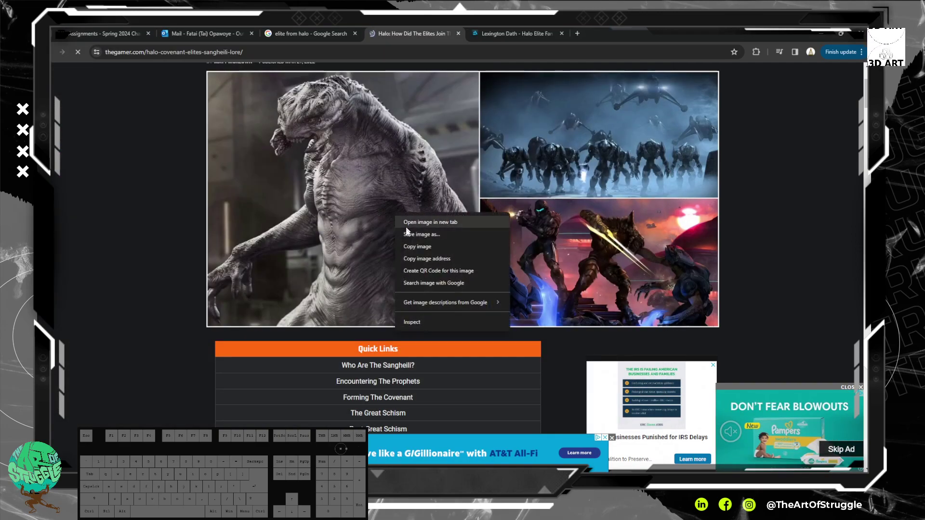
pyautogui.click(405, 247)
# Open photopea.com in a new browser tab
pyautogui.moveTo(465, 472)
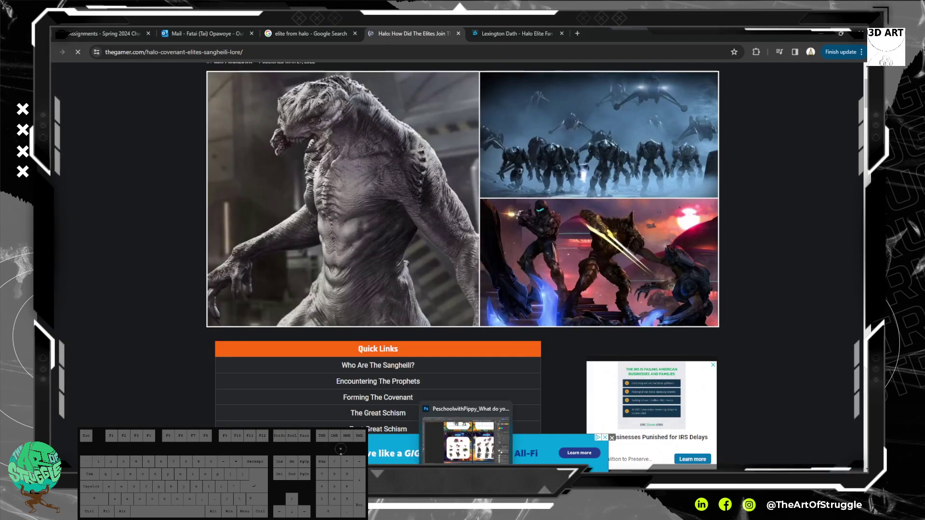
pyautogui.click(576, 34)
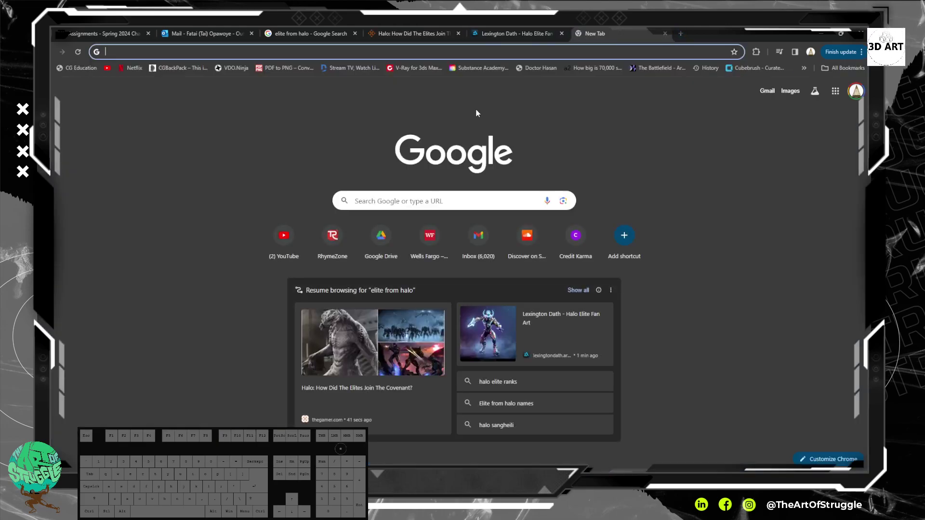
pyautogui.write('photopea.com')
pyautogui.press('Return')
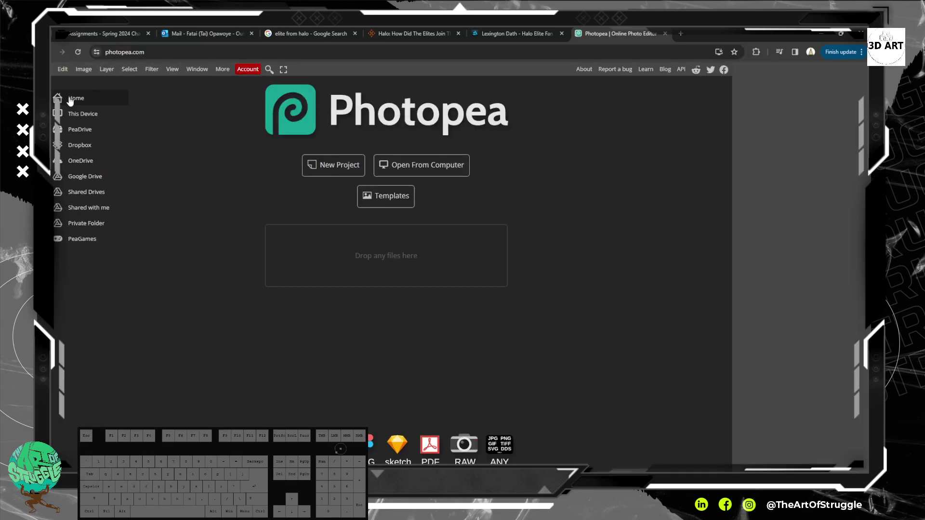
# Create a new 1280 × 720 pixel project at 72 DPI with a white background
pyautogui.click(50, 69)
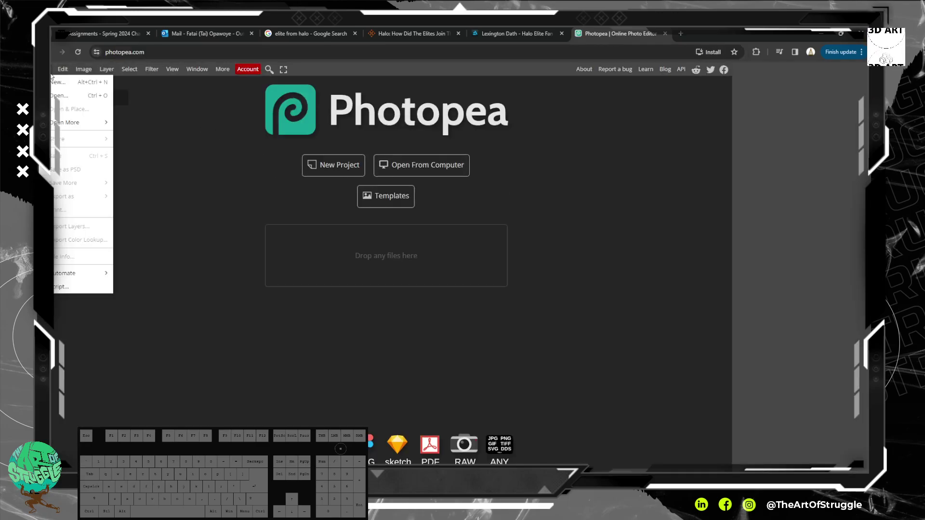
pyautogui.click(57, 82)
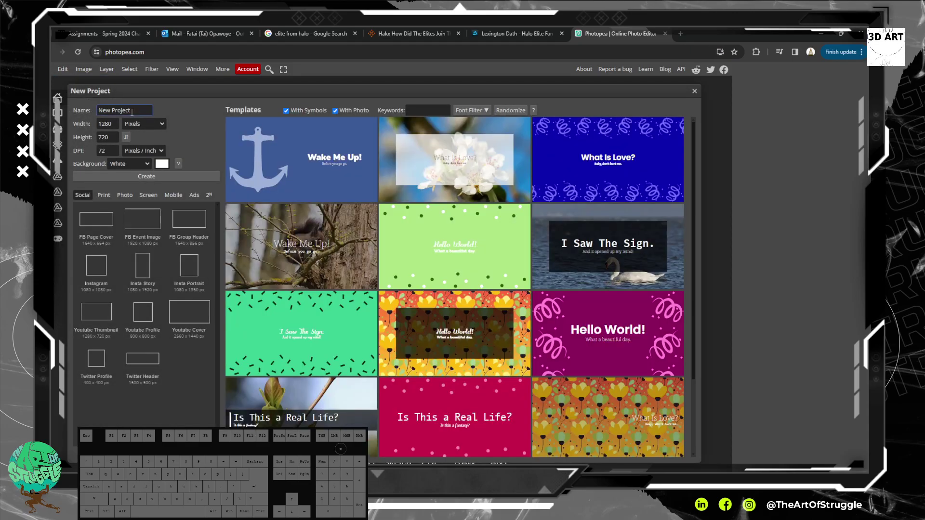
pyautogui.click(135, 176)
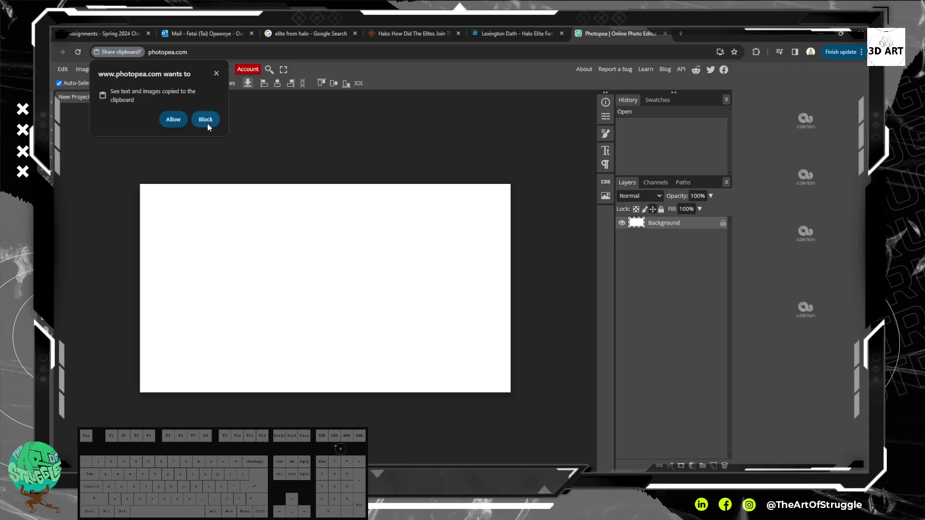
# Allow Photopea to read the clipboard and paste the copied header image into the project
pyautogui.click(170, 119)
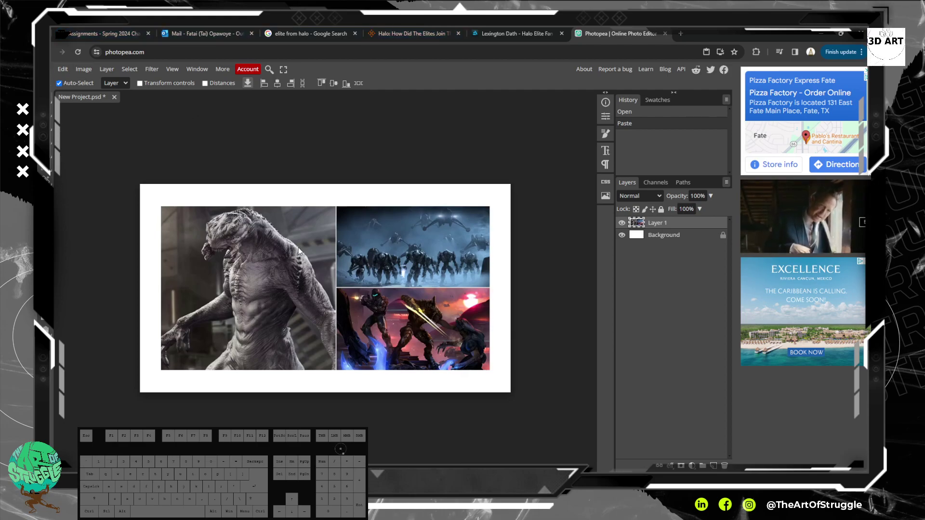
pyautogui.hotkey('ctrl', 't')
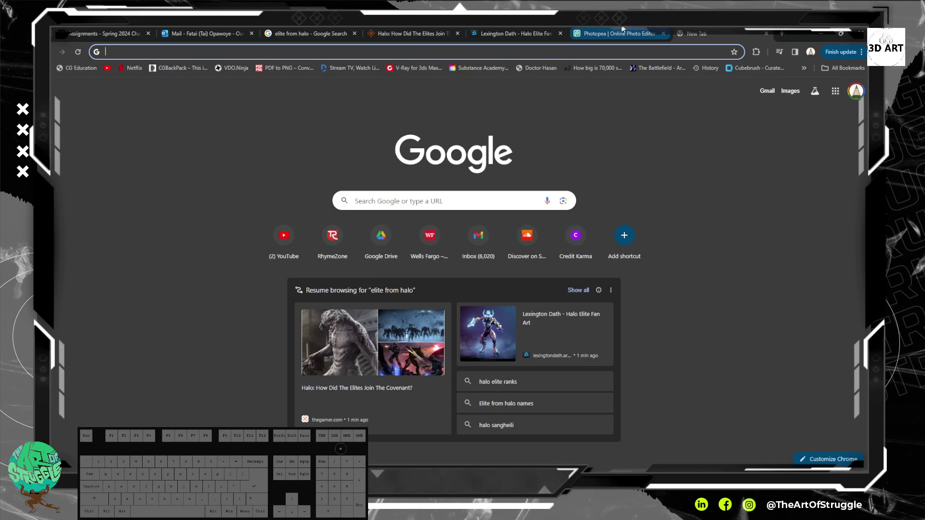
pyautogui.click(614, 34)
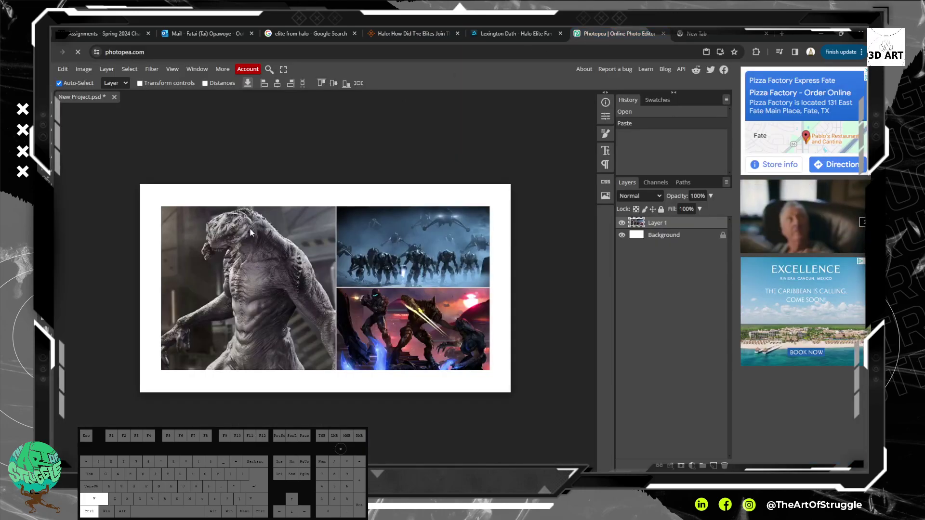
pyautogui.hotkey('ctrl', 'shift', 't')
pyautogui.click(724, 32)
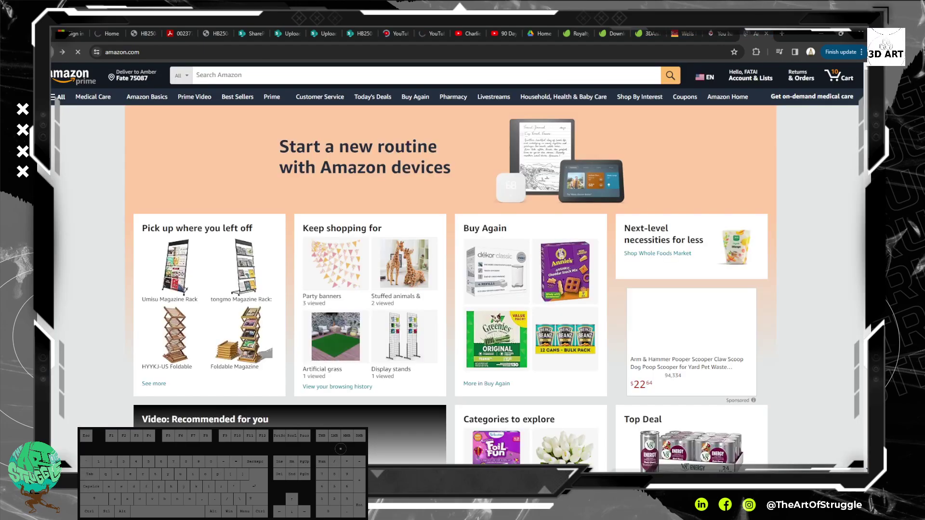
pyautogui.click(46, 52)
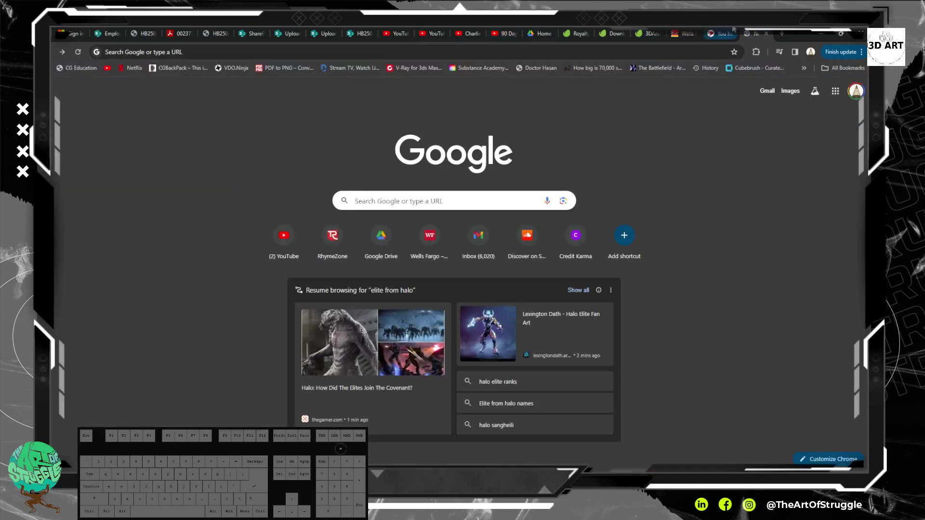
# Open photopea.com in the blank browser tab
pyautogui.click(583, 52)
pyautogui.write('pho')
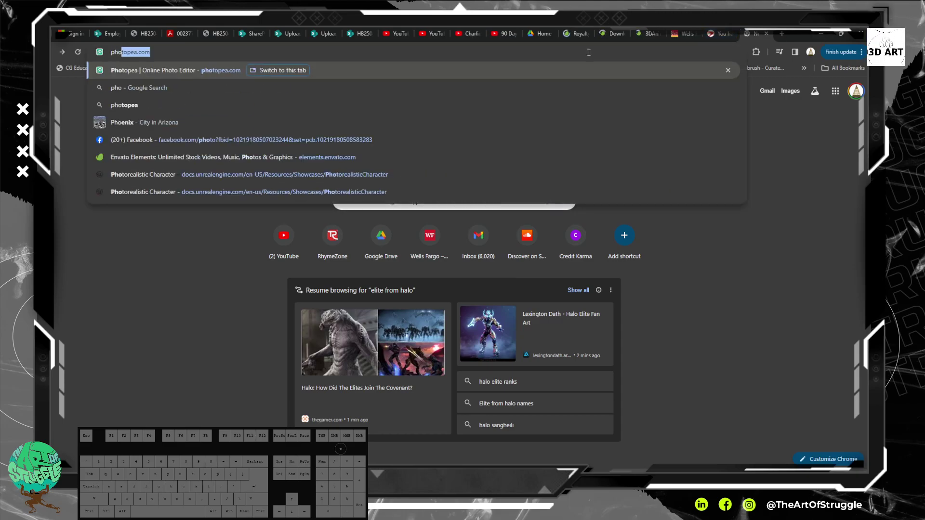
pyautogui.press('Return')
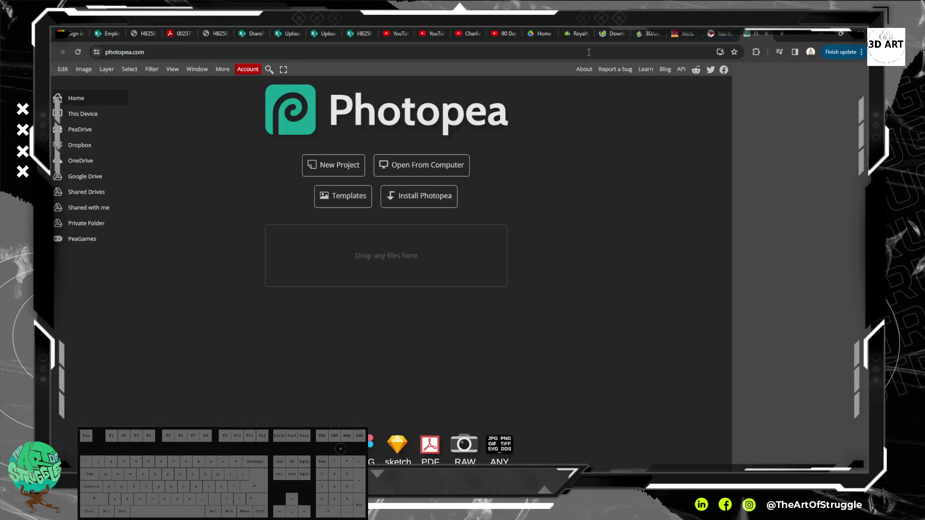
# Create a new 1140 × 570 pixel project at 72 DPI with a white background and paste the copied header image into it
pyautogui.click(330, 165)
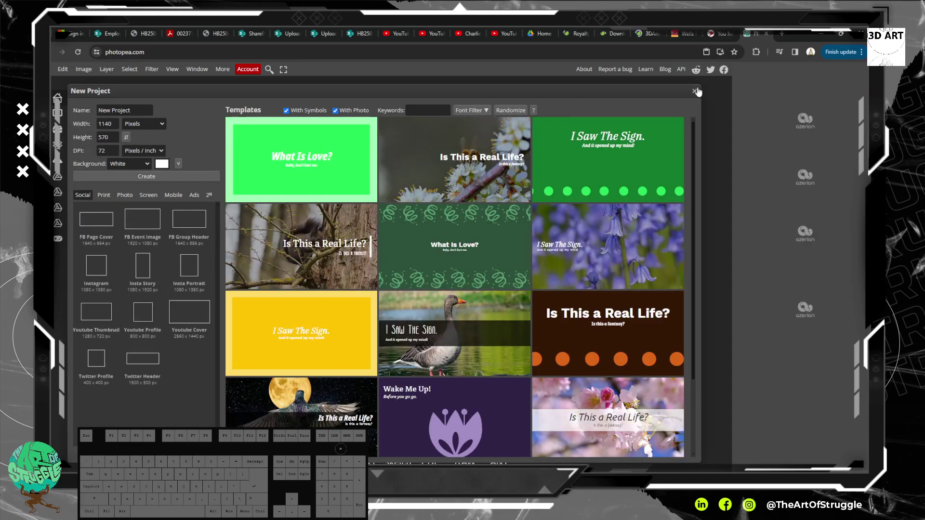
pyautogui.click(694, 90)
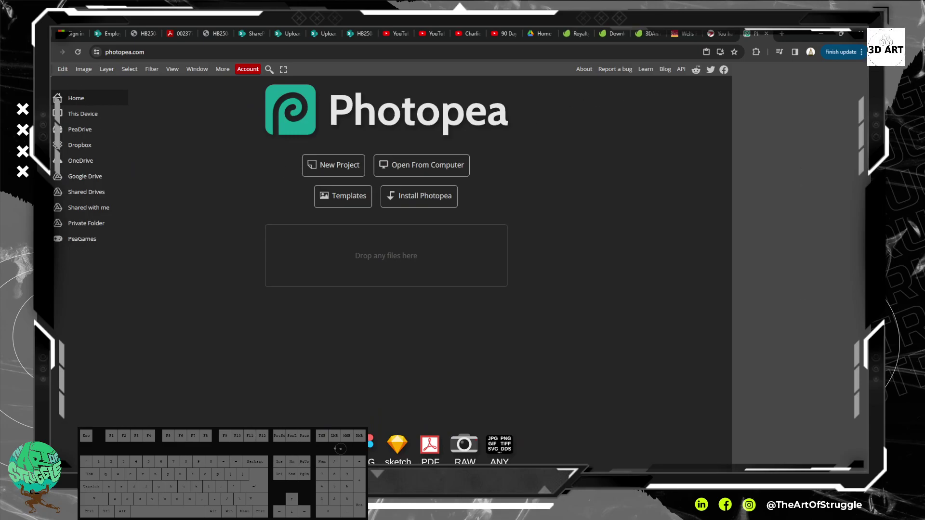
pyautogui.click(53, 69)
pyautogui.click(72, 81)
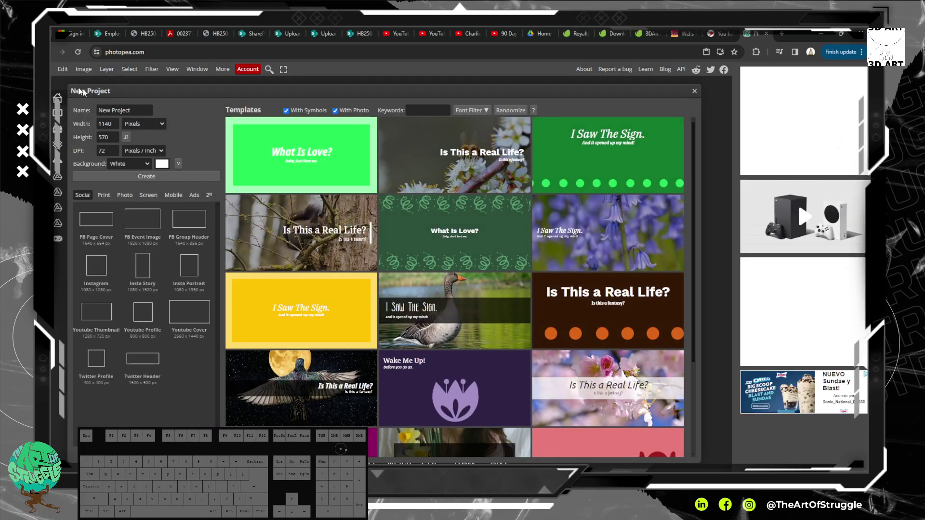
pyautogui.click(162, 177)
pyautogui.hotkey('ctrl', 'v')
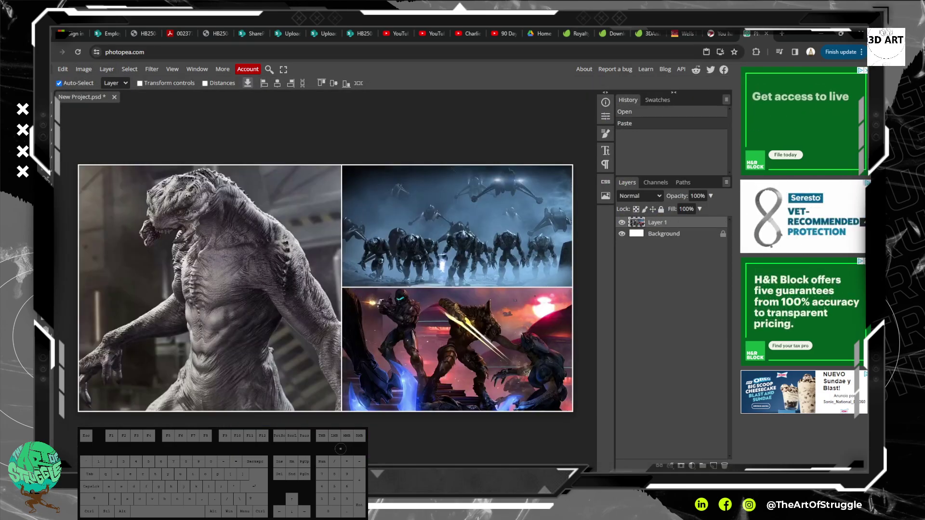
# Export the project as New Project.png at 1140 × 570 pixels and 100% quality
pyautogui.click(47, 69)
pyautogui.moveTo(81, 195)
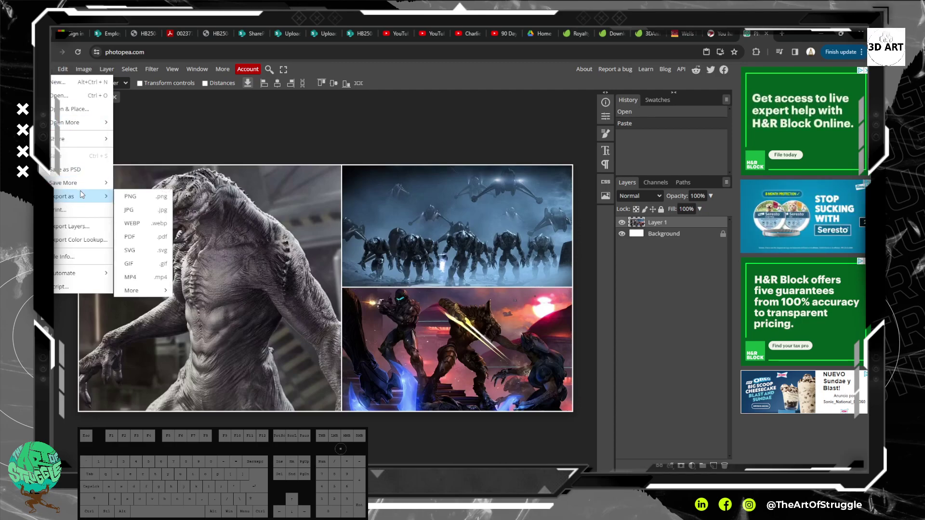
pyautogui.click(131, 196)
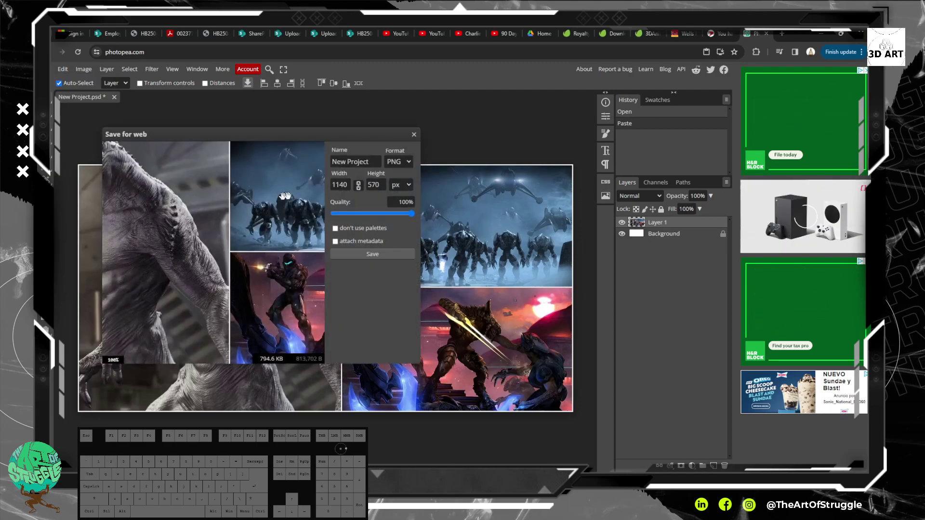
pyautogui.click(388, 253)
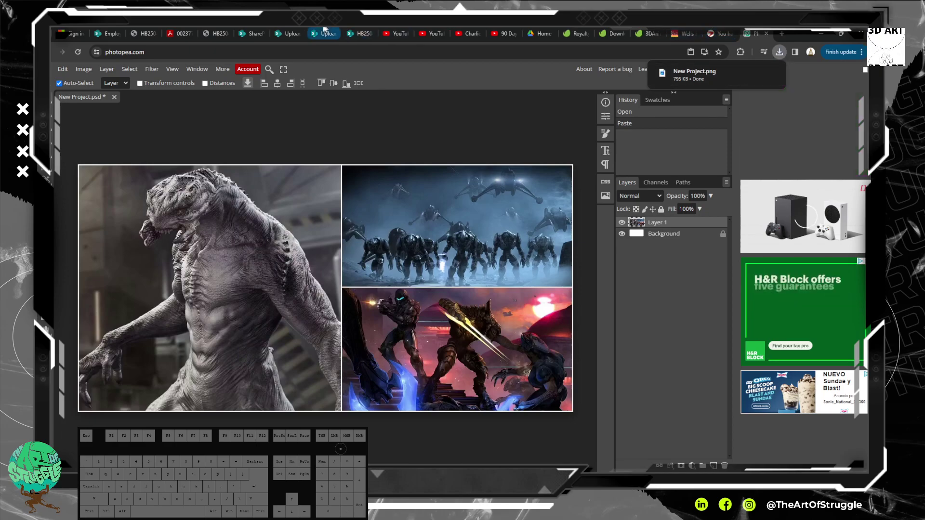
# Try to open puref.com in a new browser tab
pyautogui.click(778, 34)
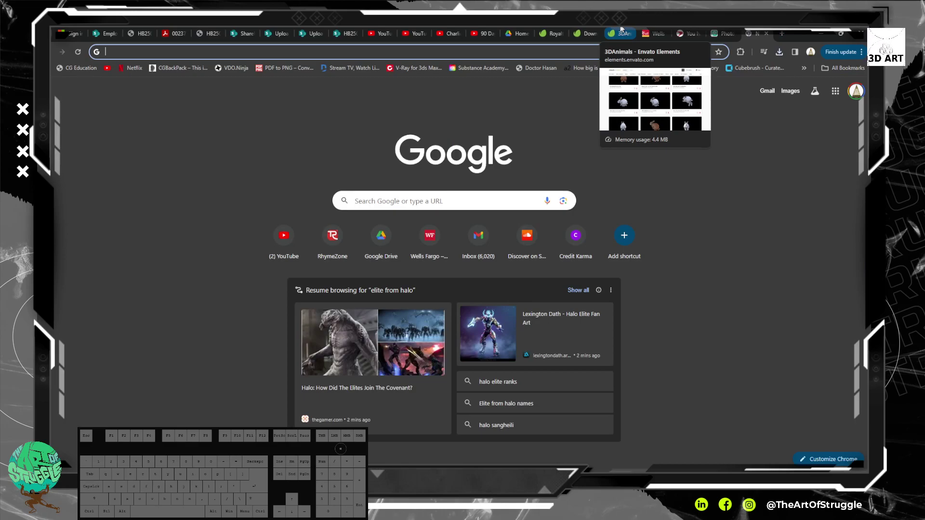
pyautogui.click(505, 51)
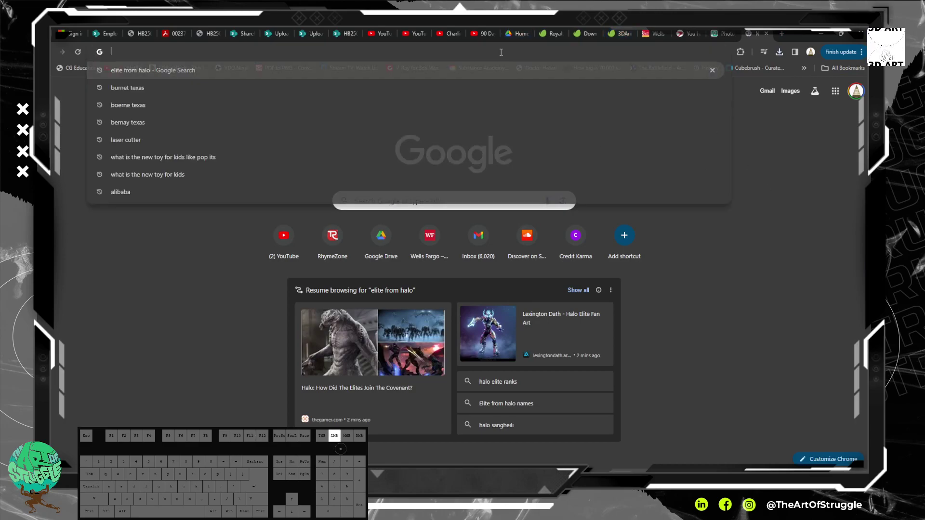
pyautogui.write('p')
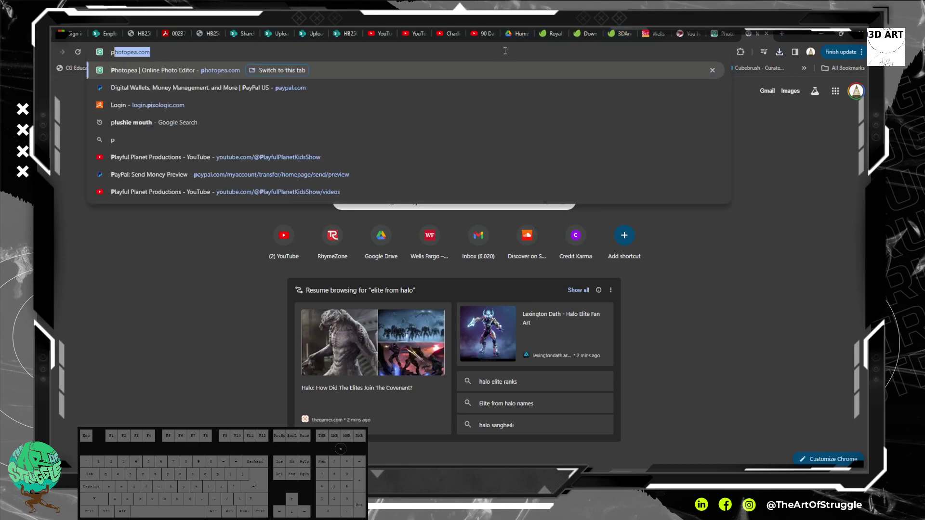
pyautogui.write('uref.co')
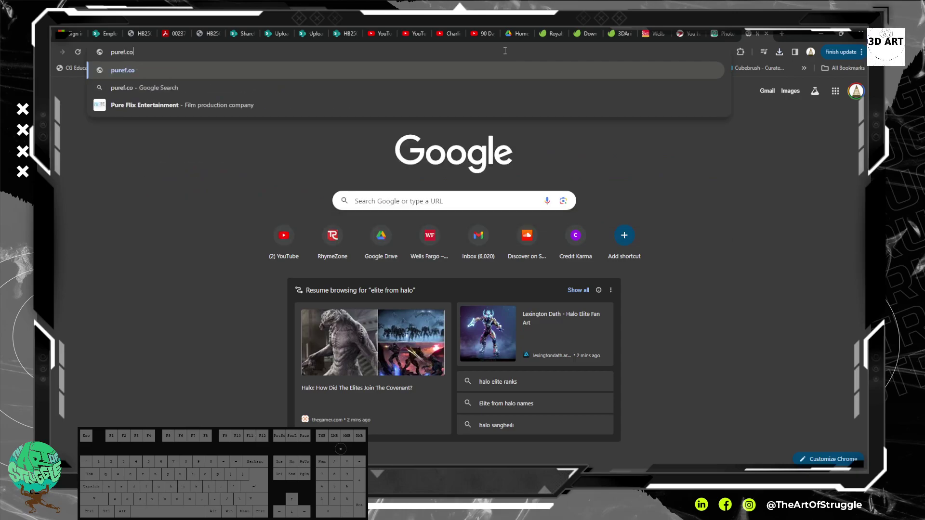
pyautogui.press('Return')
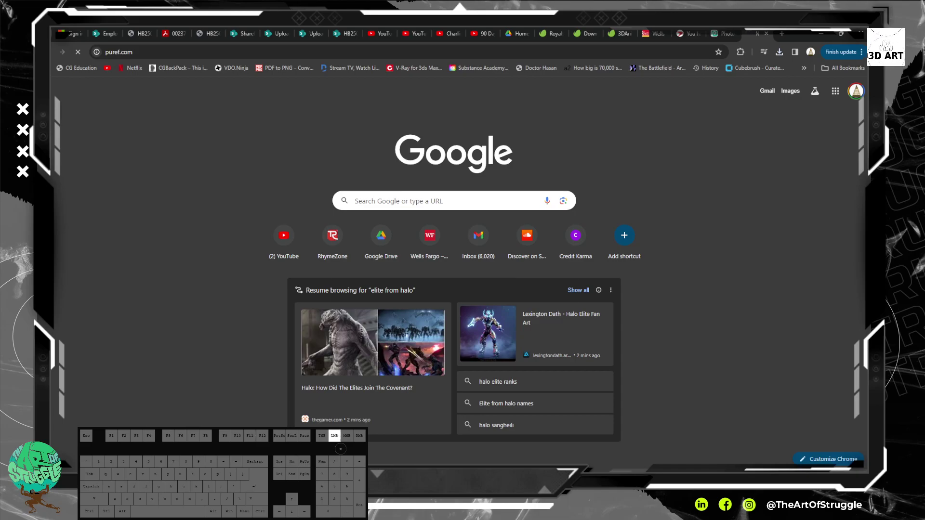
pyautogui.click(439, 199)
pyautogui.write('pure')
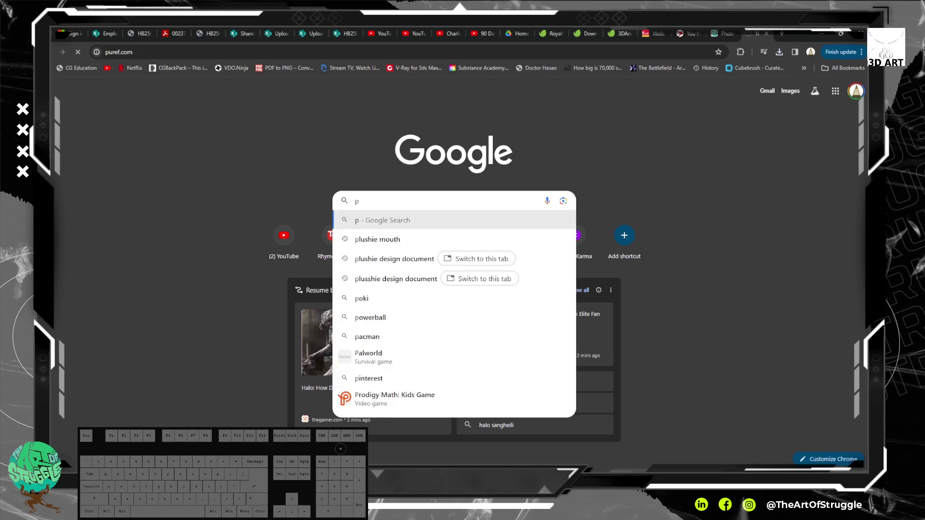
pyautogui.write('ref')
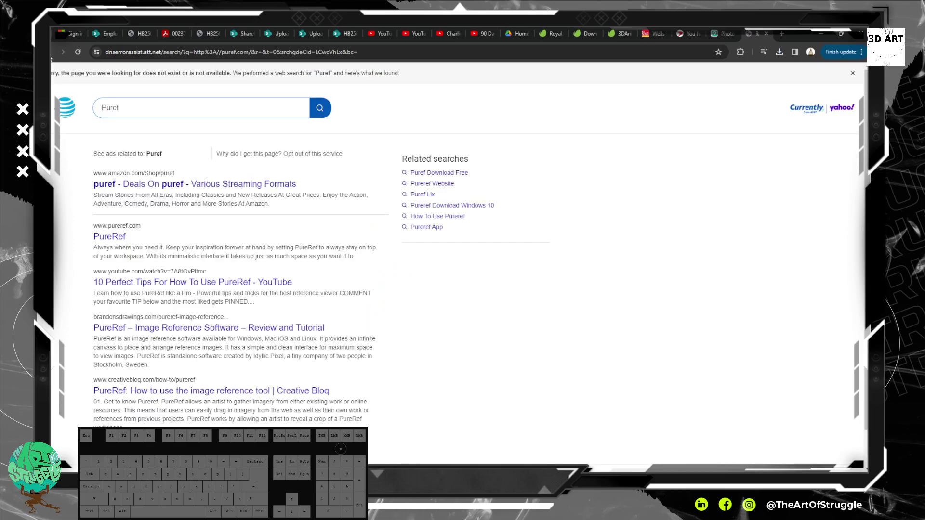
pyautogui.click(48, 52)
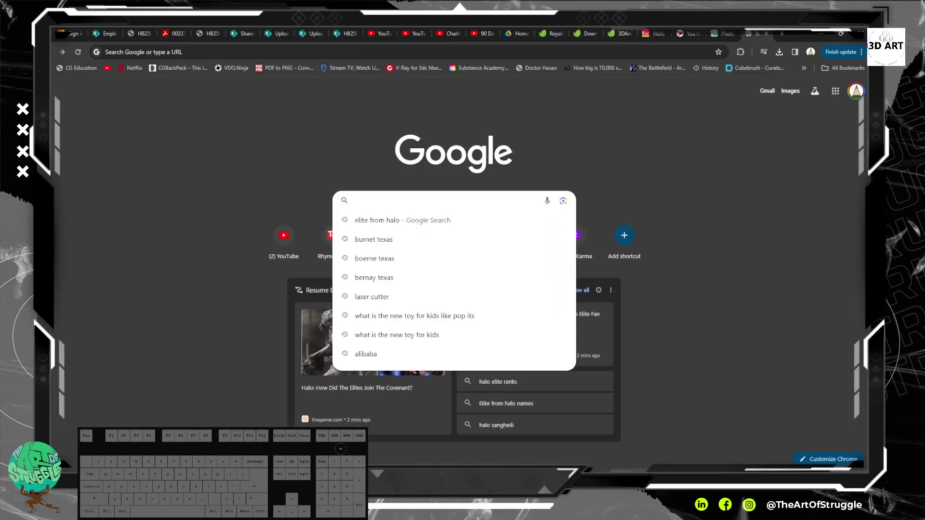
# Search Google for pureref
pyautogui.write('pu')
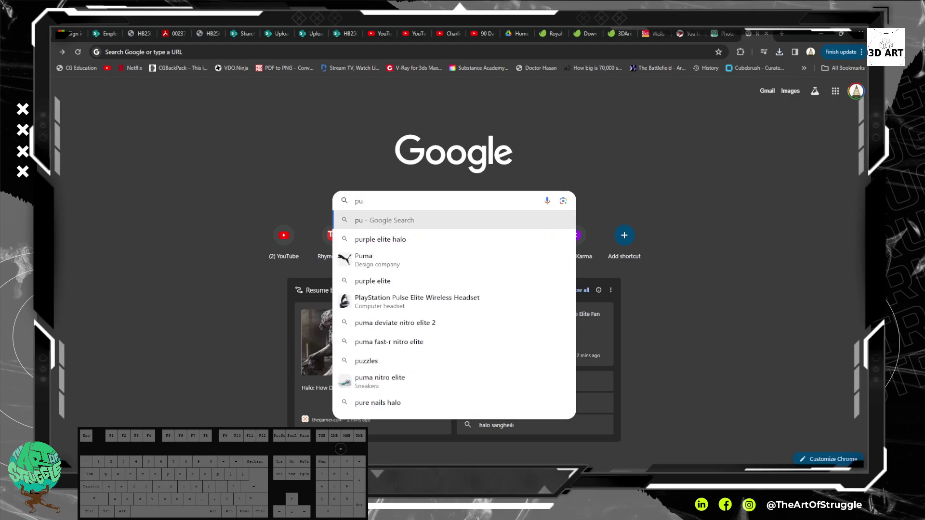
pyautogui.write('reref')
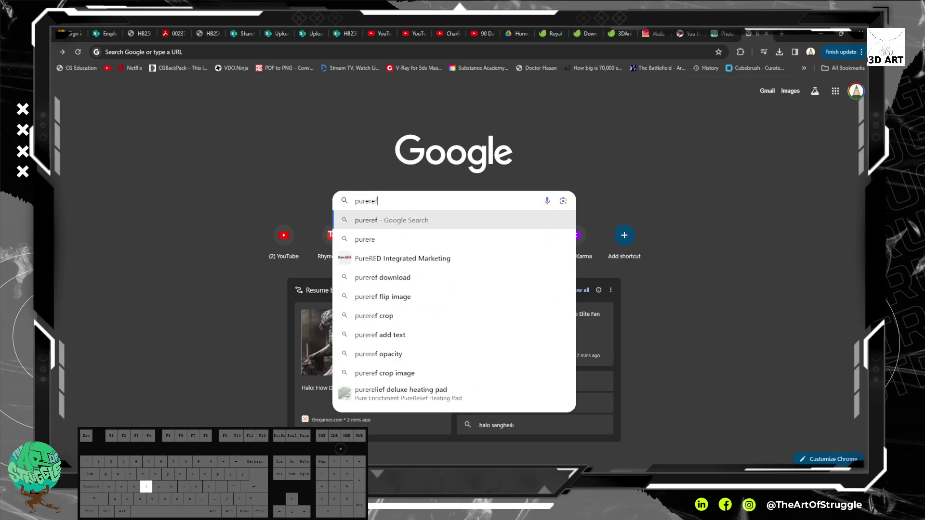
pyautogui.press('Return')
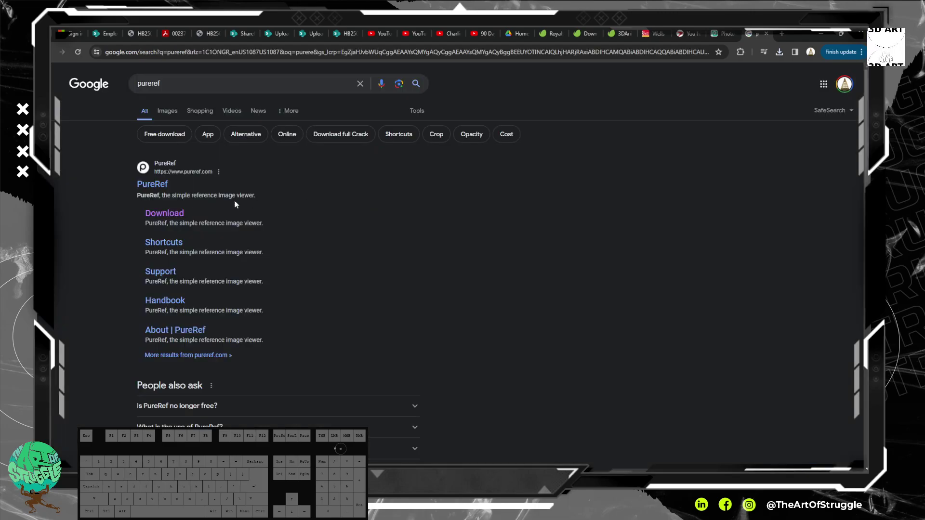
# Open the PureRef website in a separate tab and view the platform options on its download page
pyautogui.middleClick(160, 184)
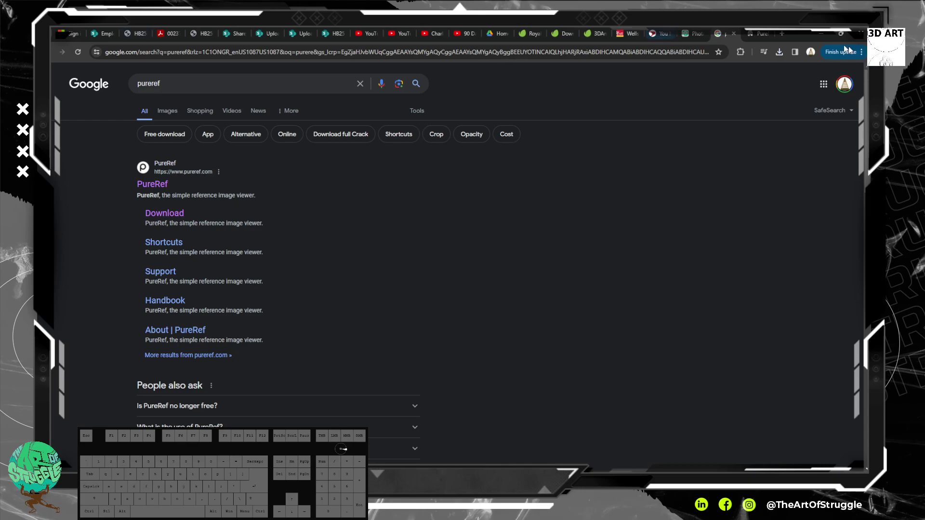
pyautogui.click(753, 34)
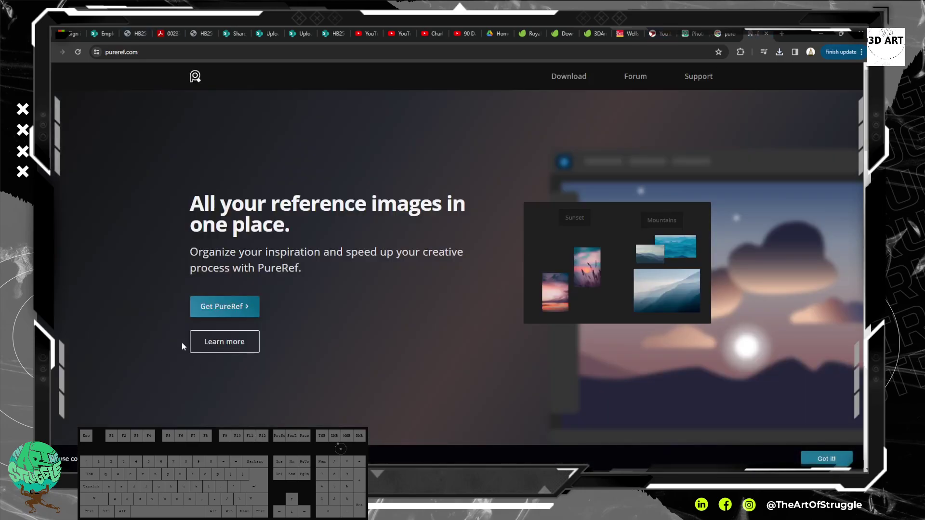
pyautogui.click(241, 312)
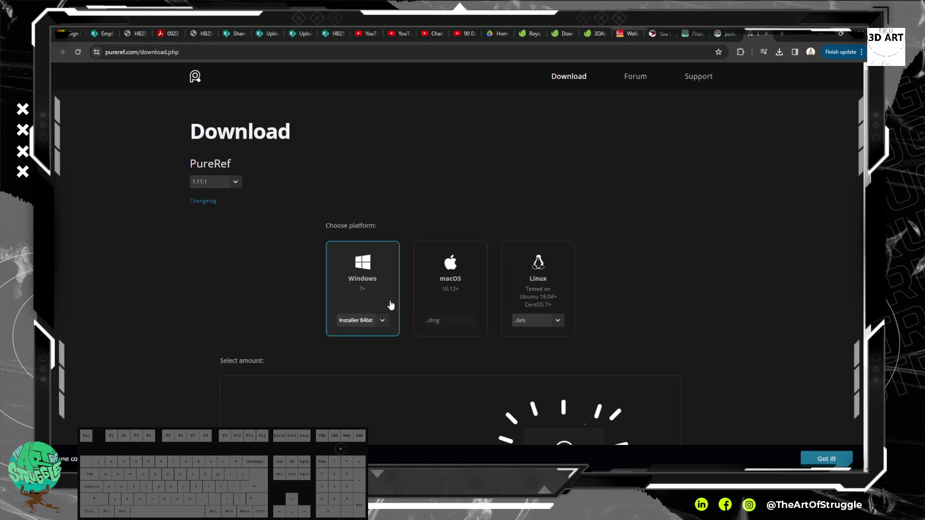
pyautogui.scroll(-2, 390, 305)
pyautogui.scroll(2, 403, 346)
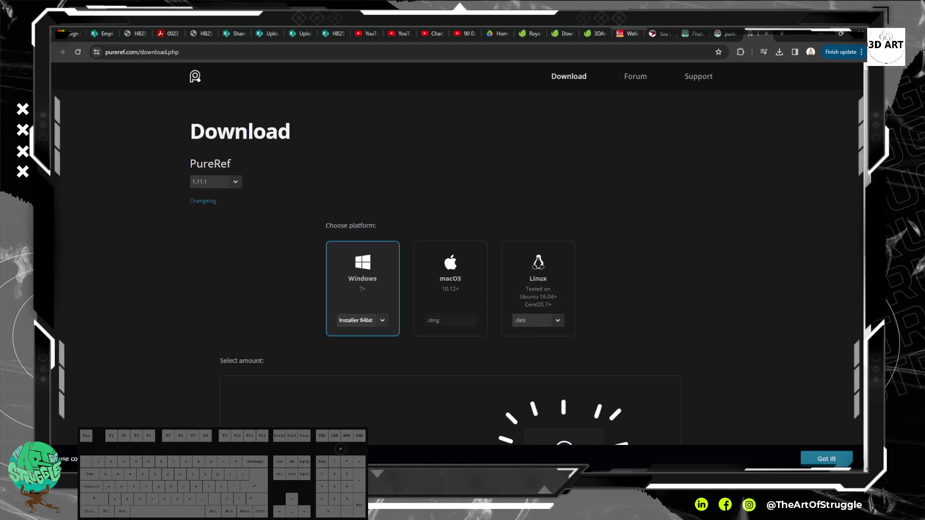
# Launch the installed PureRef application by searching Windows for pure
pyautogui.press('super')
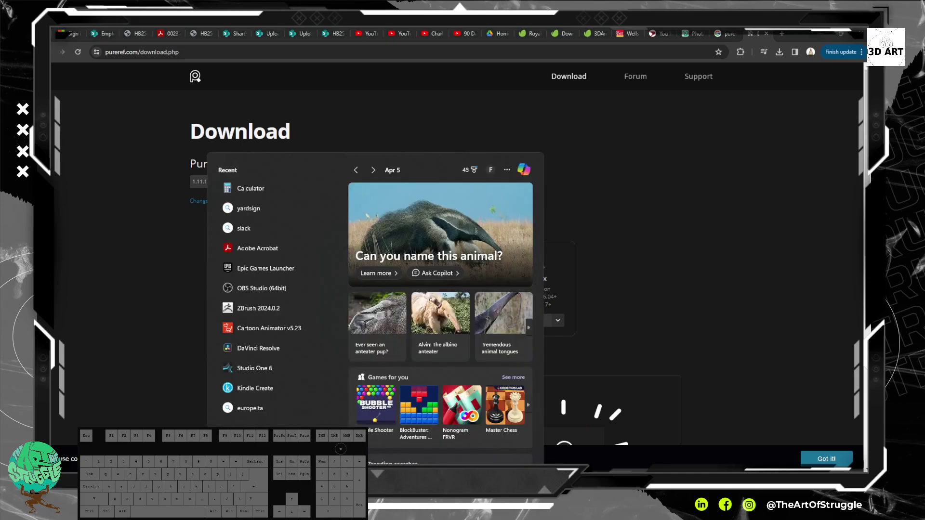
pyautogui.write('pure')
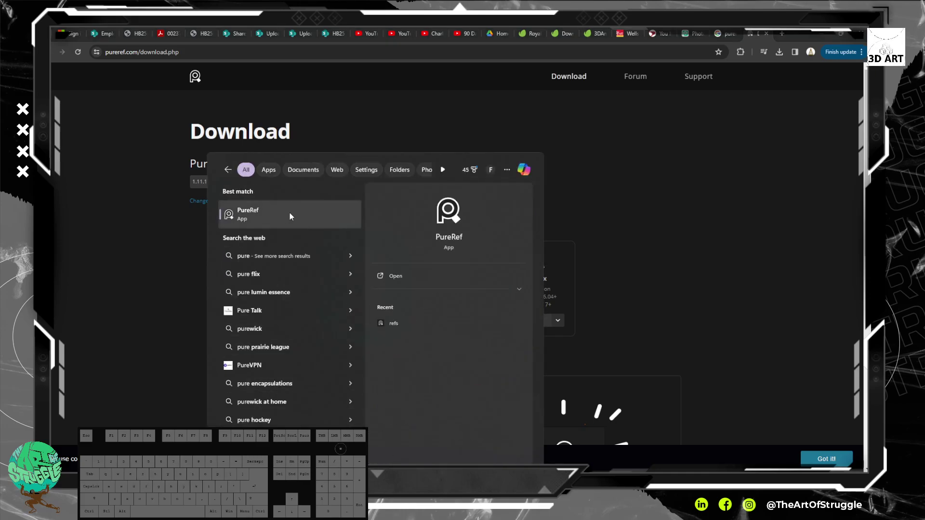
pyautogui.click(290, 215)
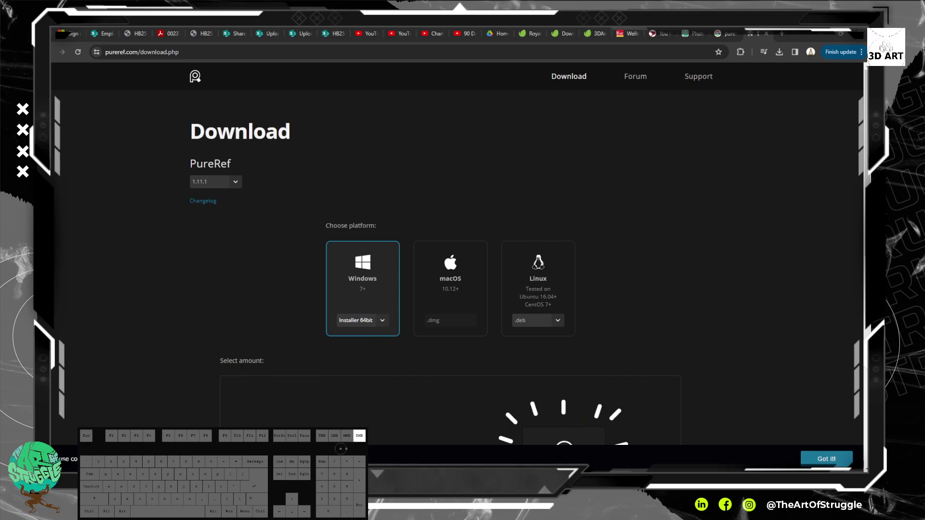
# Bring the empty PureRef window over the browser and enlarge it to cover most of the page
pyautogui.moveTo(482, 125); pyautogui.dragTo(528, 84, button='right')
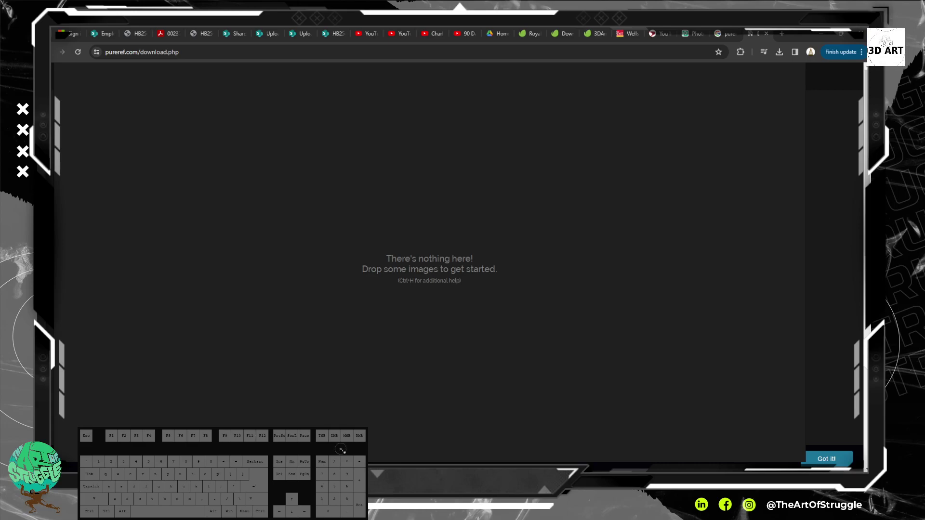
pyautogui.press('shift')
pyautogui.moveTo(51, 195); pyautogui.dragTo(172, 80)
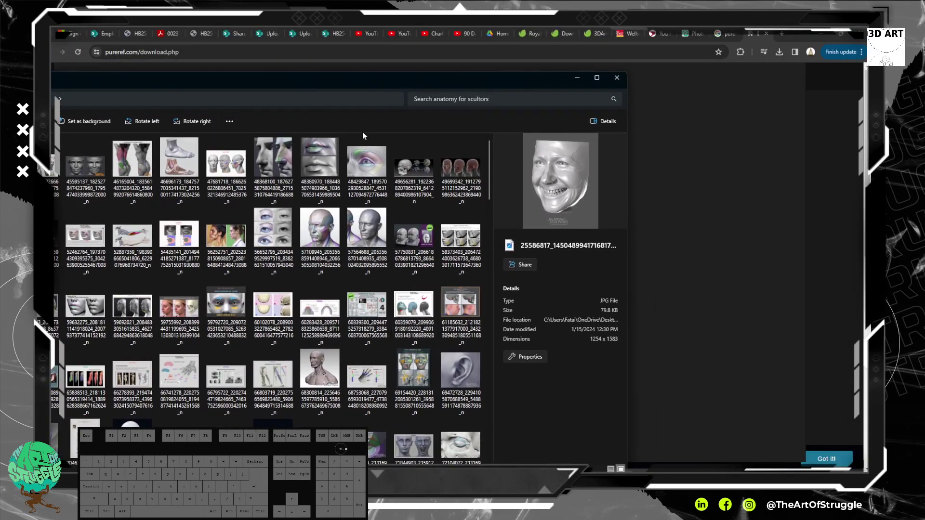
# Move the empty PureRef window across the screen so it sits beside the anatomy for scultors folder window
pyautogui.click(672, 85)
pyautogui.moveTo(374, 112); pyautogui.dragTo(431, 119, button='middle')
pyautogui.moveTo(431, 120); pyautogui.dragTo(681, 116, button='right')
# Try to add a large selection of images from the anatomy for scultors folder to the PureRef board and undo the drop
pyautogui.click(127, 158)
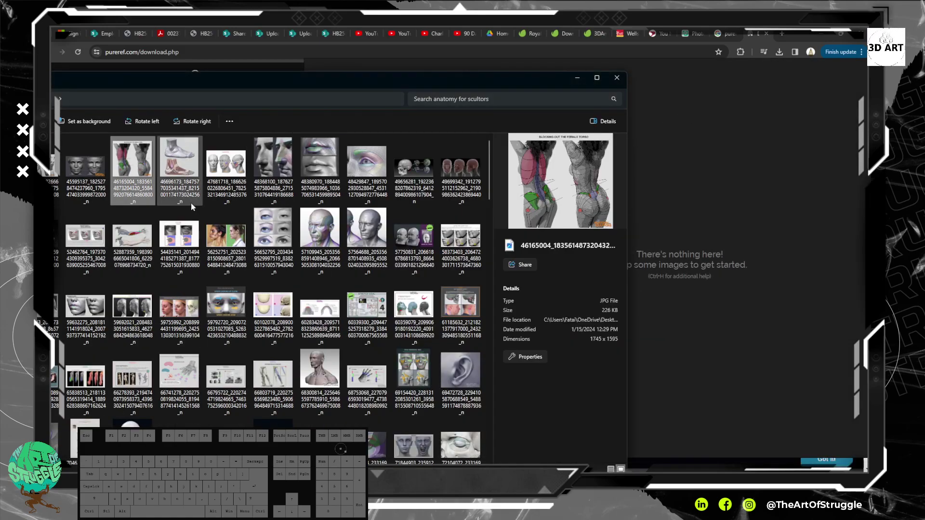
pyautogui.scroll(-10, 186, 198)
pyautogui.hotkey('ctrl', 'a')
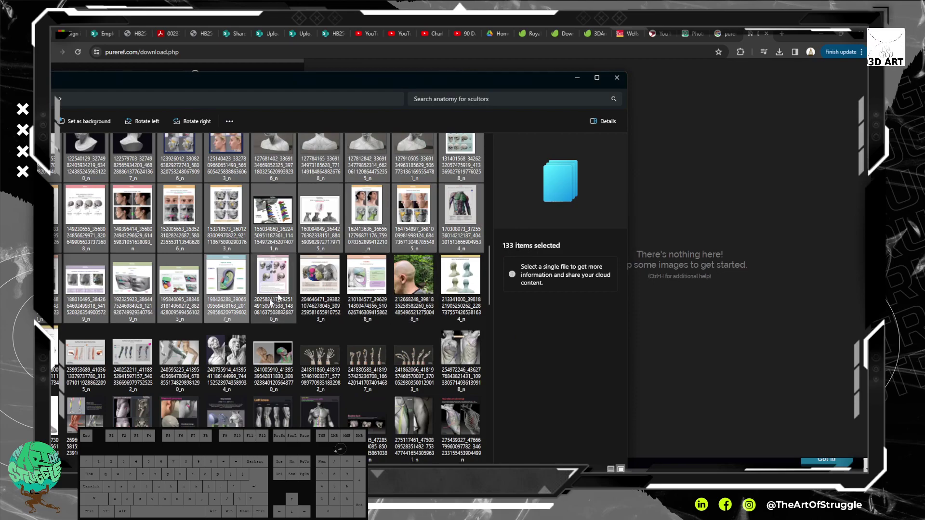
pyautogui.moveTo(262, 297); pyautogui.dragTo(676, 190)
pyautogui.scroll(-5, 676, 190)
pyautogui.scroll(2, 603, 197)
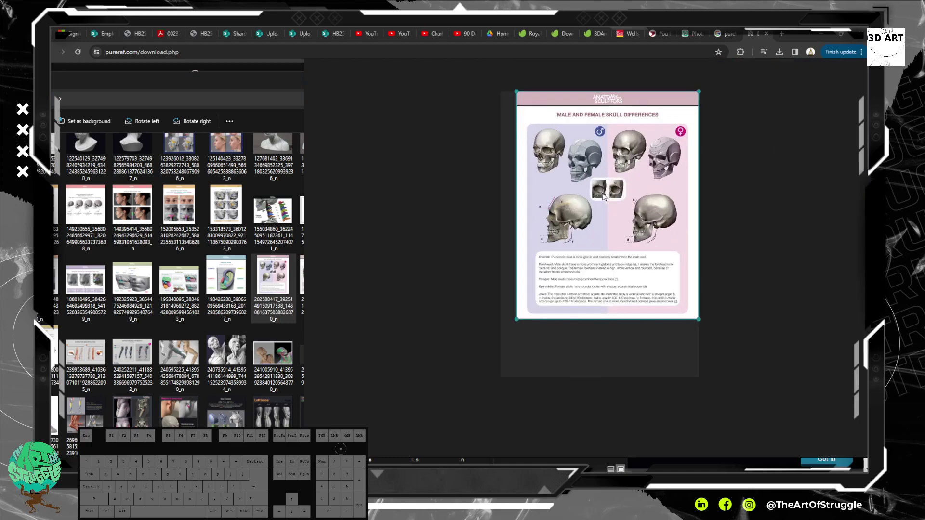
pyautogui.hotkey('ctrl', 'z')
# Select the first batch of images in the anatomy for scultors folder and add them to the PureRef board
pyautogui.click(268, 289)
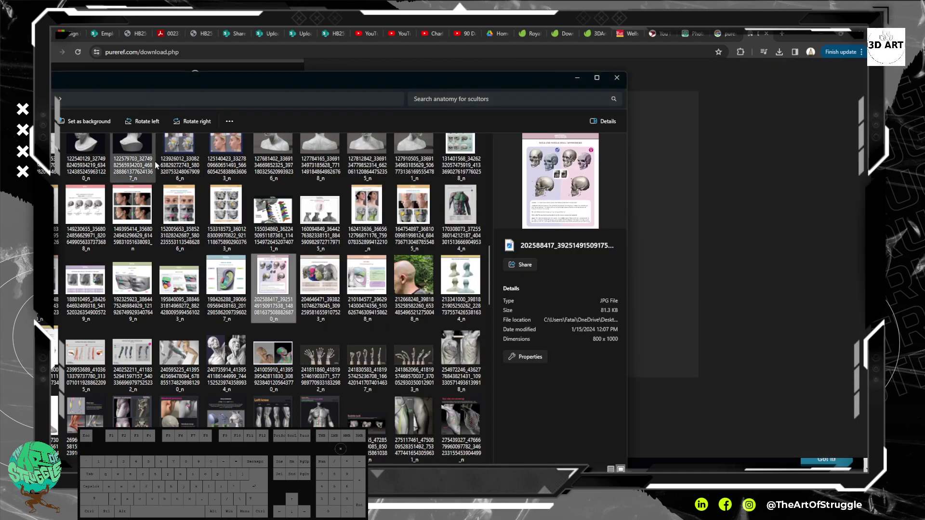
pyautogui.scroll(5, 120, 168)
pyautogui.hotkey('ctrl', 'a')
pyautogui.moveTo(413, 159); pyautogui.dragTo(660, 167)
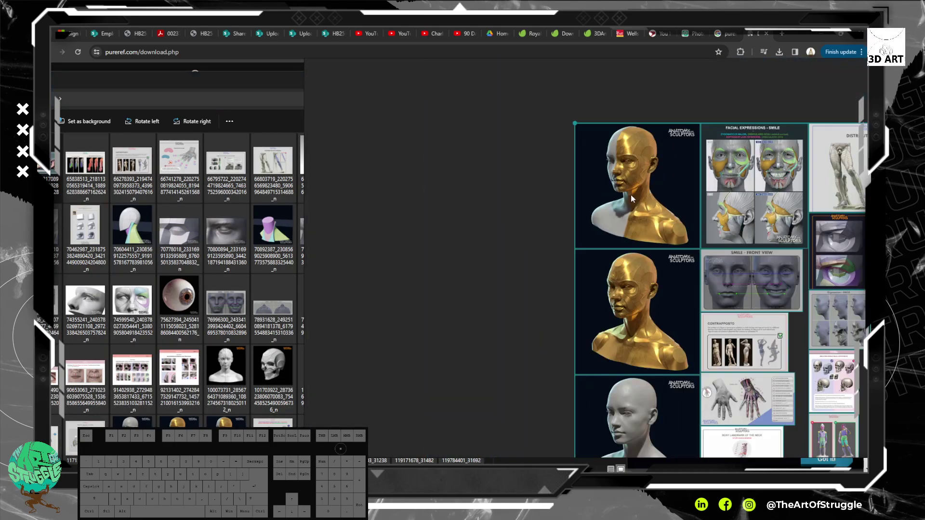
pyautogui.moveTo(637, 194); pyautogui.dragTo(461, 158, button='middle')
pyautogui.scroll(8, 643, 197)
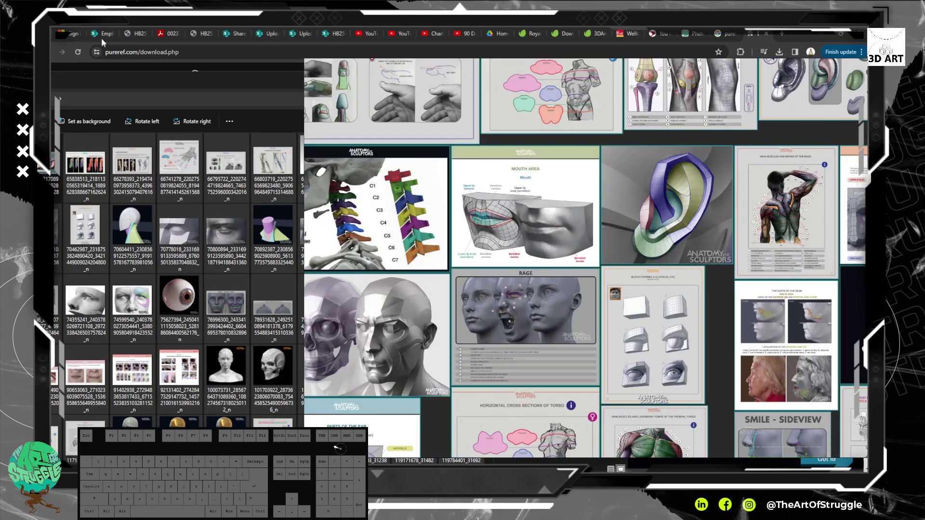
pyautogui.scroll(-8, 489, 159)
pyautogui.moveTo(489, 159); pyautogui.dragTo(529, 181, button='middle')
pyautogui.moveTo(476, 179); pyautogui.dragTo(580, 193, button='middle')
pyautogui.moveTo(580, 187); pyautogui.dragTo(733, 267, button='middle')
pyautogui.scroll(-3, 617, 228)
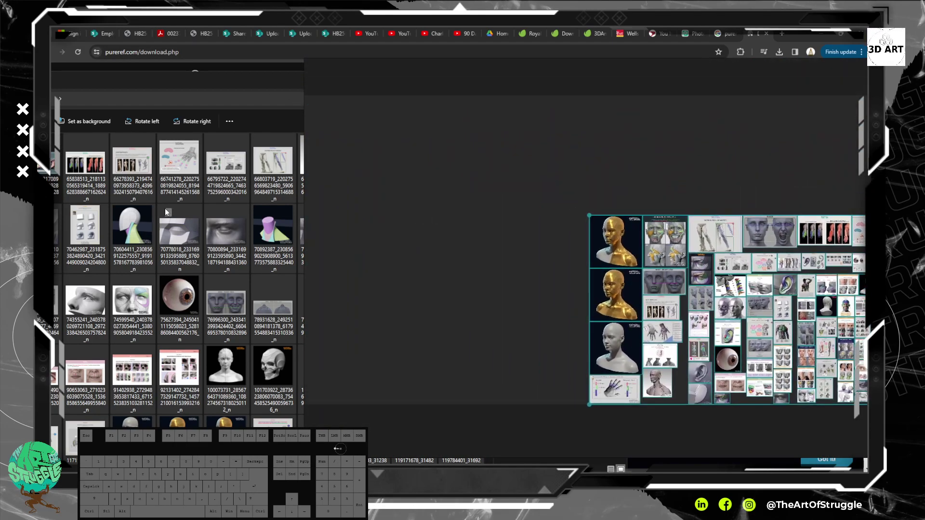
# Bring the anatomy for scultors folder window to the front and maximize it to show the full thumbnail grid
pyautogui.click(237, 78)
pyautogui.moveTo(270, 77); pyautogui.dragTo(347, 60)
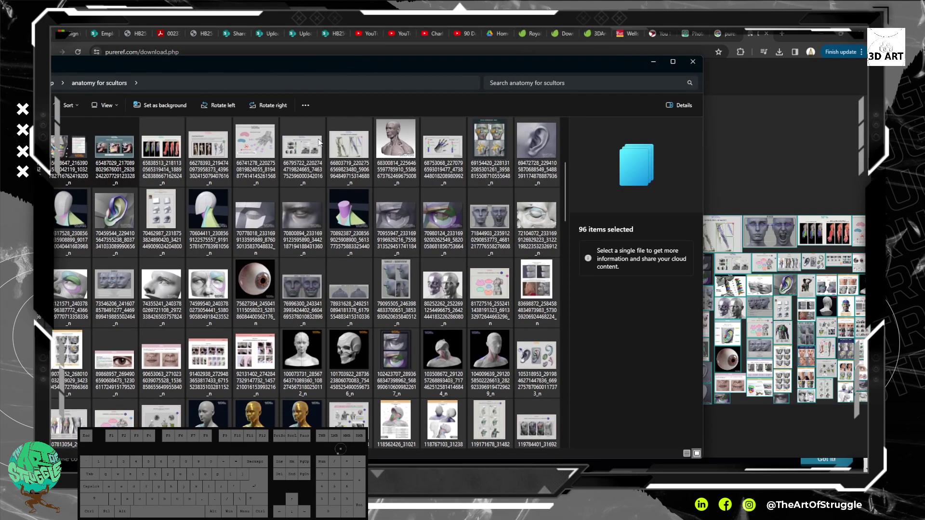
pyautogui.click(356, 236)
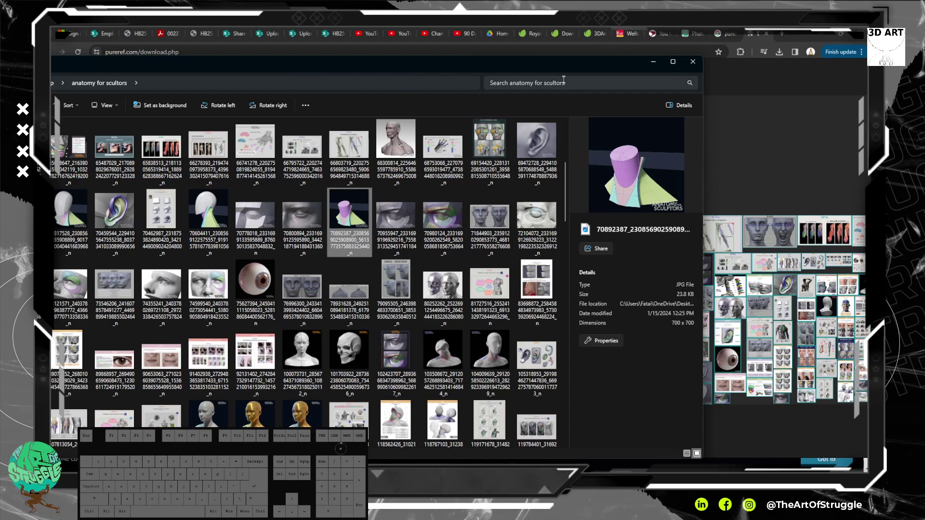
pyautogui.moveTo(554, 67); pyautogui.dragTo(579, 25)
pyautogui.scroll(-3, 285, 234)
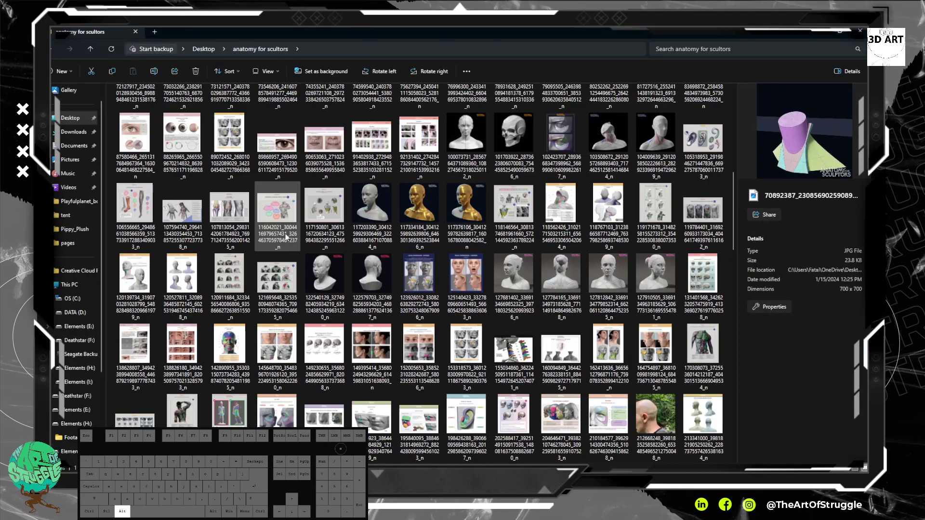
# Select the later images in the folder, from the last file back to the row beginning with the grey head study
pyautogui.click(288, 276)
pyautogui.scroll(-15, 514, 385)
pyautogui.scroll(-2, 515, 385)
pyautogui.click(467, 428)
pyautogui.scroll(10, 419, 332)
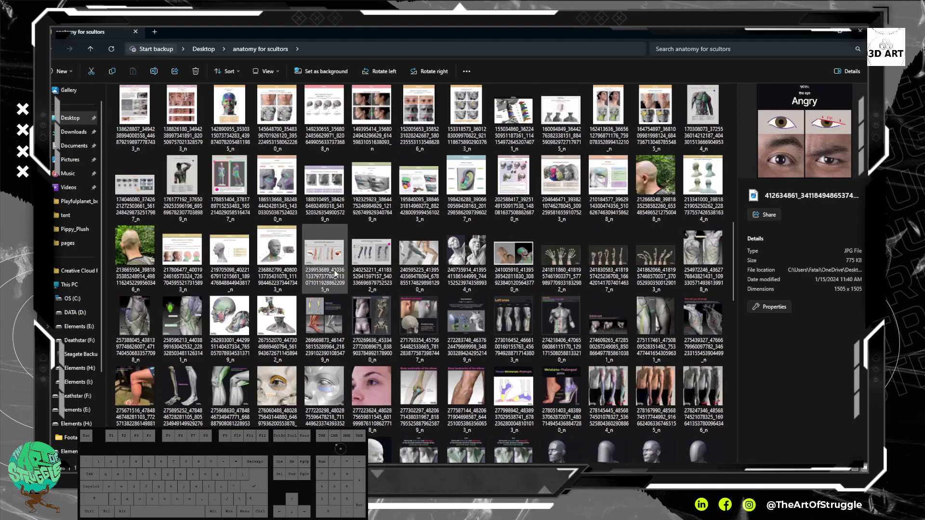
pyautogui.keyDown('shift'); pyautogui.click(265, 248); pyautogui.keyUp('shift')
# Restore the folder window to a smaller size and add the selected images to PureRef as a group up and left of the first batch
pyautogui.moveTo(347, 32); pyautogui.dragTo(218, 159)
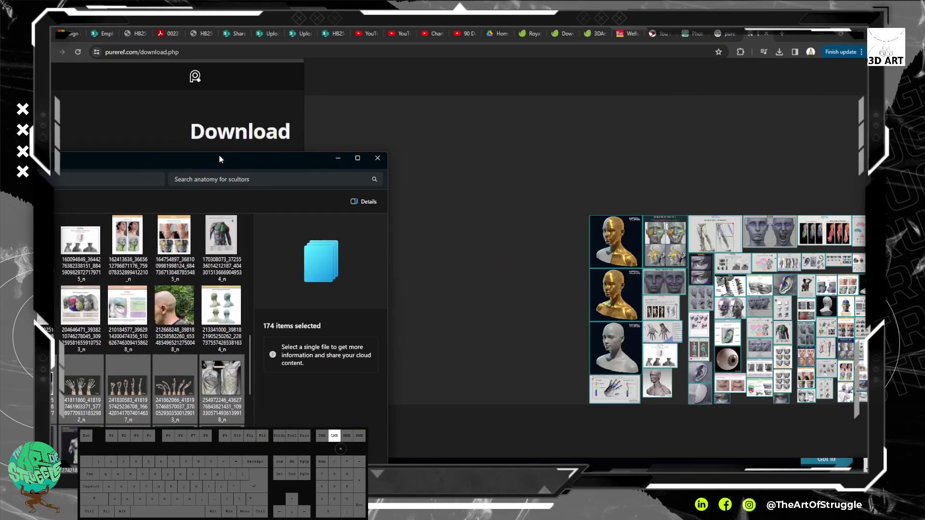
pyautogui.moveTo(205, 393); pyautogui.dragTo(436, 195)
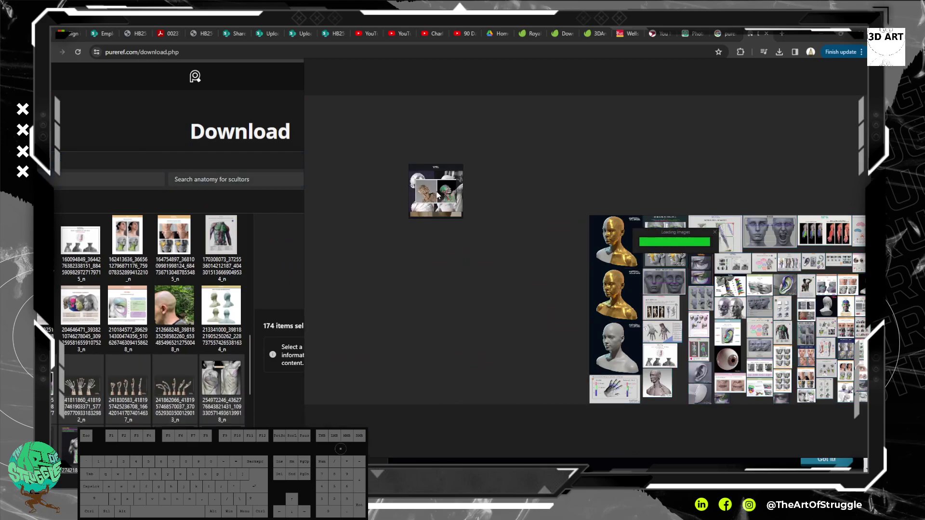
pyautogui.scroll(-6, 552, 225)
pyautogui.scroll(2, 551, 225)
pyautogui.moveTo(552, 225); pyautogui.dragTo(357, 131)
pyautogui.moveTo(602, 175); pyautogui.dragTo(676, 183, button='middle')
pyautogui.moveTo(620, 179); pyautogui.dragTo(632, 188)
pyautogui.scroll(6, 390, 131)
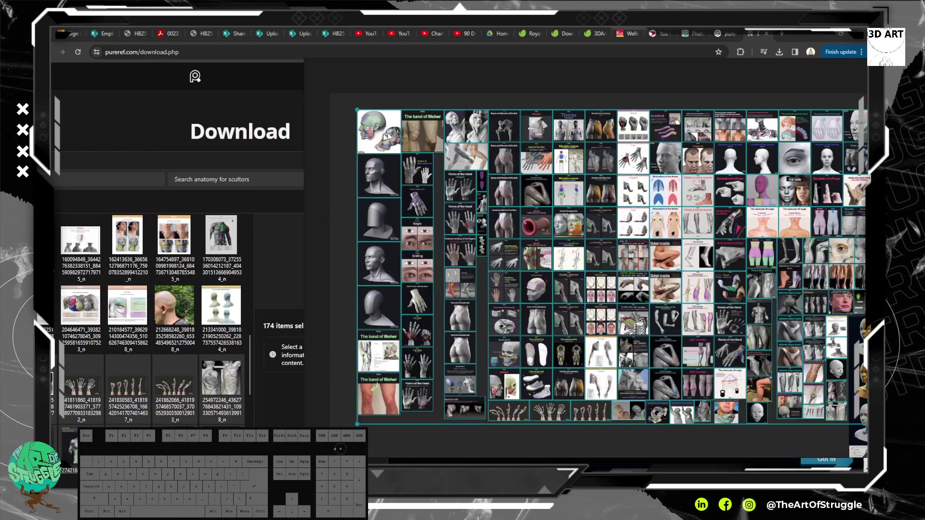
# View the whole PureRef board, look at its save options and dismiss them without saving
pyautogui.scroll(-2, 491, 208)
pyautogui.scroll(-4, 501, 204)
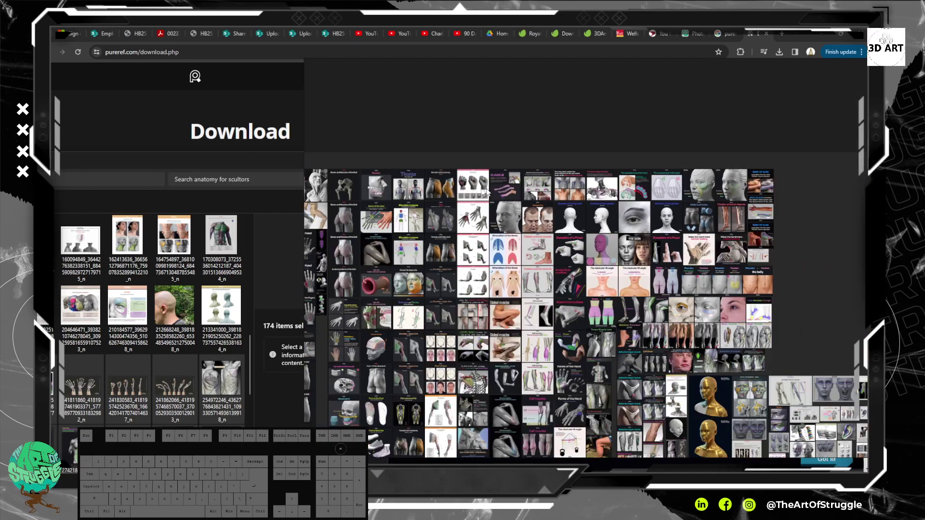
pyautogui.scroll(-3, 473, 339)
pyautogui.rightClick(504, 239)
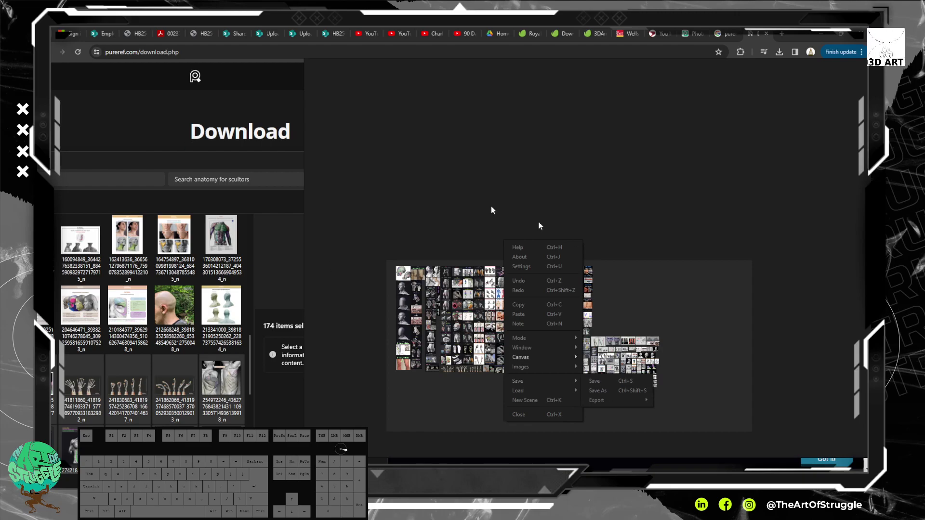
pyautogui.click(606, 224)
# Examine the assembled anatomy references on the PureRef board, both as an overview and close up around the muscle and torso images
pyautogui.scroll(10, 617, 308)
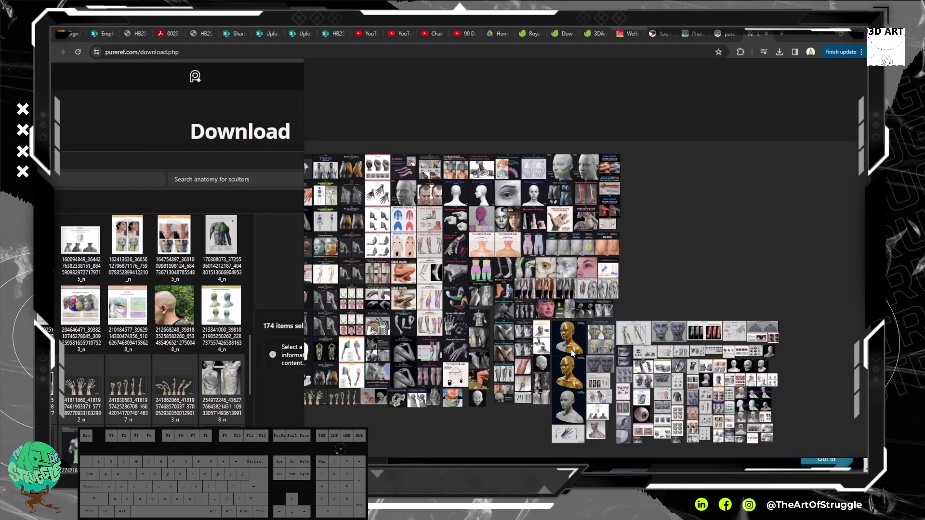
pyautogui.scroll(-10, 441, 246)
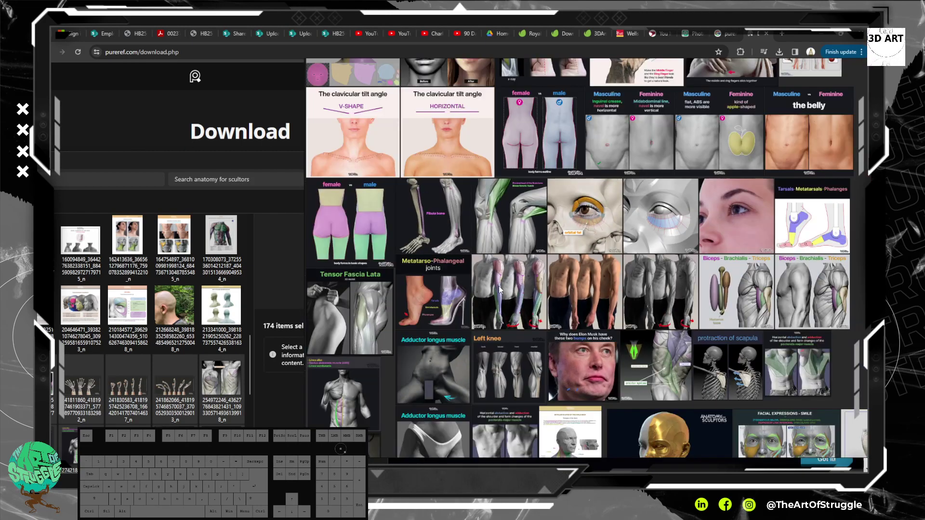
pyautogui.scroll(4, 499, 275)
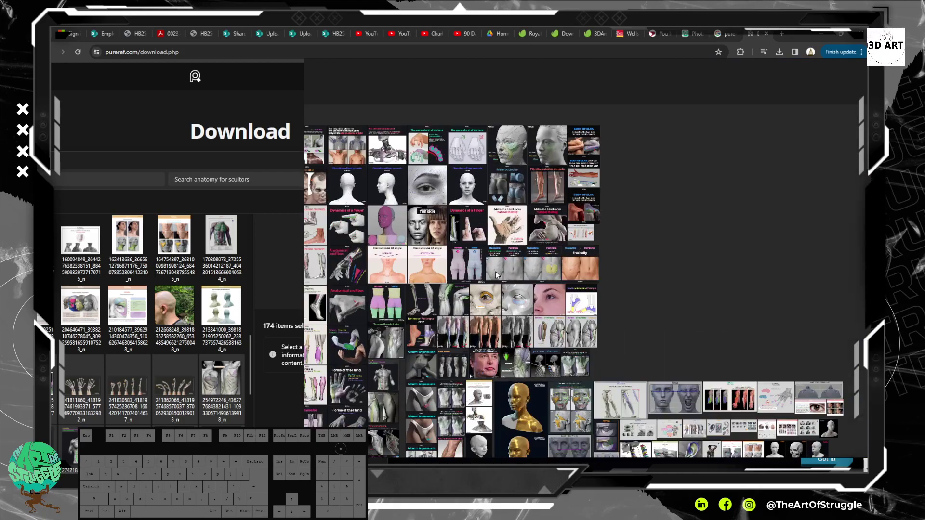
pyautogui.scroll(-3, 652, 285)
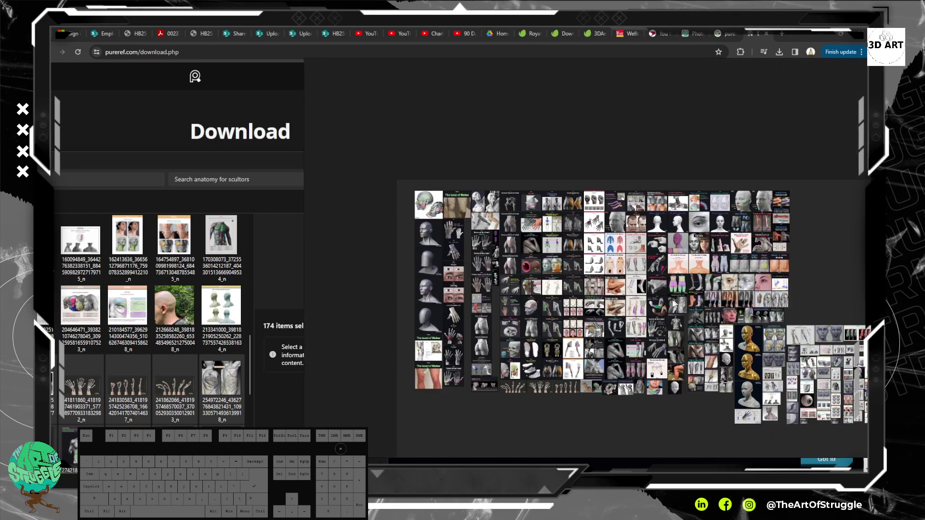
pyautogui.moveTo(674, 304); pyautogui.dragTo(408, 236, button='middle')
pyautogui.scroll(6, 765, 340)
pyautogui.scroll(-1, 573, 250)
pyautogui.scroll(5, 418, 239)
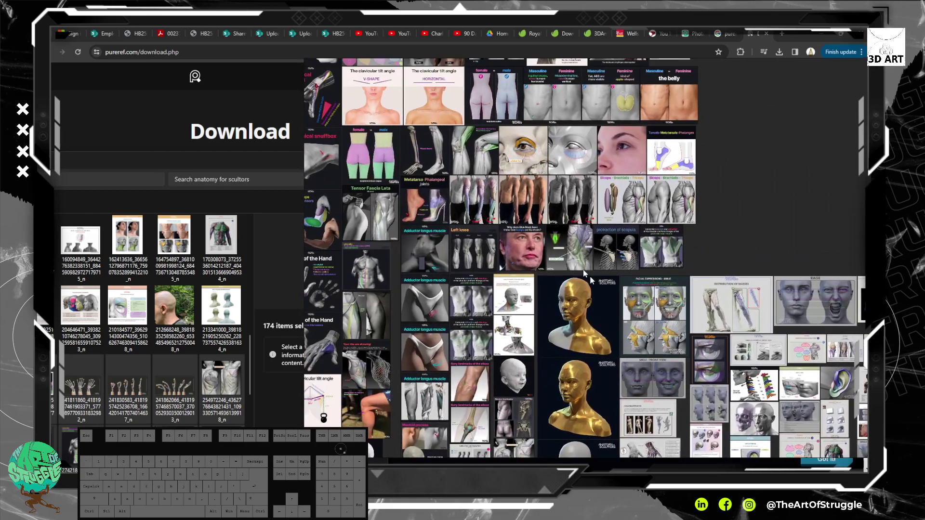
# Reposition the anatomy folder window, bring the whole board into view and put away the PureRef download page's browser window
pyautogui.click(276, 161)
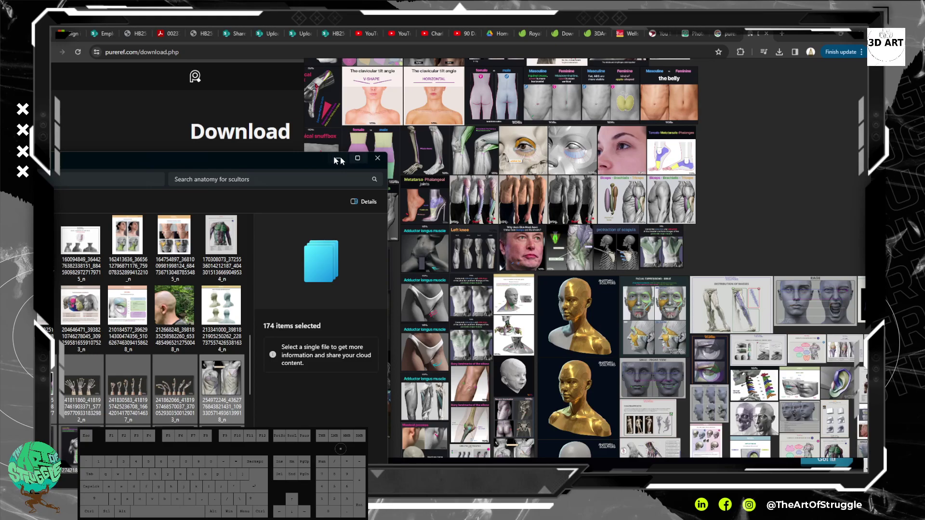
pyautogui.moveTo(293, 164); pyautogui.dragTo(340, 124)
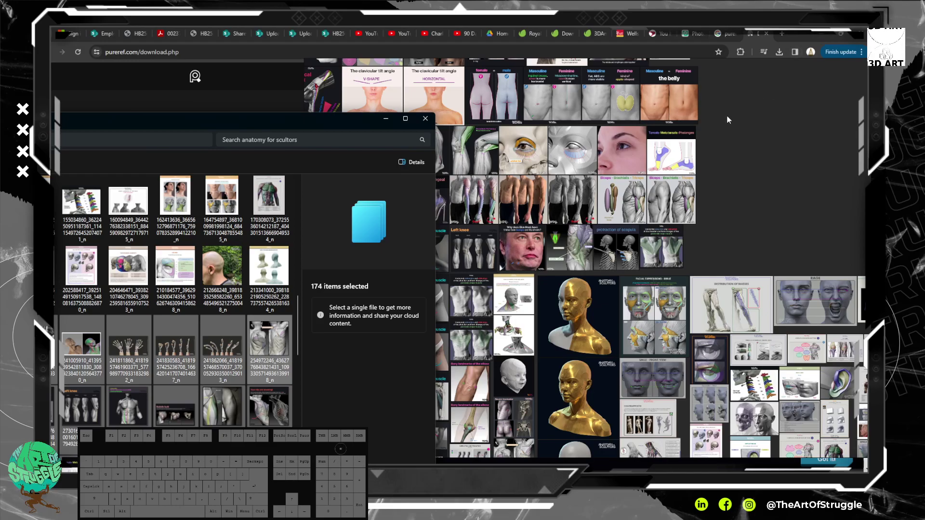
pyautogui.scroll(-3, 708, 151)
pyautogui.scroll(-3, 708, 151)
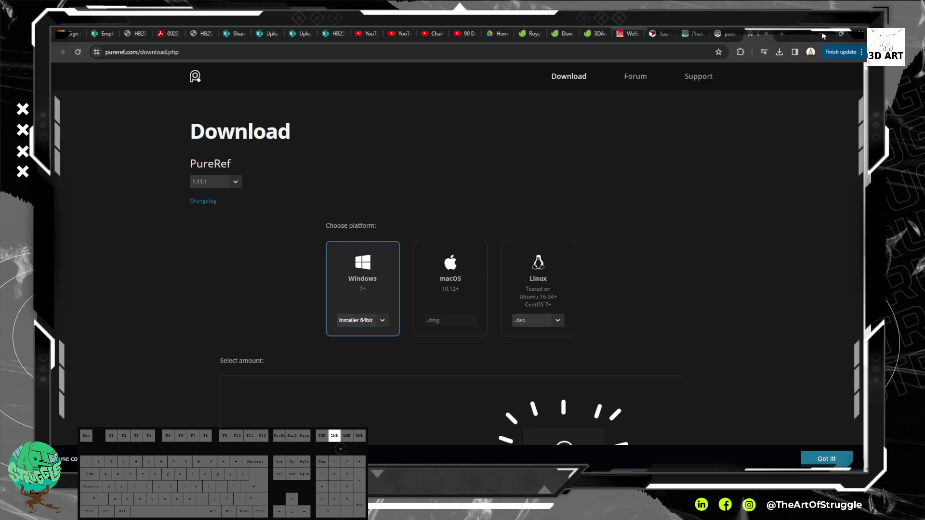
pyautogui.click(822, 32)
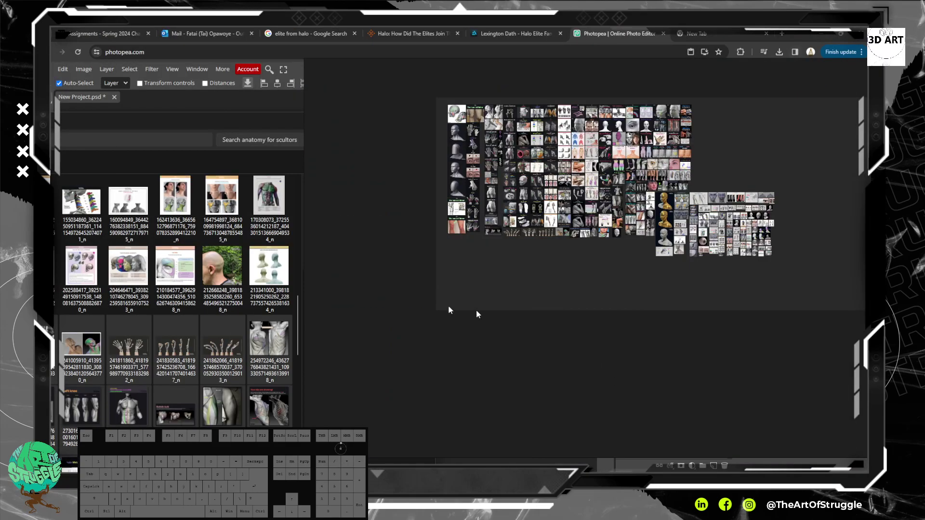
# Move the folder window over Photopea, switch it to Downloads and open the New Project image
pyautogui.click(237, 115)
pyautogui.moveTo(268, 123); pyautogui.dragTo(650, 80)
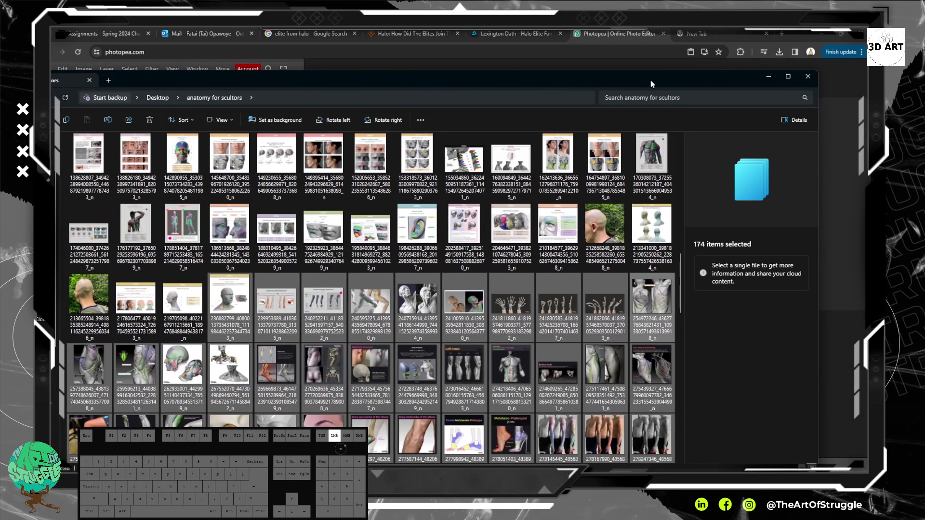
pyautogui.moveTo(177, 83); pyautogui.dragTo(263, 71)
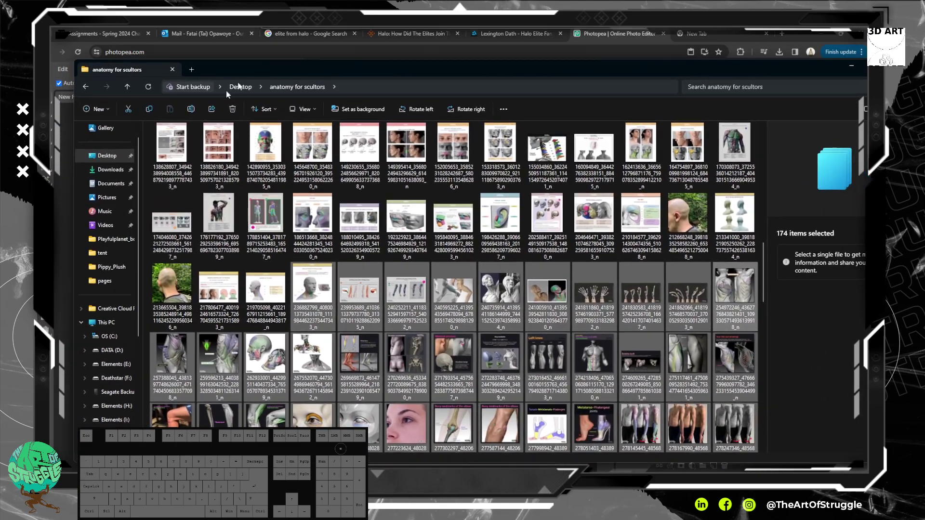
pyautogui.click(95, 172)
pyautogui.doubleClick(172, 169)
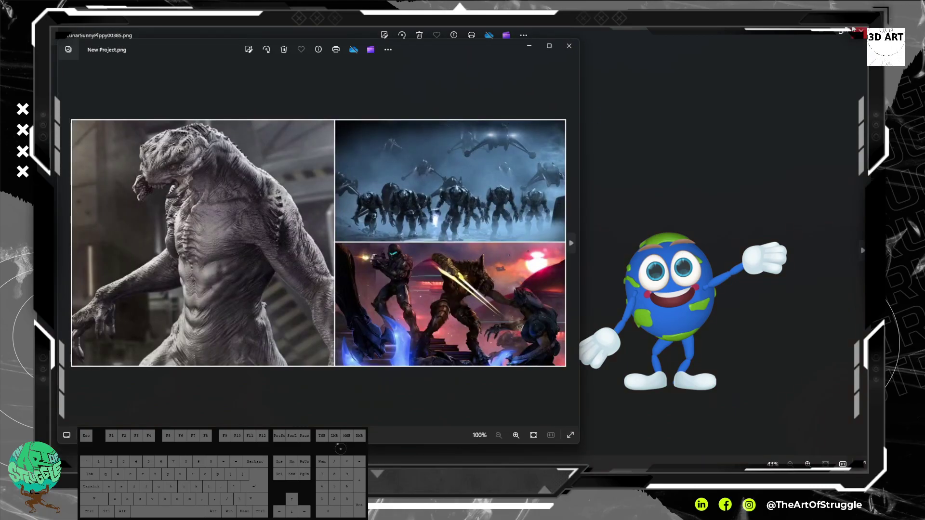
# Move the New Project viewer aside and clear the other image, Photopea and Downloads windows to return to ZBrush
pyautogui.click(864, 38)
pyautogui.moveTo(480, 49); pyautogui.dragTo(33, 59)
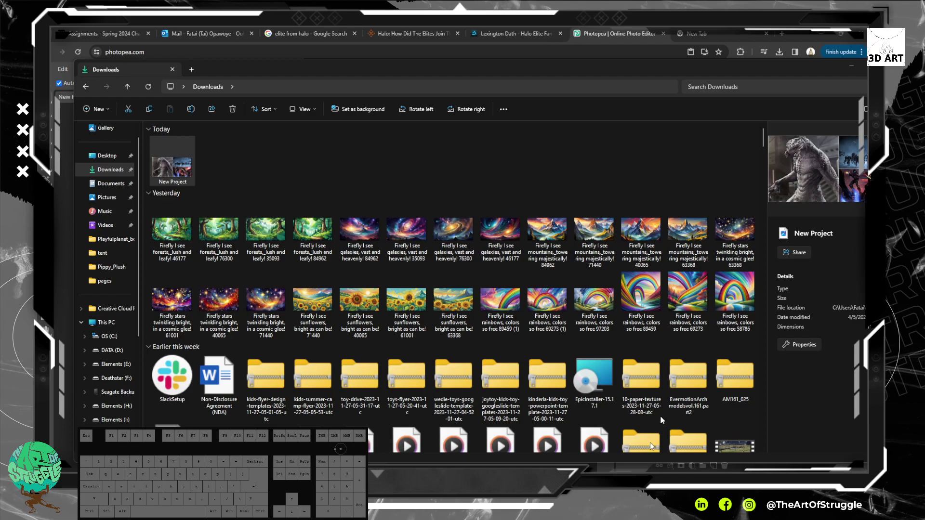
pyautogui.click(819, 33)
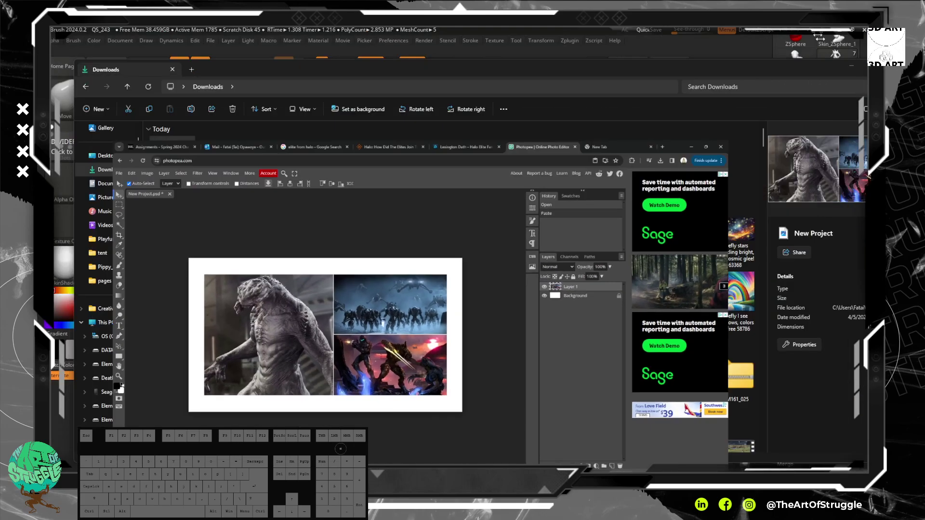
pyautogui.click(841, 64)
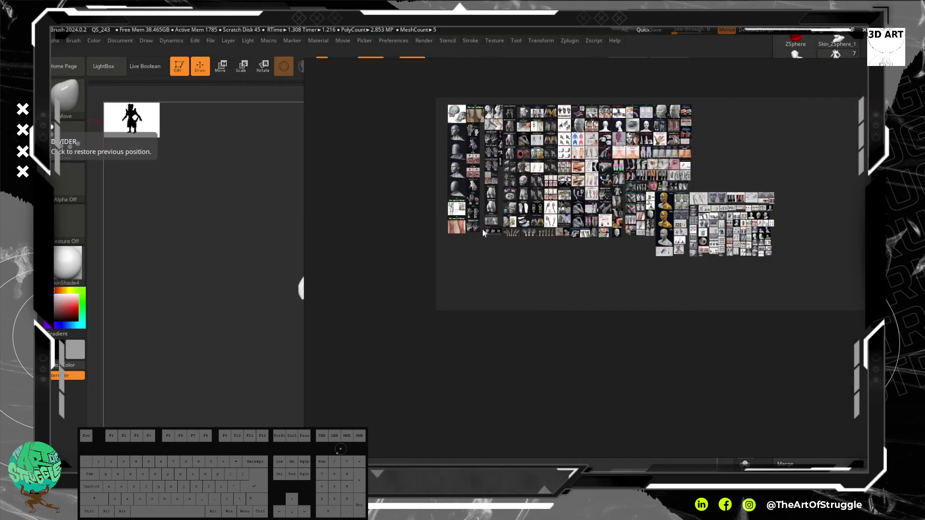
# Shift the PureRef window over the ZBrush workspace and examine the hand and facial expression references
pyautogui.moveTo(553, 211); pyautogui.dragTo(504, 233, button='right')
pyautogui.scroll(3, 504, 232)
pyautogui.scroll(8, 504, 232)
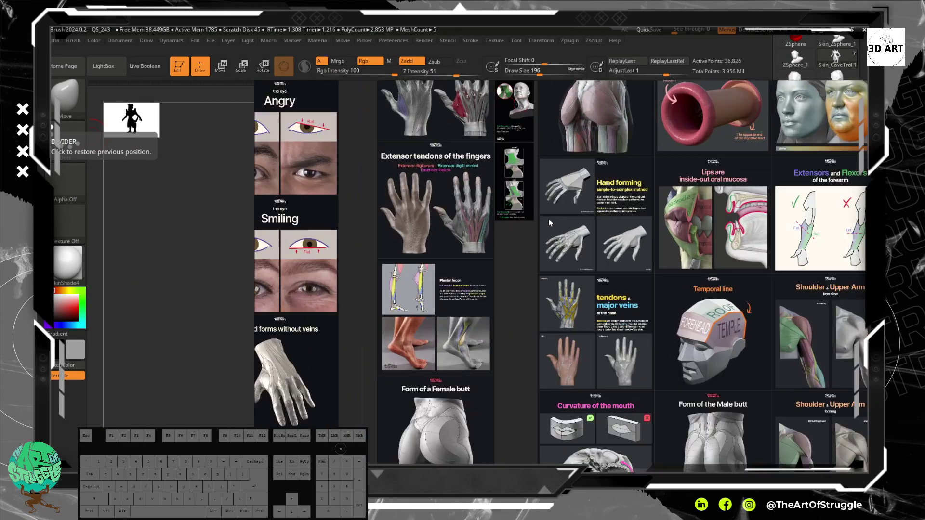
pyautogui.scroll(-10, 550, 206)
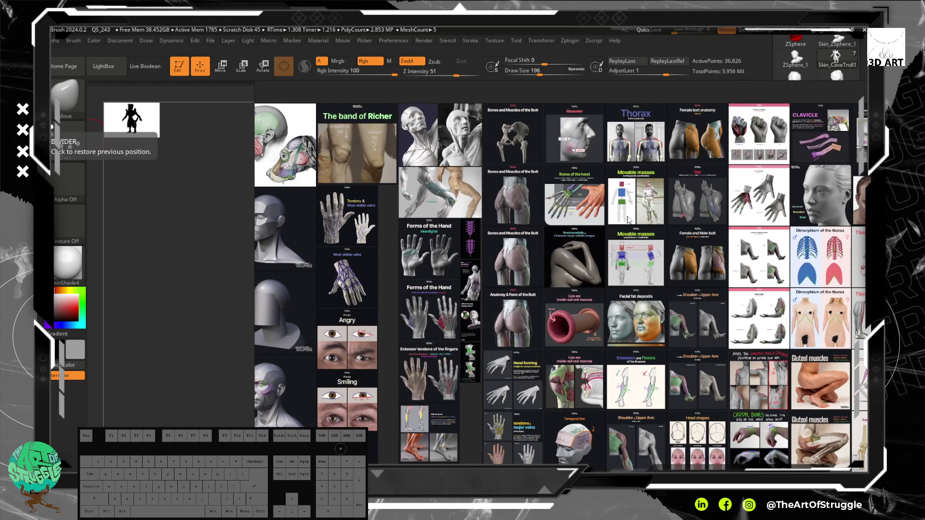
pyautogui.scroll(-5, 544, 202)
# Reposition PureRef farther across the ZBrush canvas and frame the anatomy references around both image groups
pyautogui.moveTo(684, 233); pyautogui.dragTo(520, 199, button='right')
pyautogui.scroll(3, 519, 199)
pyautogui.scroll(2, 520, 204)
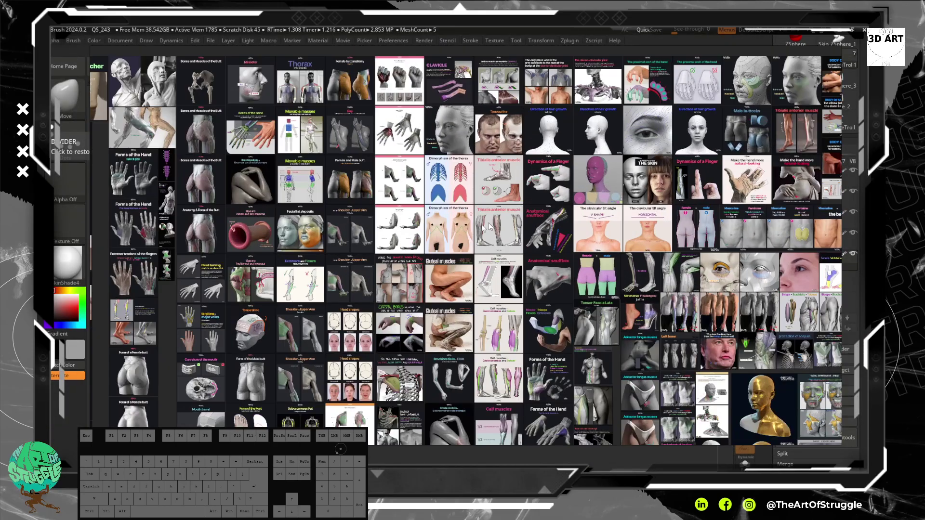
pyautogui.scroll(2, 543, 273)
pyautogui.scroll(3, 628, 283)
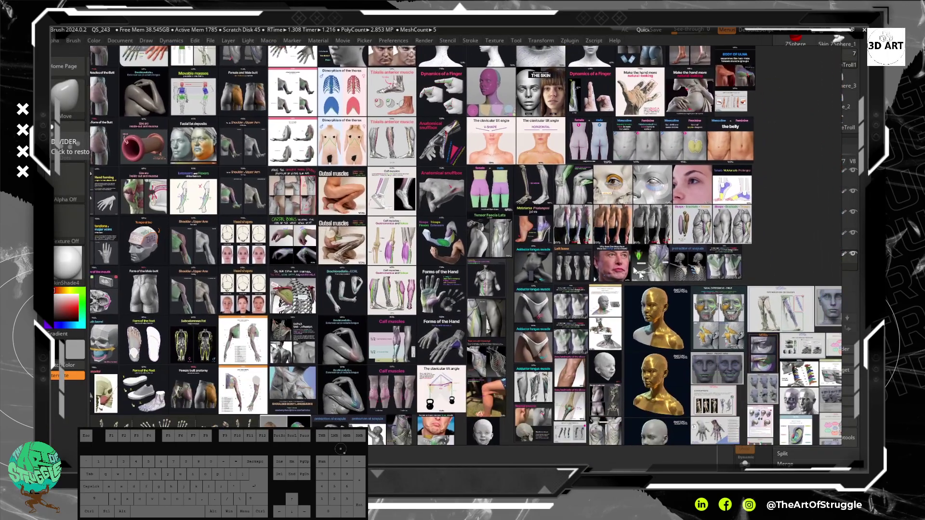
# Examine the hand, facial, torso and muscle anatomy references across the PureRef board
pyautogui.scroll(-5, 626, 280)
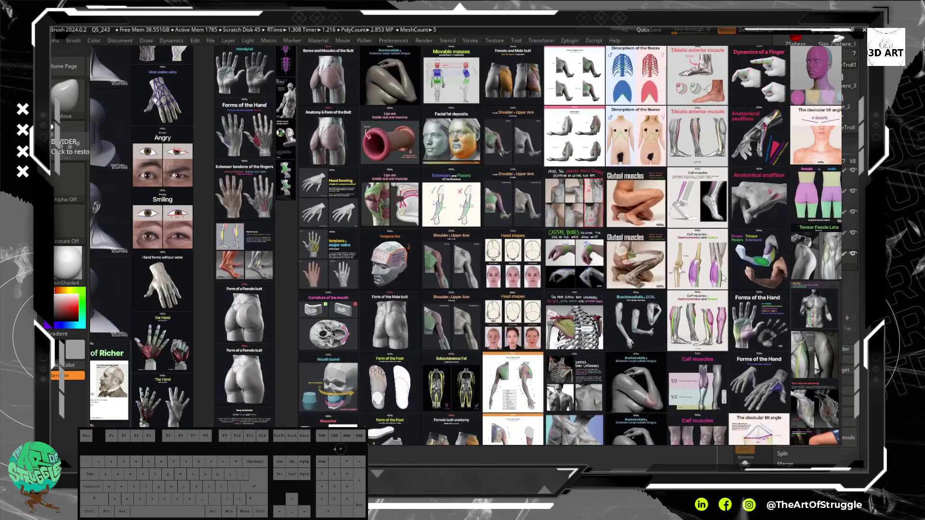
pyautogui.moveTo(365, 287); pyautogui.dragTo(531, 343, button='middle')
pyautogui.scroll(-3, 440, 278)
pyautogui.scroll(3, 446, 269)
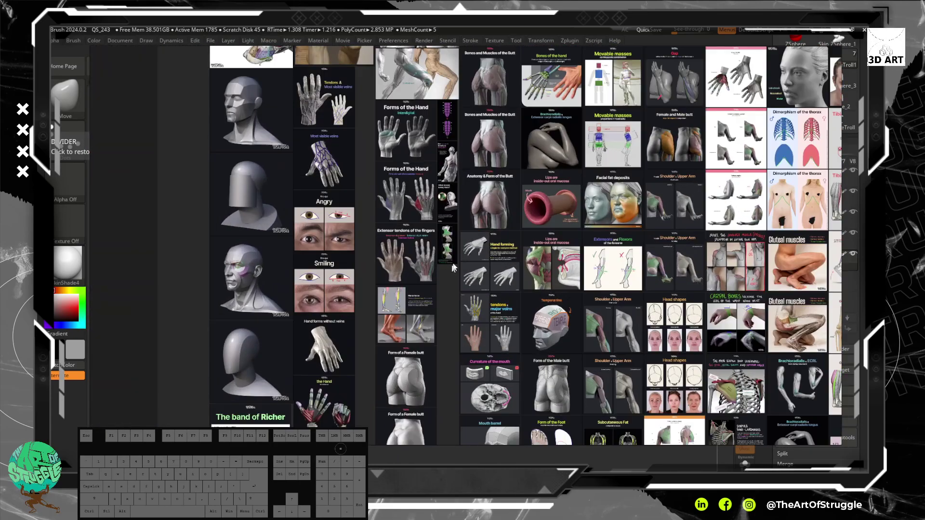
pyautogui.scroll(-3, 491, 232)
pyautogui.moveTo(597, 182); pyautogui.dragTo(586, 214, button='right')
pyautogui.scroll(-4, 581, 211)
pyautogui.scroll(1, 580, 213)
pyautogui.moveTo(579, 215); pyautogui.dragTo(351, 210, button='middle')
pyautogui.scroll(3, 351, 210)
# Move the PureRef reference window off the ZBrush workspace to uncover the alien model
pyautogui.moveTo(439, 137); pyautogui.dragTo(11, 113, button='right')
pyautogui.scroll(4, 55, 275)
pyautogui.moveTo(55, 274); pyautogui.dragTo(116, 301, button='middle')
pyautogui.moveTo(115, 302); pyautogui.dragTo(1, 302, button='right')
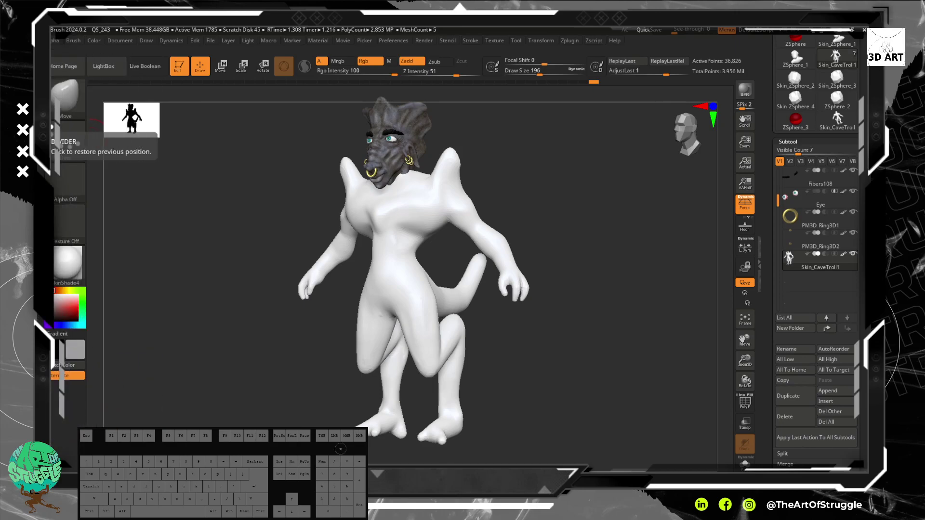
pyautogui.moveTo(1, 302)
pyautogui.mouseDown(button='right')
pyautogui.moveTo(60, 289)
pyautogui.moveTo(52, 301)
pyautogui.moveTo(0, 302)
pyautogui.mouseUp(button='right')
# Turn the alien to a front view and isolate the Skin_CaveTroll1 body with Solo mode
pyautogui.click(495, 215)
pyautogui.moveTo(508, 191); pyautogui.dragTo(440, 200)
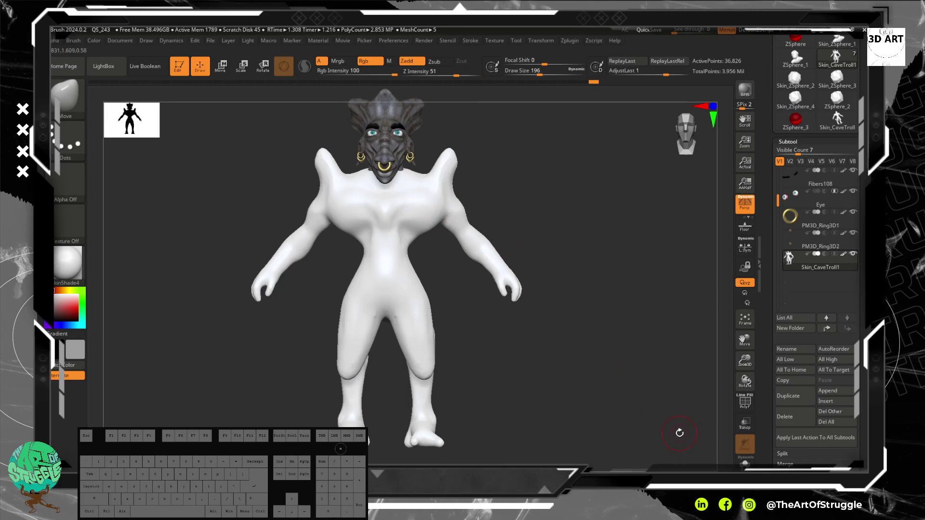
pyautogui.click(688, 395)
pyautogui.click(745, 465)
pyautogui.moveTo(638, 223)
pyautogui.mouseDown()
pyautogui.moveTo(649, 261)
pyautogui.moveTo(679, 258)
pyautogui.moveTo(645, 270)
pyautogui.moveTo(640, 248)
pyautogui.mouseUp()
pyautogui.moveTo(617, 203)
pyautogui.keyDown('alt'); pyautogui.mouseDown()
pyautogui.moveTo(627, 265)
pyautogui.moveTo(626, 256)
pyautogui.mouseUp(); pyautogui.keyUp('alt')
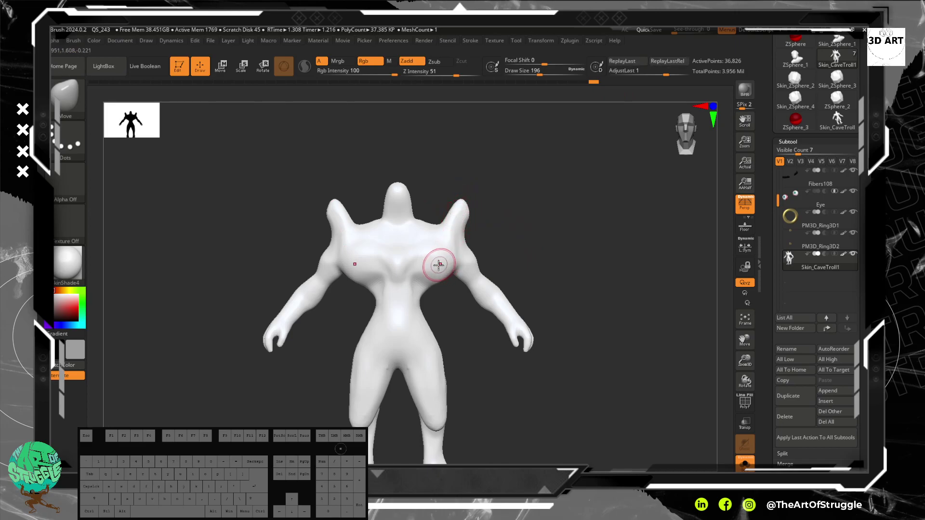
# Build up the lower pectoral masses with the ClayBuildup brush at a draw size of 152
pyautogui.press('b')
pyautogui.press('c')
pyautogui.press('b')
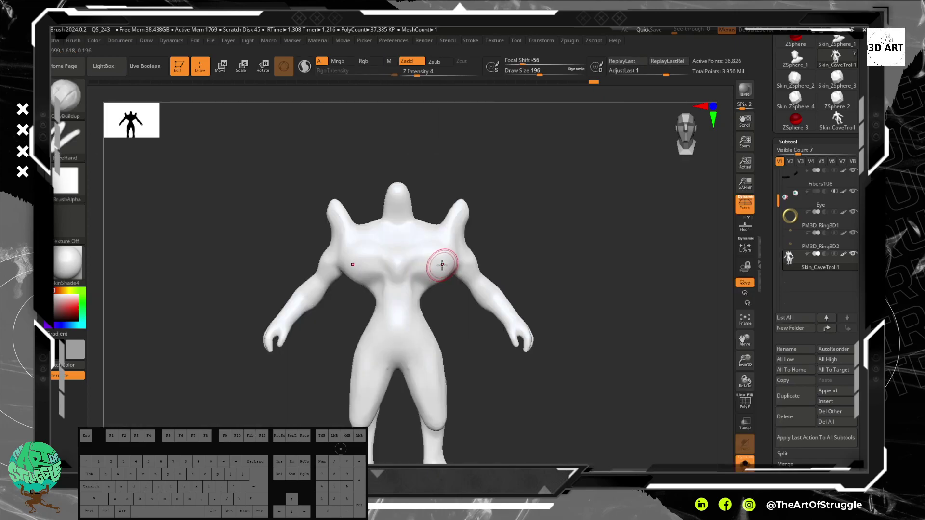
pyautogui.keyDown('alt'); pyautogui.moveTo(470, 343); pyautogui.dragTo(447, 304); pyautogui.keyUp('alt')
pyautogui.press('[')
pyautogui.press('[')
pyautogui.press('[')
pyautogui.press('[')
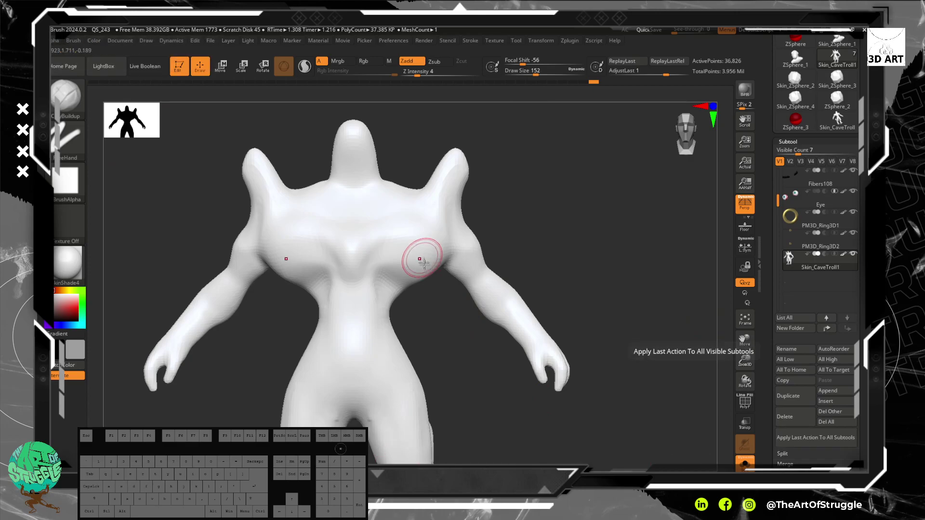
pyautogui.moveTo(402, 265)
pyautogui.mouseDown()
pyautogui.moveTo(423, 272)
pyautogui.moveTo(386, 260)
pyautogui.moveTo(405, 258)
pyautogui.moveTo(389, 269)
pyautogui.moveTo(389, 239)
pyautogui.mouseUp()
# Reduce the draw size to 104 and build up the abdominal muscles and the hip area
pyautogui.press('[')
pyautogui.press('[')
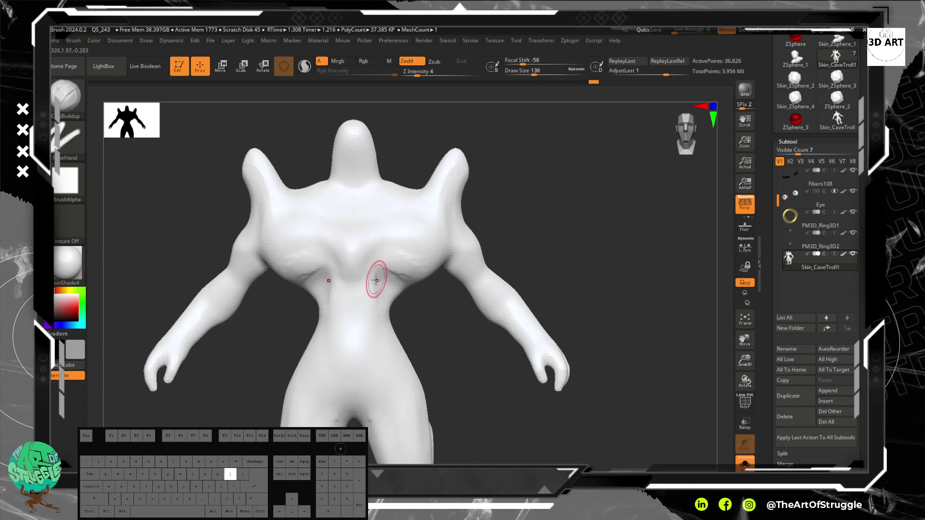
pyautogui.press('[')
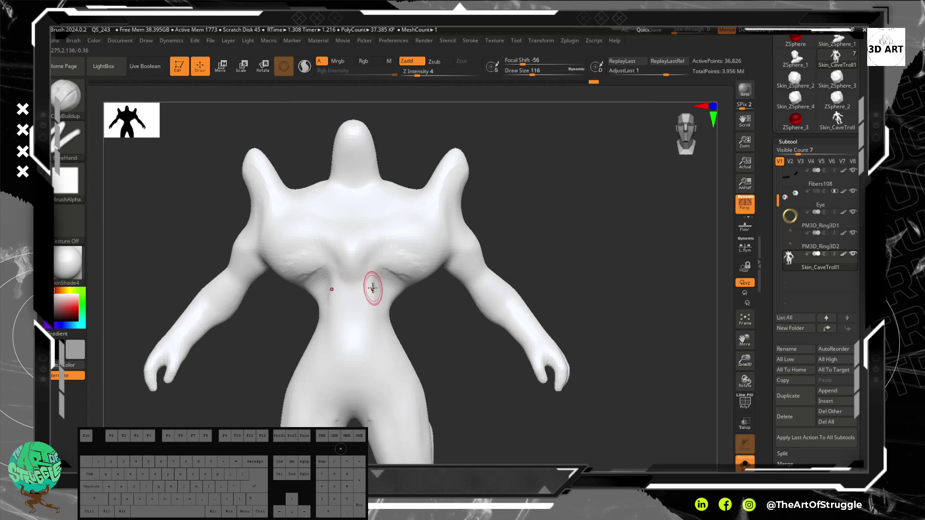
pyautogui.press('[')
pyautogui.moveTo(371, 293)
pyautogui.mouseDown()
pyautogui.moveTo(356, 367)
pyautogui.moveTo(377, 334)
pyautogui.moveTo(352, 364)
pyautogui.mouseUp()
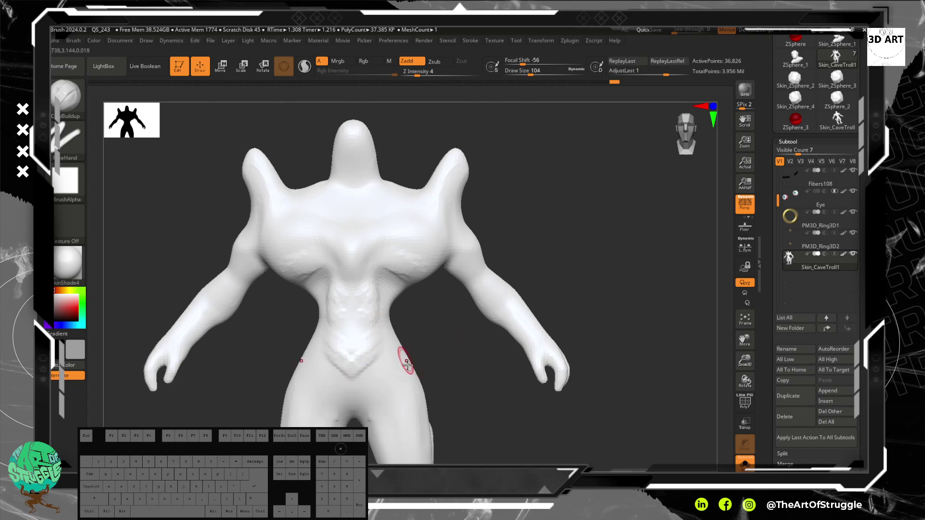
pyautogui.moveTo(391, 377); pyautogui.dragTo(386, 400)
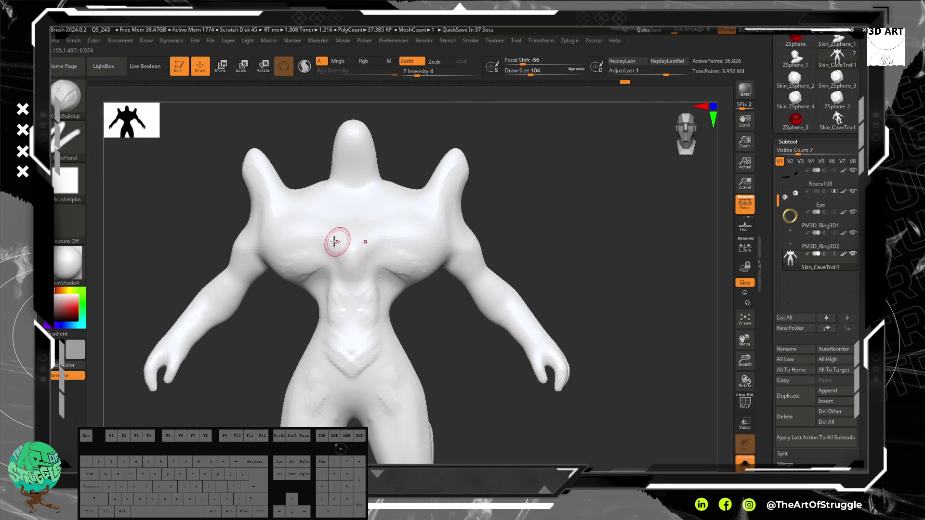
# Build raised bumps along the upper sternum, reducing the ClayBuildup draw size to 80 and then 68
pyautogui.moveTo(611, 273); pyautogui.dragTo(400, 215)
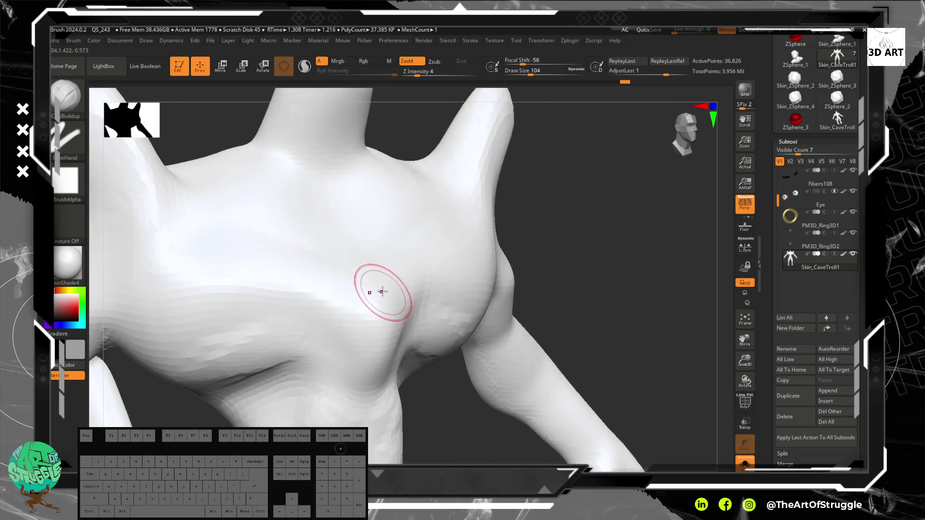
pyautogui.press('[')
pyautogui.press('[')
pyautogui.press('[')
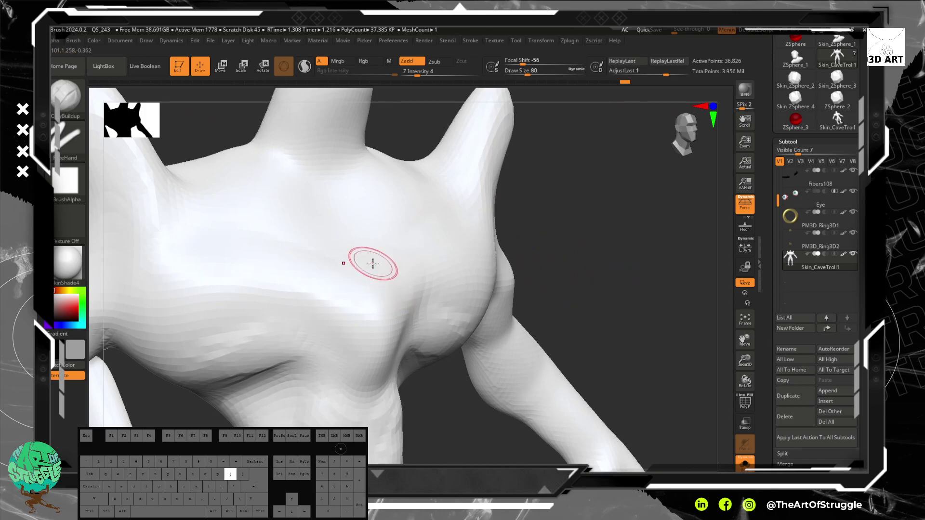
pyautogui.click(381, 260)
pyautogui.moveTo(367, 256)
pyautogui.mouseDown()
pyautogui.moveTo(346, 217)
pyautogui.moveTo(343, 225)
pyautogui.moveTo(337, 196)
pyautogui.mouseUp()
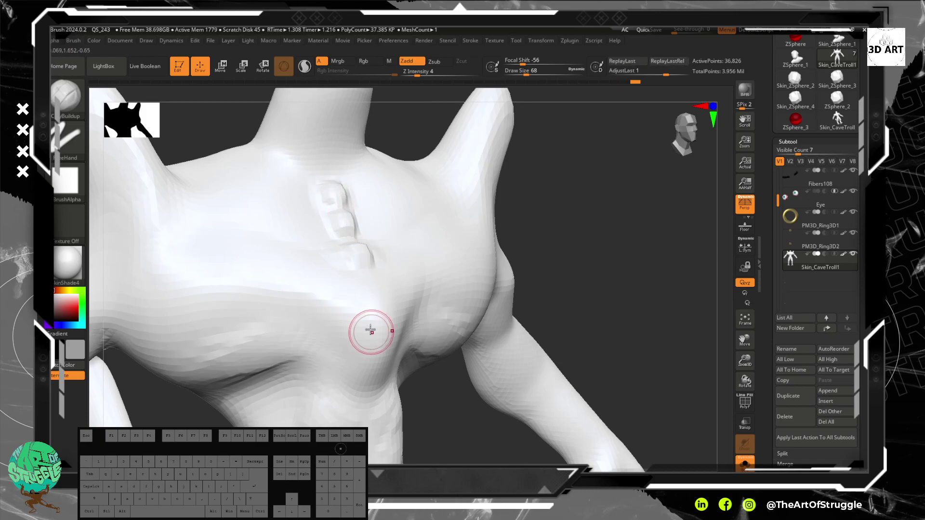
pyautogui.moveTo(372, 294); pyautogui.dragTo(369, 279)
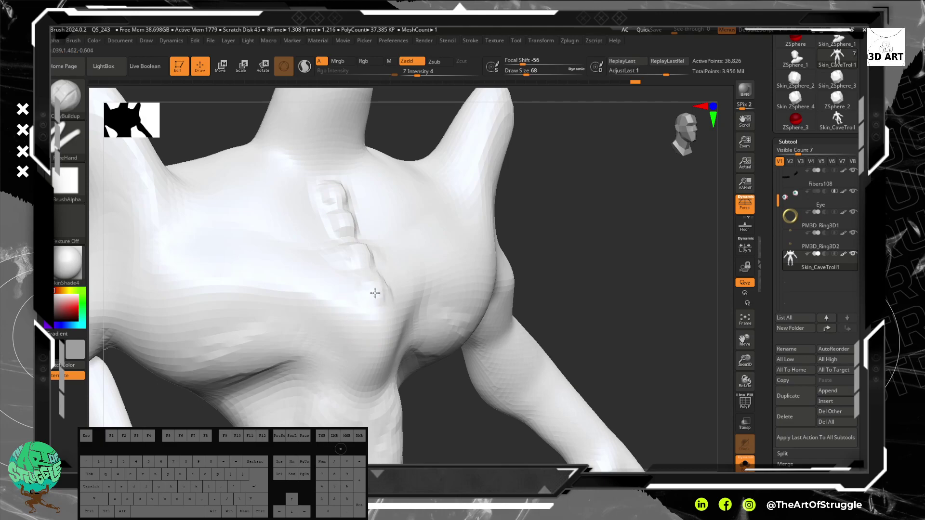
# Extend the sternum bumps down to the base of the ribcage, reducing the draw size to 48
pyautogui.keyDown('alt'); pyautogui.moveTo(604, 320); pyautogui.dragTo(542, 219); pyautogui.keyUp('alt')
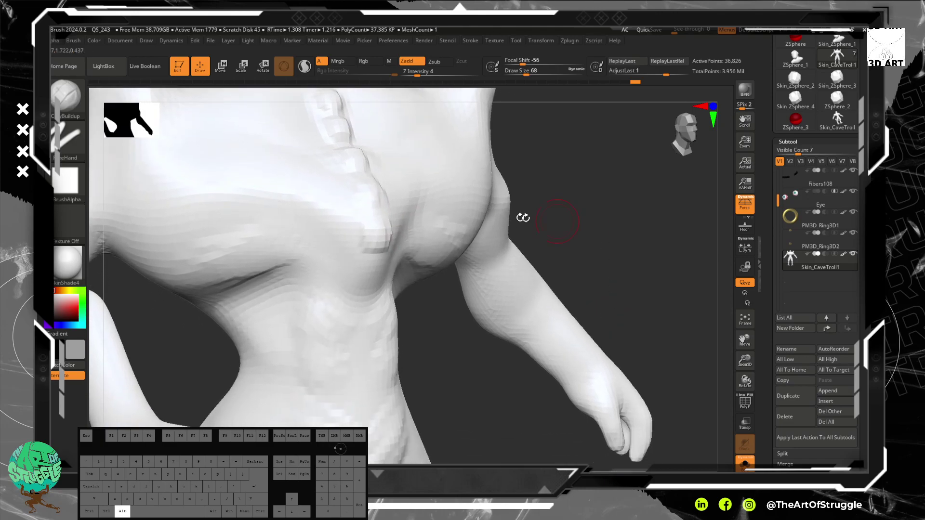
pyautogui.moveTo(368, 279)
pyautogui.mouseDown()
pyautogui.moveTo(369, 262)
pyautogui.moveTo(367, 294)
pyautogui.mouseUp()
pyautogui.moveTo(590, 287)
pyautogui.keyDown('alt'); pyautogui.mouseDown()
pyautogui.moveTo(590, 239)
pyautogui.moveTo(524, 167)
pyautogui.mouseUp(); pyautogui.keyUp('alt')
pyautogui.press('[')
pyautogui.press('[')
pyautogui.moveTo(355, 234); pyautogui.dragTo(359, 233)
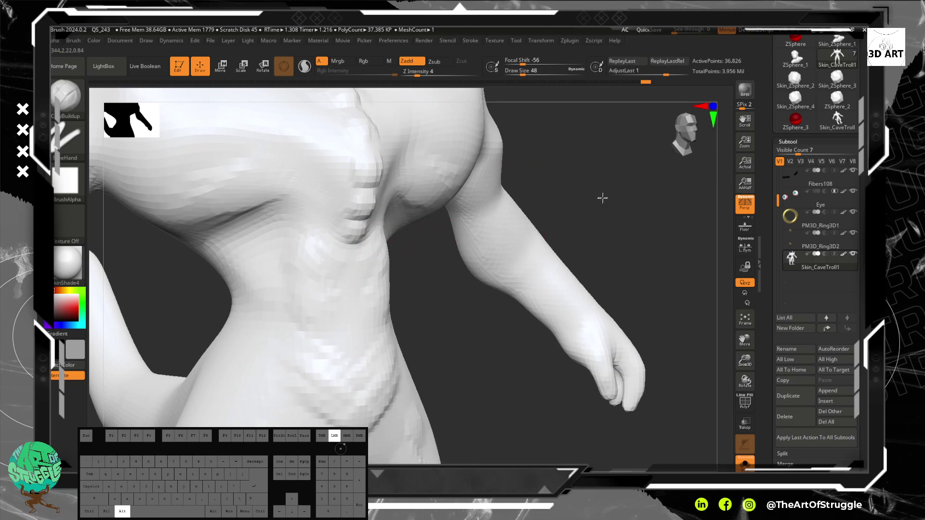
# Carve recesses between the sternum bumps to separate them into distinct segments
pyautogui.keyDown('alt'); pyautogui.moveTo(603, 197); pyautogui.dragTo(587, 259); pyautogui.keyUp('alt')
pyautogui.moveTo(336, 255)
pyautogui.keyDown('alt'); pyautogui.mouseDown()
pyautogui.moveTo(331, 289)
pyautogui.moveTo(343, 305)
pyautogui.moveTo(347, 296)
pyautogui.moveTo(337, 293)
pyautogui.mouseUp(); pyautogui.keyUp('alt')
pyautogui.moveTo(340, 295)
pyautogui.keyDown('alt'); pyautogui.mouseDown()
pyautogui.moveTo(355, 281)
pyautogui.moveTo(345, 250)
pyautogui.moveTo(354, 240)
pyautogui.mouseUp(); pyautogui.keyUp('alt')
pyautogui.keyDown('alt'); pyautogui.moveTo(358, 223); pyautogui.dragTo(335, 181); pyautogui.keyUp('alt')
pyautogui.moveTo(554, 223)
pyautogui.mouseDown()
pyautogui.moveTo(580, 268)
pyautogui.moveTo(582, 261)
pyautogui.moveTo(489, 246)
pyautogui.mouseUp()
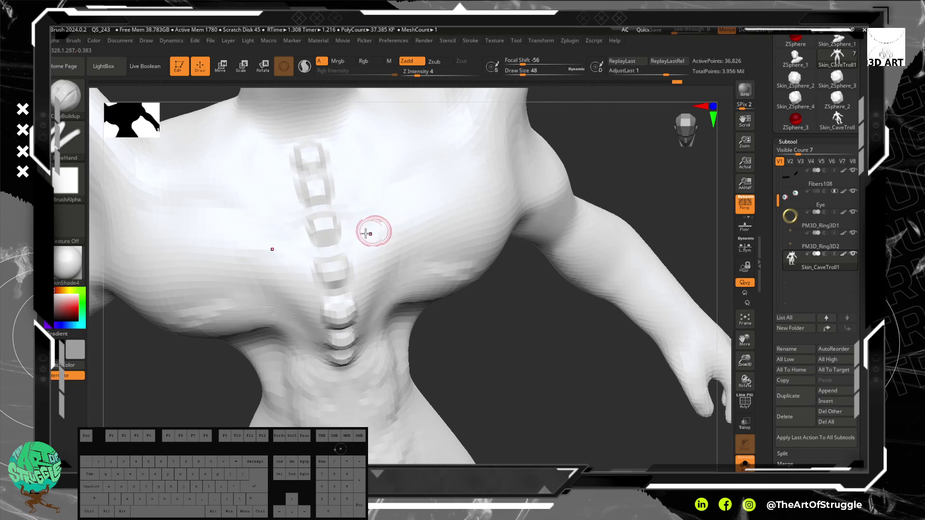
# Sculpt muscle strands fanning from the upper sternum across the chest toward the shoulders
pyautogui.moveTo(352, 242); pyautogui.dragTo(492, 203)
pyautogui.moveTo(357, 224); pyautogui.dragTo(513, 165)
pyautogui.moveTo(377, 198); pyautogui.dragTo(490, 152)
# Set the draw size to 44 and carve around the upper sternum segments to sharpen their shapes
pyautogui.press(']')
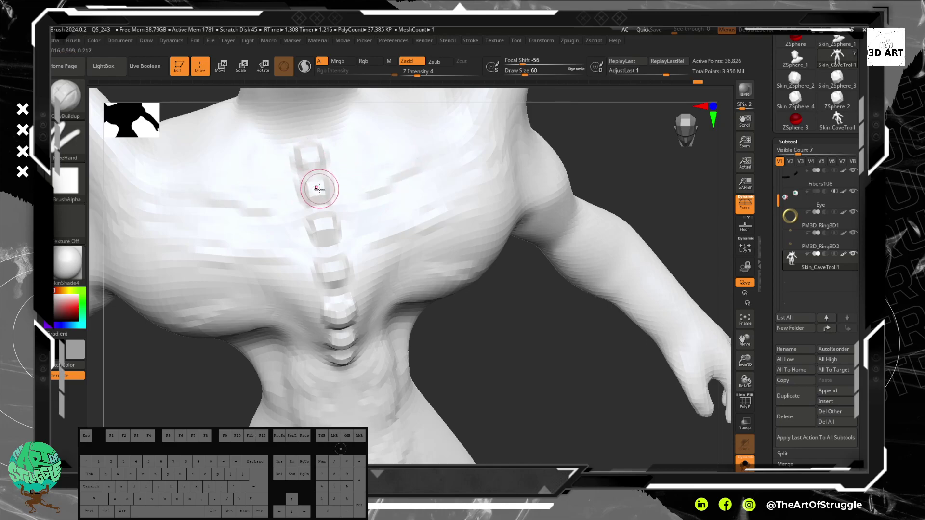
pyautogui.press('[')
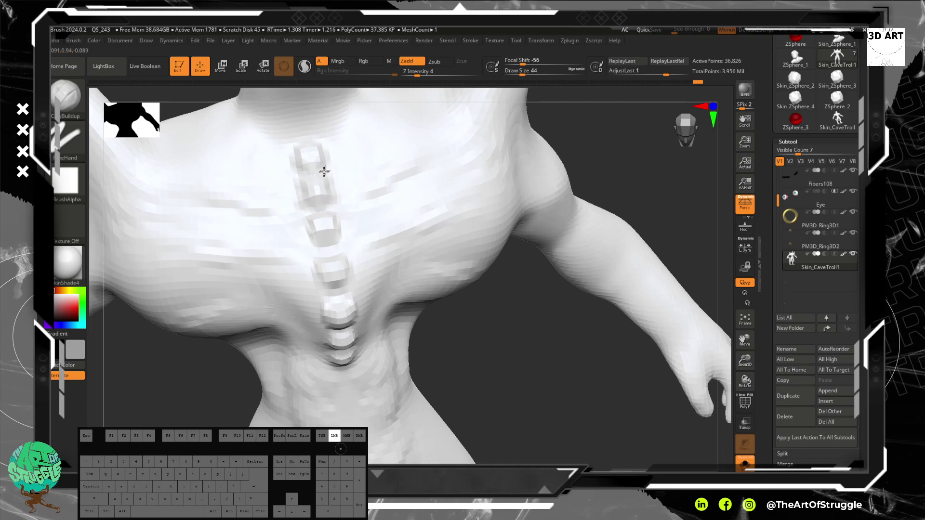
pyautogui.moveTo(342, 181)
pyautogui.keyDown('alt'); pyautogui.mouseDown()
pyautogui.moveTo(304, 192)
pyautogui.moveTo(325, 197)
pyautogui.mouseUp(); pyautogui.keyUp('alt')
pyautogui.moveTo(323, 148)
pyautogui.keyDown('alt'); pyautogui.mouseDown()
pyautogui.moveTo(308, 164)
pyautogui.moveTo(328, 148)
pyautogui.mouseUp(); pyautogui.keyUp('alt')
pyautogui.moveTo(321, 168); pyautogui.dragTo(338, 150)
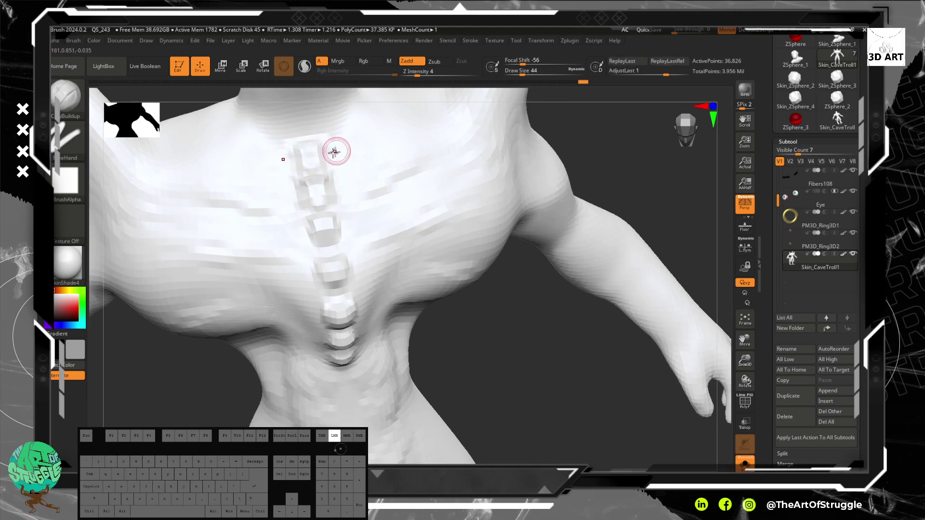
pyautogui.keyDown('alt'); pyautogui.moveTo(368, 216); pyautogui.dragTo(356, 223); pyautogui.keyUp('alt')
# Build strands running outward from the middle and lower sternum across the sides of the chest
pyautogui.moveTo(379, 257); pyautogui.dragTo(451, 243)
pyautogui.moveTo(370, 280)
pyautogui.mouseDown()
pyautogui.moveTo(448, 263)
pyautogui.moveTo(404, 290)
pyautogui.moveTo(445, 276)
pyautogui.mouseUp()
pyautogui.moveTo(520, 308)
pyautogui.mouseDown()
pyautogui.moveTo(537, 361)
pyautogui.moveTo(524, 365)
pyautogui.moveTo(518, 389)
pyautogui.moveTo(489, 363)
pyautogui.moveTo(489, 337)
pyautogui.moveTo(496, 358)
pyautogui.moveTo(486, 374)
pyautogui.moveTo(497, 382)
pyautogui.moveTo(500, 373)
pyautogui.mouseUp()
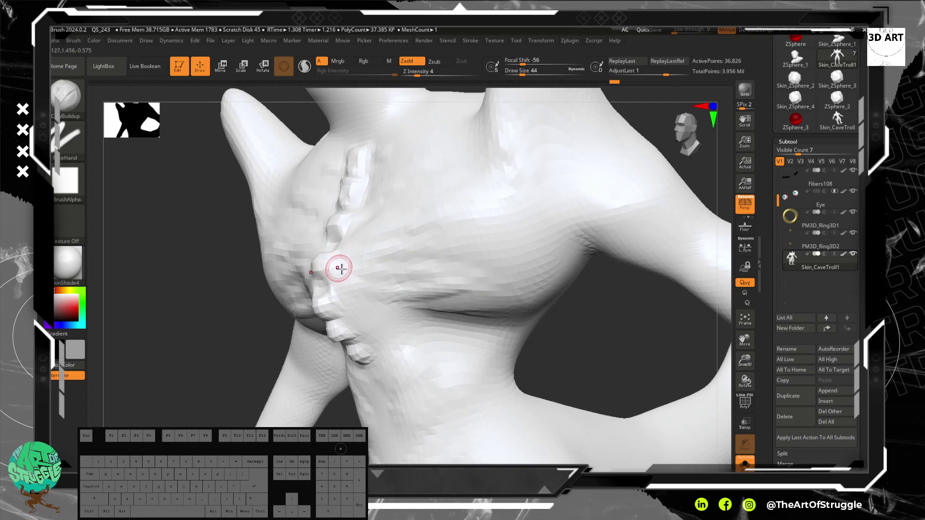
pyautogui.moveTo(346, 269); pyautogui.dragTo(383, 283)
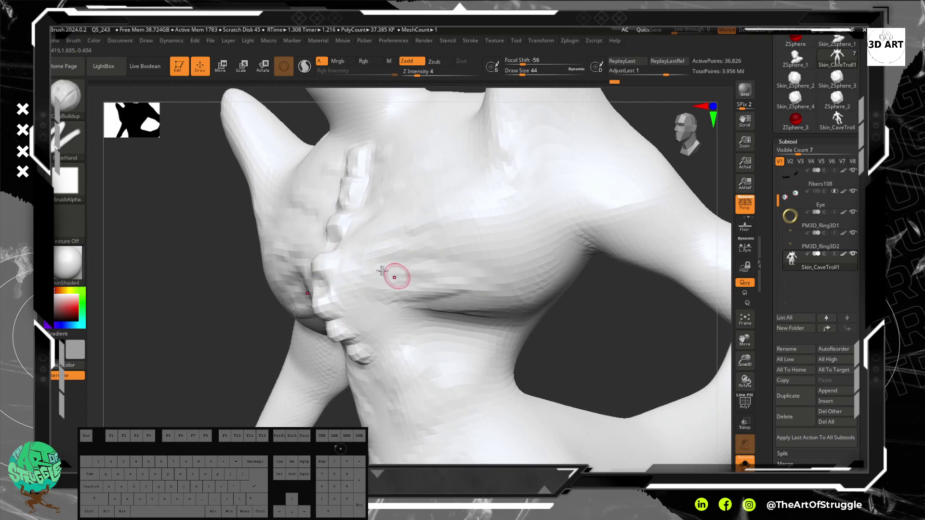
pyautogui.moveTo(423, 248); pyautogui.dragTo(426, 247)
pyautogui.moveTo(363, 254); pyautogui.dragTo(422, 252)
pyautogui.moveTo(335, 309); pyautogui.dragTo(446, 298)
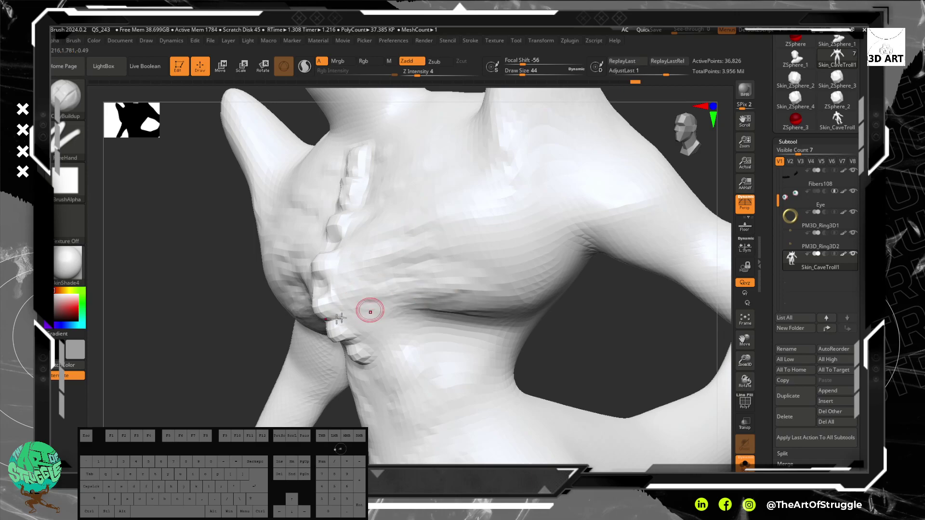
# Add more muscle strands across the upper chest beside the top sternum segments
pyautogui.moveTo(235, 311); pyautogui.dragTo(310, 288)
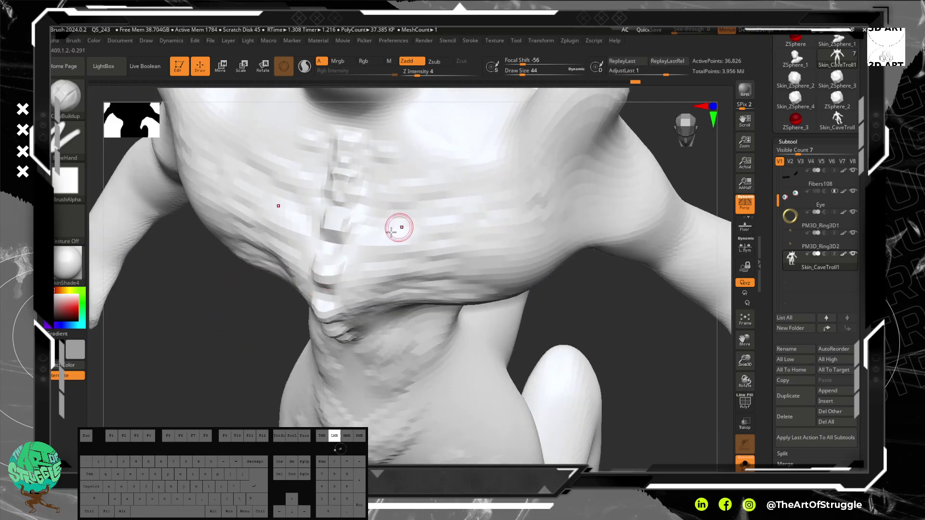
pyautogui.moveTo(392, 211)
pyautogui.mouseDown()
pyautogui.moveTo(380, 188)
pyautogui.moveTo(433, 149)
pyautogui.moveTo(398, 160)
pyautogui.mouseUp()
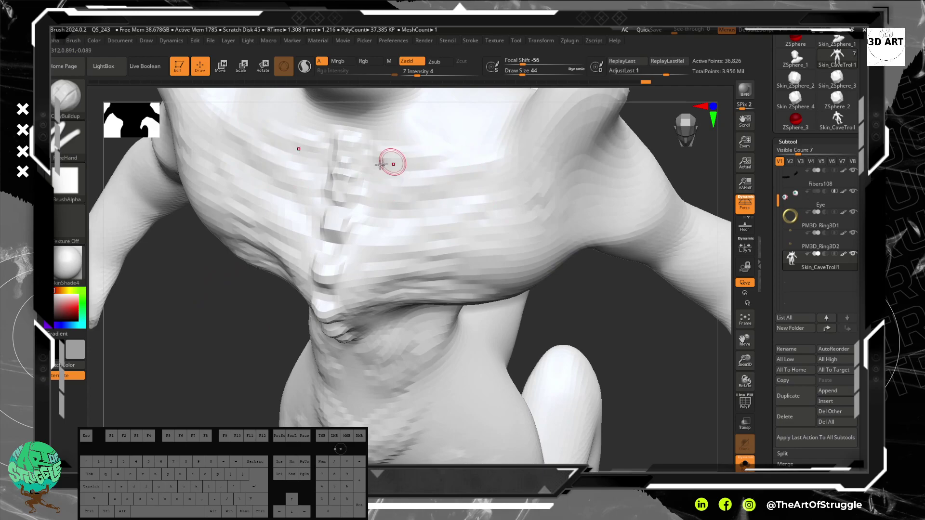
pyautogui.moveTo(599, 352)
pyautogui.mouseDown()
pyautogui.moveTo(565, 305)
pyautogui.moveTo(607, 361)
pyautogui.moveTo(613, 330)
pyautogui.mouseUp()
pyautogui.moveTo(434, 222); pyautogui.dragTo(423, 219)
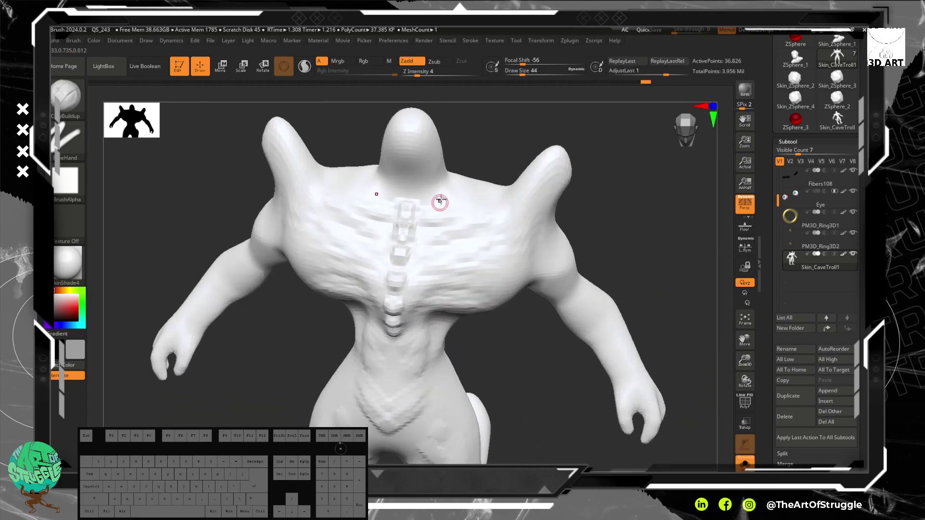
# Sculpt the collarbone ridges along the top of the chest and raise the muscles at the neck's sides
pyautogui.moveTo(511, 204)
pyautogui.mouseDown()
pyautogui.moveTo(469, 214)
pyautogui.moveTo(450, 199)
pyautogui.moveTo(432, 211)
pyautogui.mouseUp()
pyautogui.moveTo(644, 256)
pyautogui.mouseDown()
pyautogui.moveTo(634, 213)
pyautogui.moveTo(595, 203)
pyautogui.mouseUp()
pyautogui.moveTo(438, 155); pyautogui.dragTo(439, 172)
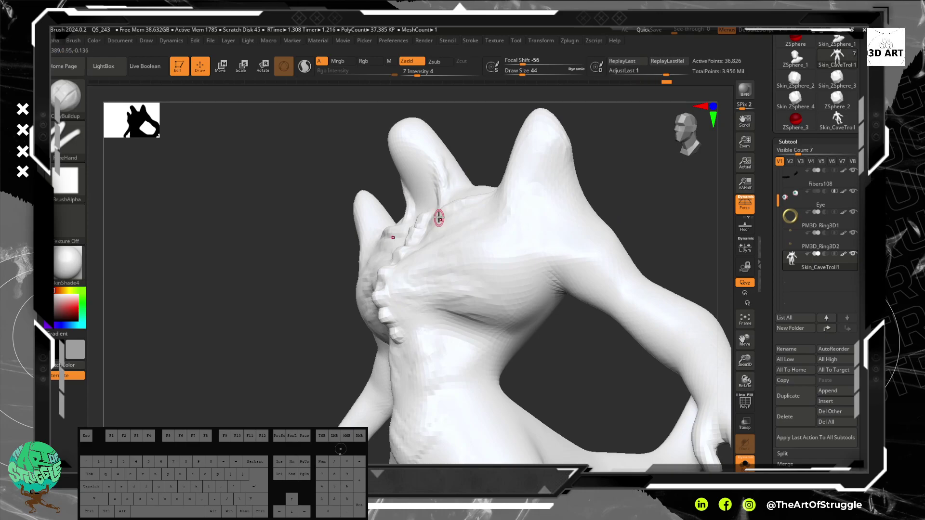
pyautogui.moveTo(467, 148); pyautogui.dragTo(455, 166)
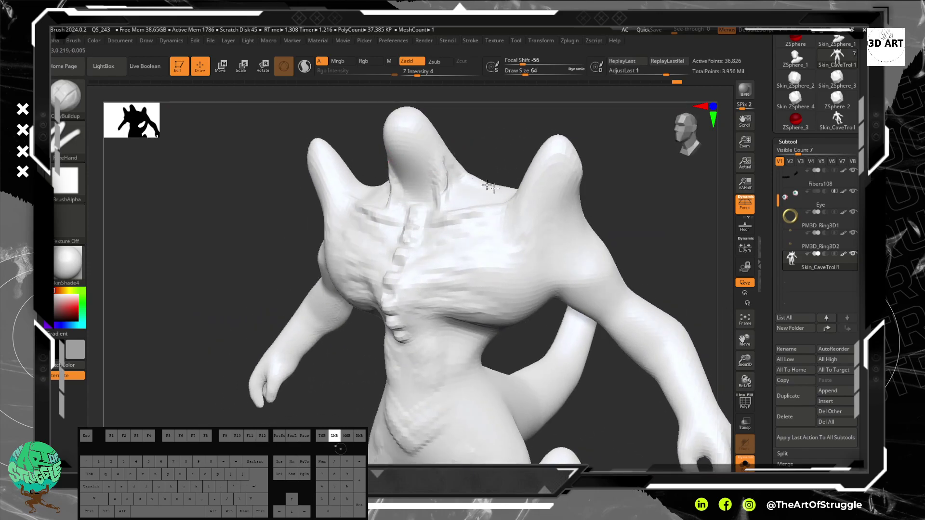
# Enlarge the draw size to 76 and build up the trapezius between the neck and shoulders
pyautogui.moveTo(485, 180)
pyautogui.mouseDown()
pyautogui.moveTo(522, 155)
pyautogui.moveTo(511, 174)
pyautogui.moveTo(499, 165)
pyautogui.moveTo(489, 187)
pyautogui.mouseUp()
pyautogui.press(']')
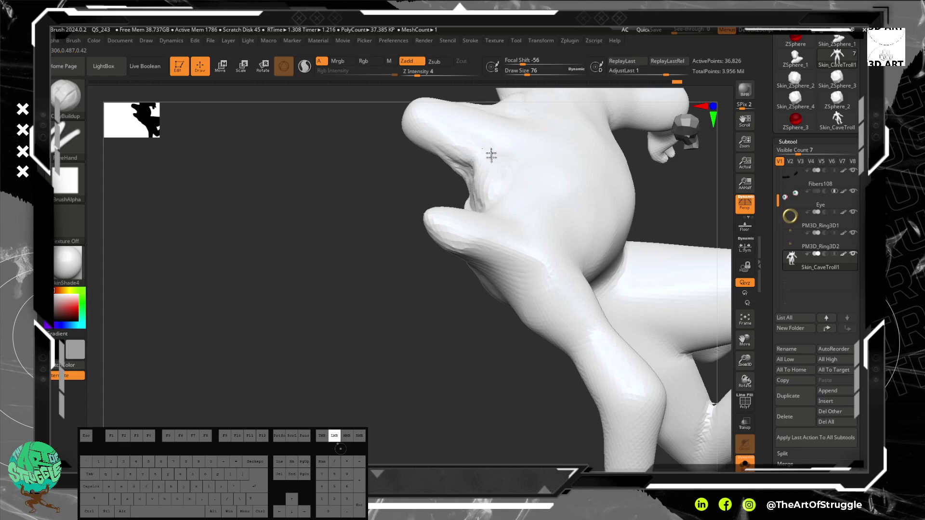
pyautogui.moveTo(500, 191); pyautogui.dragTo(517, 159)
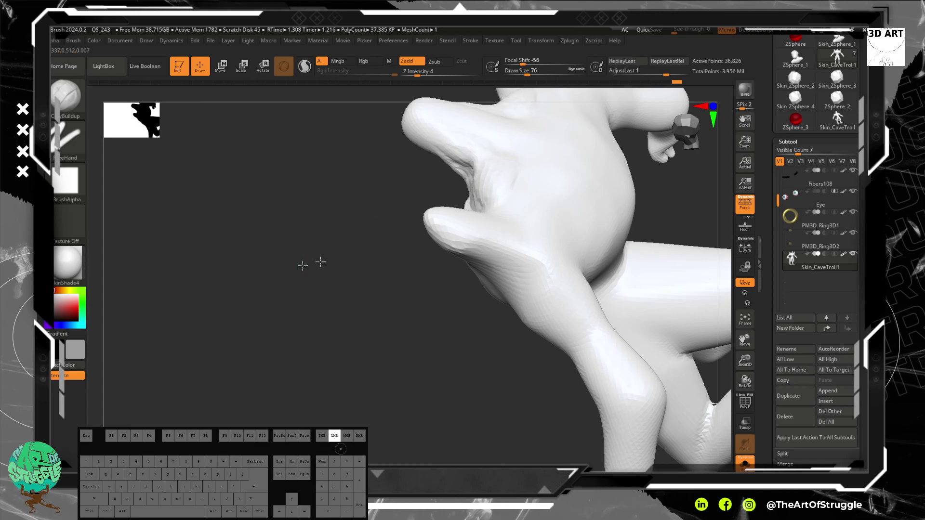
pyautogui.moveTo(307, 264); pyautogui.dragTo(358, 215)
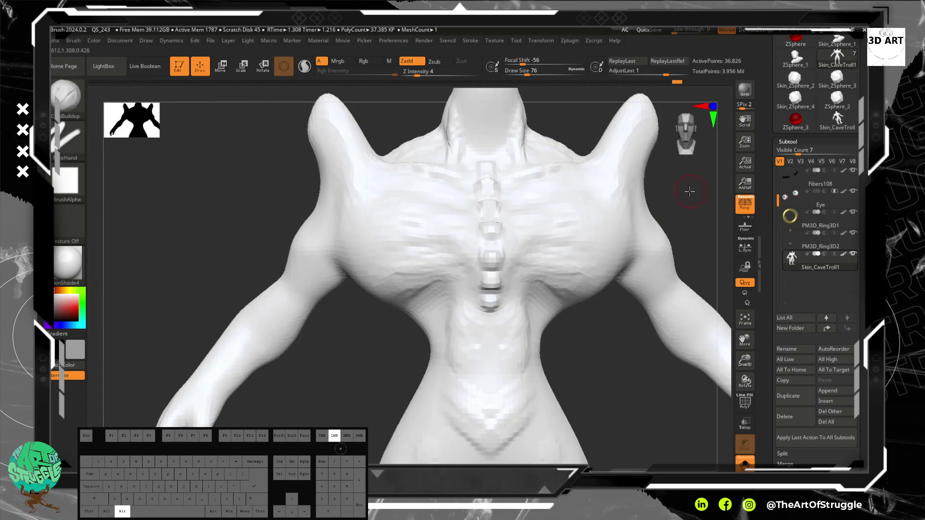
# Strengthen the side neck muscles and their transition into the trapezius and upper back
pyautogui.moveTo(679, 184)
pyautogui.keyDown('alt'); pyautogui.mouseDown()
pyautogui.moveTo(671, 254)
pyautogui.moveTo(652, 256)
pyautogui.mouseUp(); pyautogui.keyUp('alt')
pyautogui.moveTo(455, 180)
pyautogui.mouseDown()
pyautogui.moveTo(476, 198)
pyautogui.moveTo(481, 229)
pyautogui.mouseUp()
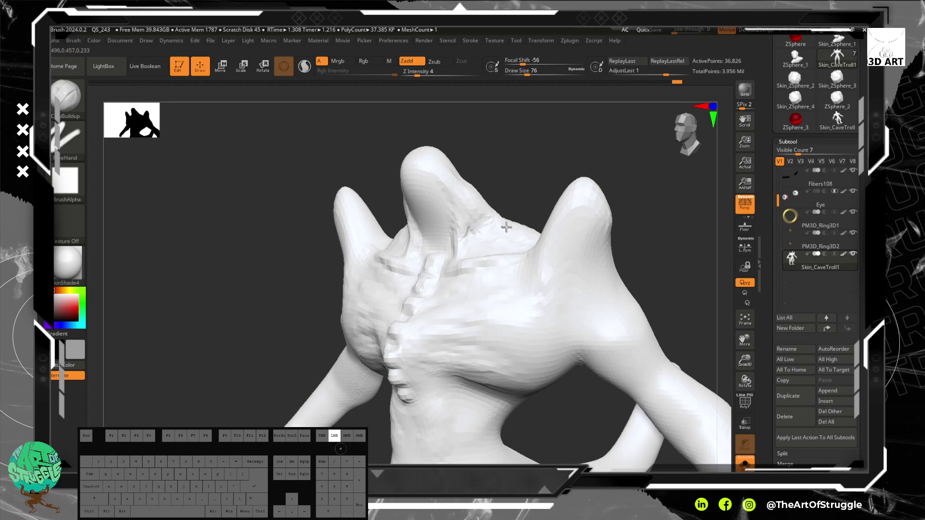
pyautogui.moveTo(471, 212); pyautogui.dragTo(476, 235)
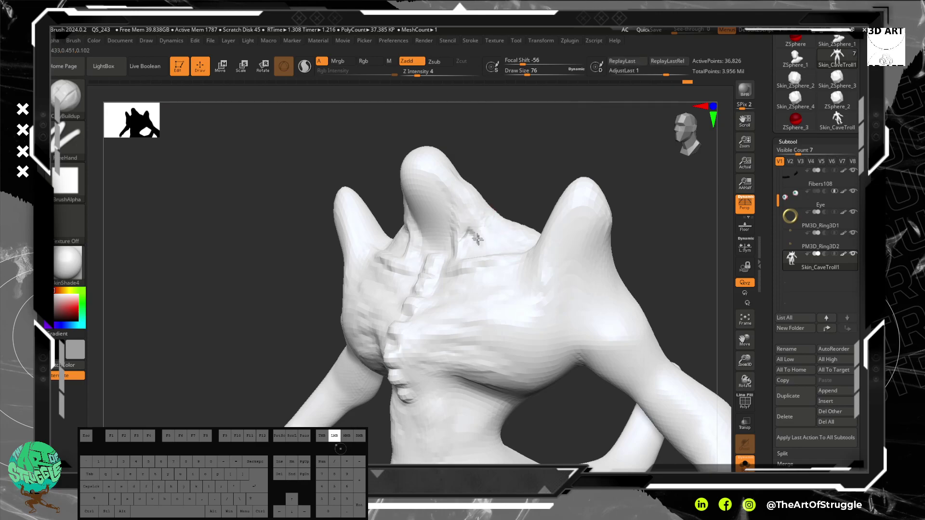
pyautogui.moveTo(456, 180); pyautogui.dragTo(466, 192)
pyautogui.moveTo(466, 192); pyautogui.dragTo(511, 236)
pyautogui.moveTo(522, 133)
pyautogui.mouseDown()
pyautogui.moveTo(483, 188)
pyautogui.moveTo(487, 179)
pyautogui.moveTo(542, 221)
pyautogui.moveTo(526, 241)
pyautogui.mouseUp()
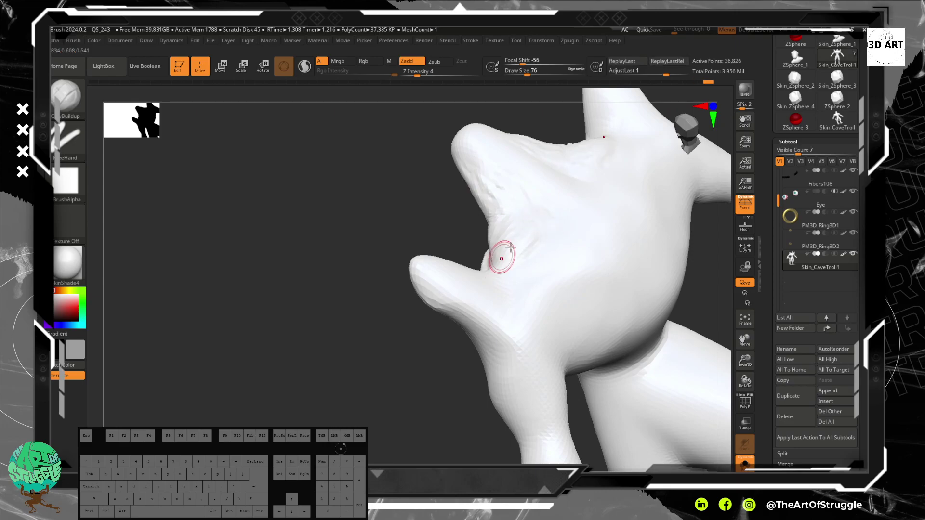
# Switch to the Move brush at draw size 192 and reshape the outer chest where it meets the upper arms
pyautogui.keyDown('alt'); pyautogui.moveTo(335, 289); pyautogui.dragTo(396, 217); pyautogui.keyUp('alt')
pyautogui.keyDown('alt'); pyautogui.moveTo(649, 216); pyautogui.dragTo(532, 148); pyautogui.keyUp('alt')
pyautogui.moveTo(561, 200)
pyautogui.keyDown('alt'); pyautogui.mouseDown()
pyautogui.moveTo(557, 189)
pyautogui.moveTo(580, 257)
pyautogui.moveTo(576, 248)
pyautogui.mouseUp(); pyautogui.keyUp('alt')
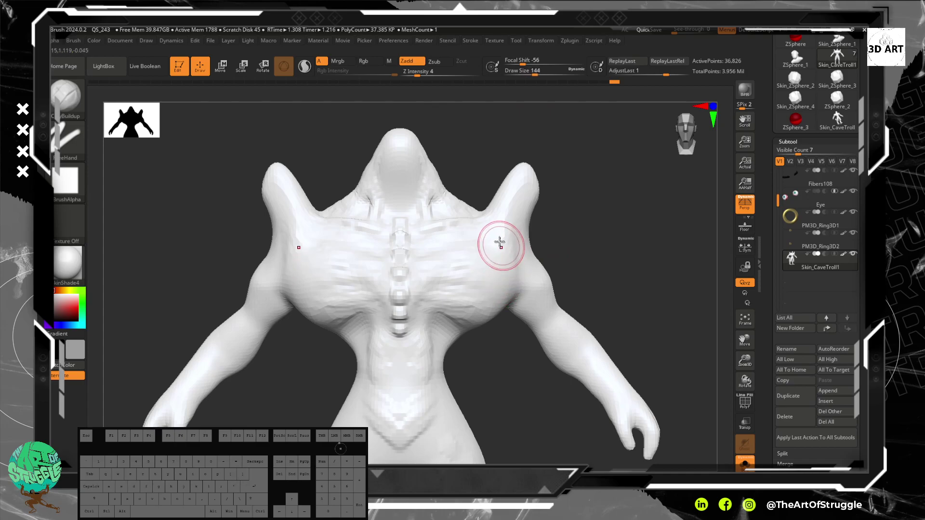
pyautogui.moveTo(584, 252)
pyautogui.keyDown('alt'); pyautogui.mouseDown()
pyautogui.moveTo(569, 185)
pyautogui.moveTo(553, 173)
pyautogui.moveTo(565, 240)
pyautogui.mouseUp(); pyautogui.keyUp('alt')
pyautogui.press('b')
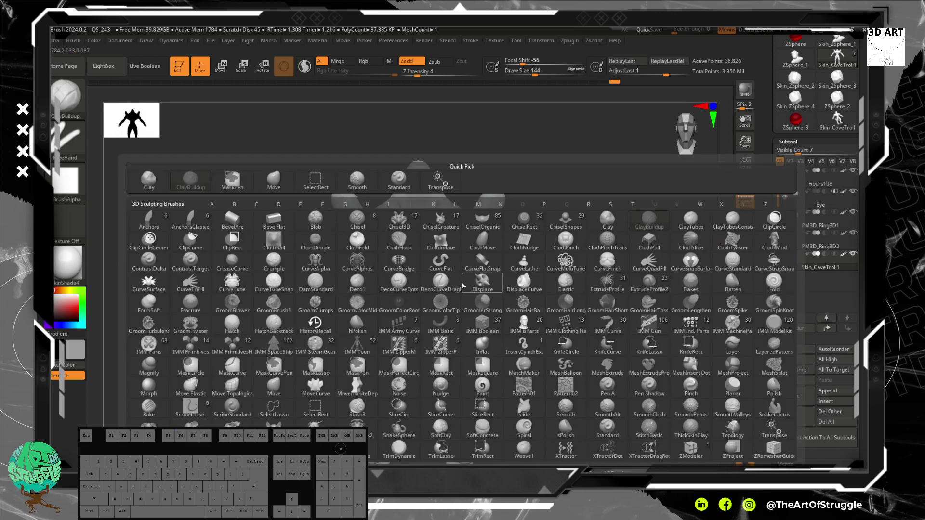
pyautogui.press('m')
pyautogui.press('v')
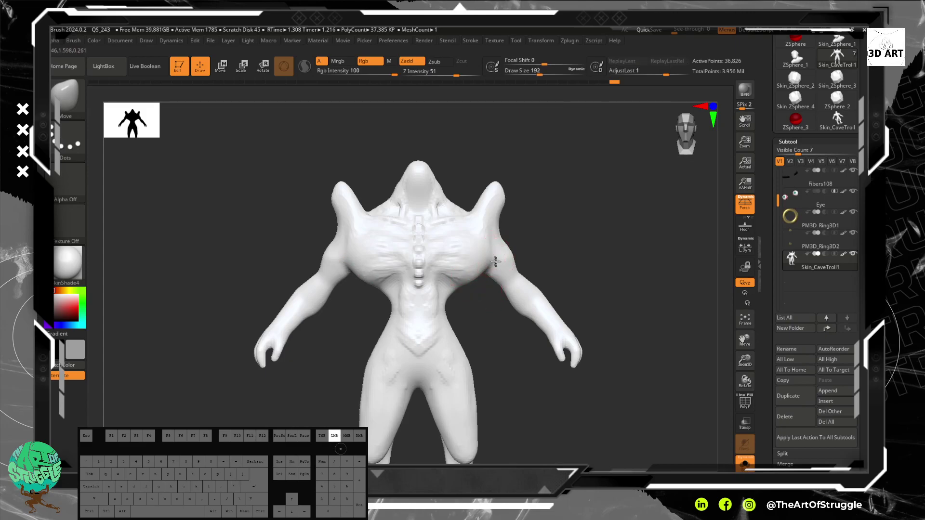
pyautogui.moveTo(490, 263); pyautogui.dragTo(487, 245)
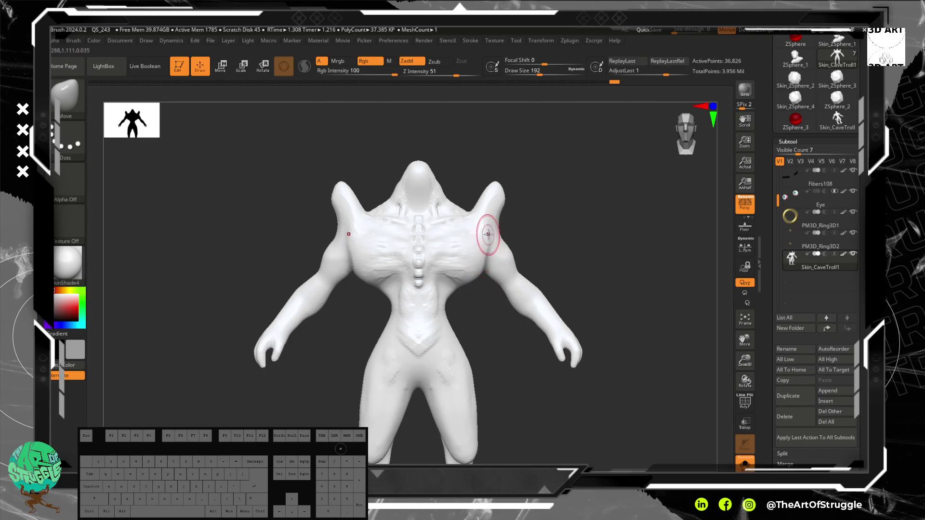
pyautogui.moveTo(485, 234); pyautogui.dragTo(484, 235)
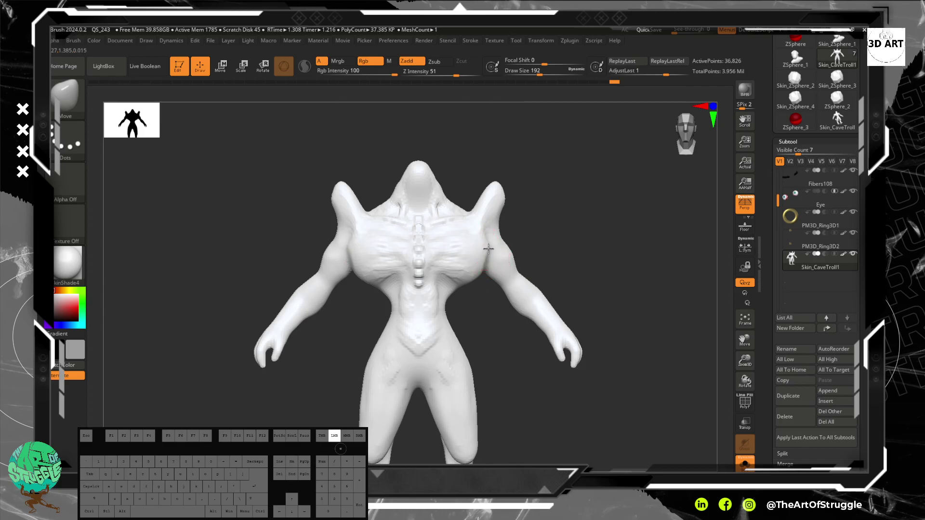
pyautogui.moveTo(480, 277)
pyautogui.mouseDown()
pyautogui.moveTo(471, 275)
pyautogui.moveTo(474, 284)
pyautogui.mouseUp()
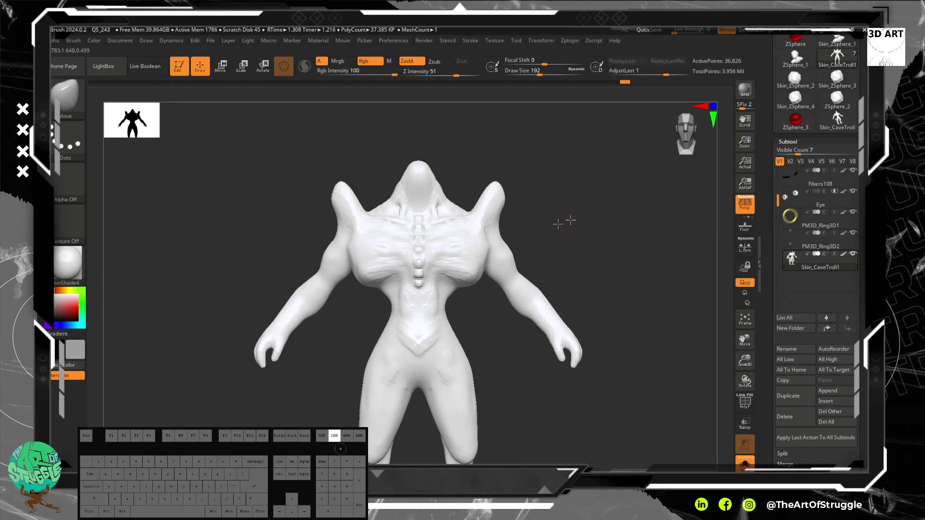
# Study the scaly creature's chest and abdomen muscles in the New Project.png reference image
pyautogui.moveTo(557, 221); pyautogui.dragTo(433, 264)
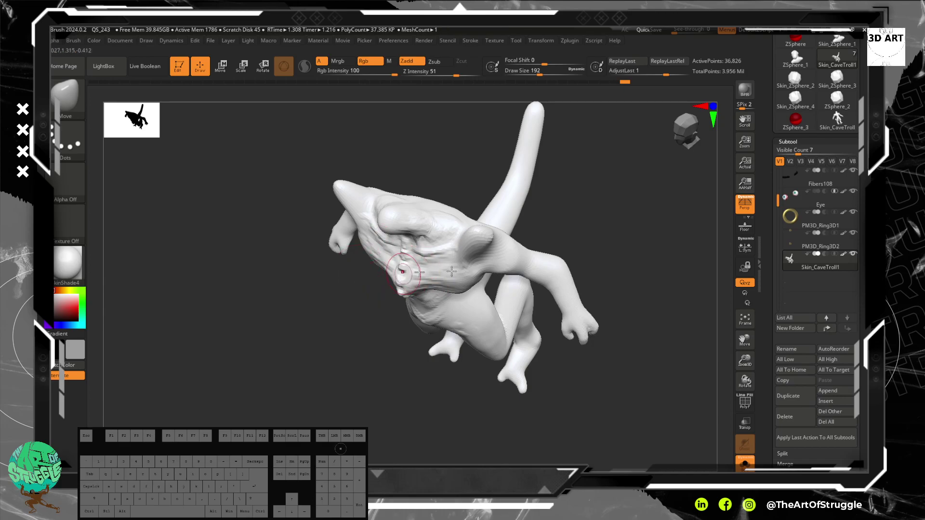
pyautogui.rightClick(73, 147)
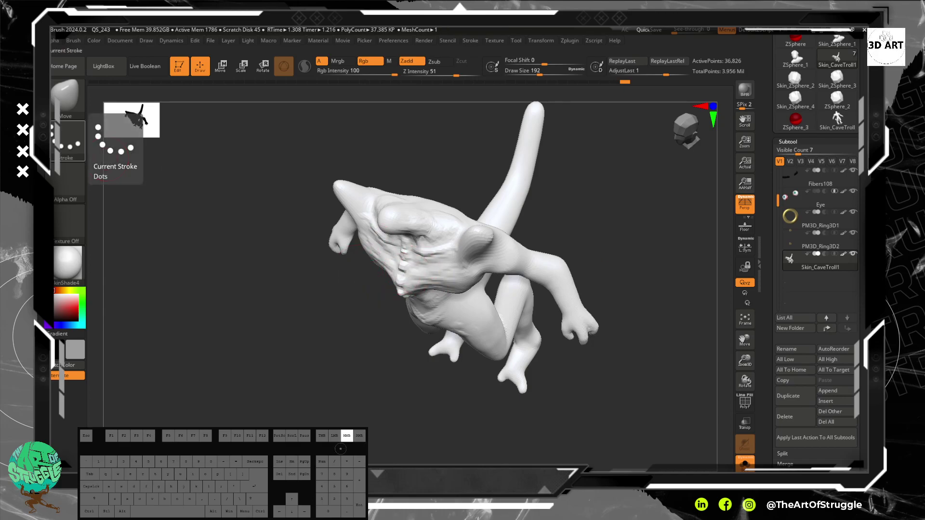
pyautogui.moveTo(38, 309); pyautogui.dragTo(554, 79)
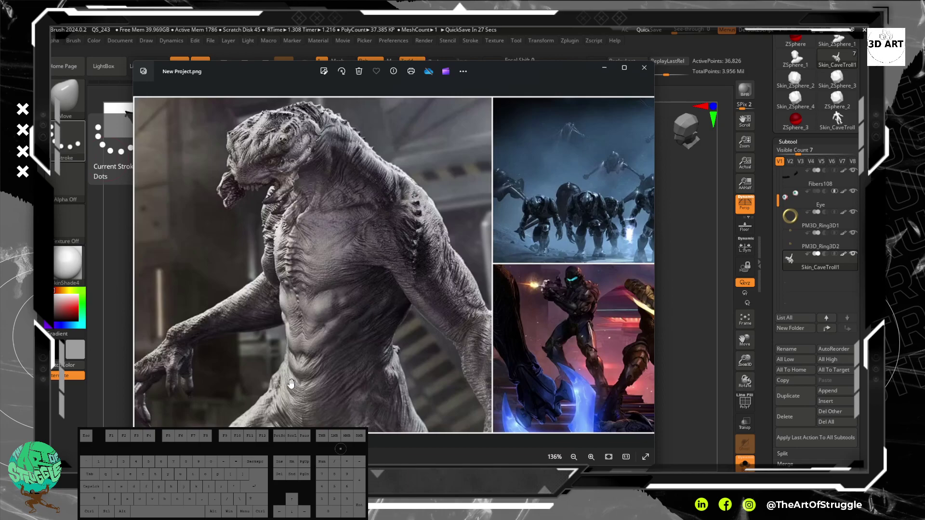
pyautogui.moveTo(548, 68); pyautogui.dragTo(43, 73)
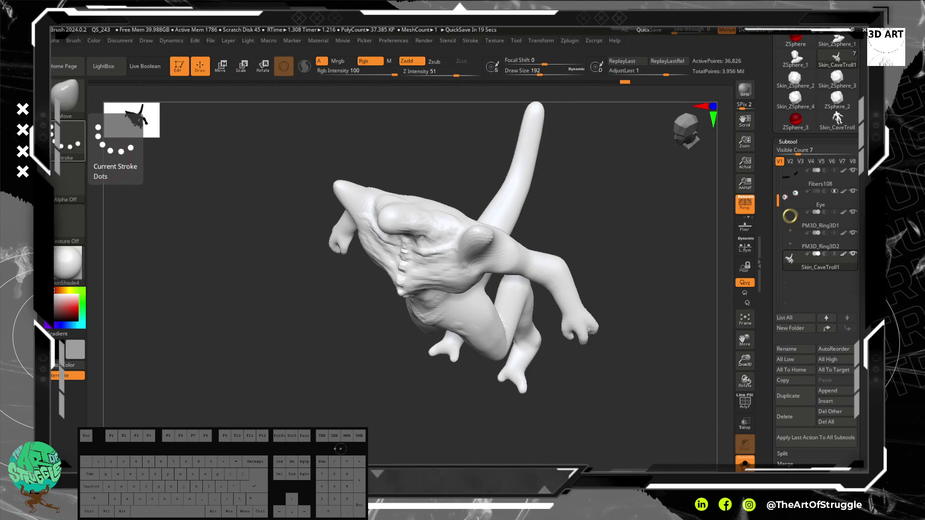
# Switch to the ClayBuildup brush at draw size 156 and try a stroke on the shoulder, undoing it
pyautogui.keyDown('shift'); pyautogui.moveTo(637, 331); pyautogui.dragTo(559, 246); pyautogui.keyUp('shift')
pyautogui.press('b')
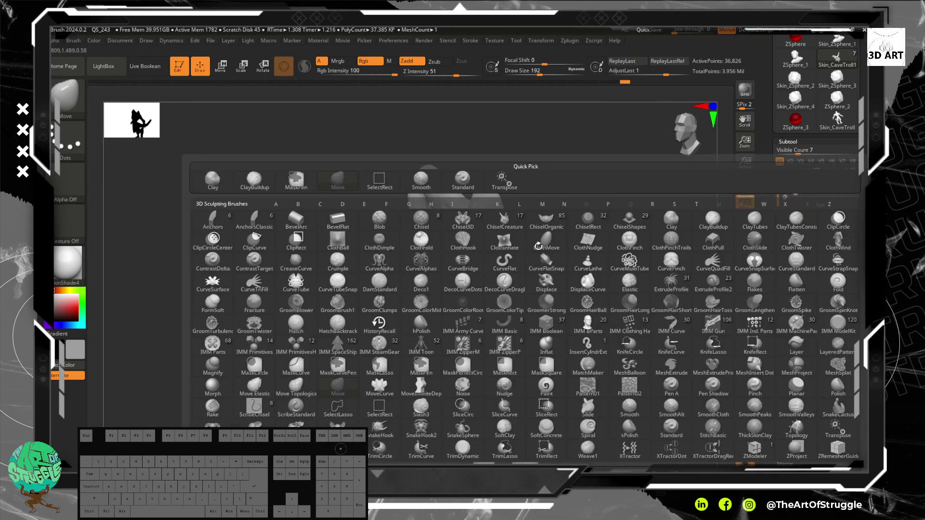
pyautogui.press('c')
pyautogui.press('b')
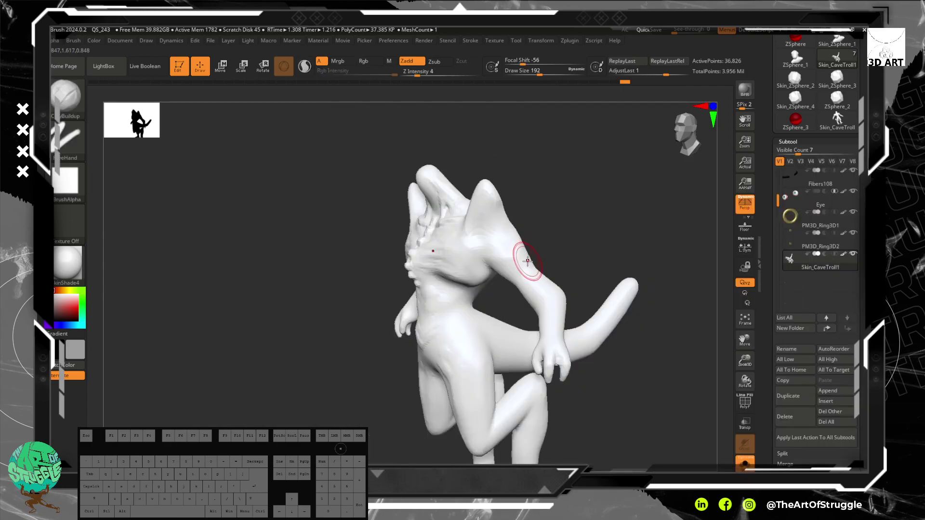
pyautogui.press('[')
pyautogui.press('[')
pyautogui.moveTo(512, 241)
pyautogui.mouseDown()
pyautogui.moveTo(513, 250)
pyautogui.moveTo(504, 238)
pyautogui.mouseUp()
pyautogui.moveTo(558, 227)
pyautogui.mouseDown()
pyautogui.moveTo(535, 220)
pyautogui.moveTo(584, 219)
pyautogui.moveTo(569, 233)
pyautogui.mouseUp()
pyautogui.press('ctrl')
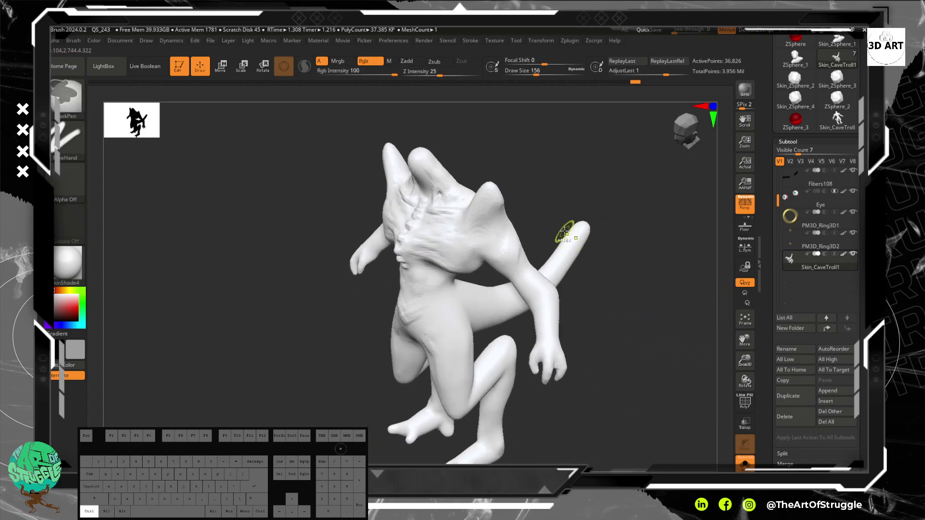
pyautogui.hotkey('ctrl', 'z')
# Lower the Z Intensity to 2 and build up the transition between the outer chest and the upper arm
pyautogui.click(412, 75)
pyautogui.moveTo(412, 75); pyautogui.dragTo(410, 76)
pyautogui.moveTo(572, 204)
pyautogui.mouseDown()
pyautogui.moveTo(552, 195)
pyautogui.moveTo(506, 248)
pyautogui.moveTo(515, 222)
pyautogui.mouseUp()
pyautogui.moveTo(507, 258); pyautogui.dragTo(503, 252)
pyautogui.moveTo(558, 225)
pyautogui.mouseDown()
pyautogui.moveTo(631, 157)
pyautogui.moveTo(537, 213)
pyautogui.moveTo(597, 259)
pyautogui.mouseUp()
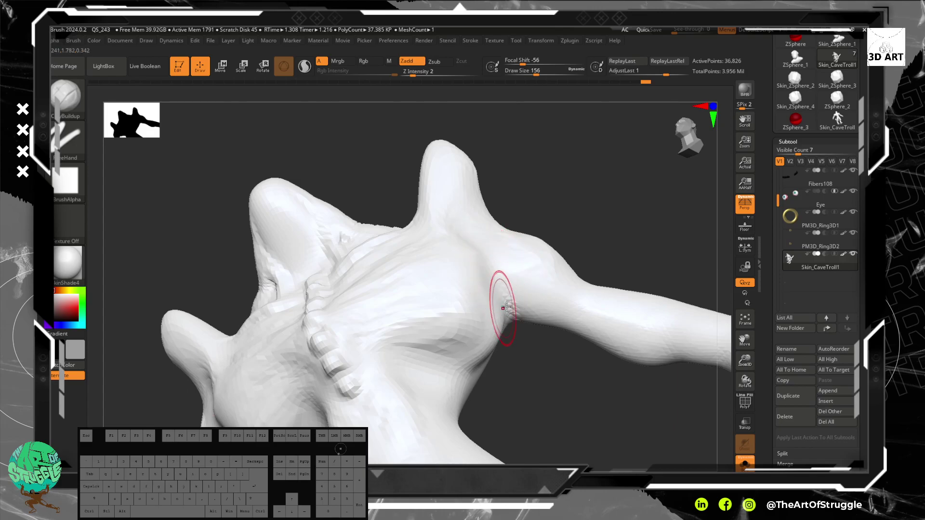
# Reduce the draw size to 104 and deepen the crease under the chest muscle from the armpit toward the sternum
pyautogui.press('[')
pyautogui.press('[')
pyautogui.press('[')
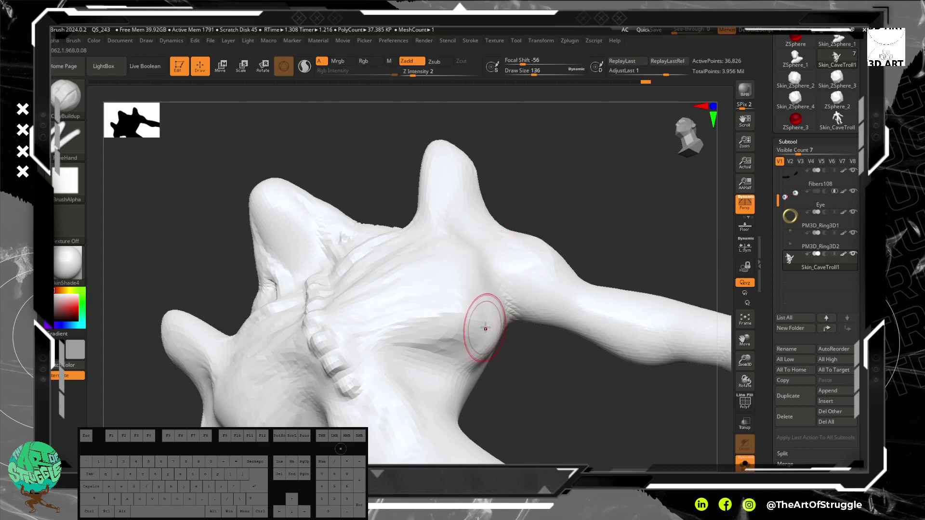
pyautogui.moveTo(491, 311)
pyautogui.mouseDown()
pyautogui.moveTo(474, 328)
pyautogui.moveTo(481, 338)
pyautogui.mouseUp()
pyautogui.moveTo(492, 316)
pyautogui.mouseDown()
pyautogui.moveTo(447, 339)
pyautogui.moveTo(401, 332)
pyautogui.mouseUp()
pyautogui.keyDown('alt'); pyautogui.moveTo(451, 370); pyautogui.dragTo(402, 359); pyautogui.keyUp('alt')
pyautogui.keyDown('alt'); pyautogui.moveTo(398, 371); pyautogui.dragTo(404, 377); pyautogui.keyUp('alt')
pyautogui.moveTo(553, 376)
pyautogui.keyDown('alt'); pyautogui.mouseDown()
pyautogui.moveTo(520, 302)
pyautogui.moveTo(522, 283)
pyautogui.moveTo(497, 307)
pyautogui.moveTo(406, 322)
pyautogui.moveTo(495, 301)
pyautogui.moveTo(455, 289)
pyautogui.mouseUp(); pyautogui.keyUp('alt')
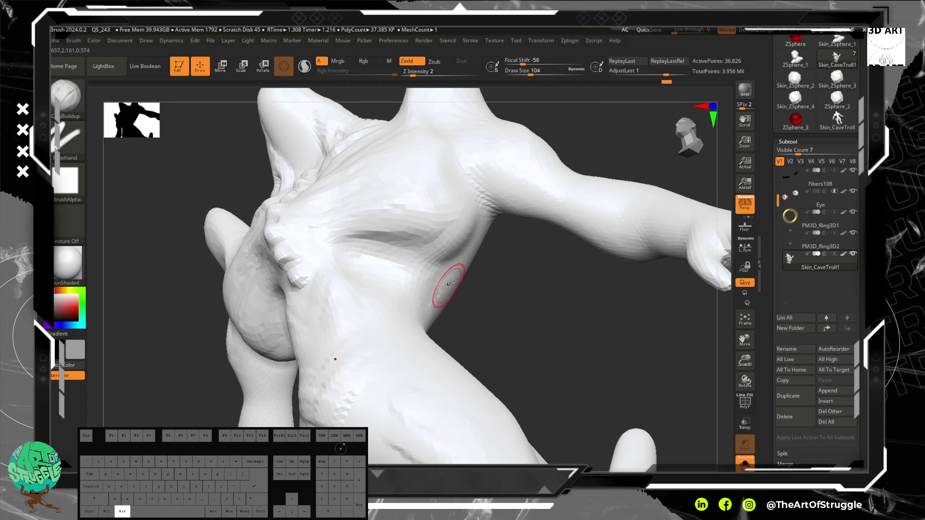
# Reduce the draw size to 68 and build up curved abdominal muscle segments below the sternum
pyautogui.moveTo(570, 311); pyautogui.dragTo(434, 318)
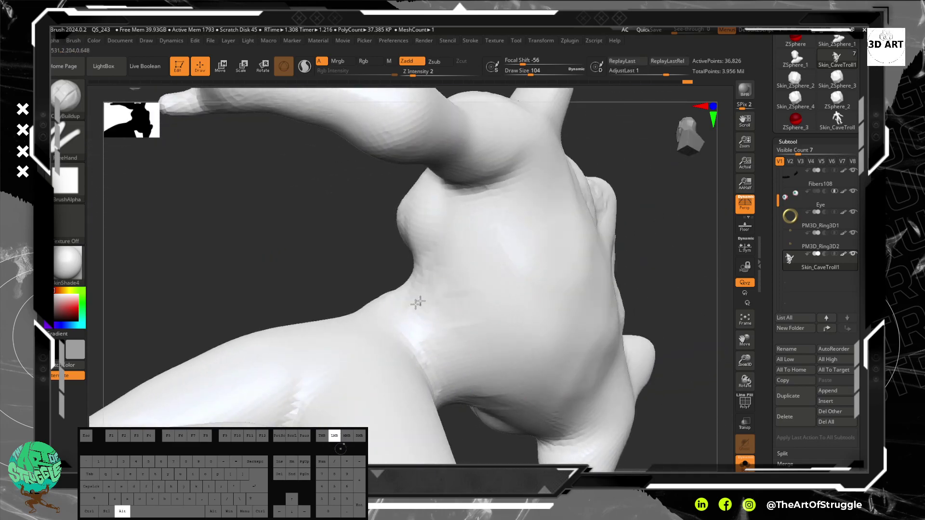
pyautogui.moveTo(284, 236)
pyautogui.mouseDown()
pyautogui.moveTo(328, 235)
pyautogui.moveTo(371, 291)
pyautogui.mouseUp()
pyautogui.moveTo(535, 326)
pyautogui.keyDown('alt'); pyautogui.mouseDown()
pyautogui.moveTo(543, 344)
pyautogui.moveTo(538, 335)
pyautogui.mouseUp(); pyautogui.keyUp('alt')
pyautogui.press('[')
pyautogui.press('[')
pyautogui.moveTo(413, 293)
pyautogui.mouseDown()
pyautogui.moveTo(404, 341)
pyautogui.moveTo(385, 334)
pyautogui.mouseUp()
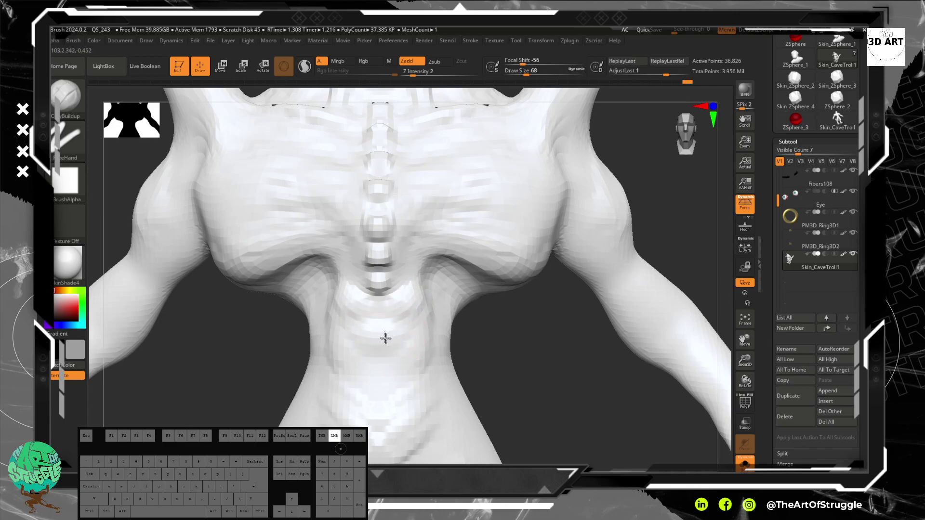
pyautogui.moveTo(420, 309)
pyautogui.mouseDown()
pyautogui.moveTo(386, 397)
pyautogui.moveTo(414, 367)
pyautogui.moveTo(407, 355)
pyautogui.mouseUp()
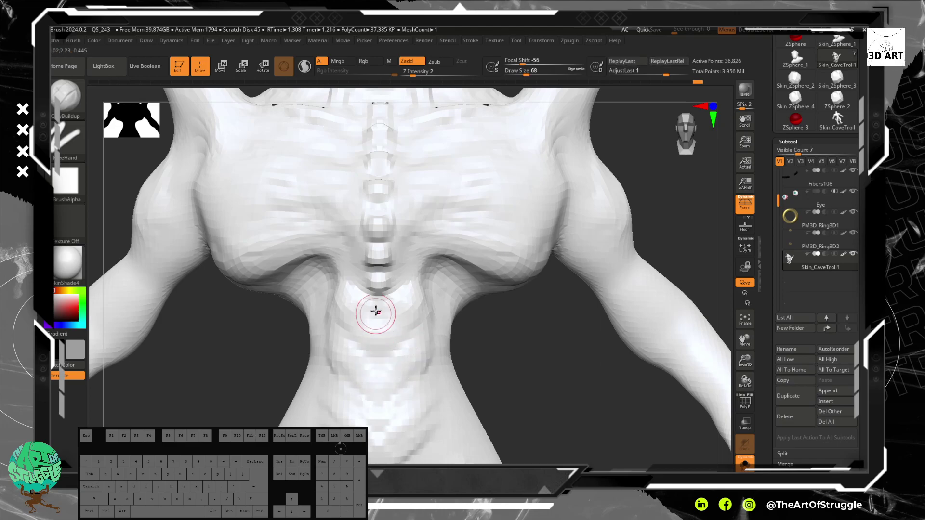
# Reduce the draw size to 44 and carve the vertical central groove down the abdomen
pyautogui.press('[')
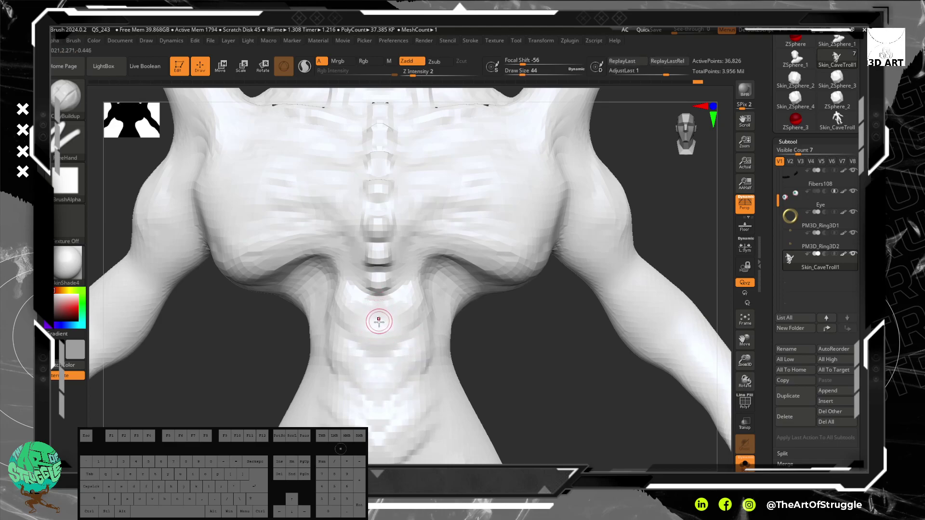
pyautogui.keyDown('alt'); pyautogui.moveTo(376, 308); pyautogui.dragTo(376, 306); pyautogui.keyUp('alt')
pyautogui.keyDown('alt'); pyautogui.moveTo(380, 406); pyautogui.dragTo(375, 424); pyautogui.keyUp('alt')
pyautogui.keyDown('alt'); pyautogui.moveTo(373, 304); pyautogui.dragTo(379, 410); pyautogui.keyUp('alt')
pyautogui.moveTo(379, 406)
pyautogui.keyDown('alt'); pyautogui.mouseDown()
pyautogui.moveTo(379, 398)
pyautogui.moveTo(385, 441)
pyautogui.mouseUp(); pyautogui.keyUp('alt')
# Shape the lower abdominal muscles above the pelvis at draw size 56 and smooth the abdomen
pyautogui.moveTo(548, 402)
pyautogui.keyDown('alt'); pyautogui.mouseDown()
pyautogui.moveTo(536, 324)
pyautogui.moveTo(535, 334)
pyautogui.mouseUp(); pyautogui.keyUp('alt')
pyautogui.keyDown('alt'); pyautogui.moveTo(508, 396); pyautogui.dragTo(505, 322); pyautogui.keyUp('alt')
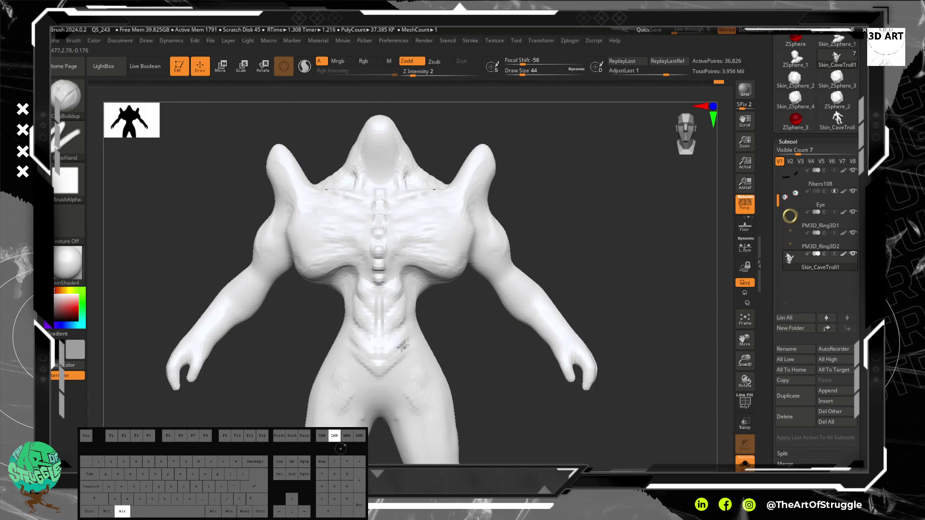
pyautogui.keyDown('alt'); pyautogui.moveTo(408, 363); pyautogui.dragTo(409, 340); pyautogui.keyUp('alt')
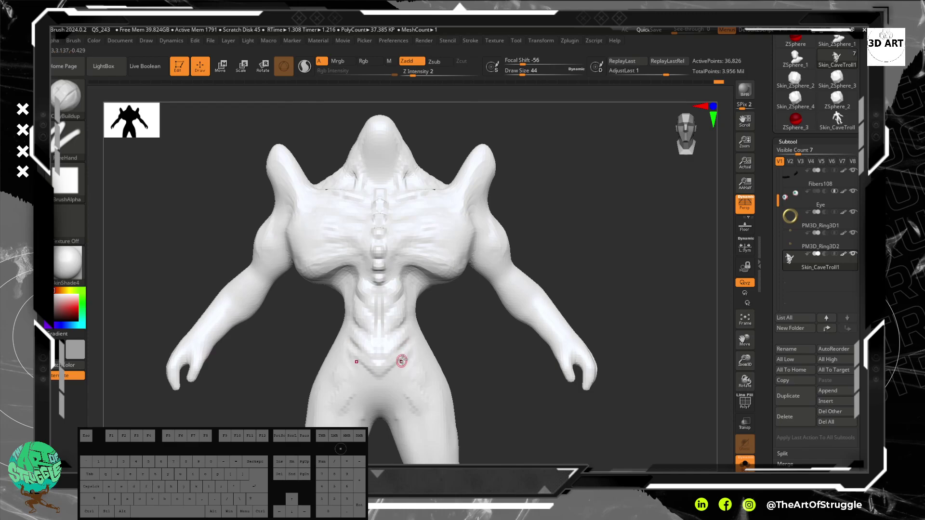
pyautogui.moveTo(403, 372); pyautogui.dragTo(407, 362)
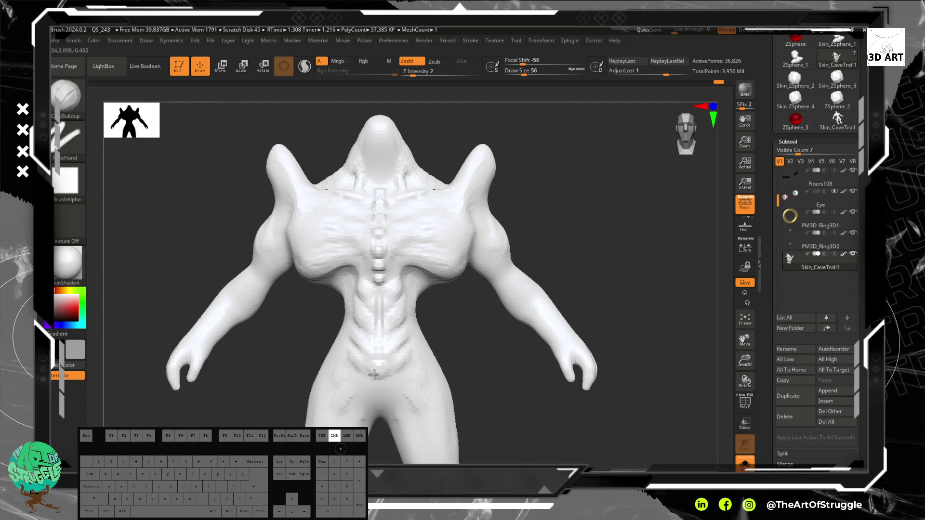
pyautogui.moveTo(360, 376); pyautogui.dragTo(355, 372)
pyautogui.keyDown('shift'); pyautogui.moveTo(357, 370); pyautogui.dragTo(389, 375); pyautogui.keyUp('shift')
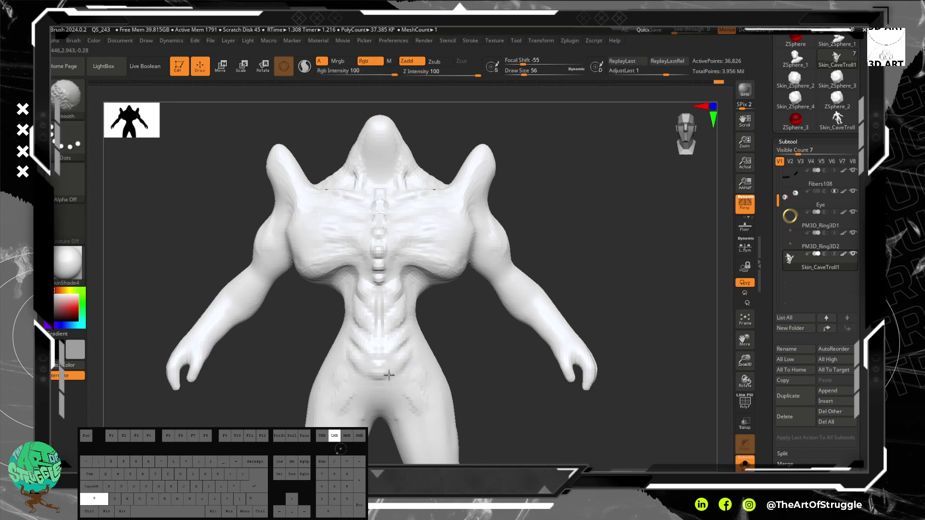
pyautogui.moveTo(407, 332); pyautogui.dragTo(392, 354)
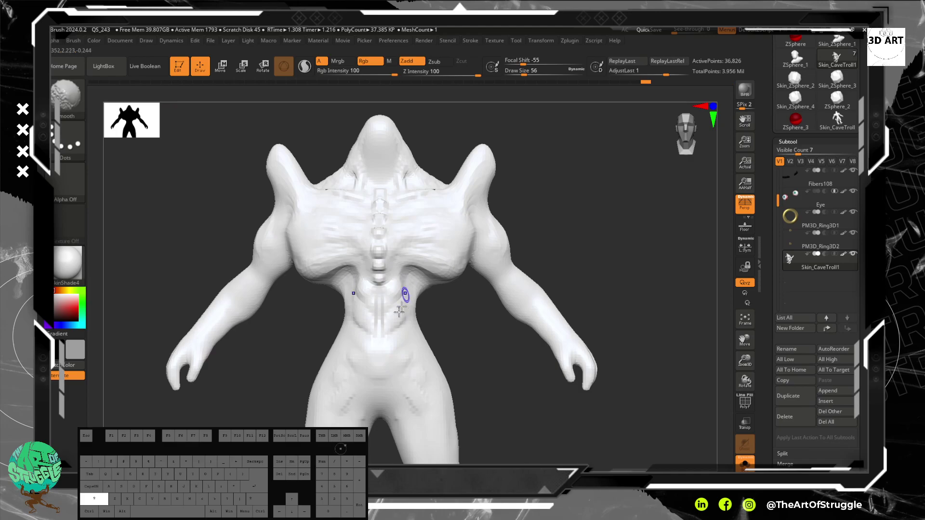
# Compare the body with and without perspective and examine the torso's profile from the side
pyautogui.moveTo(471, 330)
pyautogui.mouseDown()
pyautogui.moveTo(499, 321)
pyautogui.moveTo(528, 262)
pyautogui.moveTo(544, 260)
pyautogui.moveTo(553, 279)
pyautogui.moveTo(549, 242)
pyautogui.mouseUp()
pyautogui.click(744, 204)
pyautogui.click(745, 205)
pyautogui.moveTo(610, 287)
pyautogui.keyDown('alt'); pyautogui.mouseDown()
pyautogui.moveTo(594, 212)
pyautogui.moveTo(626, 297)
pyautogui.moveTo(590, 160)
pyautogui.moveTo(596, 213)
pyautogui.moveTo(582, 159)
pyautogui.moveTo(554, 242)
pyautogui.moveTo(537, 218)
pyautogui.moveTo(522, 250)
pyautogui.mouseUp(); pyautogui.keyUp('alt')
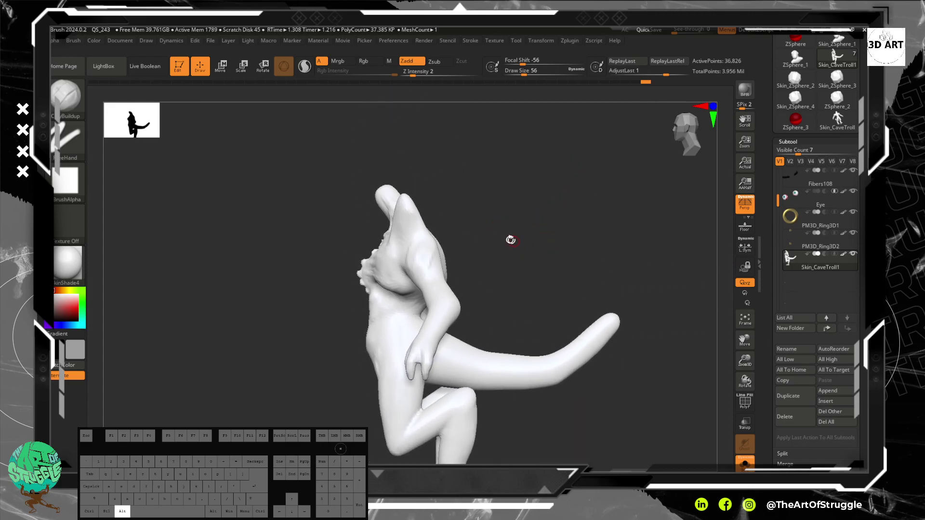
pyautogui.keyDown('alt'); pyautogui.moveTo(474, 197); pyautogui.dragTo(503, 294); pyautogui.keyUp('alt')
pyautogui.keyDown('alt'); pyautogui.moveTo(258, 197); pyautogui.dragTo(276, 293); pyautogui.keyUp('alt')
pyautogui.keyDown('alt'); pyautogui.moveTo(272, 215); pyautogui.dragTo(336, 282); pyautogui.keyUp('alt')
pyautogui.moveTo(265, 308)
pyautogui.keyDown('alt'); pyautogui.mouseDown()
pyautogui.moveTo(243, 244)
pyautogui.moveTo(275, 319)
pyautogui.moveTo(246, 246)
pyautogui.moveTo(247, 257)
pyautogui.mouseUp(); pyautogui.keyUp('alt')
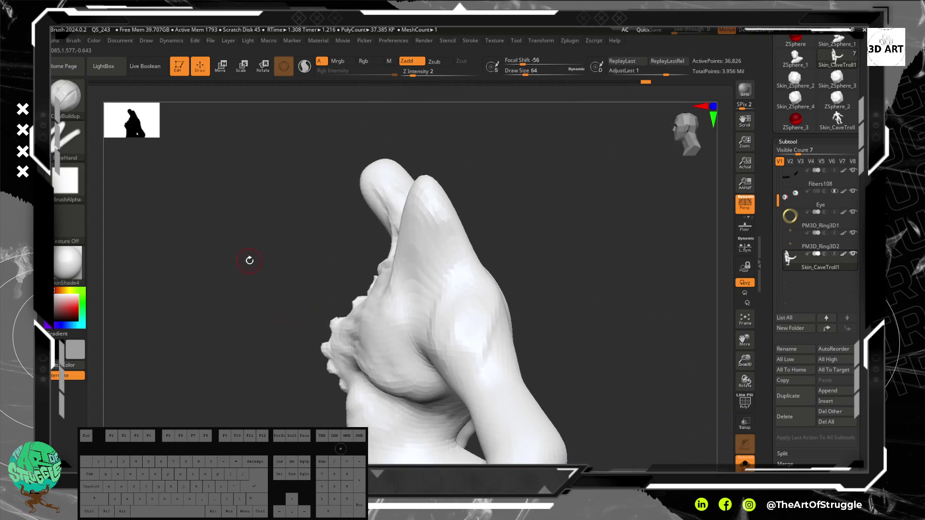
# Switch to the Move brush at draw size 204, try reshaping the upper sternum in profile and undo the attempts
pyautogui.press('b')
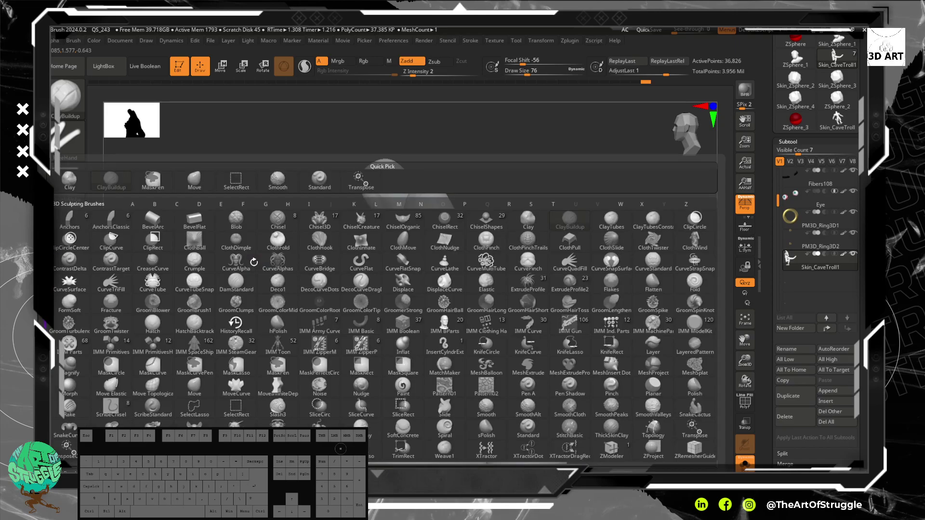
pyautogui.press('m')
pyautogui.press('v')
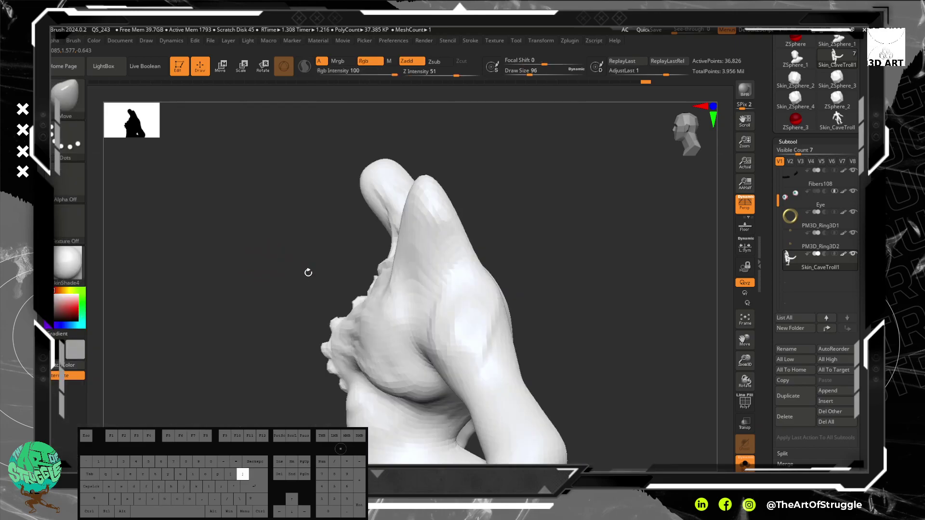
pyautogui.press(']')
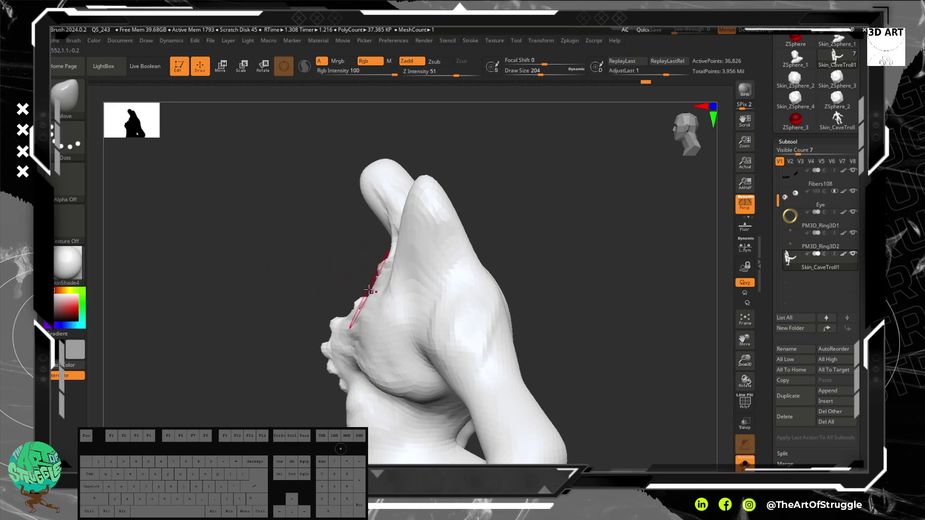
pyautogui.moveTo(365, 285); pyautogui.dragTo(365, 283)
pyautogui.hotkey('ctrl', 'z')
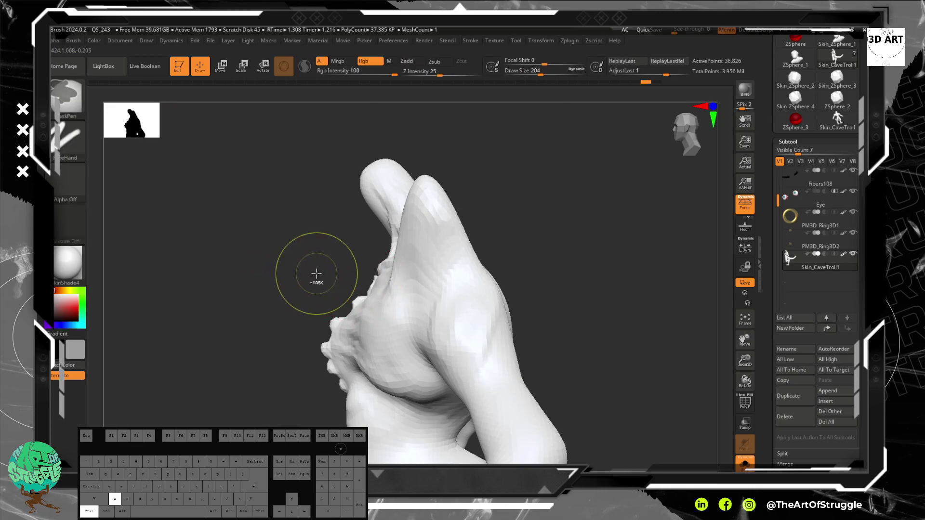
pyautogui.moveTo(361, 288); pyautogui.dragTo(364, 291)
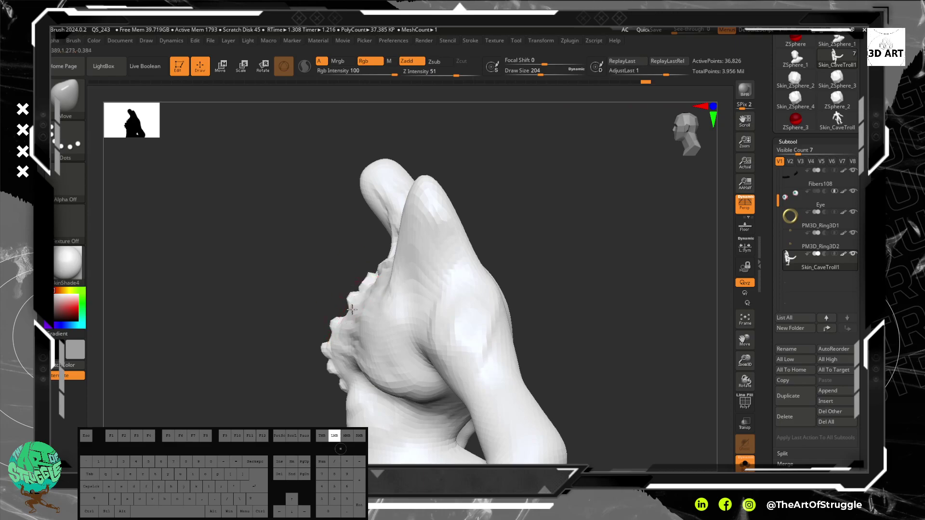
pyautogui.hotkey('ctrl', 'z')
# Enlarge the draw size to 224 and adjust the chest's front contour at the sternum in side view
pyautogui.moveTo(306, 289)
pyautogui.mouseDown()
pyautogui.moveTo(337, 286)
pyautogui.moveTo(282, 284)
pyautogui.moveTo(272, 263)
pyautogui.mouseUp()
pyautogui.press(']')
pyautogui.press(']')
pyautogui.moveTo(324, 310)
pyautogui.mouseDown()
pyautogui.moveTo(370, 336)
pyautogui.moveTo(349, 332)
pyautogui.mouseUp()
pyautogui.moveTo(570, 236)
pyautogui.mouseDown()
pyautogui.moveTo(586, 229)
pyautogui.moveTo(558, 174)
pyautogui.mouseUp()
pyautogui.moveTo(378, 275)
pyautogui.mouseDown()
pyautogui.moveTo(431, 278)
pyautogui.moveTo(444, 314)
pyautogui.moveTo(466, 281)
pyautogui.moveTo(483, 288)
pyautogui.moveTo(471, 283)
pyautogui.moveTo(486, 199)
pyautogui.mouseUp()
pyautogui.moveTo(503, 164)
pyautogui.mouseDown()
pyautogui.moveTo(543, 144)
pyautogui.moveTo(534, 117)
pyautogui.moveTo(541, 178)
pyautogui.moveTo(530, 196)
pyautogui.mouseUp()
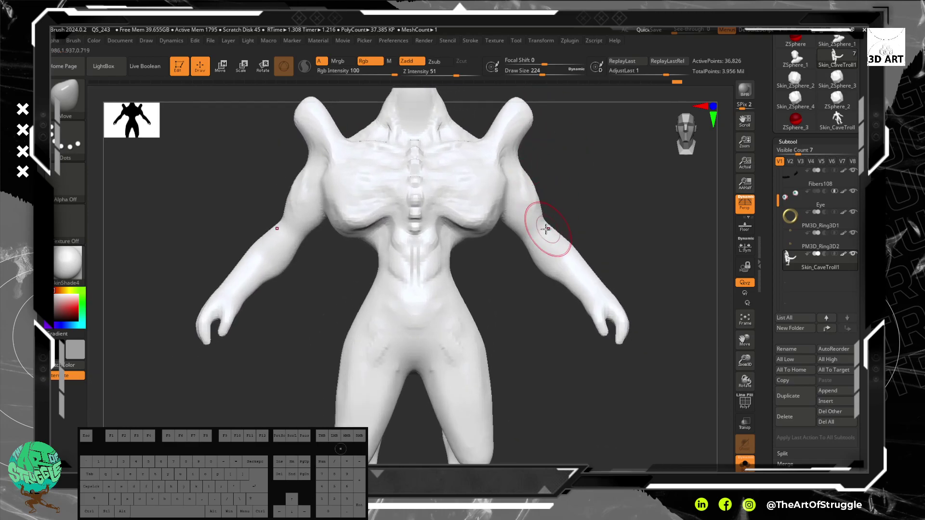
# Adjust the arm's contour around the elbow and smooth the upper arm and forearm
pyautogui.moveTo(512, 231); pyautogui.dragTo(522, 236)
pyautogui.moveTo(597, 213)
pyautogui.keyDown('alt'); pyautogui.mouseDown()
pyautogui.moveTo(566, 173)
pyautogui.moveTo(588, 247)
pyautogui.moveTo(602, 219)
pyautogui.moveTo(555, 230)
pyautogui.moveTo(562, 224)
pyautogui.mouseUp(); pyautogui.keyUp('alt')
pyautogui.keyDown('shift'); pyautogui.moveTo(502, 183); pyautogui.dragTo(516, 166); pyautogui.keyUp('shift')
pyautogui.moveTo(578, 180)
pyautogui.mouseDown()
pyautogui.moveTo(603, 122)
pyautogui.moveTo(550, 228)
pyautogui.mouseUp()
pyautogui.moveTo(515, 274)
pyautogui.keyDown('shift'); pyautogui.mouseDown()
pyautogui.moveTo(523, 290)
pyautogui.moveTo(565, 278)
pyautogui.mouseUp(); pyautogui.keyUp('shift')
pyautogui.moveTo(520, 283)
pyautogui.keyDown('shift'); pyautogui.mouseDown()
pyautogui.moveTo(513, 277)
pyautogui.moveTo(561, 265)
pyautogui.mouseUp(); pyautogui.keyUp('shift')
pyautogui.moveTo(641, 255); pyautogui.dragTo(580, 276)
pyautogui.moveTo(571, 275)
pyautogui.keyDown('shift'); pyautogui.mouseDown()
pyautogui.moveTo(561, 295)
pyautogui.moveTo(545, 280)
pyautogui.mouseUp(); pyautogui.keyUp('shift')
# Smooth the lower outer edge of the chest muscle beside the arm
pyautogui.moveTo(387, 283); pyautogui.dragTo(436, 254)
pyautogui.keyDown('alt'); pyautogui.moveTo(570, 155); pyautogui.dragTo(573, 180); pyautogui.keyUp('alt')
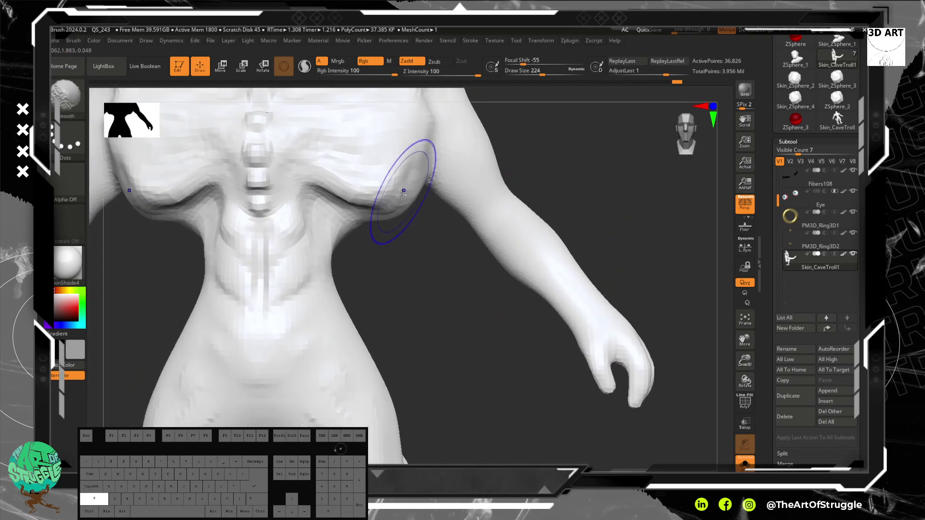
pyautogui.moveTo(392, 196)
pyautogui.mouseDown()
pyautogui.moveTo(412, 224)
pyautogui.moveTo(403, 234)
pyautogui.mouseUp()
pyautogui.moveTo(424, 320)
pyautogui.mouseDown()
pyautogui.moveTo(467, 326)
pyautogui.moveTo(456, 326)
pyautogui.moveTo(443, 297)
pyautogui.moveTo(413, 189)
pyautogui.moveTo(468, 309)
pyautogui.moveTo(429, 275)
pyautogui.mouseUp()
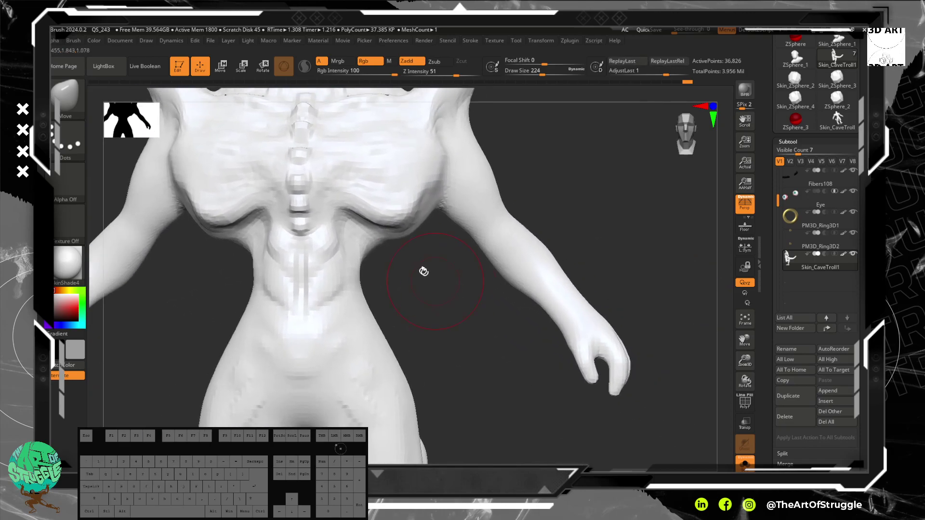
# Try smoothing the ridge along the middle of the sternum and undo the stroke
pyautogui.keyDown('shift'); pyautogui.moveTo(298, 204); pyautogui.dragTo(305, 128); pyautogui.keyUp('shift')
pyautogui.hotkey('ctrl', 'z')
# Reduce the Move brush's draw size to 92 and examine the neck and chest from the front and below
pyautogui.keyDown('alt'); pyautogui.moveTo(450, 308); pyautogui.dragTo(494, 376); pyautogui.keyUp('alt')
pyautogui.keyDown('alt'); pyautogui.moveTo(609, 221); pyautogui.dragTo(622, 283); pyautogui.keyUp('alt')
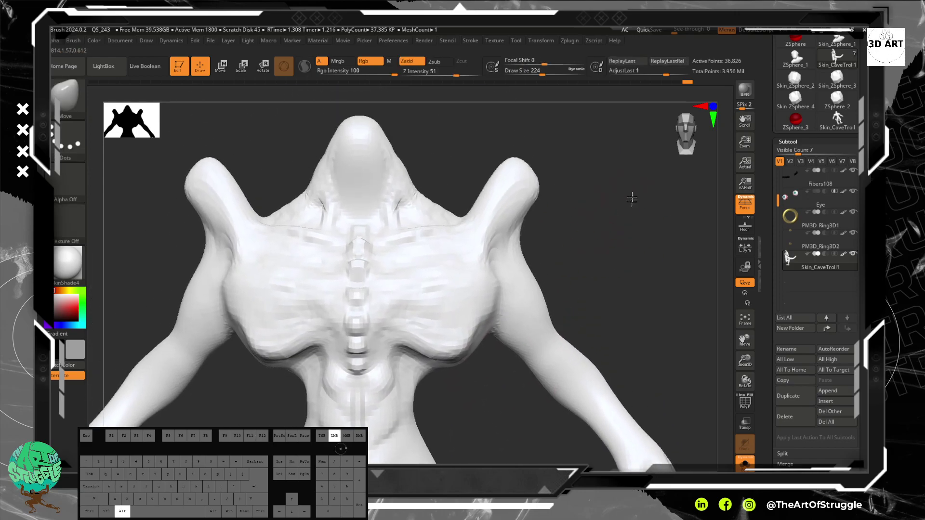
pyautogui.keyDown('alt'); pyautogui.moveTo(632, 198); pyautogui.dragTo(626, 231); pyautogui.keyUp('alt')
pyautogui.press('[')
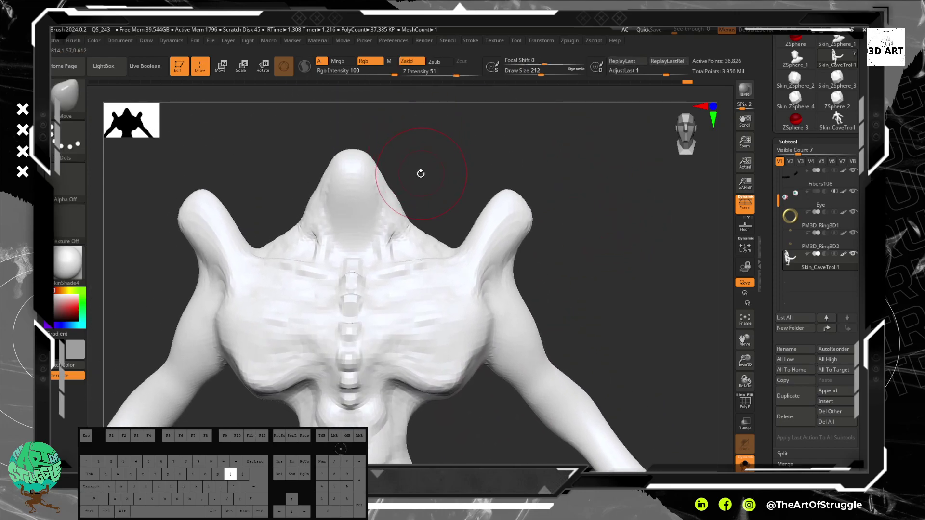
pyautogui.press('[')
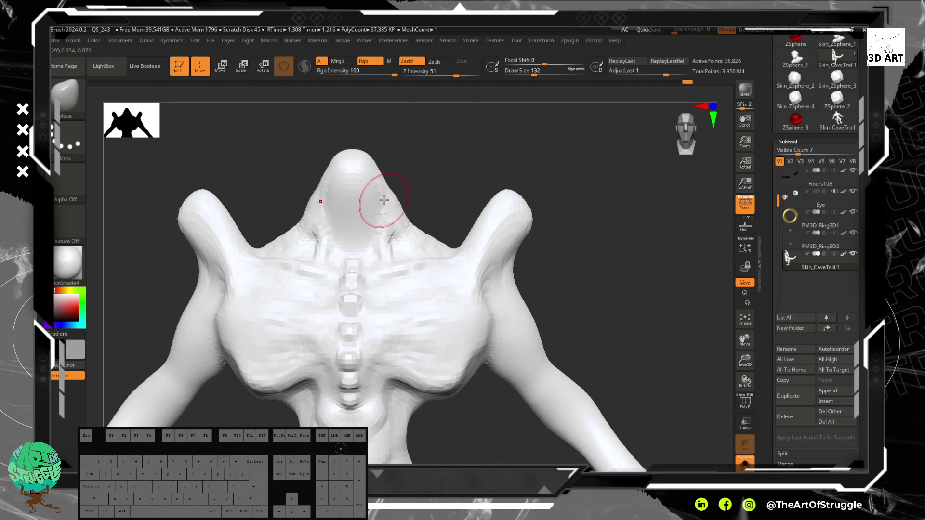
pyautogui.press('[')
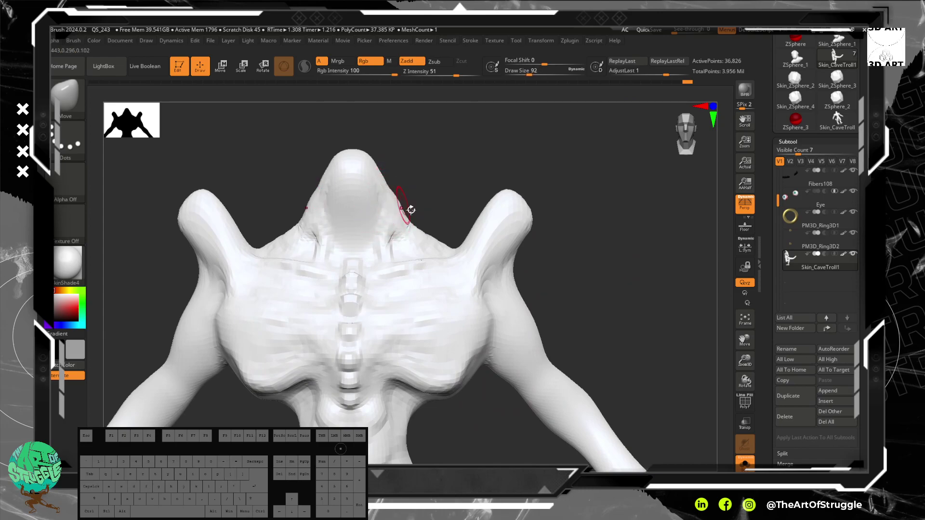
pyautogui.moveTo(596, 293); pyautogui.dragTo(584, 197)
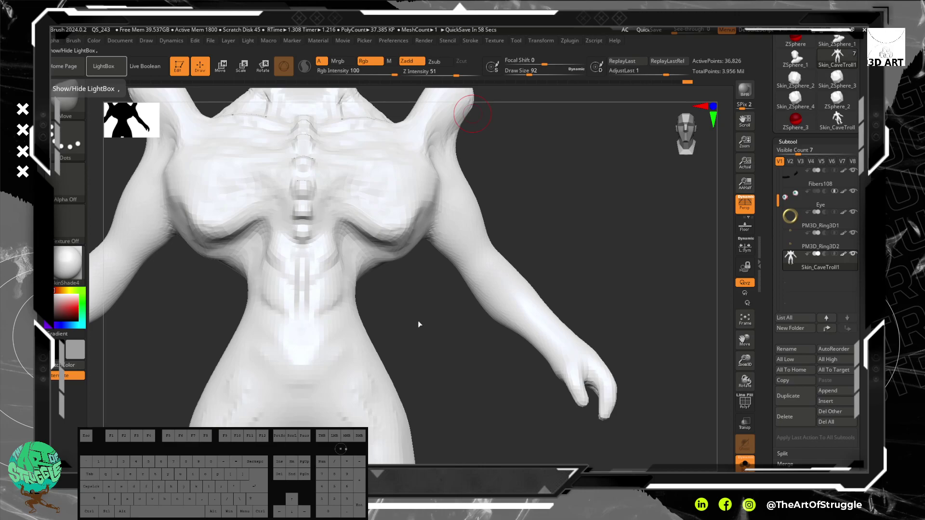
pyautogui.moveTo(449, 361); pyautogui.dragTo(468, 385)
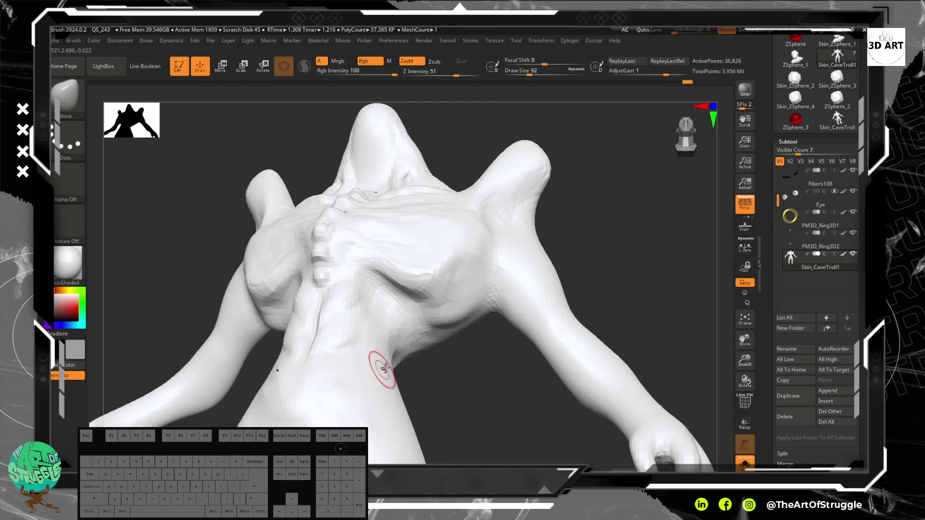
# Switch to the ClayBuildup brush, try building up the side of the waist and undo the last stroke
pyautogui.press('b')
pyautogui.press('c')
pyautogui.press('b')
pyautogui.moveTo(471, 377)
pyautogui.mouseDown()
pyautogui.moveTo(463, 410)
pyautogui.moveTo(464, 330)
pyautogui.moveTo(460, 392)
pyautogui.moveTo(443, 316)
pyautogui.moveTo(419, 314)
pyautogui.moveTo(436, 313)
pyautogui.mouseUp()
pyautogui.moveTo(368, 296); pyautogui.dragTo(342, 382)
pyautogui.moveTo(355, 313); pyautogui.dragTo(332, 401)
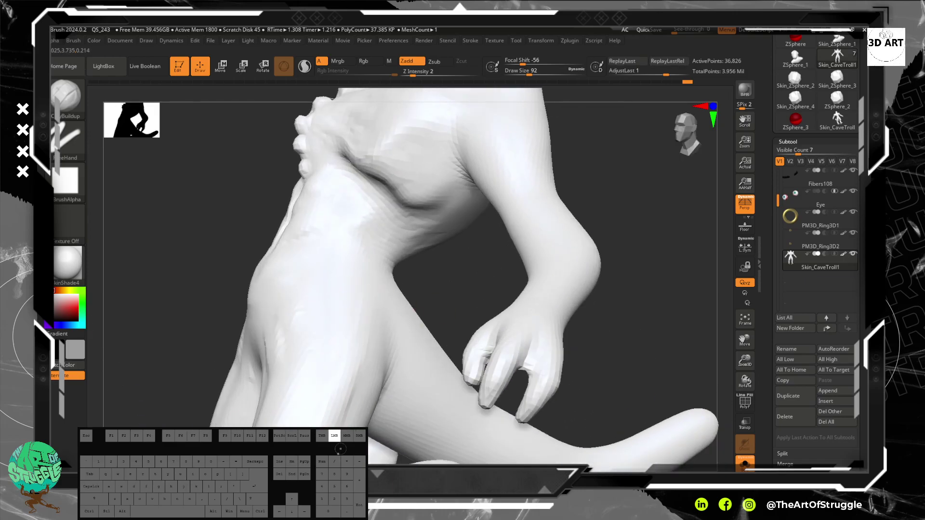
pyautogui.hotkey('ctrl', 'z')
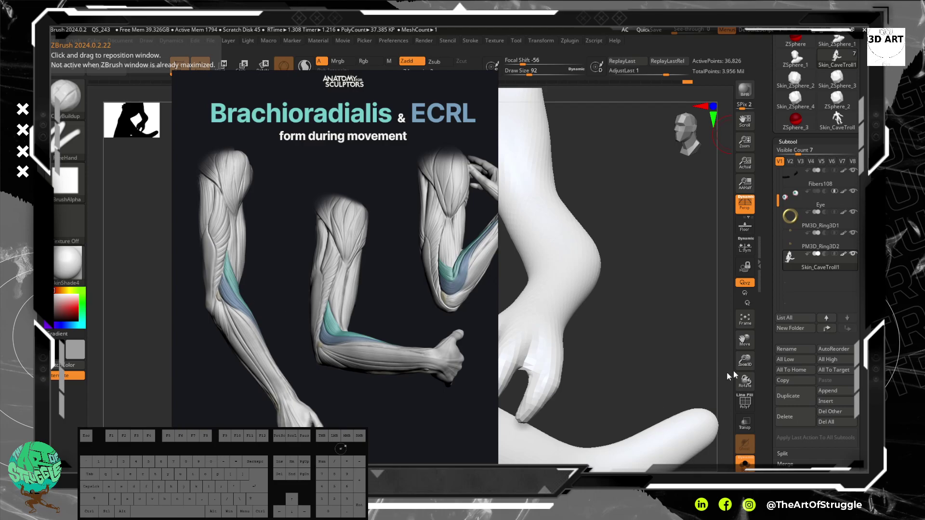
# Consult the Brachioradialis & ECRL reference and build up the outer upper arm below the shoulder with ClayBuildup
pyautogui.moveTo(301, 191); pyautogui.dragTo(0, 212, button='right')
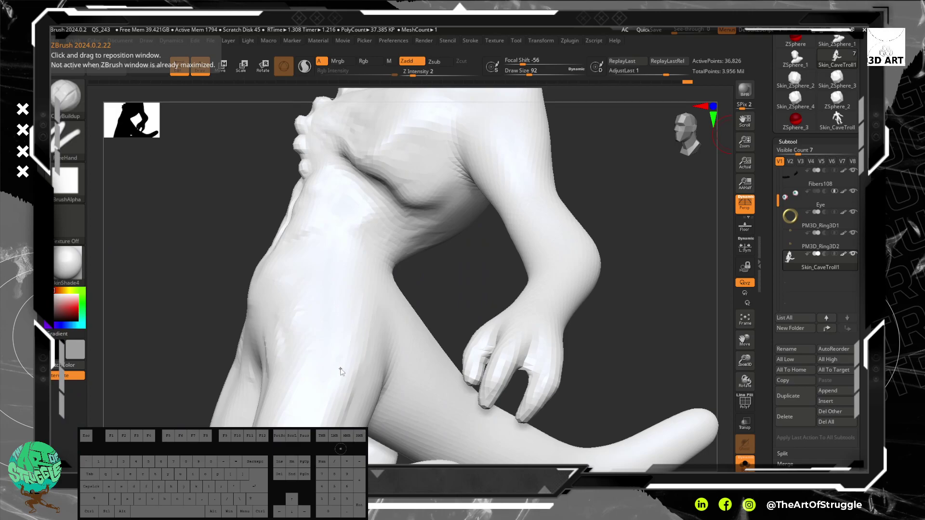
pyautogui.moveTo(484, 265); pyautogui.dragTo(494, 275)
pyautogui.moveTo(637, 213)
pyautogui.mouseDown()
pyautogui.moveTo(619, 279)
pyautogui.moveTo(593, 241)
pyautogui.moveTo(604, 213)
pyautogui.moveTo(627, 256)
pyautogui.mouseUp()
pyautogui.moveTo(536, 194)
pyautogui.mouseDown()
pyautogui.moveTo(592, 285)
pyautogui.moveTo(580, 280)
pyautogui.mouseUp()
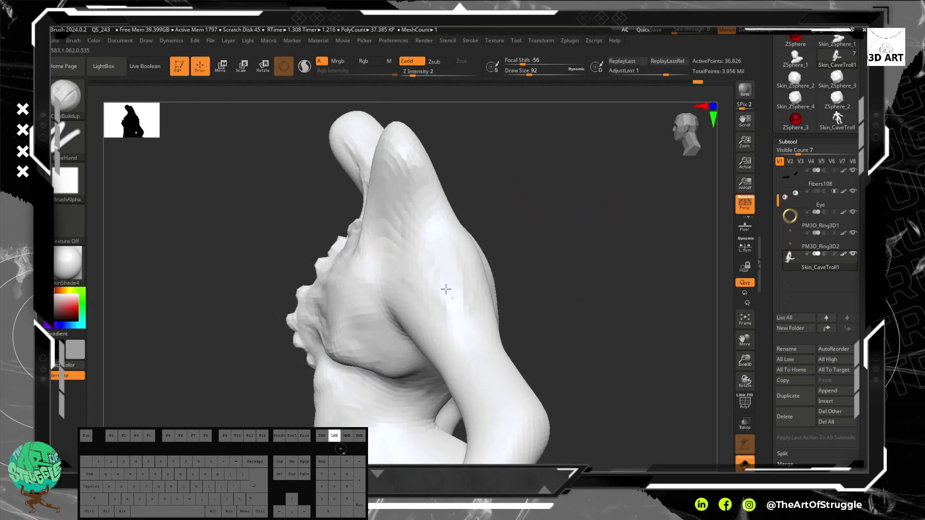
pyautogui.moveTo(402, 293)
pyautogui.mouseDown()
pyautogui.moveTo(455, 324)
pyautogui.moveTo(479, 323)
pyautogui.mouseUp()
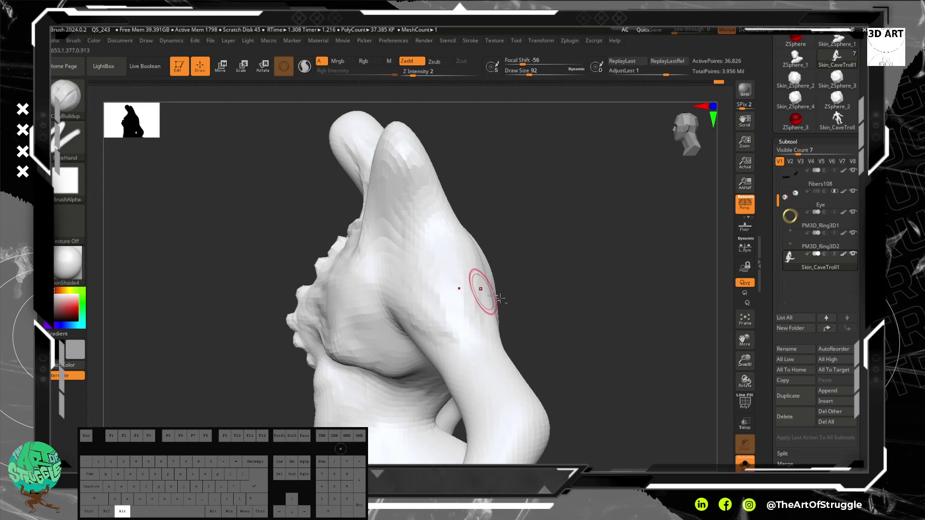
pyautogui.keyDown('alt'); pyautogui.moveTo(608, 314); pyautogui.dragTo(565, 204); pyautogui.keyUp('alt')
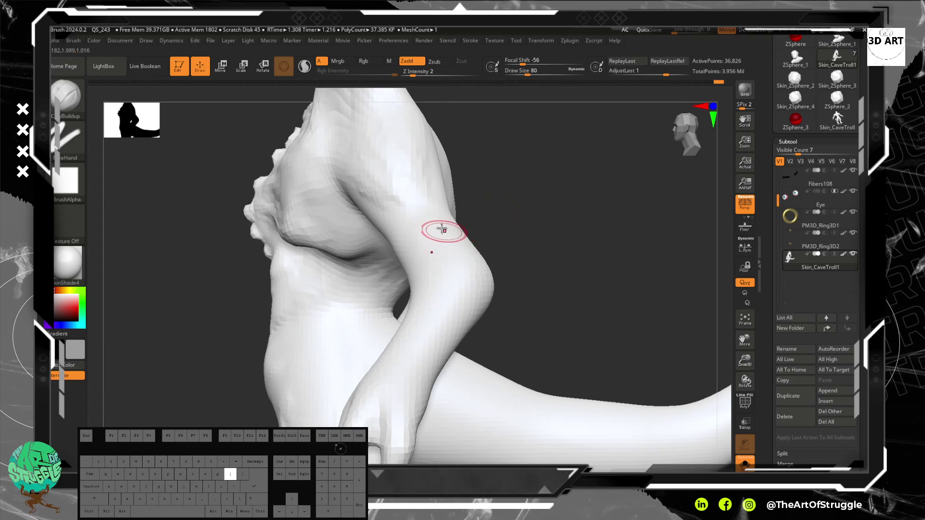
# Reduce the draw size to 72 and build up the outer arm muscle running down to the elbow
pyautogui.moveTo(415, 188)
pyautogui.mouseDown()
pyautogui.moveTo(439, 252)
pyautogui.moveTo(414, 208)
pyautogui.mouseUp()
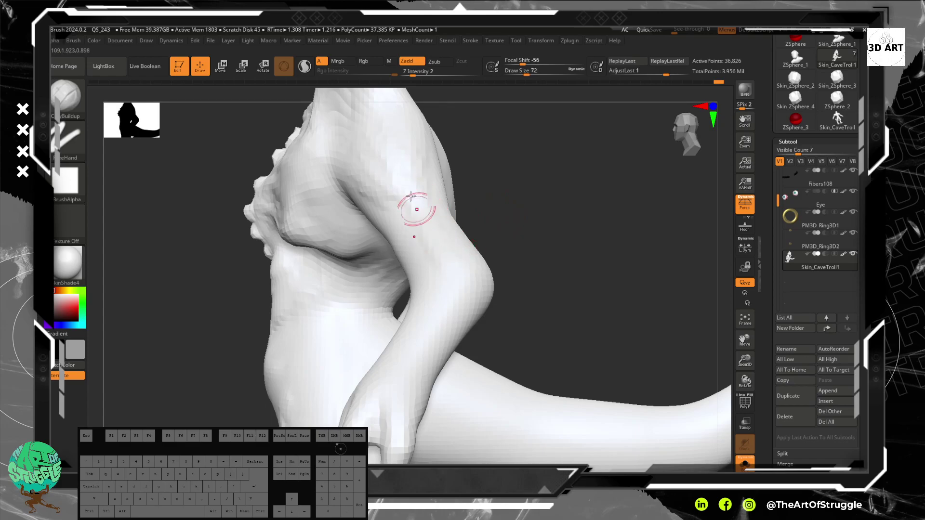
pyautogui.moveTo(501, 260)
pyautogui.mouseDown()
pyautogui.moveTo(595, 264)
pyautogui.moveTo(542, 241)
pyautogui.moveTo(551, 241)
pyautogui.mouseUp()
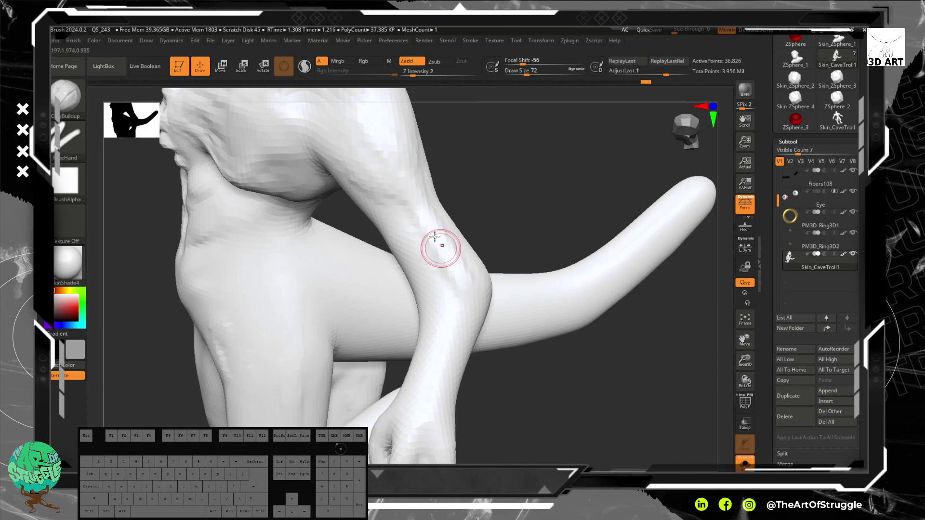
pyautogui.moveTo(574, 158); pyautogui.dragTo(513, 172)
pyautogui.moveTo(449, 174)
pyautogui.mouseDown()
pyautogui.moveTo(439, 176)
pyautogui.moveTo(455, 233)
pyautogui.mouseUp()
pyautogui.moveTo(466, 265); pyautogui.dragTo(491, 268)
pyautogui.moveTo(299, 303)
pyautogui.mouseDown()
pyautogui.moveTo(268, 289)
pyautogui.moveTo(374, 240)
pyautogui.mouseUp()
# Build up the muscle mass along the back of the upper arm
pyautogui.moveTo(427, 145)
pyautogui.mouseDown()
pyautogui.moveTo(440, 180)
pyautogui.moveTo(451, 153)
pyautogui.mouseUp()
pyautogui.moveTo(440, 110); pyautogui.dragTo(427, 146)
pyautogui.moveTo(356, 193); pyautogui.dragTo(359, 245)
pyautogui.moveTo(431, 143); pyautogui.dragTo(440, 146)
pyautogui.moveTo(522, 174)
pyautogui.keyDown('alt'); pyautogui.mouseDown()
pyautogui.moveTo(555, 248)
pyautogui.moveTo(547, 221)
pyautogui.moveTo(502, 189)
pyautogui.mouseUp(); pyautogui.keyUp('alt')
pyautogui.moveTo(525, 222)
pyautogui.mouseDown()
pyautogui.moveTo(531, 230)
pyautogui.moveTo(536, 215)
pyautogui.mouseUp()
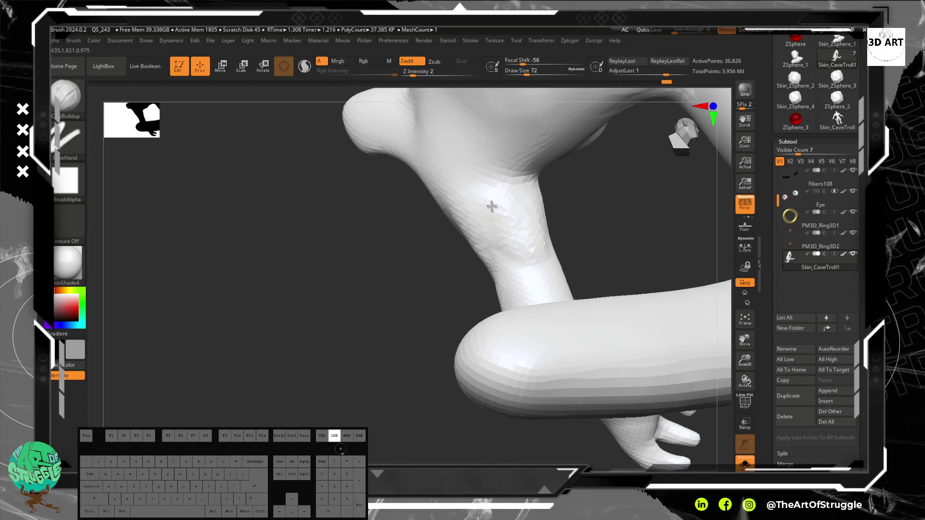
pyautogui.moveTo(521, 231)
pyautogui.mouseDown()
pyautogui.moveTo(547, 264)
pyautogui.moveTo(495, 221)
pyautogui.mouseUp()
pyautogui.moveTo(495, 221)
pyautogui.mouseDown(button='right')
pyautogui.moveTo(599, 201)
pyautogui.moveTo(504, 261)
pyautogui.mouseUp(button='right')
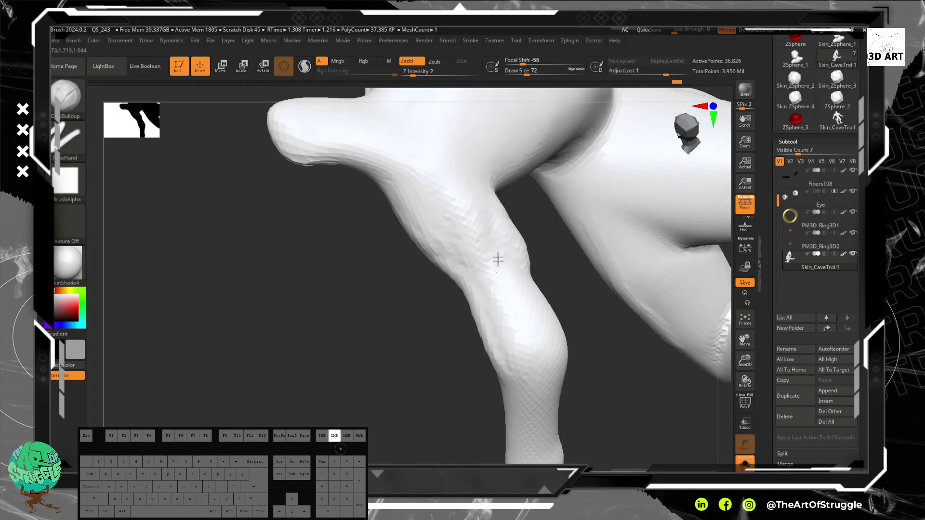
# Extend the back arm muscle and build up the forearm muscle crossing the inner elbow
pyautogui.moveTo(497, 274); pyautogui.dragTo(475, 250)
pyautogui.keyDown('alt'); pyautogui.moveTo(591, 294); pyautogui.dragTo(534, 214); pyautogui.keyUp('alt')
pyautogui.moveTo(534, 214)
pyautogui.mouseDown()
pyautogui.moveTo(541, 234)
pyautogui.moveTo(578, 222)
pyautogui.moveTo(609, 176)
pyautogui.moveTo(591, 157)
pyautogui.moveTo(591, 221)
pyautogui.moveTo(559, 223)
pyautogui.mouseUp()
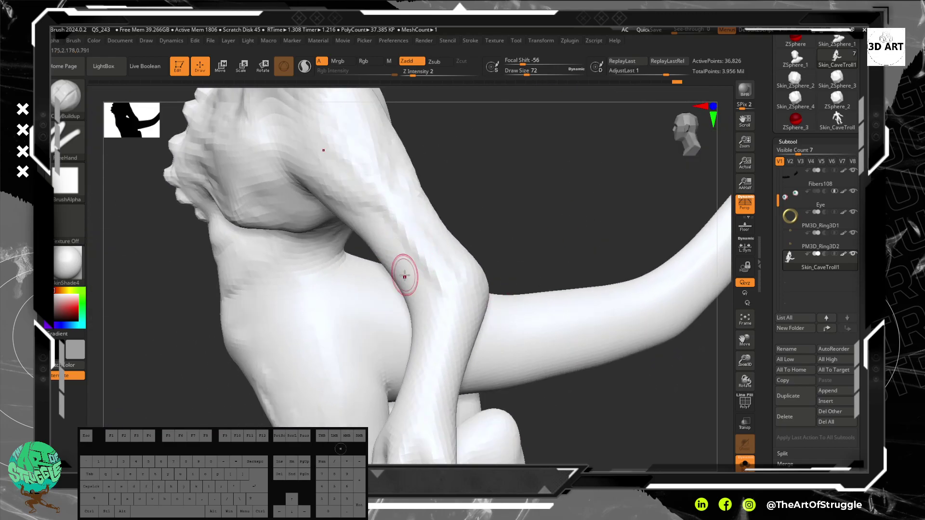
pyautogui.moveTo(378, 236); pyautogui.dragTo(409, 278)
pyautogui.moveTo(412, 280); pyautogui.dragTo(423, 291)
pyautogui.moveTo(380, 238)
pyautogui.mouseDown()
pyautogui.moveTo(373, 227)
pyautogui.moveTo(405, 278)
pyautogui.mouseUp()
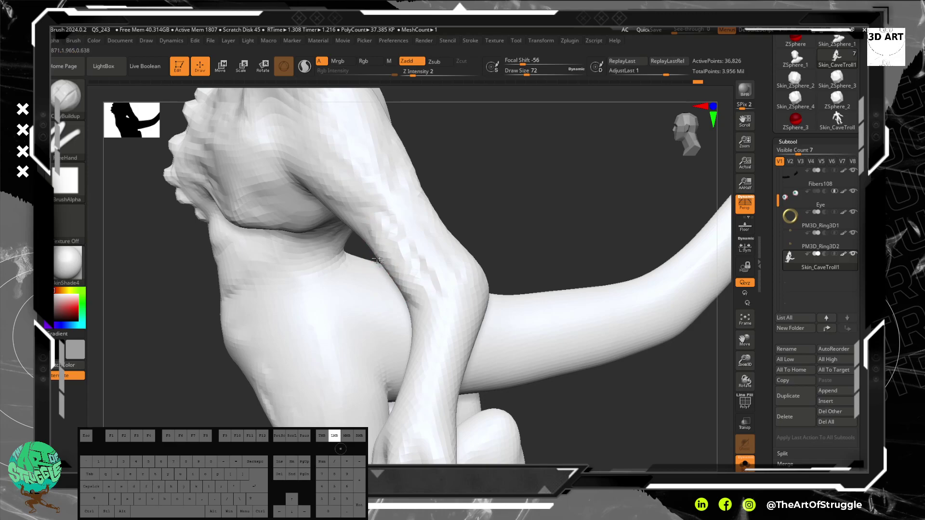
pyautogui.moveTo(504, 170); pyautogui.dragTo(567, 135)
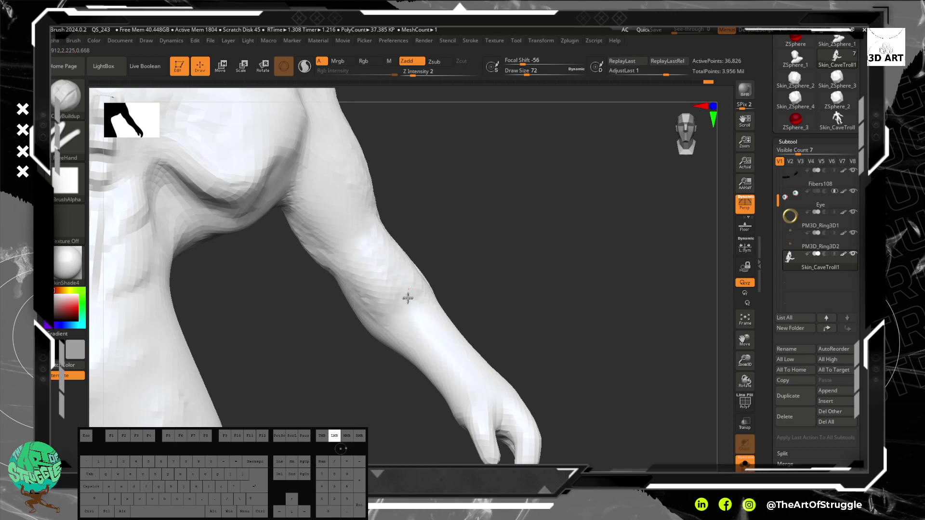
# Smooth the clay strokes around the inner elbow and upper forearm
pyautogui.press('shift')
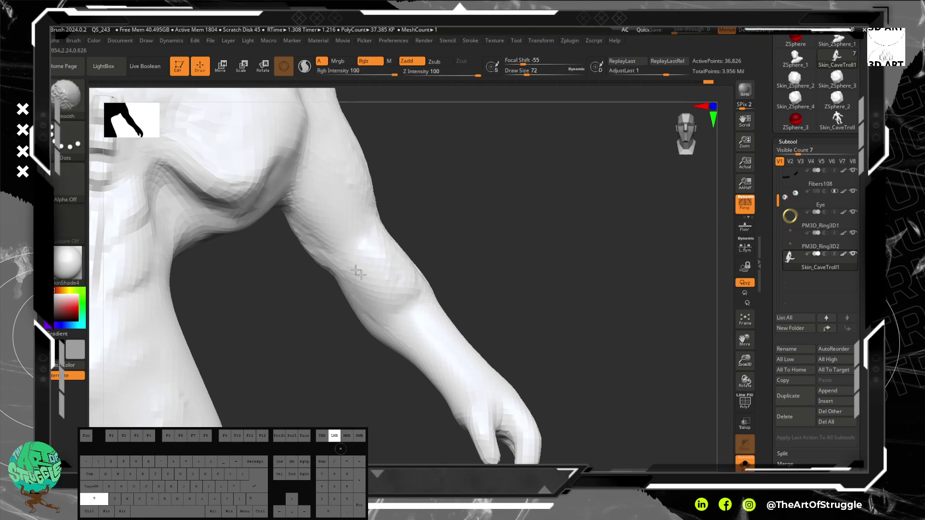
pyautogui.keyDown('shift'); pyautogui.moveTo(400, 287); pyautogui.dragTo(374, 265); pyautogui.keyUp('shift')
pyautogui.moveTo(477, 246); pyautogui.dragTo(462, 299)
pyautogui.moveTo(436, 250)
pyautogui.keyDown('shift'); pyautogui.mouseDown()
pyautogui.moveTo(403, 285)
pyautogui.moveTo(409, 278)
pyautogui.mouseUp(); pyautogui.keyUp('shift')
pyautogui.moveTo(551, 314)
pyautogui.mouseDown()
pyautogui.moveTo(572, 275)
pyautogui.moveTo(559, 271)
pyautogui.mouseUp()
pyautogui.keyDown('alt'); pyautogui.moveTo(422, 316); pyautogui.dragTo(416, 318); pyautogui.keyUp('alt')
pyautogui.moveTo(525, 269)
pyautogui.mouseDown()
pyautogui.moveTo(510, 324)
pyautogui.moveTo(484, 340)
pyautogui.moveTo(466, 301)
pyautogui.mouseUp()
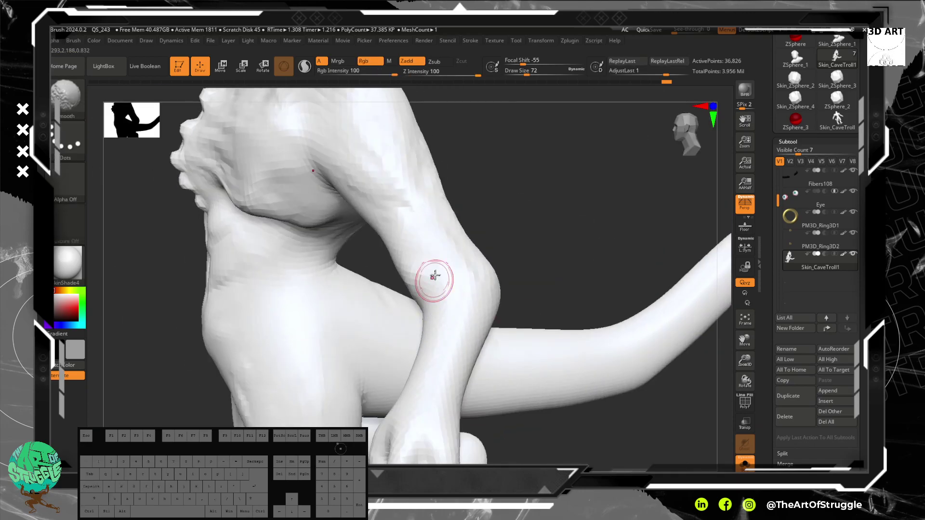
# Reduce the draw size to 56 and build up the bony form around the elbow
pyautogui.keyDown('alt'); pyautogui.moveTo(522, 233); pyautogui.dragTo(483, 161); pyautogui.keyUp('alt')
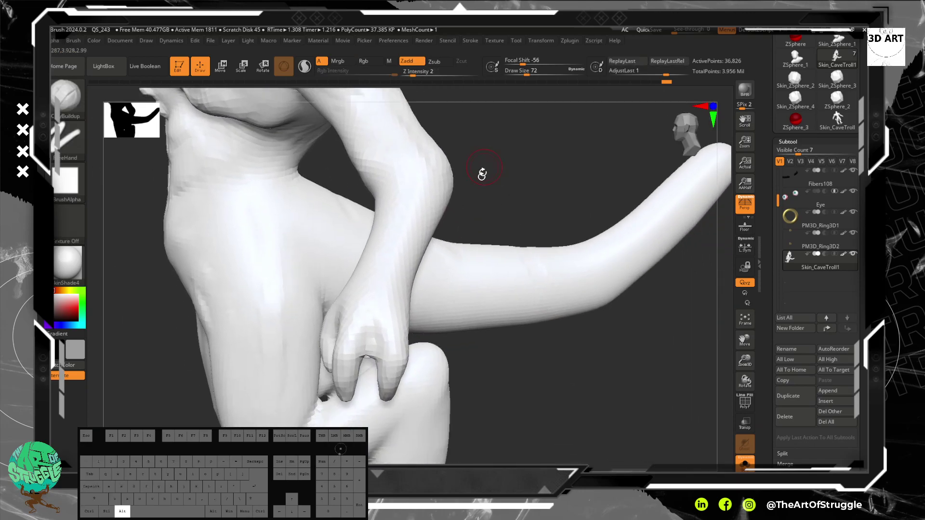
pyautogui.press('[')
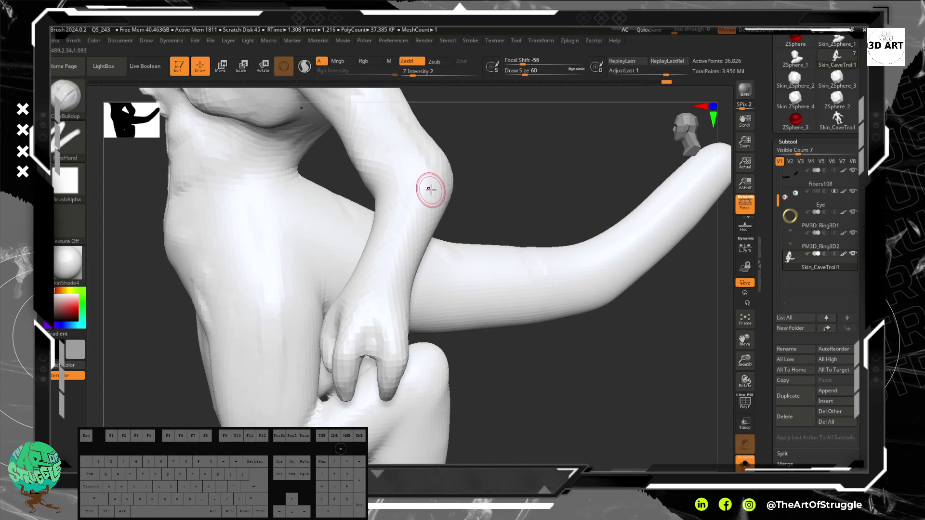
pyautogui.moveTo(460, 145)
pyautogui.mouseDown()
pyautogui.moveTo(501, 136)
pyautogui.moveTo(487, 145)
pyautogui.moveTo(493, 128)
pyautogui.moveTo(456, 143)
pyautogui.mouseUp()
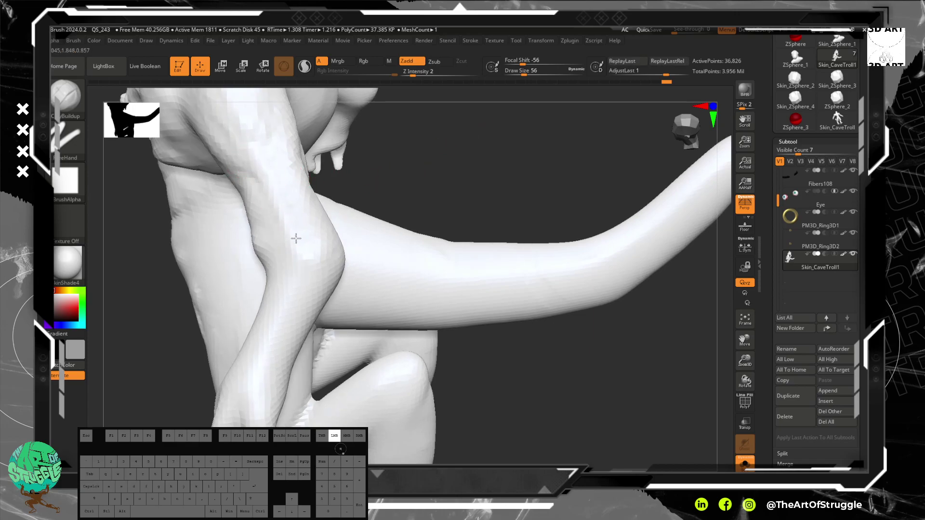
pyautogui.moveTo(325, 246); pyautogui.dragTo(319, 260)
pyautogui.moveTo(318, 262); pyautogui.dragTo(315, 266)
pyautogui.moveTo(292, 292); pyautogui.dragTo(297, 287)
# Build up the outer forearm muscles from the elbow towards the wrist
pyautogui.moveTo(396, 192); pyautogui.dragTo(419, 183)
pyautogui.moveTo(310, 285); pyautogui.dragTo(288, 314)
pyautogui.moveTo(268, 345)
pyautogui.mouseDown()
pyautogui.moveTo(271, 353)
pyautogui.moveTo(276, 332)
pyautogui.mouseUp()
pyautogui.moveTo(358, 256)
pyautogui.mouseDown()
pyautogui.moveTo(409, 263)
pyautogui.moveTo(361, 293)
pyautogui.moveTo(359, 285)
pyautogui.mouseUp()
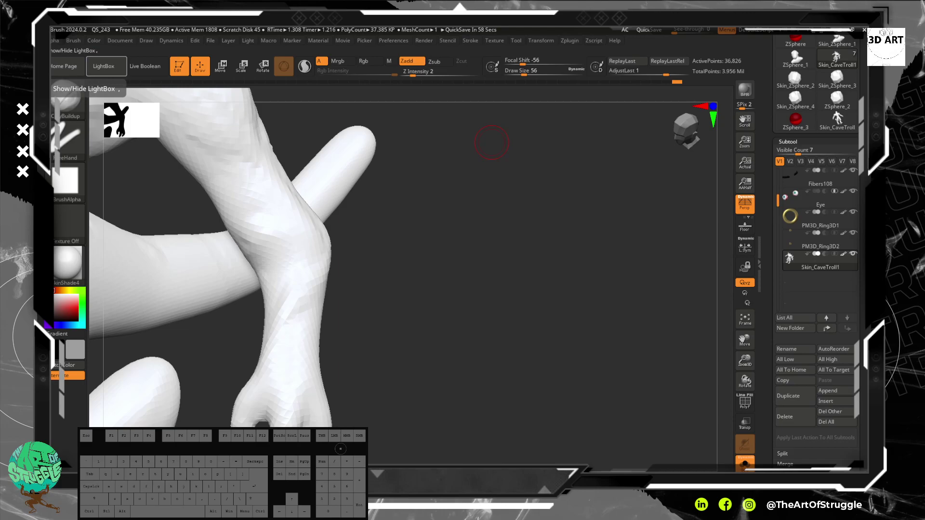
pyautogui.moveTo(405, 414); pyautogui.dragTo(415, 379)
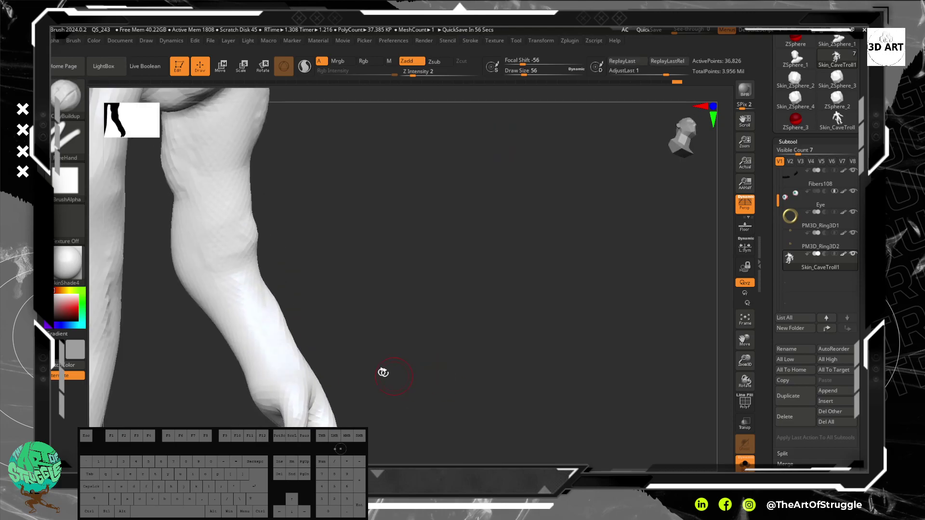
# Try adding clay strokes along the front of the forearm and undo them
pyautogui.moveTo(324, 323)
pyautogui.mouseDown()
pyautogui.moveTo(373, 347)
pyautogui.moveTo(371, 326)
pyautogui.moveTo(348, 350)
pyautogui.mouseUp()
pyautogui.hotkey('ctrl', 'z')
pyautogui.moveTo(276, 297); pyautogui.dragTo(274, 303)
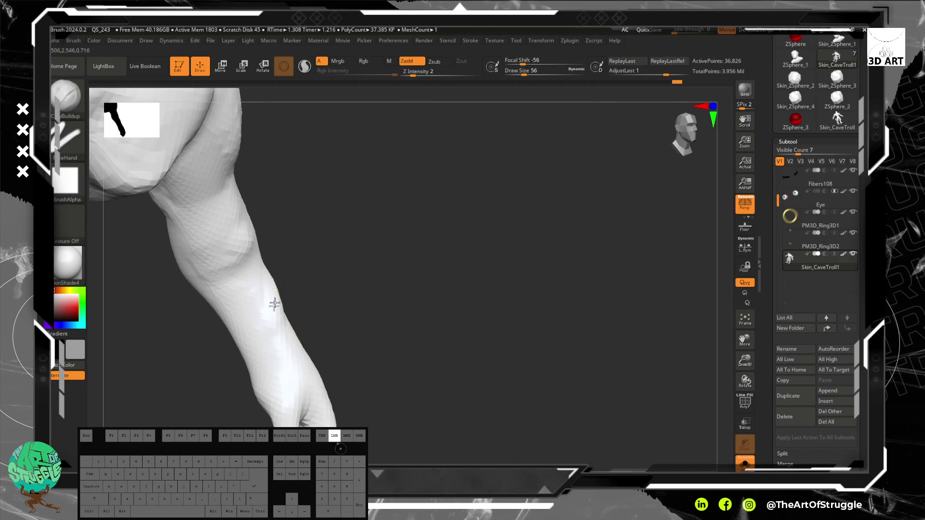
pyautogui.moveTo(299, 378); pyautogui.dragTo(292, 364)
pyautogui.hotkey('ctrl', 'z')
# Build up the outer edge of the forearm and the area around the wrist
pyautogui.moveTo(340, 298); pyautogui.dragTo(312, 278)
pyautogui.moveTo(278, 221); pyautogui.dragTo(293, 271)
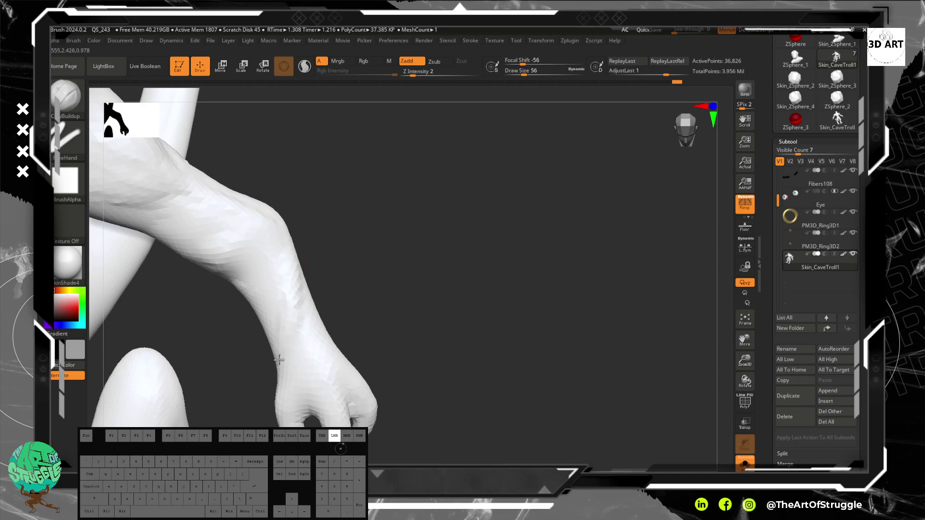
pyautogui.moveTo(282, 333); pyautogui.dragTo(325, 310)
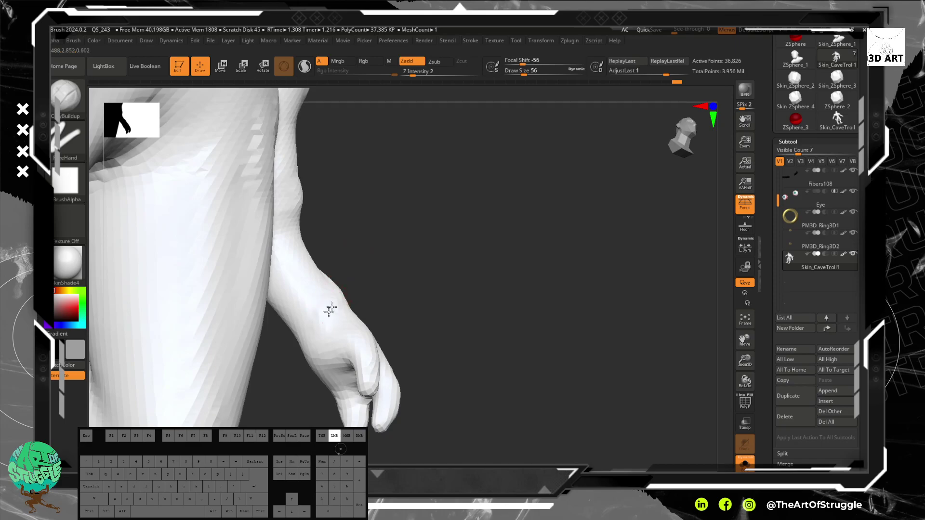
pyautogui.moveTo(345, 264); pyautogui.dragTo(334, 318)
pyautogui.moveTo(428, 206); pyautogui.dragTo(430, 151)
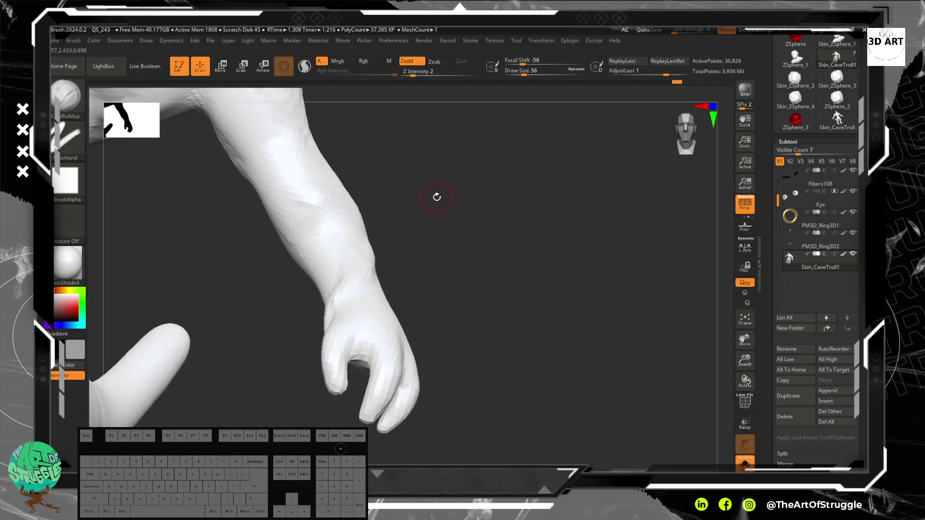
# Add clay along the back of the forearm above the wrist and smooth the strokes
pyautogui.moveTo(449, 204)
pyautogui.mouseDown()
pyautogui.moveTo(464, 278)
pyautogui.moveTo(406, 191)
pyautogui.moveTo(465, 243)
pyautogui.moveTo(363, 184)
pyautogui.moveTo(380, 199)
pyautogui.moveTo(362, 234)
pyautogui.mouseUp()
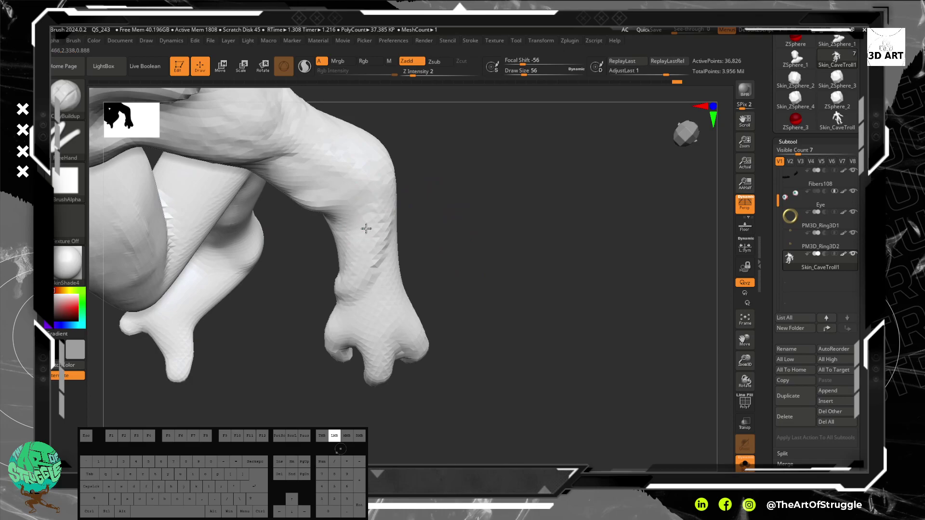
pyautogui.moveTo(337, 282); pyautogui.dragTo(336, 286)
pyautogui.moveTo(433, 246)
pyautogui.mouseDown()
pyautogui.moveTo(497, 174)
pyautogui.moveTo(416, 211)
pyautogui.mouseUp()
pyautogui.moveTo(336, 271)
pyautogui.mouseDown()
pyautogui.moveTo(303, 277)
pyautogui.moveTo(284, 321)
pyautogui.moveTo(286, 300)
pyautogui.mouseUp()
pyautogui.moveTo(340, 252)
pyautogui.keyDown('shift'); pyautogui.mouseDown()
pyautogui.moveTo(313, 268)
pyautogui.moveTo(322, 269)
pyautogui.mouseUp(); pyautogui.keyUp('shift')
pyautogui.moveTo(464, 228); pyautogui.dragTo(395, 285)
# Smooth the forearm and the upper arm muscles up towards the shoulder
pyautogui.moveTo(399, 212)
pyautogui.keyDown('shift'); pyautogui.mouseDown()
pyautogui.moveTo(348, 275)
pyautogui.moveTo(401, 217)
pyautogui.moveTo(395, 207)
pyautogui.mouseUp(); pyautogui.keyUp('shift')
pyautogui.keyDown('alt'); pyautogui.moveTo(498, 192); pyautogui.dragTo(550, 303); pyautogui.keyUp('alt')
pyautogui.keyDown('shift'); pyautogui.moveTo(427, 260); pyautogui.dragTo(444, 270); pyautogui.keyUp('shift')
pyautogui.keyDown('alt'); pyautogui.moveTo(501, 202); pyautogui.dragTo(536, 249); pyautogui.keyUp('alt')
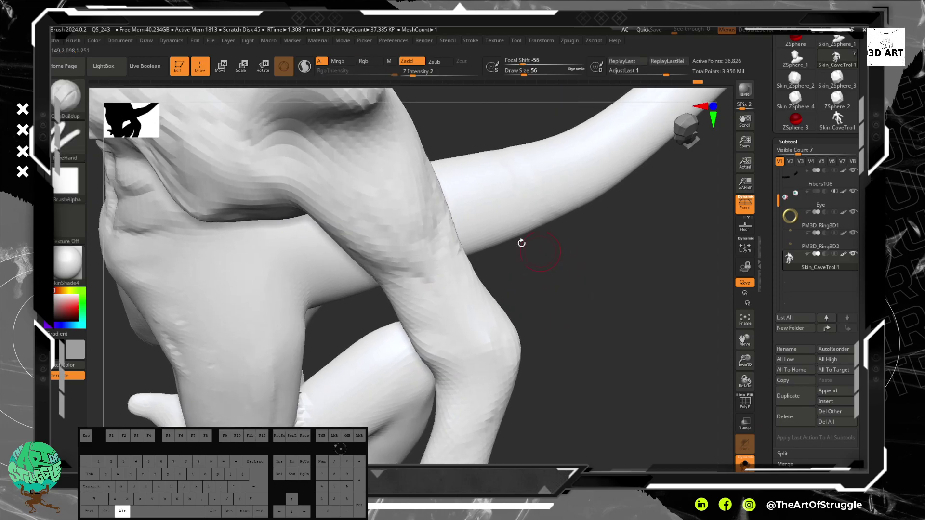
pyautogui.keyDown('shift'); pyautogui.moveTo(389, 242); pyautogui.dragTo(449, 241); pyautogui.keyUp('shift')
pyautogui.moveTo(436, 236)
pyautogui.keyDown('shift'); pyautogui.mouseDown()
pyautogui.moveTo(407, 189)
pyautogui.moveTo(408, 151)
pyautogui.mouseUp(); pyautogui.keyUp('shift')
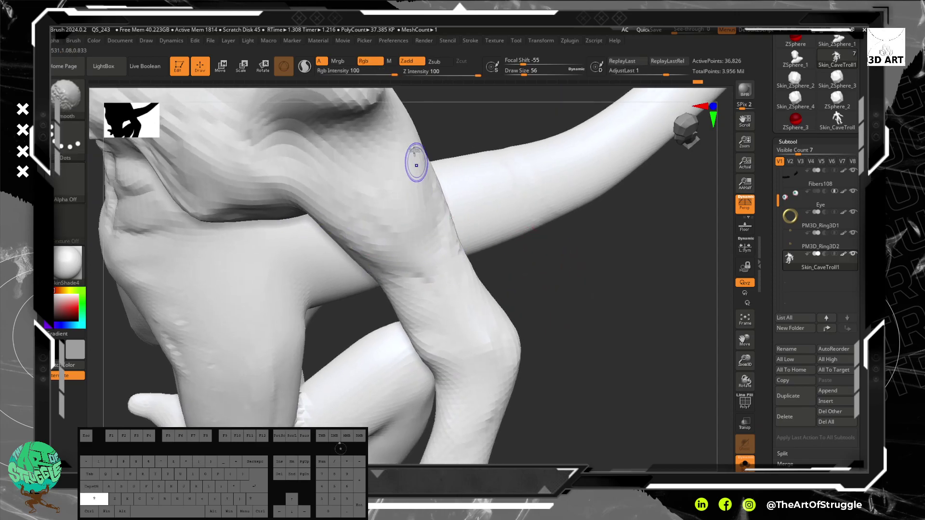
# Build up the rib and oblique forms on the side of the torso below the chest muscle
pyautogui.moveTo(589, 295)
pyautogui.mouseDown()
pyautogui.moveTo(563, 235)
pyautogui.moveTo(595, 236)
pyautogui.moveTo(531, 149)
pyautogui.moveTo(522, 178)
pyautogui.moveTo(594, 223)
pyautogui.mouseUp()
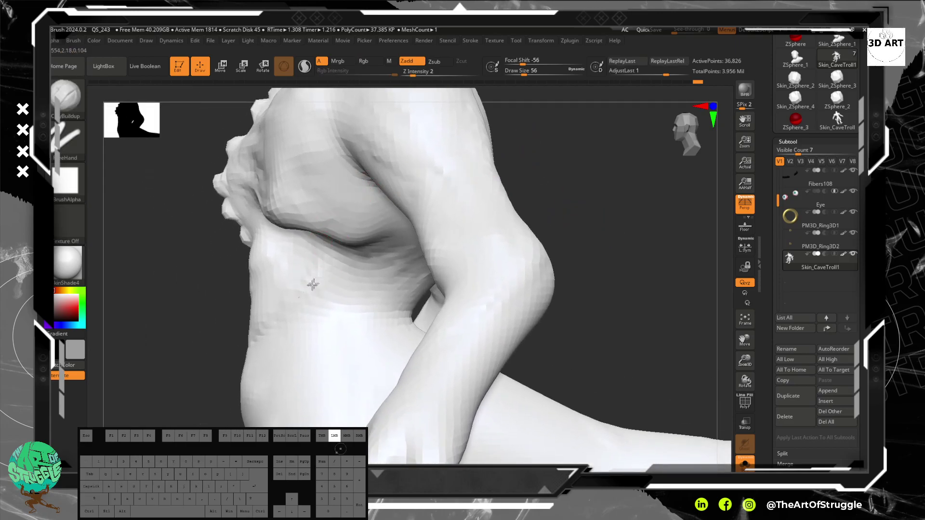
pyautogui.moveTo(307, 280)
pyautogui.mouseDown()
pyautogui.moveTo(292, 299)
pyautogui.moveTo(320, 316)
pyautogui.moveTo(341, 295)
pyautogui.moveTo(349, 303)
pyautogui.moveTo(343, 274)
pyautogui.moveTo(359, 273)
pyautogui.moveTo(299, 252)
pyautogui.moveTo(288, 258)
pyautogui.moveTo(305, 249)
pyautogui.mouseUp()
pyautogui.moveTo(304, 249)
pyautogui.mouseDown()
pyautogui.moveTo(290, 255)
pyautogui.moveTo(304, 250)
pyautogui.moveTo(304, 266)
pyautogui.mouseUp()
pyautogui.moveTo(378, 292); pyautogui.dragTo(360, 309)
pyautogui.moveTo(339, 327)
pyautogui.mouseDown()
pyautogui.moveTo(312, 340)
pyautogui.moveTo(289, 330)
pyautogui.moveTo(283, 342)
pyautogui.mouseUp()
# Add clay to the side of the waist beside the abdominal muscles and frame the whole figure
pyautogui.moveTo(573, 203); pyautogui.dragTo(626, 211)
pyautogui.moveTo(415, 366)
pyautogui.keyDown('alt'); pyautogui.mouseDown()
pyautogui.moveTo(391, 308)
pyautogui.moveTo(415, 306)
pyautogui.mouseUp(); pyautogui.keyUp('alt')
pyautogui.moveTo(276, 311)
pyautogui.mouseDown()
pyautogui.moveTo(265, 321)
pyautogui.moveTo(292, 307)
pyautogui.moveTo(296, 294)
pyautogui.moveTo(273, 329)
pyautogui.moveTo(248, 334)
pyautogui.moveTo(262, 316)
pyautogui.mouseUp()
pyautogui.press('shift')
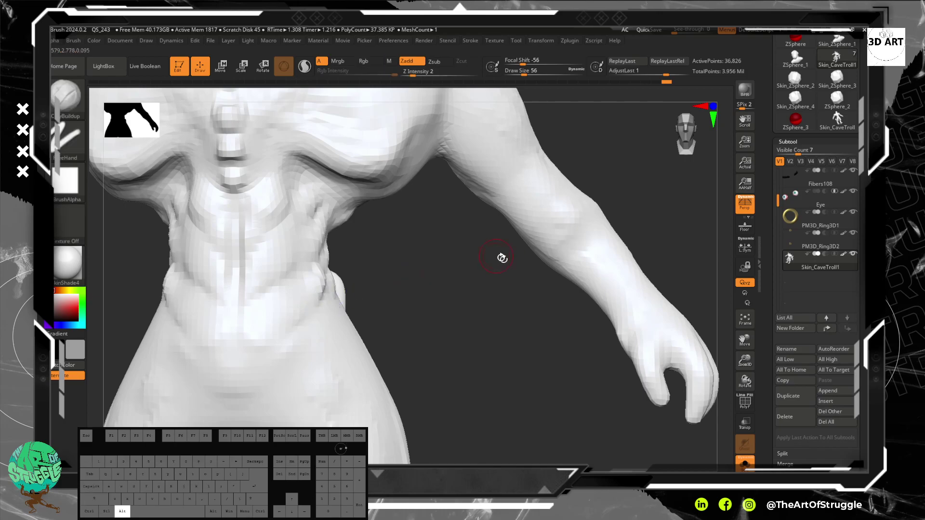
pyautogui.press('f')
# Build up the outer shoulder muscle and define where it meets the upper arm
pyautogui.moveTo(450, 201)
pyautogui.mouseDown()
pyautogui.moveTo(479, 223)
pyautogui.moveTo(496, 192)
pyautogui.moveTo(529, 200)
pyautogui.moveTo(547, 221)
pyautogui.moveTo(506, 213)
pyautogui.moveTo(479, 227)
pyautogui.moveTo(485, 175)
pyautogui.moveTo(470, 152)
pyautogui.moveTo(423, 159)
pyautogui.moveTo(463, 188)
pyautogui.moveTo(497, 275)
pyautogui.moveTo(539, 198)
pyautogui.moveTo(462, 202)
pyautogui.moveTo(511, 242)
pyautogui.moveTo(541, 218)
pyautogui.moveTo(522, 208)
pyautogui.moveTo(545, 273)
pyautogui.moveTo(432, 362)
pyautogui.mouseUp()
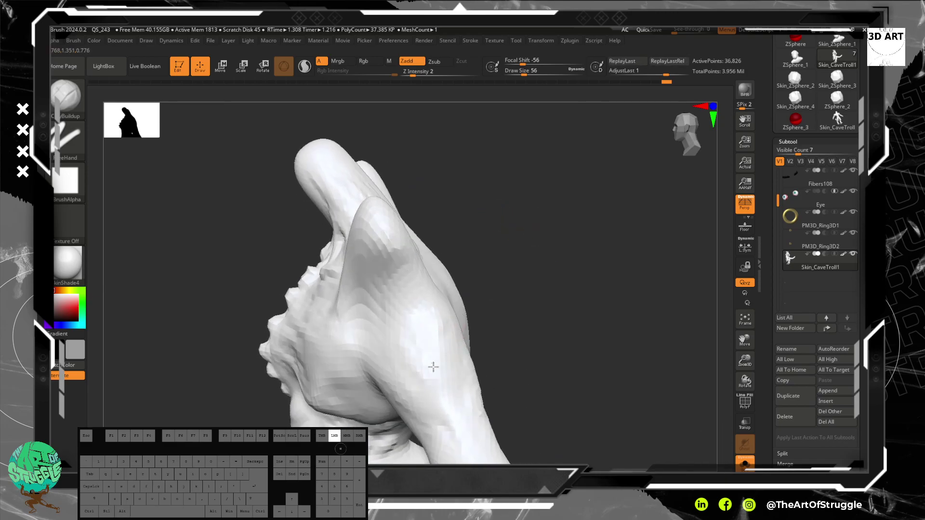
pyautogui.keyDown('alt'); pyautogui.moveTo(519, 326); pyautogui.dragTo(471, 295); pyautogui.keyUp('alt')
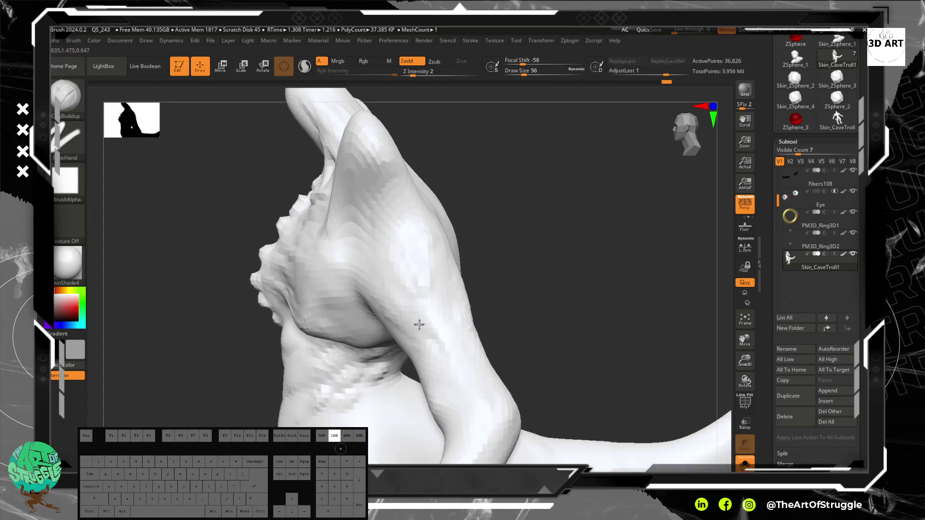
pyautogui.moveTo(515, 241); pyautogui.dragTo(554, 202)
pyautogui.moveTo(430, 316); pyautogui.dragTo(427, 346)
pyautogui.moveTo(490, 284)
pyautogui.mouseDown()
pyautogui.moveTo(458, 324)
pyautogui.moveTo(487, 293)
pyautogui.moveTo(458, 305)
pyautogui.moveTo(476, 314)
pyautogui.moveTo(429, 326)
pyautogui.moveTo(425, 307)
pyautogui.mouseUp()
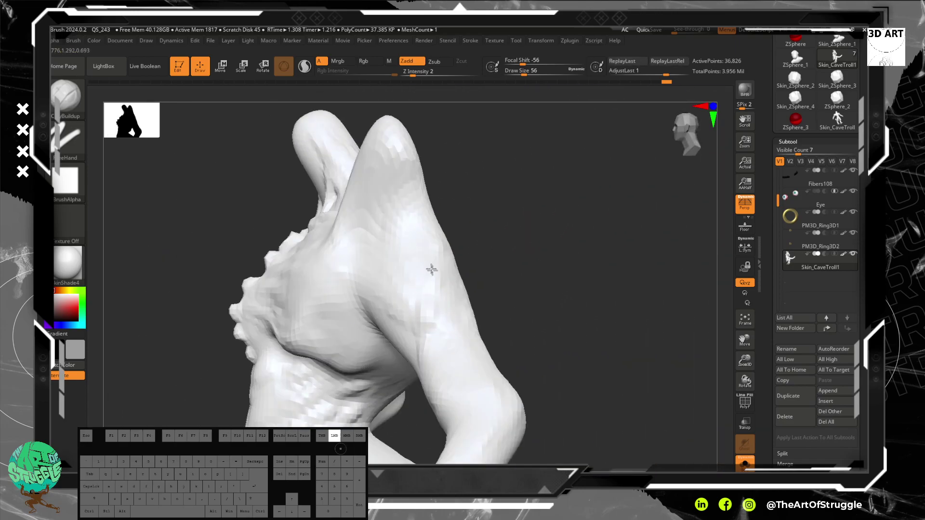
# Build up the shoulder and upper arm with ClayBuildup, then add a stroke to the collarbone beside the neck
pyautogui.moveTo(524, 260); pyautogui.dragTo(513, 280)
pyautogui.moveTo(449, 239); pyautogui.dragTo(455, 233)
pyautogui.moveTo(292, 284)
pyautogui.mouseDown()
pyautogui.moveTo(342, 260)
pyautogui.moveTo(320, 225)
pyautogui.moveTo(485, 233)
pyautogui.mouseUp()
pyautogui.keyDown('alt'); pyautogui.moveTo(555, 272); pyautogui.dragTo(438, 196); pyautogui.keyUp('alt')
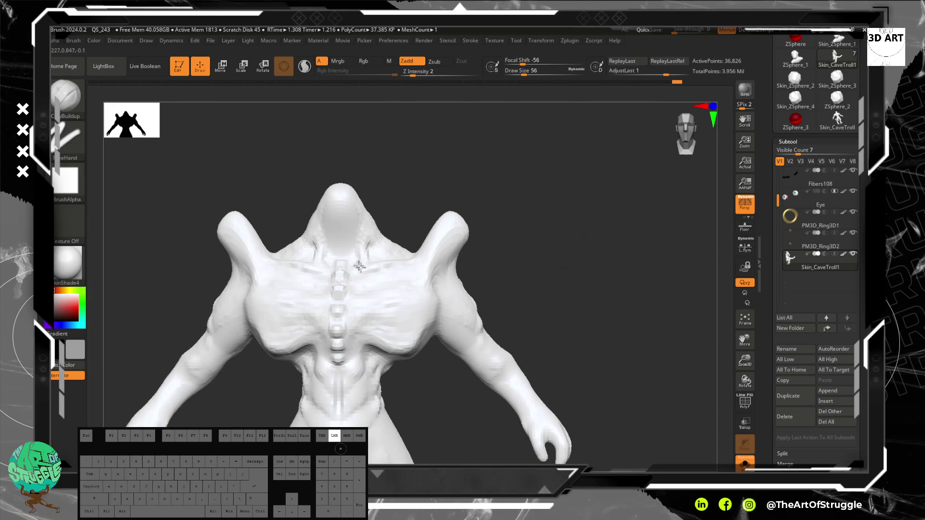
pyautogui.moveTo(362, 268); pyautogui.dragTo(362, 264)
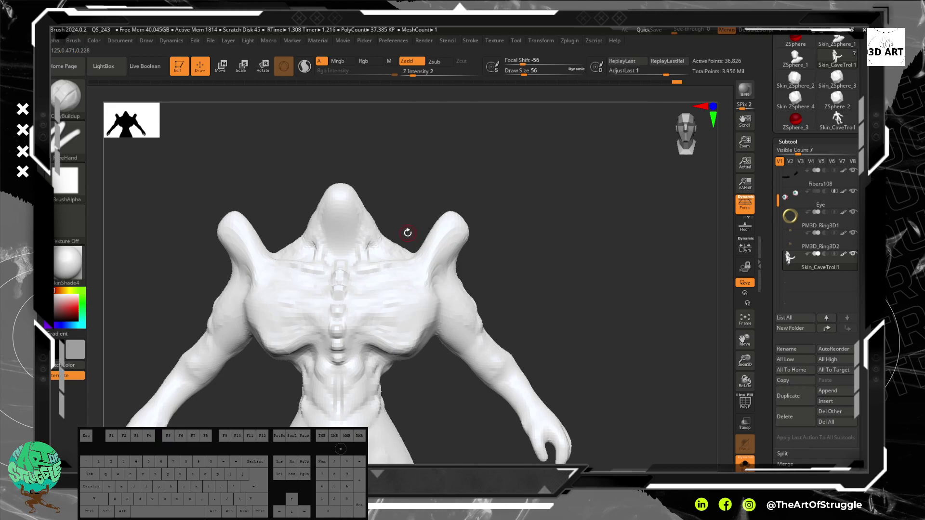
# Switch to the Move brush and reshape the inner ends of the collarbones at a draw size of 104
pyautogui.press('b')
pyautogui.press('m')
pyautogui.press('v')
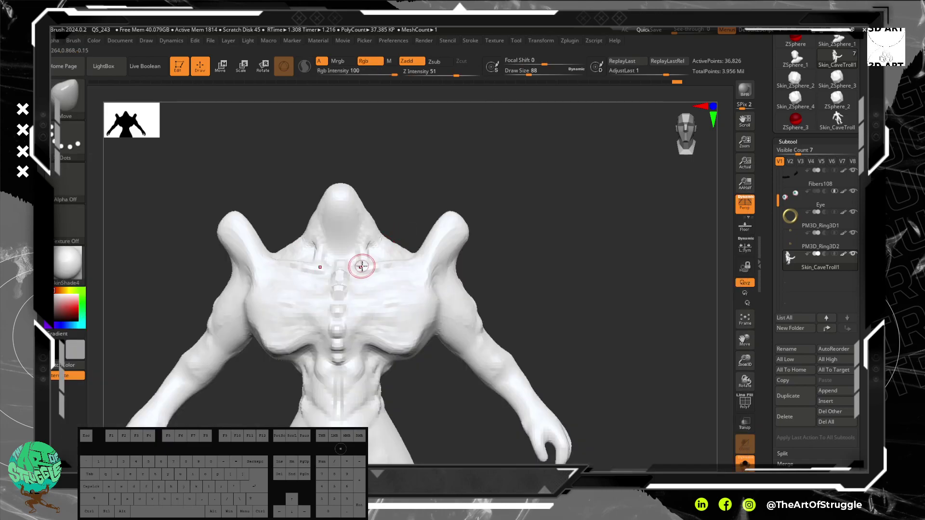
pyautogui.moveTo(409, 209); pyautogui.dragTo(346, 264)
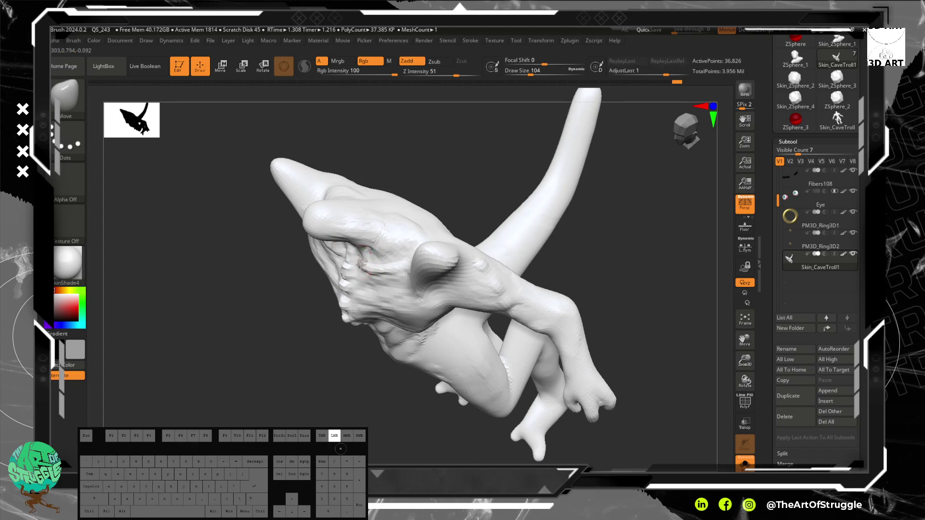
pyautogui.moveTo(356, 269); pyautogui.dragTo(358, 265)
pyautogui.moveTo(429, 187)
pyautogui.mouseDown()
pyautogui.moveTo(456, 144)
pyautogui.moveTo(444, 142)
pyautogui.moveTo(437, 163)
pyautogui.moveTo(551, 194)
pyautogui.moveTo(461, 200)
pyautogui.mouseUp()
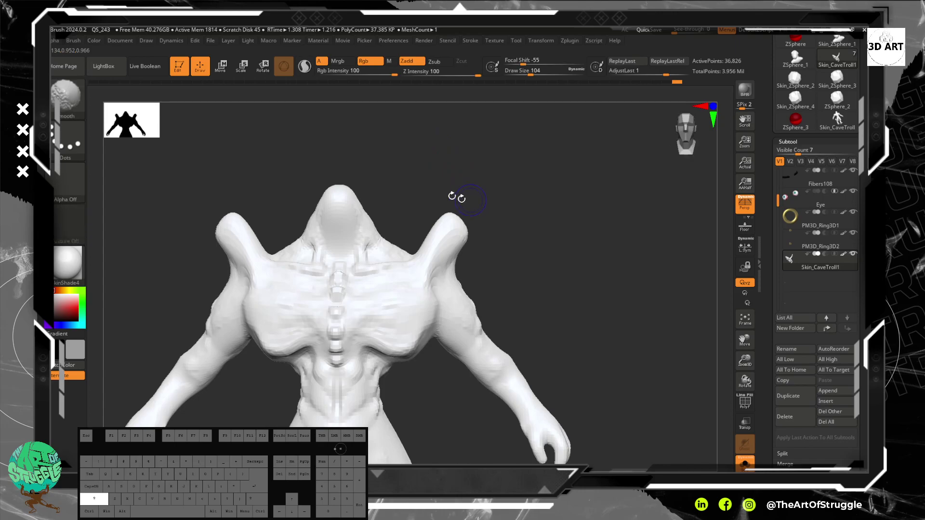
# Enlarge the Move brush to a draw size of 116 and push the collarbones into shape between shoulders and neck
pyautogui.press(']')
pyautogui.press(']')
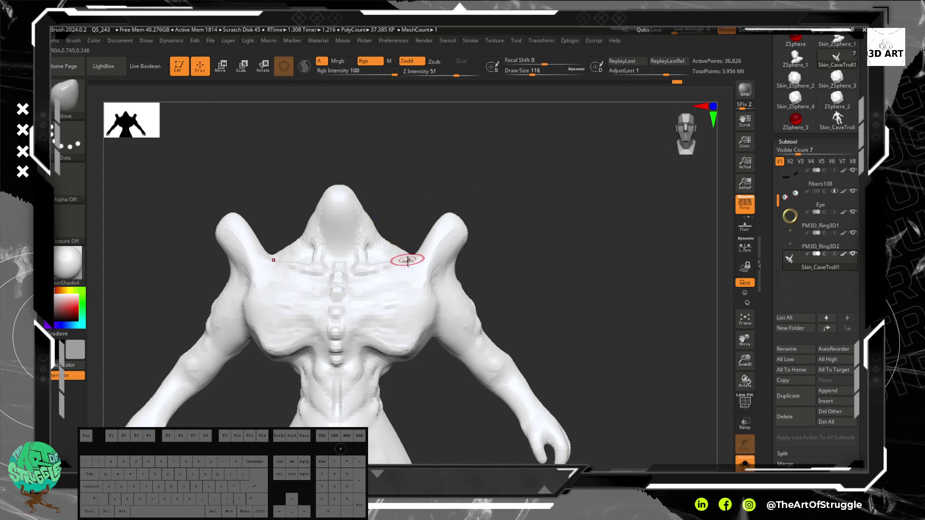
pyautogui.moveTo(403, 263); pyautogui.dragTo(374, 268)
pyautogui.moveTo(373, 267); pyautogui.dragTo(368, 234)
pyautogui.moveTo(368, 234); pyautogui.dragTo(359, 272)
pyautogui.moveTo(290, 264); pyautogui.dragTo(268, 259)
pyautogui.moveTo(268, 260); pyautogui.dragTo(273, 258)
# Reduce the Move brush to a draw size of 92 and refine the collarbone line above the chest
pyautogui.press('[')
pyautogui.press('[')
pyautogui.moveTo(404, 217); pyautogui.dragTo(407, 226)
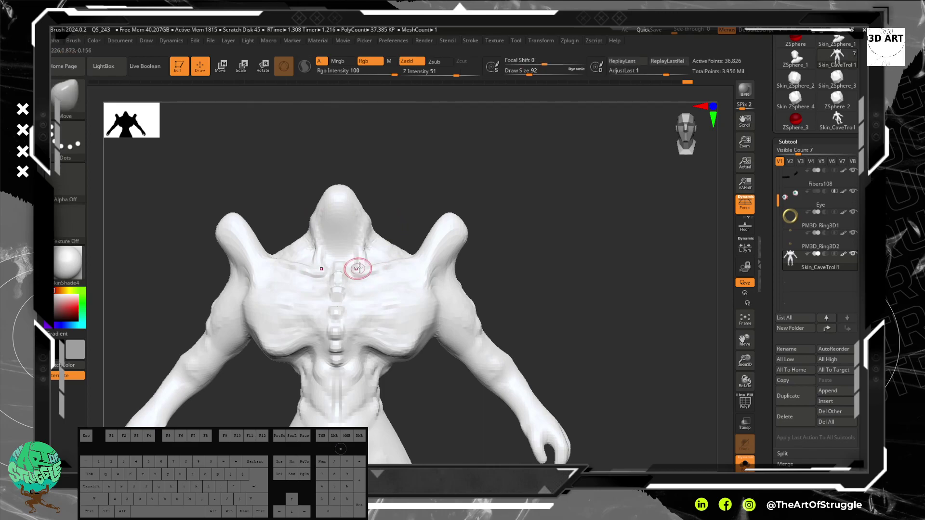
pyautogui.moveTo(382, 261); pyautogui.dragTo(382, 261)
pyautogui.moveTo(384, 263); pyautogui.dragTo(381, 264)
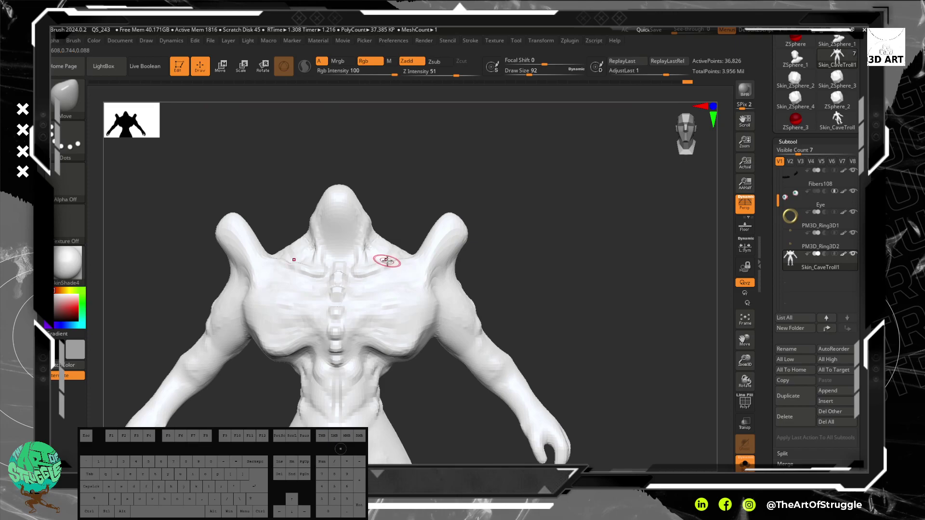
pyautogui.moveTo(405, 192); pyautogui.dragTo(446, 289)
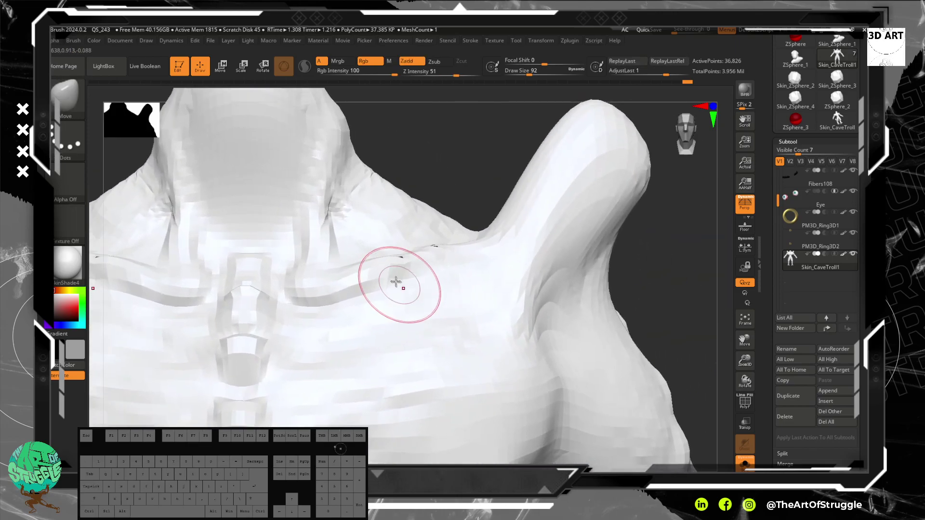
pyautogui.moveTo(401, 255); pyautogui.dragTo(437, 244)
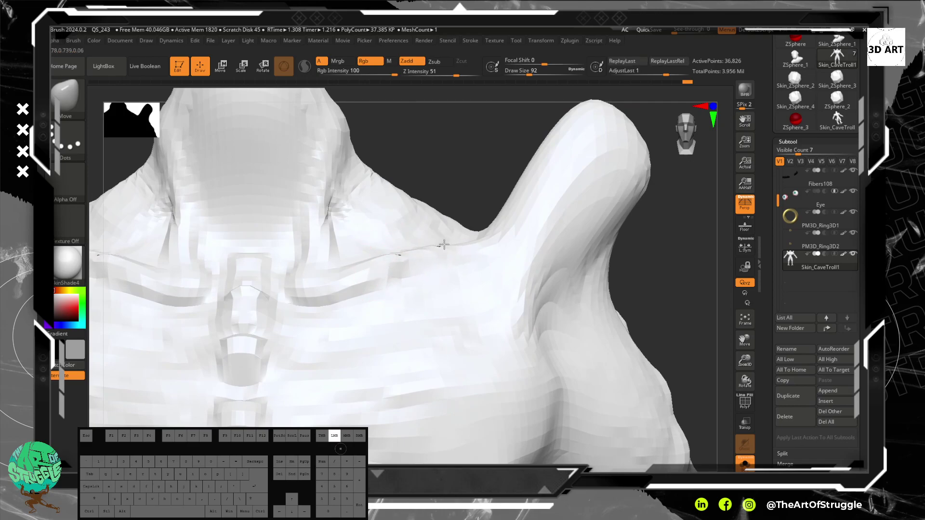
# Enlarge the Move brush to a draw size of 132, reshape the chest's outer and lower edges, and smooth its underside
pyautogui.click(416, 80)
pyautogui.keyDown('alt'); pyautogui.moveTo(581, 224); pyautogui.dragTo(552, 145); pyautogui.keyUp('alt')
pyautogui.press(']')
pyautogui.press(']')
pyautogui.press(']')
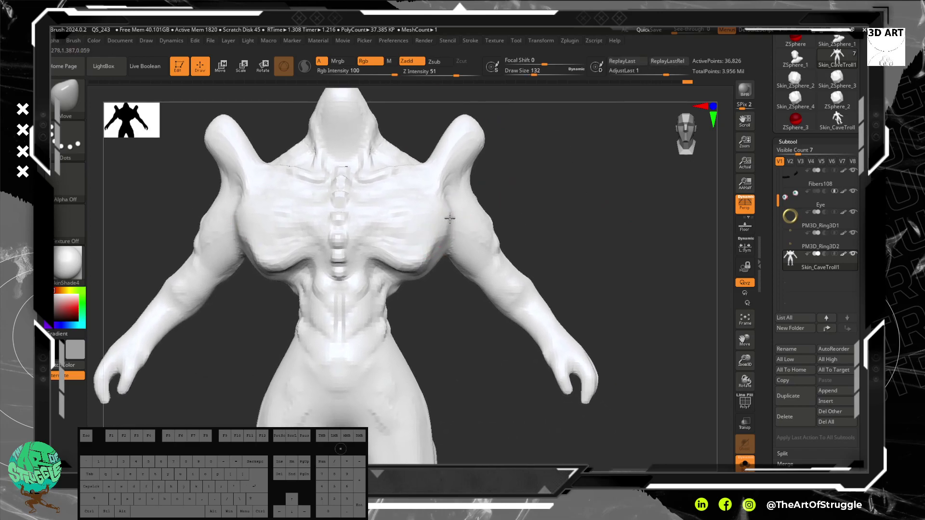
pyautogui.moveTo(440, 227)
pyautogui.mouseDown()
pyautogui.moveTo(435, 236)
pyautogui.moveTo(435, 201)
pyautogui.moveTo(432, 253)
pyautogui.moveTo(415, 270)
pyautogui.moveTo(428, 281)
pyautogui.mouseUp()
pyautogui.moveTo(444, 312)
pyautogui.mouseDown()
pyautogui.moveTo(439, 284)
pyautogui.moveTo(424, 280)
pyautogui.moveTo(446, 287)
pyautogui.moveTo(415, 273)
pyautogui.moveTo(419, 251)
pyautogui.moveTo(391, 258)
pyautogui.moveTo(445, 268)
pyautogui.mouseUp()
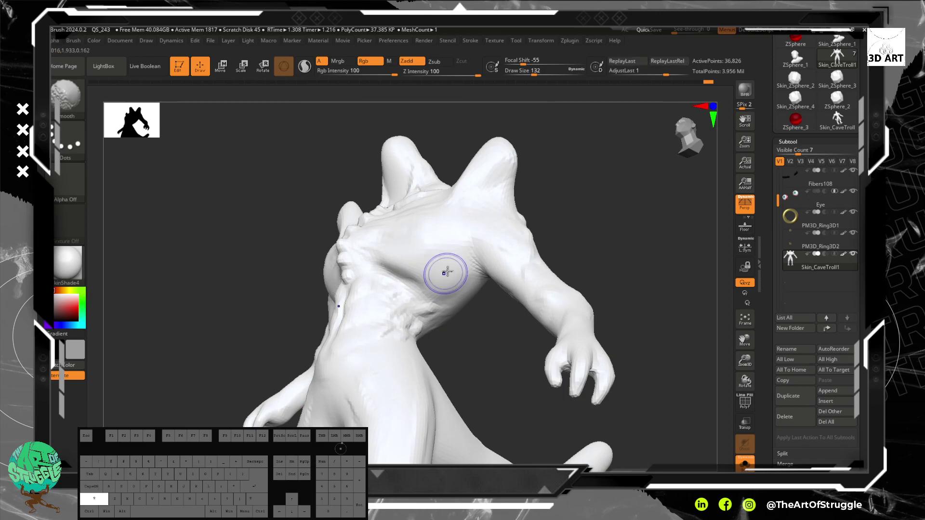
pyautogui.moveTo(496, 337)
pyautogui.mouseDown()
pyautogui.moveTo(522, 382)
pyautogui.moveTo(510, 340)
pyautogui.mouseUp()
# Switch to ClayBuildup at a draw size of 84 and build up the inner chest beside the sternum
pyautogui.keyDown('alt'); pyautogui.moveTo(578, 200); pyautogui.dragTo(532, 134); pyautogui.keyUp('alt')
pyautogui.moveTo(544, 213); pyautogui.dragTo(601, 319)
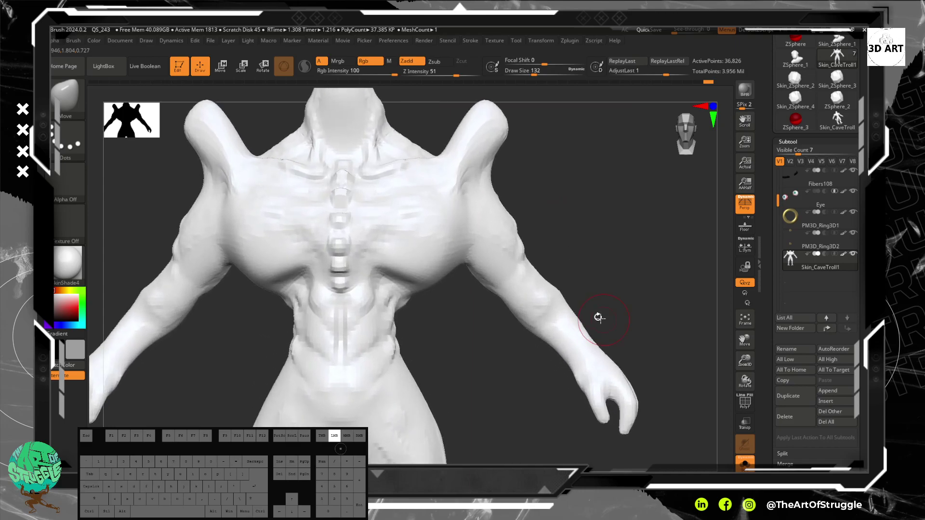
pyautogui.press('b')
pyautogui.press('c')
pyautogui.press('b')
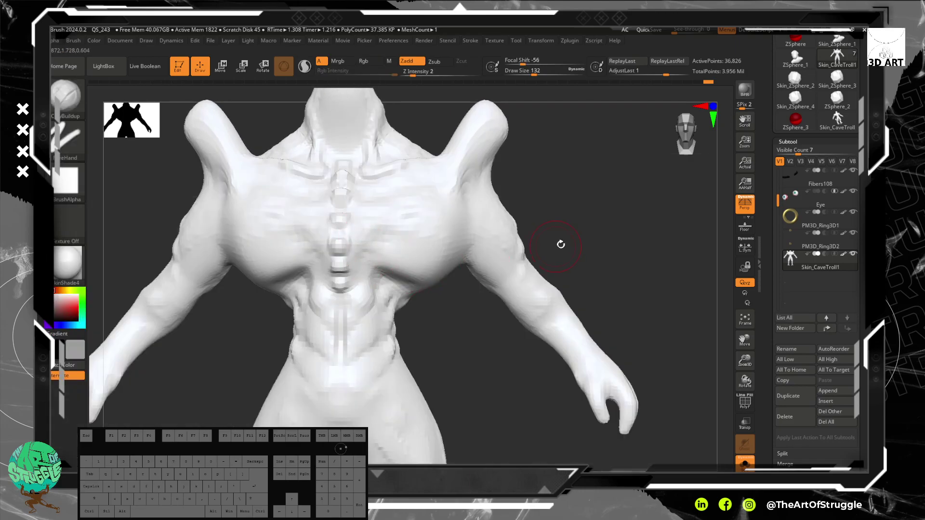
pyautogui.press('[')
pyautogui.press('[')
pyautogui.press('[')
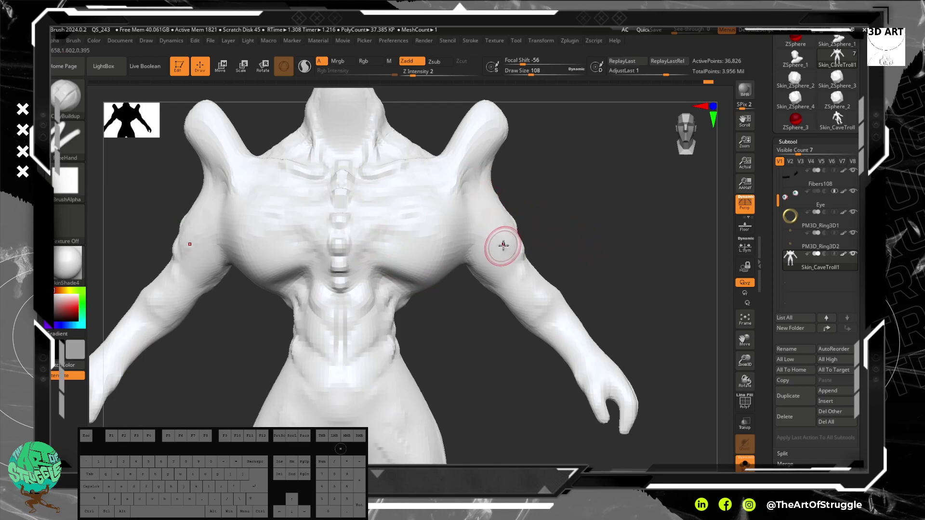
pyautogui.press('[')
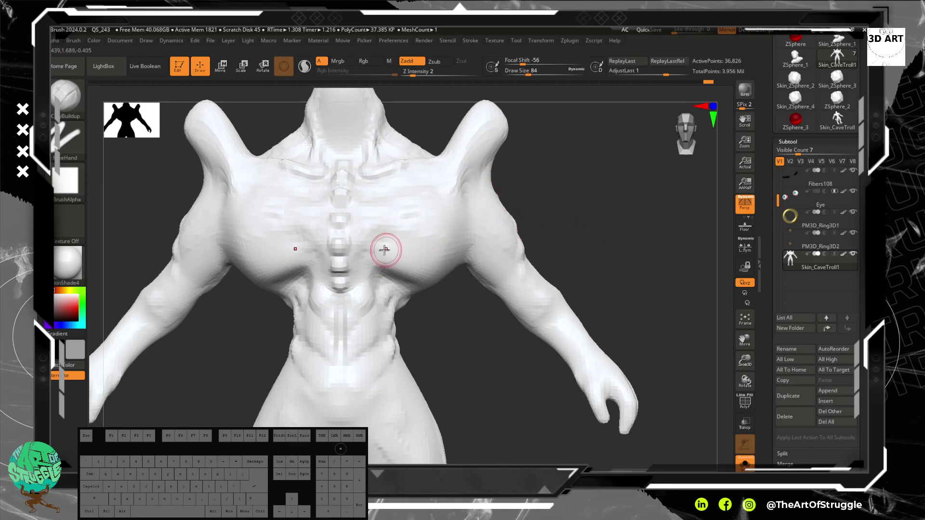
pyautogui.moveTo(369, 253)
pyautogui.mouseDown()
pyautogui.moveTo(392, 248)
pyautogui.moveTo(381, 254)
pyautogui.moveTo(431, 269)
pyautogui.moveTo(376, 241)
pyautogui.mouseUp()
# Reduce ClayBuildup to a draw size of 68 and add volume where the upper arm meets the chest
pyautogui.press('[')
pyautogui.press('[')
pyautogui.moveTo(444, 232)
pyautogui.mouseDown()
pyautogui.moveTo(457, 227)
pyautogui.moveTo(447, 231)
pyautogui.mouseUp()
pyautogui.keyDown('alt'); pyautogui.moveTo(549, 252); pyautogui.dragTo(515, 210); pyautogui.keyUp('alt')
pyautogui.moveTo(447, 229)
pyautogui.mouseDown()
pyautogui.moveTo(437, 223)
pyautogui.moveTo(450, 219)
pyautogui.mouseUp()
pyautogui.press('ctrl')
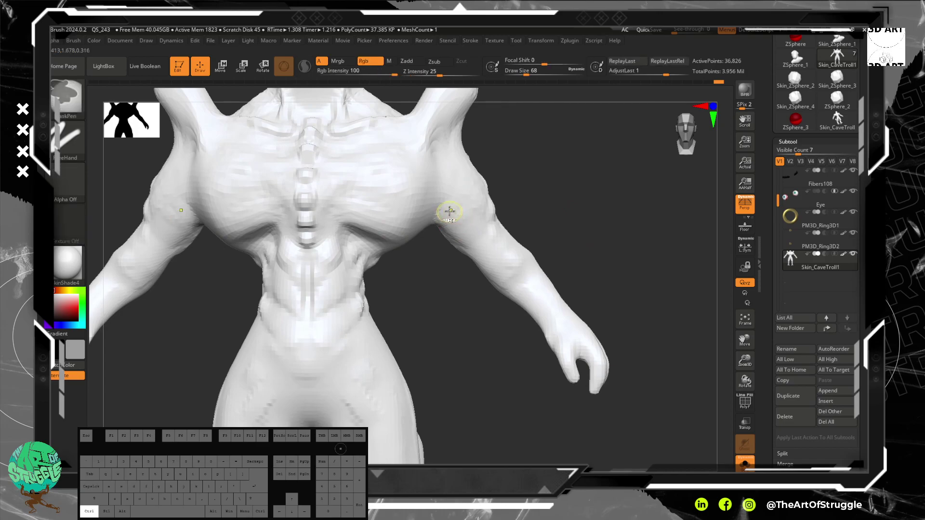
# Smooth the outer upper arm and build up the form toward the elbow
pyautogui.moveTo(532, 169)
pyautogui.mouseDown()
pyautogui.moveTo(517, 201)
pyautogui.moveTo(496, 182)
pyautogui.mouseUp()
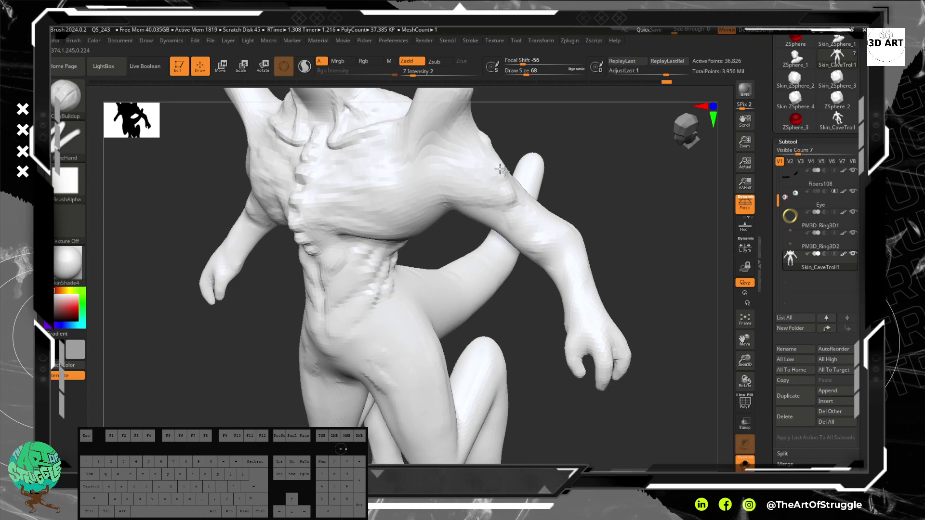
pyautogui.press('shift')
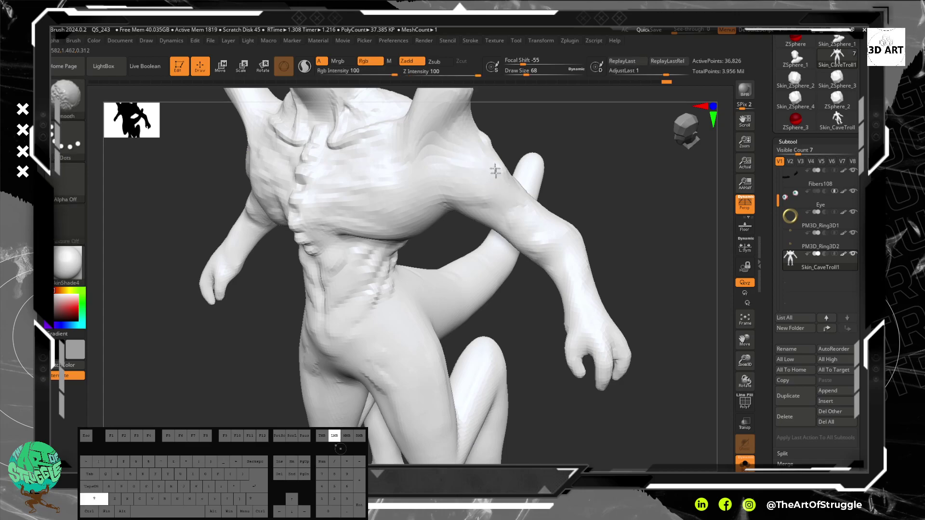
pyautogui.keyDown('shift'); pyautogui.moveTo(495, 175); pyautogui.dragTo(455, 163); pyautogui.keyUp('shift')
pyautogui.moveTo(614, 181)
pyautogui.mouseDown()
pyautogui.moveTo(642, 151)
pyautogui.moveTo(626, 123)
pyautogui.mouseUp()
pyautogui.moveTo(512, 199); pyautogui.dragTo(478, 224)
pyautogui.moveTo(573, 199); pyautogui.dragTo(580, 216)
pyautogui.keyDown('alt'); pyautogui.moveTo(580, 216); pyautogui.dragTo(593, 187); pyautogui.keyUp('alt')
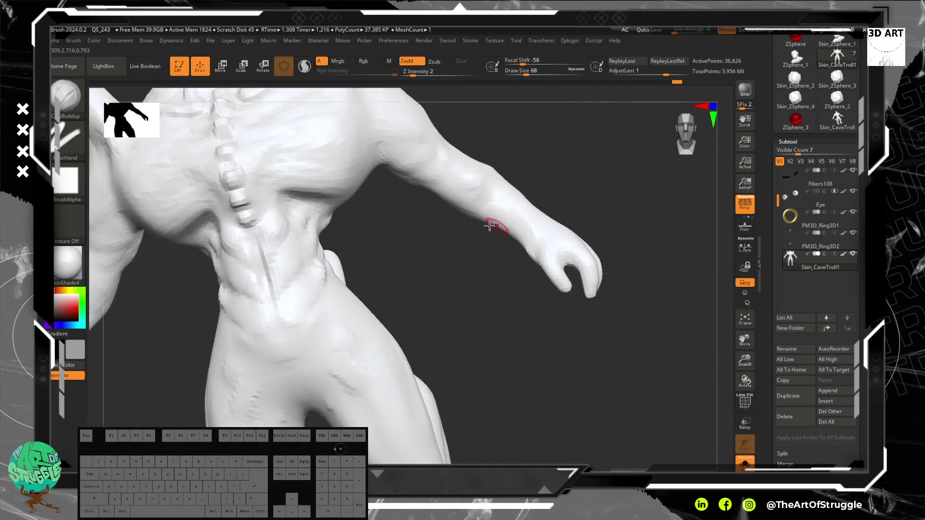
# Build up the forearm muscles with ClayBuildup and smooth the surface
pyautogui.moveTo(562, 128); pyautogui.dragTo(554, 101)
pyautogui.moveTo(564, 171)
pyautogui.mouseDown()
pyautogui.moveTo(553, 217)
pyautogui.moveTo(535, 226)
pyautogui.moveTo(528, 166)
pyautogui.moveTo(535, 145)
pyautogui.mouseUp()
pyautogui.moveTo(564, 206)
pyautogui.keyDown('shift'); pyautogui.mouseDown()
pyautogui.moveTo(534, 220)
pyautogui.moveTo(549, 198)
pyautogui.moveTo(534, 209)
pyautogui.mouseUp(); pyautogui.keyUp('shift')
pyautogui.moveTo(607, 160); pyautogui.dragTo(570, 201)
pyautogui.keyDown('alt'); pyautogui.moveTo(572, 202); pyautogui.dragTo(578, 207); pyautogui.keyUp('alt')
pyautogui.moveTo(518, 211)
pyautogui.mouseDown()
pyautogui.moveTo(497, 223)
pyautogui.moveTo(524, 225)
pyautogui.mouseUp()
# Add ClayBuildup strokes along the lower forearm toward the wrist from several sides
pyautogui.keyDown('alt'); pyautogui.moveTo(605, 198); pyautogui.dragTo(587, 203); pyautogui.keyUp('alt')
pyautogui.keyDown('alt'); pyautogui.moveTo(612, 196); pyautogui.dragTo(593, 202); pyautogui.keyUp('alt')
pyautogui.moveTo(522, 228)
pyautogui.mouseDown()
pyautogui.moveTo(624, 199)
pyautogui.moveTo(580, 185)
pyautogui.moveTo(588, 189)
pyautogui.mouseUp()
pyautogui.moveTo(675, 163)
pyautogui.mouseDown()
pyautogui.moveTo(588, 168)
pyautogui.moveTo(626, 187)
pyautogui.mouseUp()
pyautogui.moveTo(544, 186); pyautogui.dragTo(599, 190)
# Refine the wrist just above the hand with ClayBuildup from the side and back
pyautogui.keyDown('alt'); pyautogui.moveTo(645, 171); pyautogui.dragTo(653, 167); pyautogui.keyUp('alt')
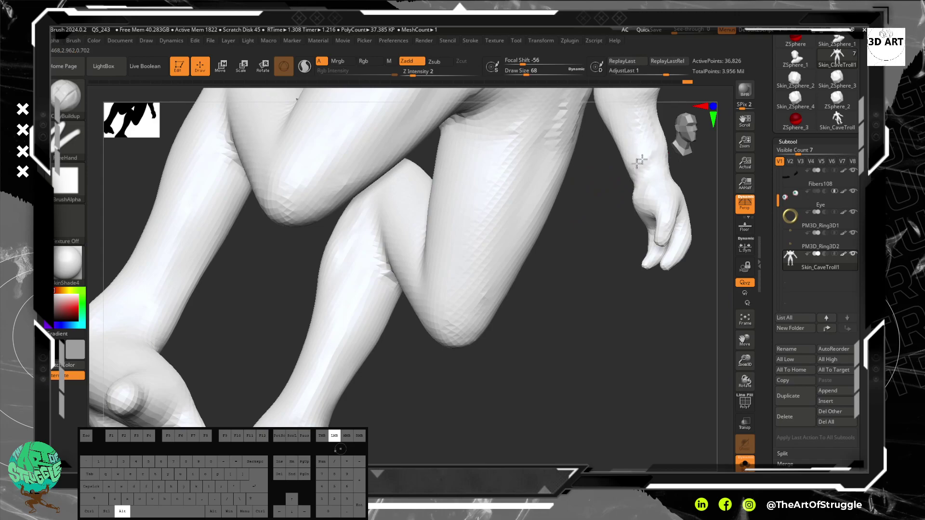
pyautogui.keyDown('alt'); pyautogui.moveTo(631, 170); pyautogui.dragTo(627, 172); pyautogui.keyUp('alt')
pyautogui.moveTo(696, 186); pyautogui.dragTo(645, 185)
pyautogui.moveTo(638, 183)
pyautogui.keyDown('alt'); pyautogui.mouseDown()
pyautogui.moveTo(628, 180)
pyautogui.moveTo(637, 177)
pyautogui.mouseUp(); pyautogui.keyUp('alt')
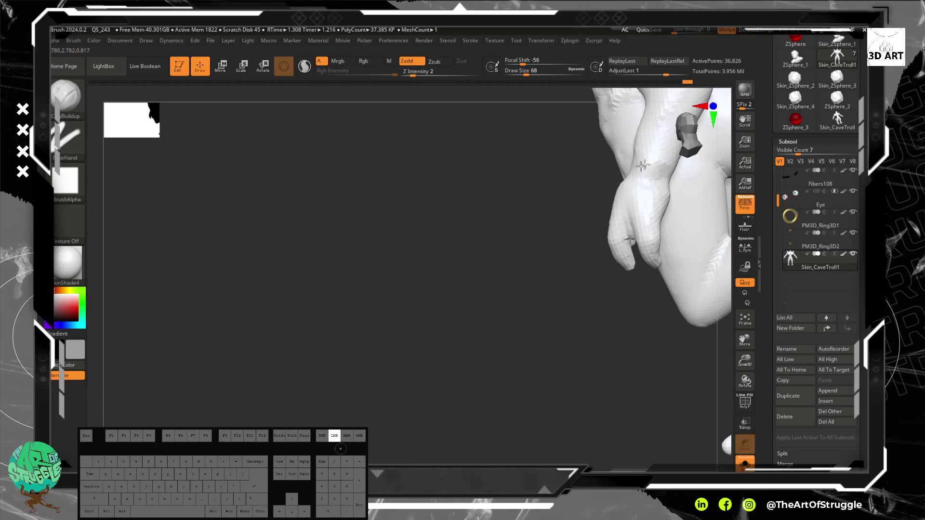
pyautogui.moveTo(481, 241)
pyautogui.keyDown('alt'); pyautogui.mouseDown()
pyautogui.moveTo(431, 208)
pyautogui.moveTo(501, 238)
pyautogui.mouseUp(); pyautogui.keyUp('alt')
pyautogui.keyDown('alt'); pyautogui.moveTo(636, 241); pyautogui.dragTo(583, 245); pyautogui.keyUp('alt')
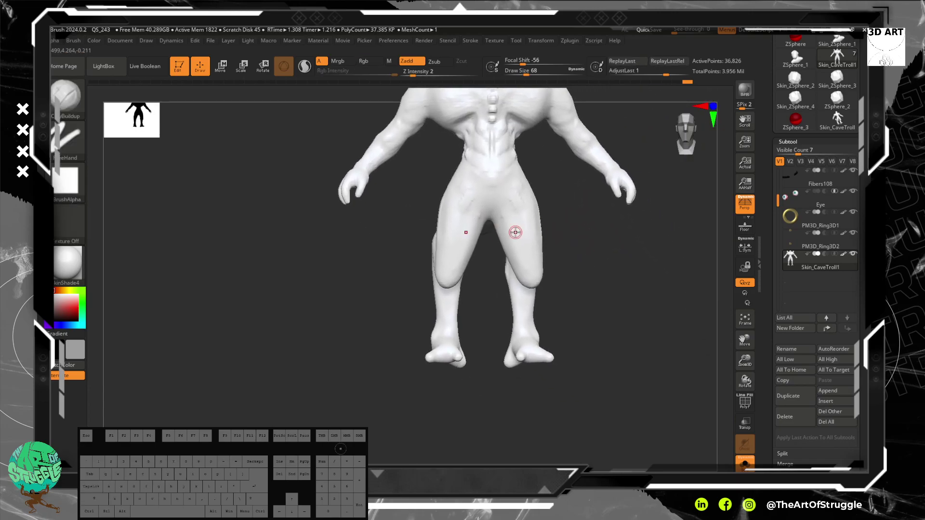
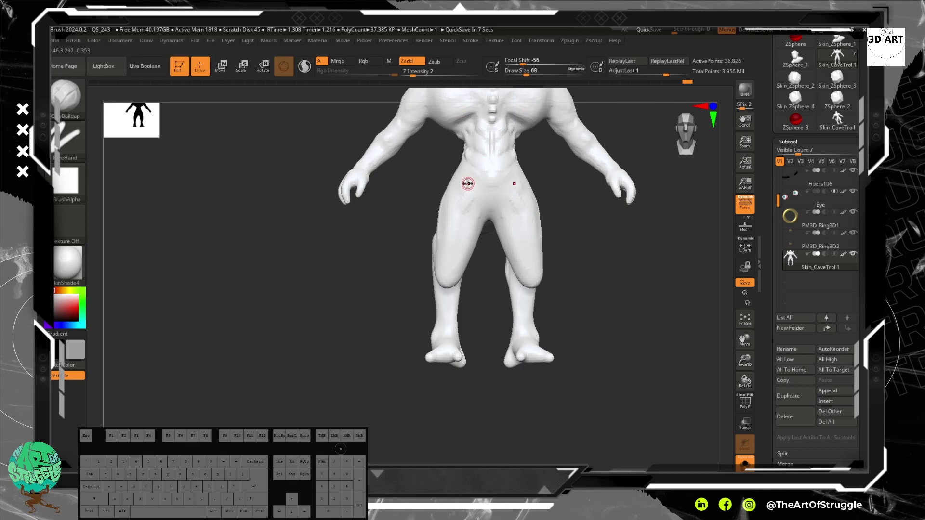
# Define the hip creases below the abdomen with ClayBuildup and smooth the pelvis area
pyautogui.keyDown('alt'); pyautogui.moveTo(561, 174); pyautogui.dragTo(454, 173, button='right'); pyautogui.keyUp('alt')
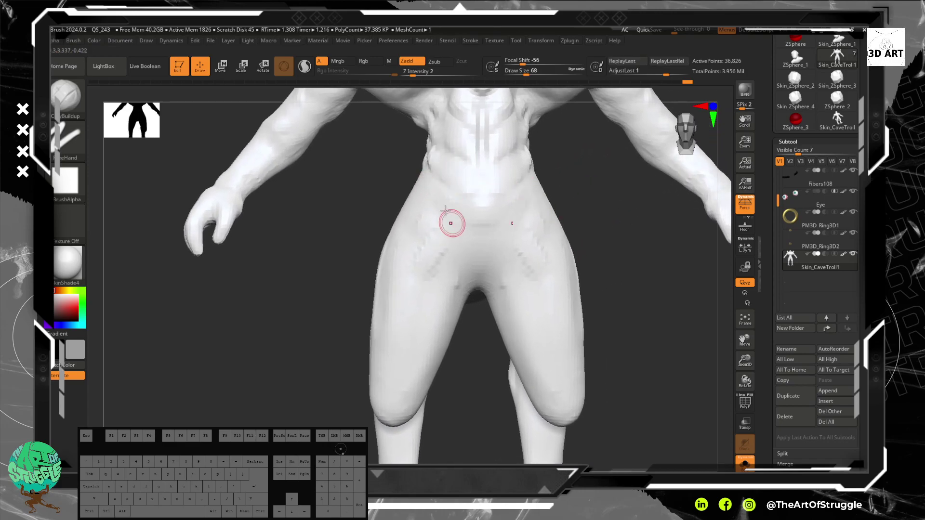
pyautogui.moveTo(564, 195); pyautogui.dragTo(525, 205)
pyautogui.moveTo(368, 231); pyautogui.dragTo(411, 233)
pyautogui.keyDown('shift'); pyautogui.moveTo(527, 173); pyautogui.dragTo(527, 173); pyautogui.keyUp('shift')
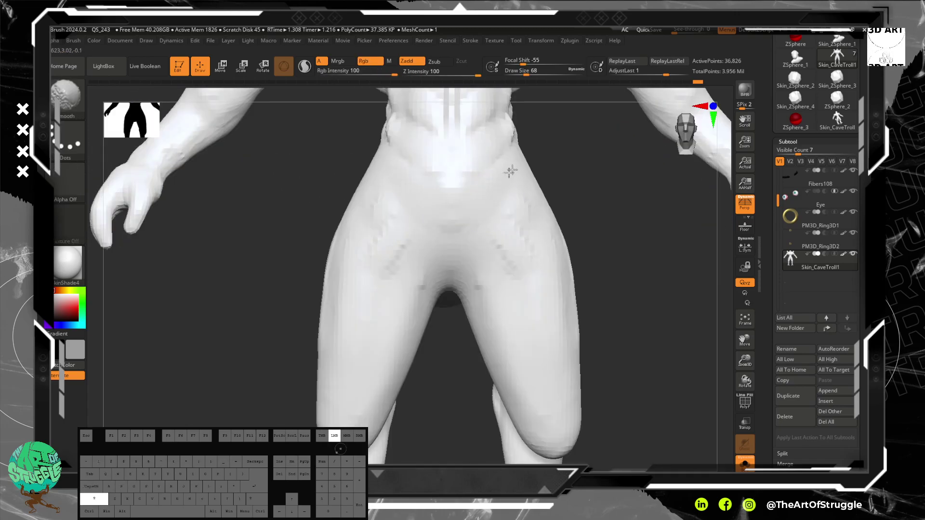
pyautogui.keyDown('shift'); pyautogui.moveTo(487, 198); pyautogui.dragTo(480, 208); pyautogui.keyUp('shift')
pyautogui.moveTo(418, 282); pyautogui.dragTo(391, 281)
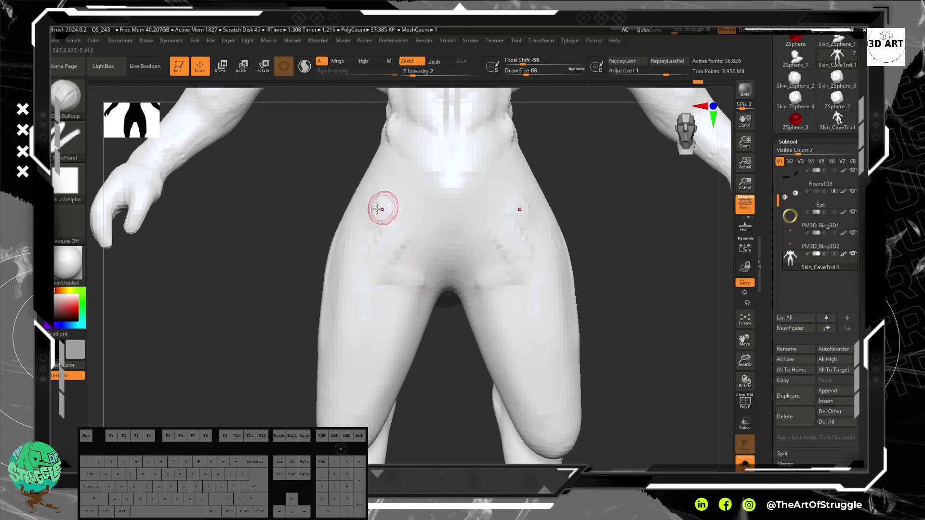
pyautogui.press('shift')
# Build up long muscle strokes down the front and outer thighs, then smooth them
pyautogui.moveTo(367, 176)
pyautogui.mouseDown()
pyautogui.moveTo(364, 399)
pyautogui.moveTo(376, 390)
pyautogui.mouseUp()
pyautogui.moveTo(392, 359); pyautogui.dragTo(330, 389)
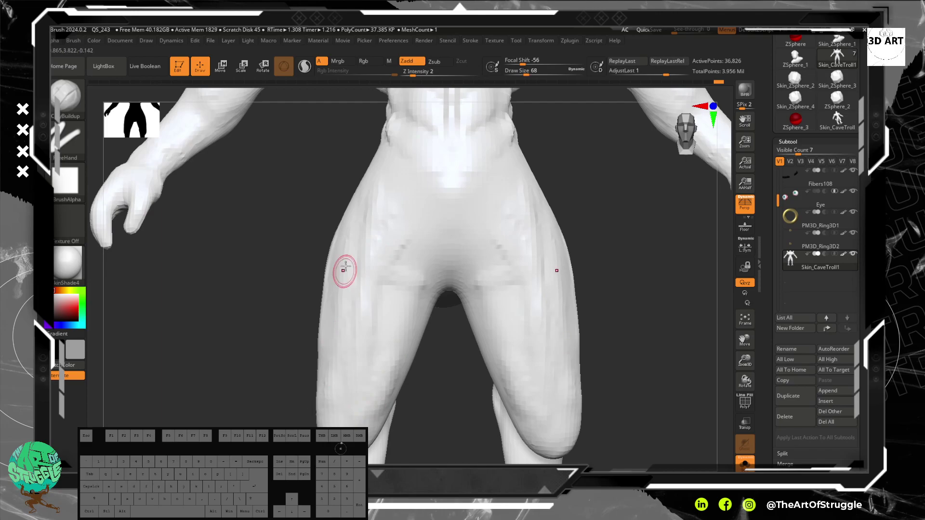
pyautogui.press('shift')
pyautogui.moveTo(351, 237)
pyautogui.keyDown('shift'); pyautogui.mouseDown()
pyautogui.moveTo(374, 377)
pyautogui.moveTo(405, 326)
pyautogui.moveTo(385, 192)
pyautogui.mouseUp(); pyautogui.keyUp('shift')
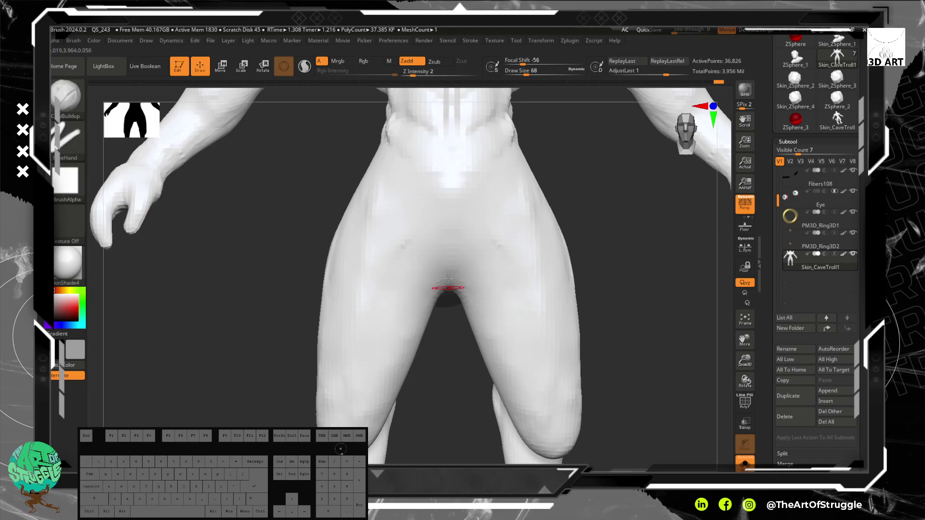
# Sculpt the lower pelvis between the thighs and the adjoining hip area with ClayBuildup
pyautogui.moveTo(447, 255)
pyautogui.mouseDown()
pyautogui.moveTo(460, 277)
pyautogui.moveTo(470, 256)
pyautogui.moveTo(459, 289)
pyautogui.moveTo(469, 246)
pyautogui.moveTo(450, 289)
pyautogui.moveTo(464, 255)
pyautogui.mouseUp()
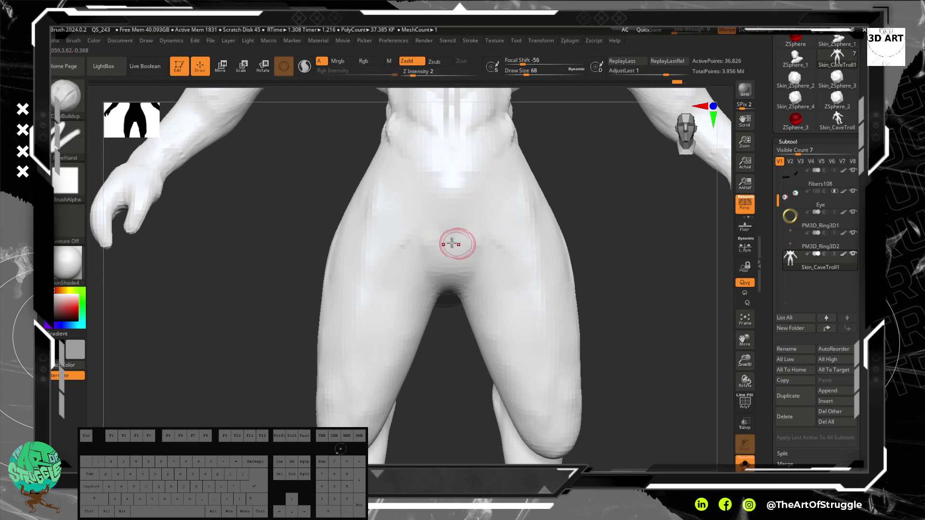
pyautogui.moveTo(529, 195)
pyautogui.mouseDown()
pyautogui.moveTo(478, 233)
pyautogui.moveTo(483, 215)
pyautogui.moveTo(502, 209)
pyautogui.moveTo(499, 216)
pyautogui.mouseUp()
pyautogui.keyDown('alt'); pyautogui.moveTo(638, 298); pyautogui.dragTo(649, 207); pyautogui.keyUp('alt')
pyautogui.moveTo(609, 303); pyautogui.dragTo(539, 221)
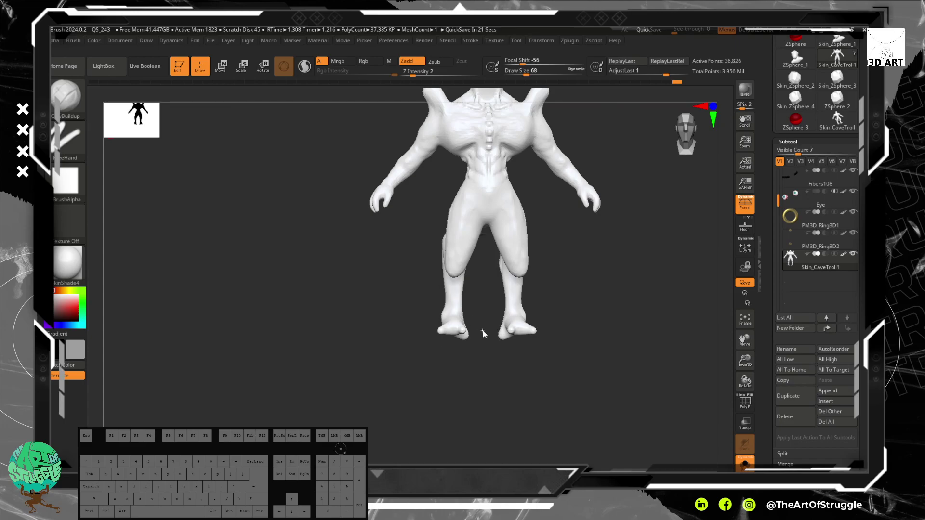
pyautogui.keyDown('alt'); pyautogui.click(487, 352); pyautogui.keyUp('alt')
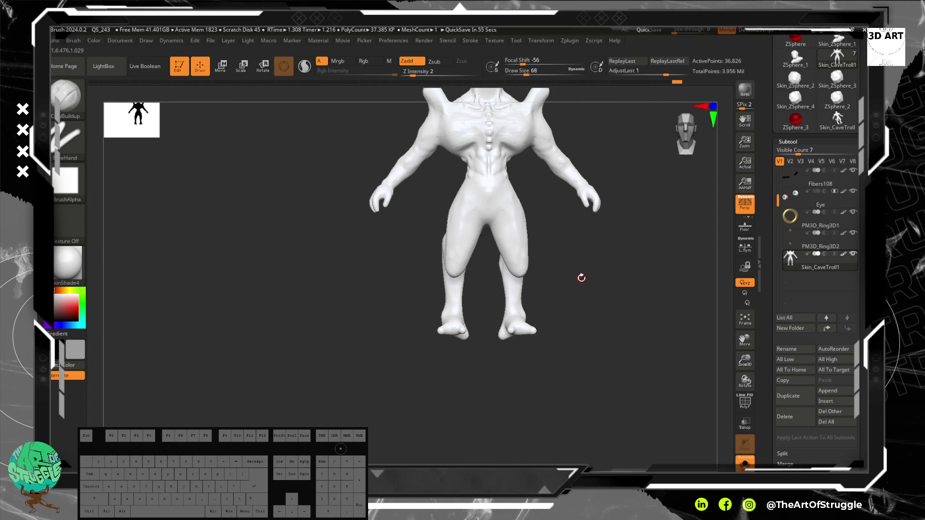
# Build up the side of the hip below the waist with ClayBuildup
pyautogui.moveTo(602, 262)
pyautogui.keyDown('alt'); pyautogui.mouseDown()
pyautogui.moveTo(557, 267)
pyautogui.moveTo(571, 320)
pyautogui.moveTo(545, 201)
pyautogui.moveTo(551, 239)
pyautogui.moveTo(549, 225)
pyautogui.moveTo(533, 236)
pyautogui.moveTo(549, 252)
pyautogui.moveTo(569, 243)
pyautogui.moveTo(537, 213)
pyautogui.moveTo(541, 204)
pyautogui.moveTo(550, 230)
pyautogui.moveTo(553, 205)
pyautogui.moveTo(563, 236)
pyautogui.mouseUp(); pyautogui.keyUp('alt')
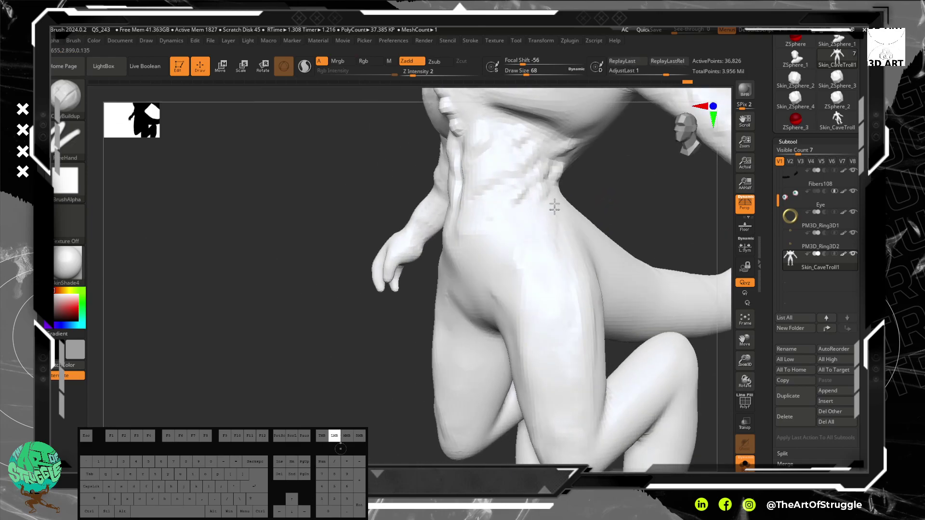
pyautogui.moveTo(560, 230)
pyautogui.mouseDown()
pyautogui.moveTo(563, 264)
pyautogui.moveTo(532, 260)
pyautogui.moveTo(540, 275)
pyautogui.moveTo(545, 231)
pyautogui.moveTo(557, 249)
pyautogui.mouseUp()
pyautogui.keyDown('alt'); pyautogui.moveTo(637, 208); pyautogui.dragTo(622, 63); pyautogui.keyUp('alt')
pyautogui.keyDown('shift'); pyautogui.moveTo(653, 223); pyautogui.dragTo(695, 241); pyautogui.keyUp('shift')
# Add ClayBuildup strokes down the front of the thigh from the hip
pyautogui.keyDown('alt'); pyautogui.moveTo(671, 271); pyautogui.dragTo(670, 325); pyautogui.keyUp('alt')
pyautogui.keyDown('alt'); pyautogui.moveTo(626, 233); pyautogui.dragTo(604, 262); pyautogui.keyUp('alt')
pyautogui.moveTo(507, 235)
pyautogui.mouseDown()
pyautogui.moveTo(492, 261)
pyautogui.moveTo(508, 242)
pyautogui.mouseUp()
pyautogui.moveTo(518, 288); pyautogui.dragTo(532, 304)
# Enlarge ClayBuildup to a draw size of 92 and build up the outer thigh toward the knee
pyautogui.press(']')
pyautogui.press(']')
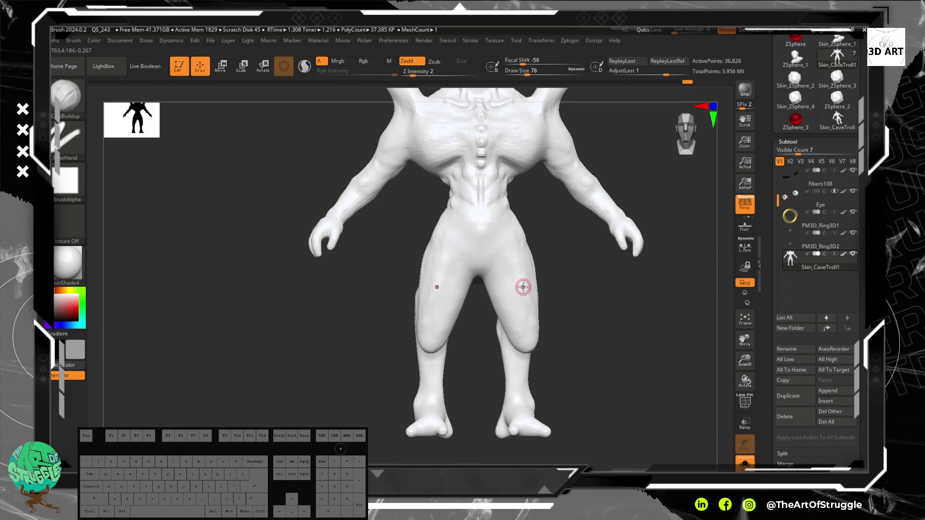
pyautogui.moveTo(554, 287); pyautogui.dragTo(529, 300)
pyautogui.moveTo(532, 260); pyautogui.dragTo(539, 316)
pyautogui.moveTo(539, 317)
pyautogui.mouseDown()
pyautogui.moveTo(542, 331)
pyautogui.moveTo(530, 301)
pyautogui.moveTo(545, 325)
pyautogui.mouseUp()
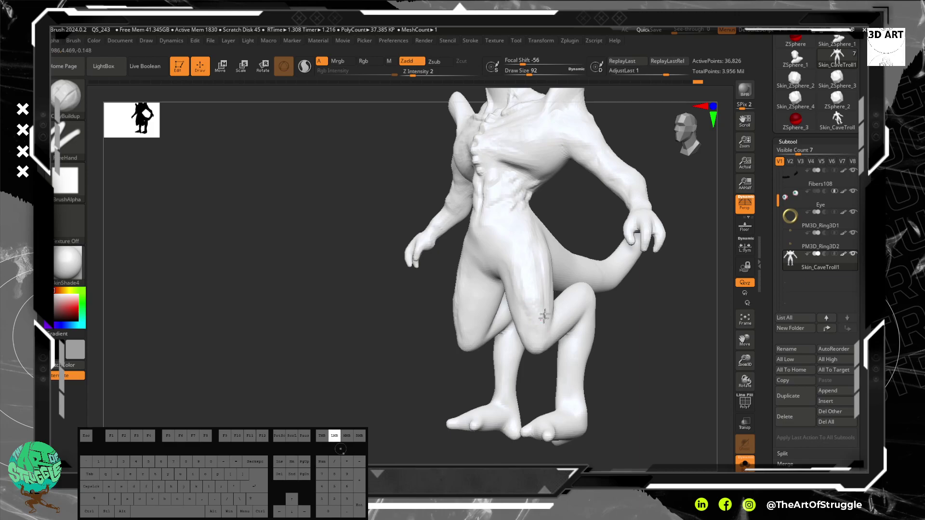
# Build up the front of the thigh above the knee with ClayBuildup and smooth its inner side
pyautogui.moveTo(524, 268)
pyautogui.mouseDown()
pyautogui.moveTo(534, 301)
pyautogui.moveTo(531, 265)
pyautogui.mouseUp()
pyautogui.moveTo(644, 355)
pyautogui.mouseDown()
pyautogui.moveTo(676, 357)
pyautogui.moveTo(638, 327)
pyautogui.mouseUp()
pyautogui.moveTo(509, 260)
pyautogui.mouseDown()
pyautogui.moveTo(502, 309)
pyautogui.moveTo(491, 306)
pyautogui.moveTo(503, 298)
pyautogui.moveTo(515, 333)
pyautogui.moveTo(499, 284)
pyautogui.moveTo(494, 324)
pyautogui.moveTo(505, 324)
pyautogui.mouseUp()
pyautogui.moveTo(591, 325); pyautogui.dragTo(510, 254)
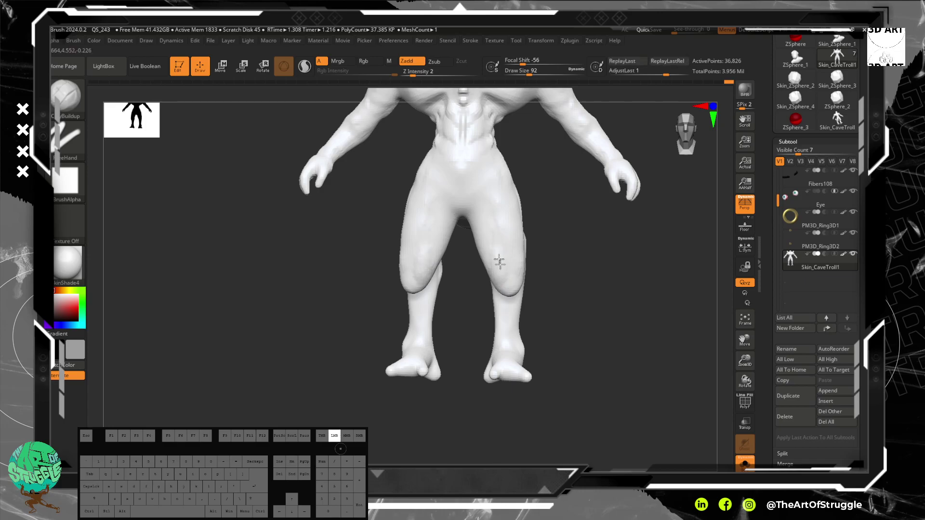
pyautogui.press('shift')
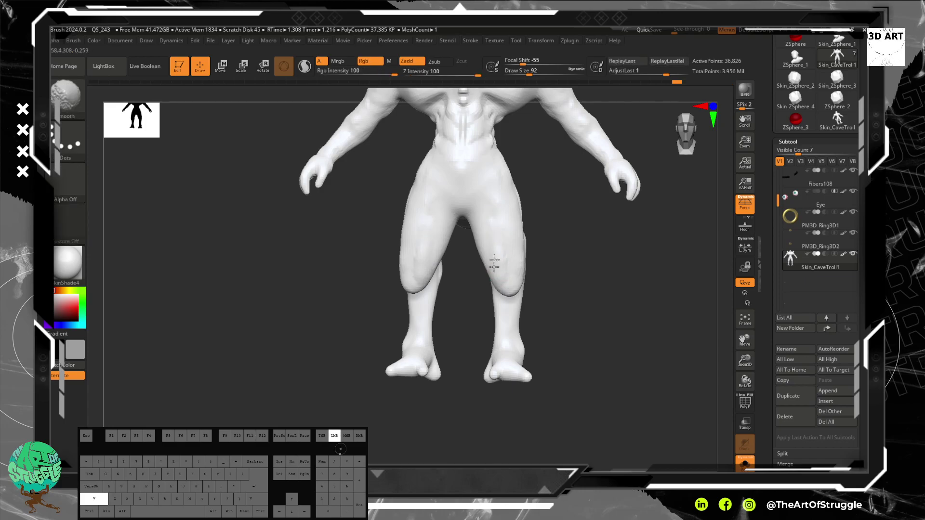
pyautogui.moveTo(502, 261)
pyautogui.keyDown('shift'); pyautogui.mouseDown()
pyautogui.moveTo(505, 271)
pyautogui.moveTo(499, 200)
pyautogui.moveTo(519, 236)
pyautogui.moveTo(499, 196)
pyautogui.moveTo(513, 210)
pyautogui.mouseUp(); pyautogui.keyUp('shift')
pyautogui.moveTo(612, 241)
pyautogui.mouseDown()
pyautogui.moveTo(535, 258)
pyautogui.moveTo(500, 244)
pyautogui.moveTo(505, 254)
pyautogui.moveTo(524, 196)
pyautogui.moveTo(510, 242)
pyautogui.moveTo(518, 218)
pyautogui.moveTo(509, 211)
pyautogui.moveTo(508, 244)
pyautogui.mouseUp()
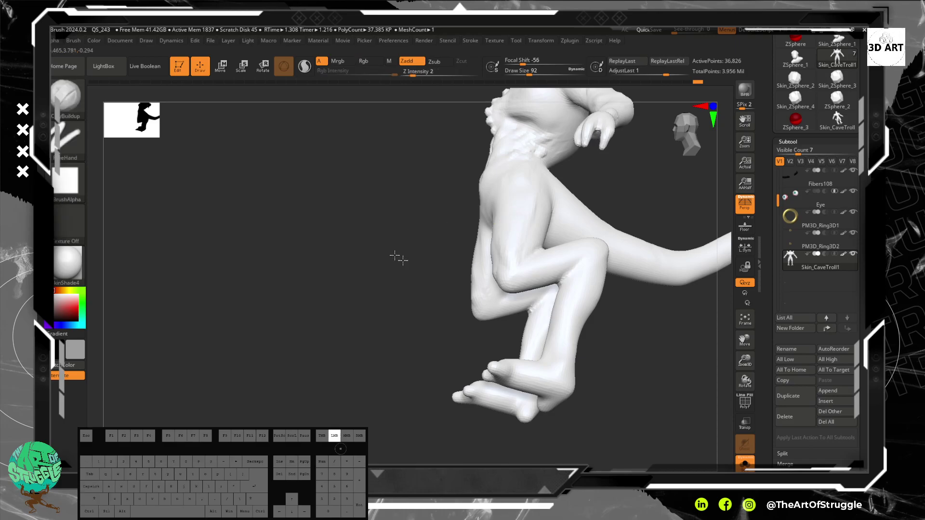
# Shape the knee and the bent joint behind it with ClayBuildup and Smooth
pyautogui.moveTo(397, 256); pyautogui.dragTo(441, 262)
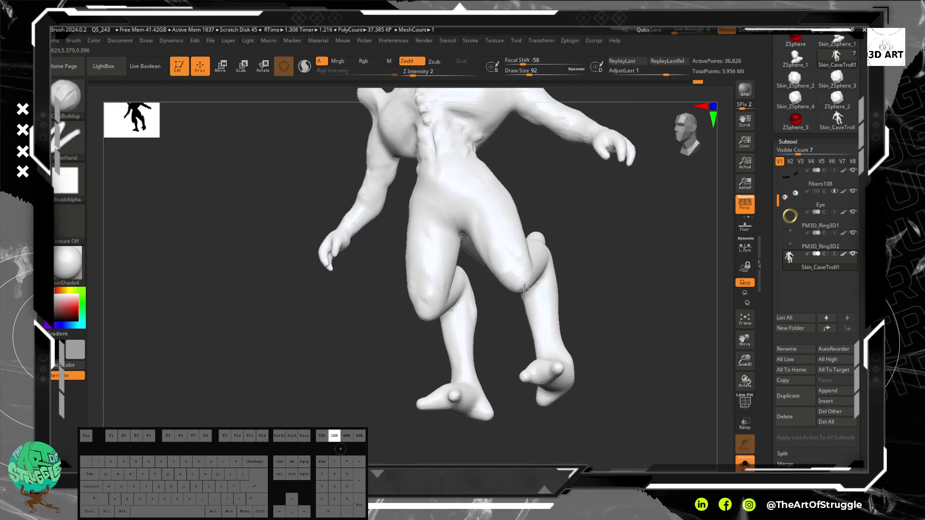
pyautogui.moveTo(625, 286)
pyautogui.mouseDown()
pyautogui.moveTo(602, 318)
pyautogui.moveTo(611, 315)
pyautogui.mouseUp()
pyautogui.moveTo(578, 232)
pyautogui.mouseDown()
pyautogui.moveTo(553, 250)
pyautogui.moveTo(588, 233)
pyautogui.mouseUp()
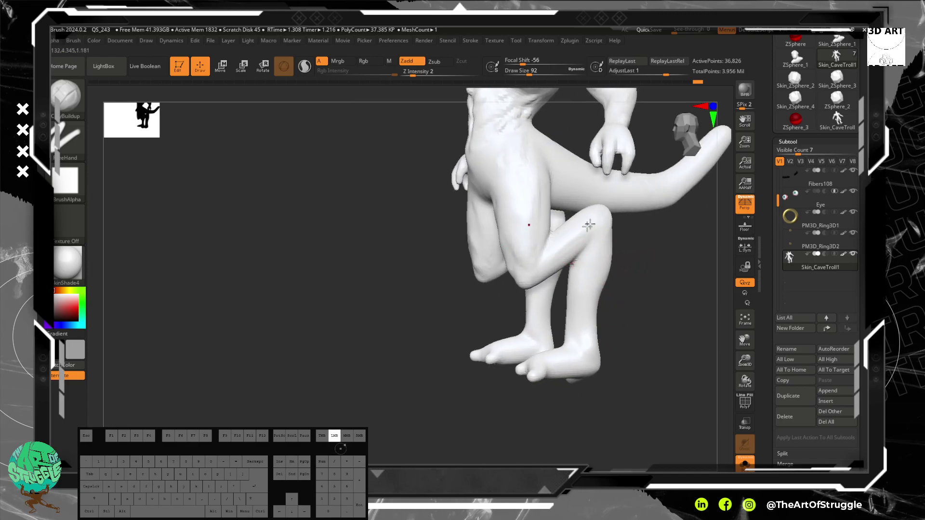
pyautogui.moveTo(660, 268)
pyautogui.mouseDown()
pyautogui.moveTo(587, 284)
pyautogui.moveTo(600, 255)
pyautogui.moveTo(581, 231)
pyautogui.moveTo(611, 248)
pyautogui.mouseUp()
pyautogui.keyDown('shift'); pyautogui.moveTo(602, 292); pyautogui.dragTo(605, 316); pyautogui.keyUp('shift')
# Sculpt the lower leg from the bent joint down toward the ankle with ClayBuildup strokes
pyautogui.keyDown('alt'); pyautogui.moveTo(634, 359); pyautogui.dragTo(578, 267); pyautogui.keyUp('alt')
pyautogui.moveTo(563, 293)
pyautogui.keyDown('alt'); pyautogui.mouseDown()
pyautogui.moveTo(543, 285)
pyautogui.moveTo(553, 289)
pyautogui.mouseUp(); pyautogui.keyUp('alt')
pyautogui.moveTo(487, 271)
pyautogui.mouseDown()
pyautogui.moveTo(541, 305)
pyautogui.moveTo(656, 266)
pyautogui.mouseUp()
pyautogui.moveTo(602, 294)
pyautogui.mouseDown()
pyautogui.moveTo(627, 303)
pyautogui.moveTo(561, 272)
pyautogui.mouseUp()
pyautogui.moveTo(581, 238)
pyautogui.keyDown('alt'); pyautogui.mouseDown()
pyautogui.moveTo(597, 227)
pyautogui.moveTo(587, 202)
pyautogui.moveTo(606, 223)
pyautogui.mouseUp(); pyautogui.keyUp('alt')
pyautogui.keyDown('shift'); pyautogui.moveTo(696, 225); pyautogui.dragTo(642, 194); pyautogui.keyUp('shift')
pyautogui.moveTo(571, 169)
pyautogui.keyDown('alt'); pyautogui.mouseDown()
pyautogui.moveTo(566, 163)
pyautogui.moveTo(574, 227)
pyautogui.moveTo(576, 174)
pyautogui.mouseUp(); pyautogui.keyUp('alt')
pyautogui.moveTo(653, 217); pyautogui.dragTo(575, 210)
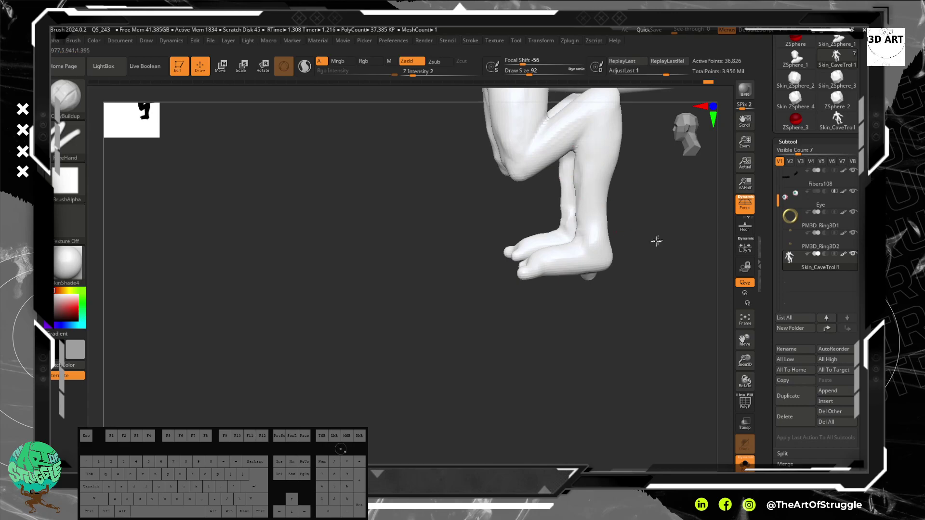
# Define the muscles at the back and side of the calf by adding and carving with ClayBuildup
pyautogui.moveTo(656, 239); pyautogui.dragTo(607, 177)
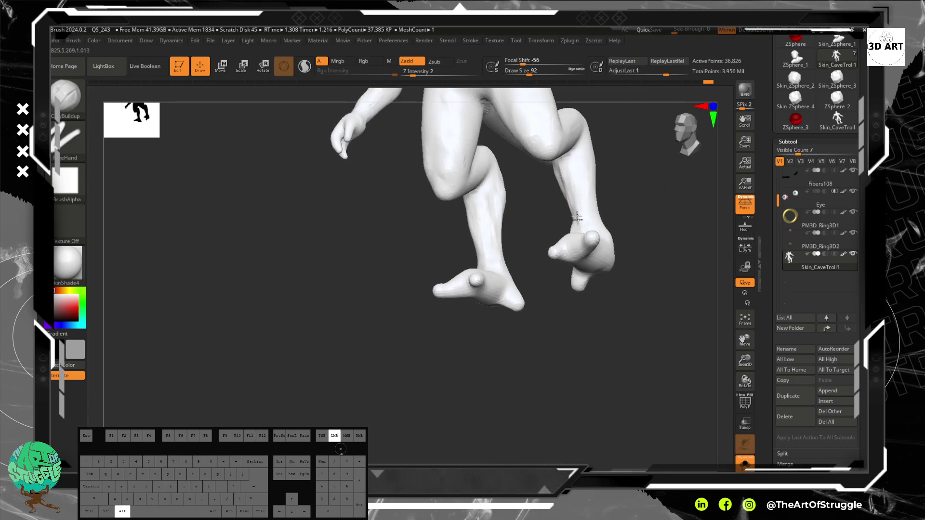
pyautogui.moveTo(642, 182); pyautogui.dragTo(608, 179)
pyautogui.moveTo(604, 218); pyautogui.dragTo(621, 239)
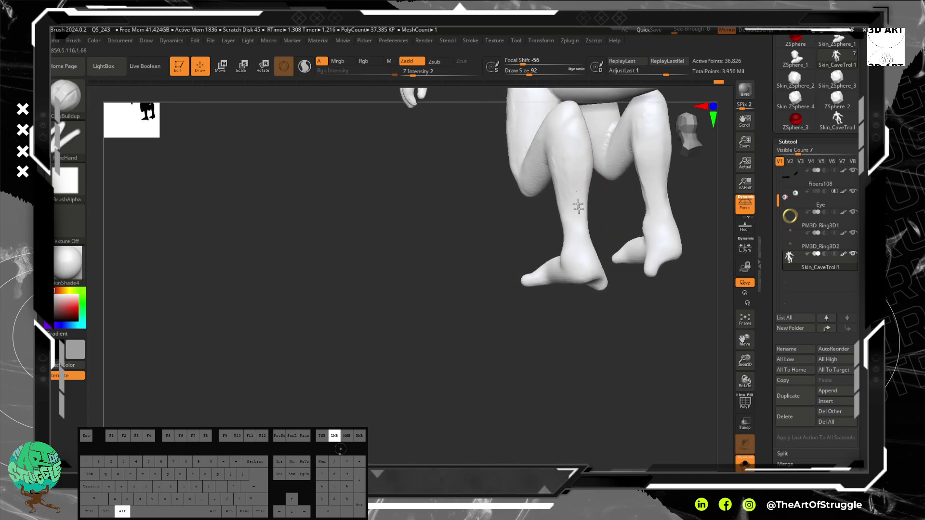
pyautogui.moveTo(568, 146)
pyautogui.keyDown('alt'); pyautogui.mouseDown()
pyautogui.moveTo(624, 322)
pyautogui.moveTo(564, 322)
pyautogui.moveTo(577, 347)
pyautogui.moveTo(490, 317)
pyautogui.moveTo(526, 355)
pyautogui.mouseUp(); pyautogui.keyUp('alt')
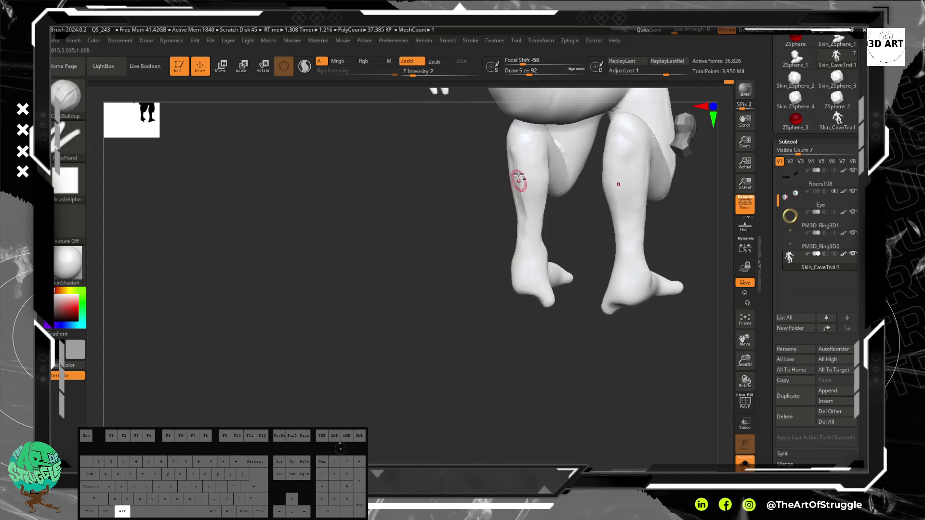
pyautogui.moveTo(530, 217)
pyautogui.keyDown('alt'); pyautogui.mouseDown()
pyautogui.moveTo(544, 151)
pyautogui.moveTo(534, 157)
pyautogui.mouseUp(); pyautogui.keyUp('alt')
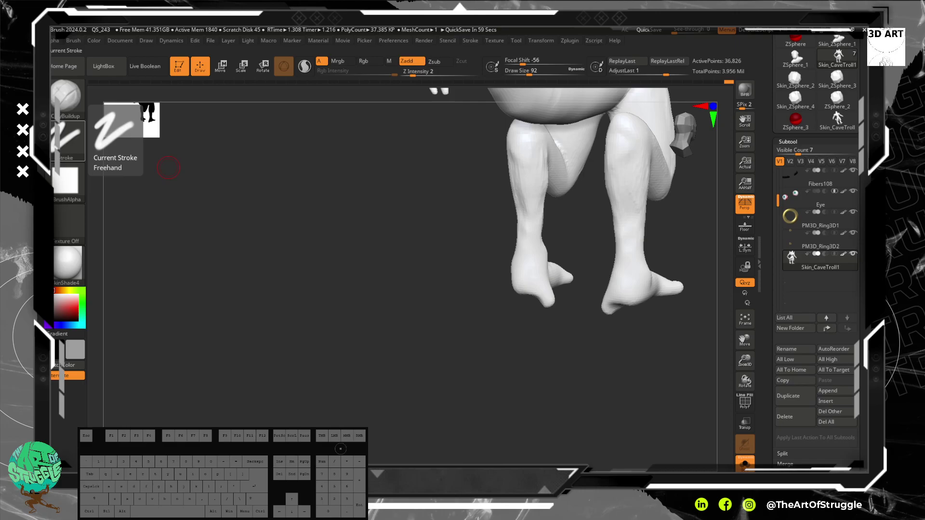
# Smooth the sculpted strokes on the front and inner side of the lower leg
pyautogui.moveTo(433, 351)
pyautogui.mouseDown()
pyautogui.moveTo(477, 352)
pyautogui.moveTo(467, 347)
pyautogui.moveTo(572, 391)
pyautogui.mouseUp()
pyautogui.press('shift')
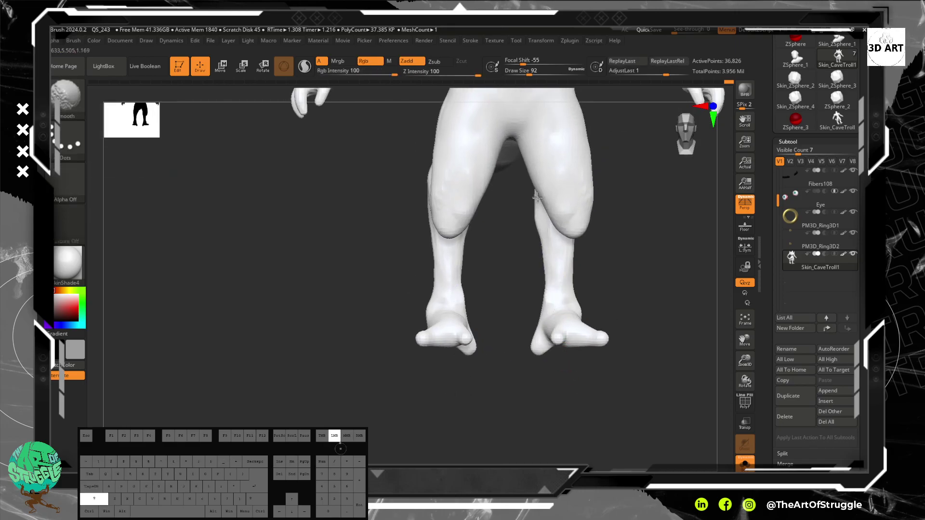
pyautogui.moveTo(597, 287)
pyautogui.keyDown('shift'); pyautogui.mouseDown()
pyautogui.moveTo(578, 287)
pyautogui.moveTo(555, 208)
pyautogui.moveTo(602, 263)
pyautogui.mouseUp(); pyautogui.keyUp('shift')
# Try to flatten the outer side and back of the lower leg with the Flatten brush
pyautogui.press('b')
pyautogui.press('f')
pyautogui.press('l')
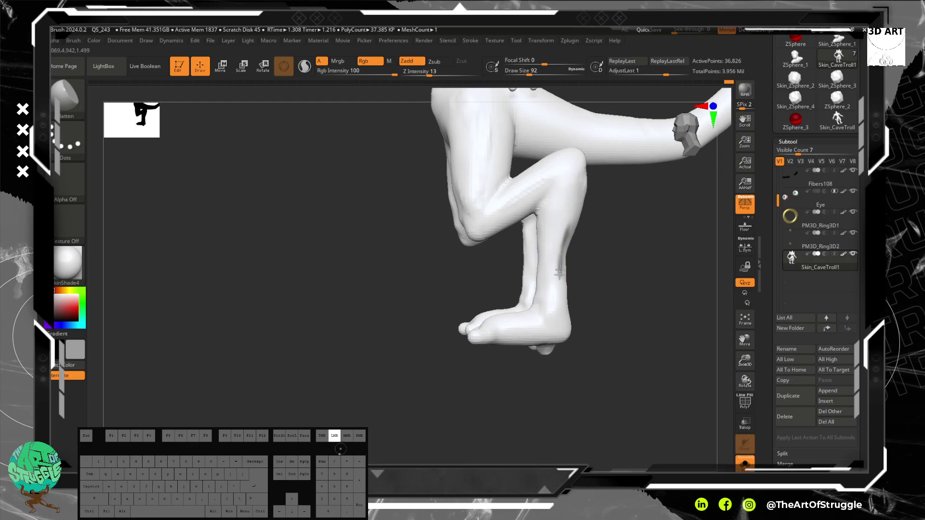
pyautogui.moveTo(559, 275); pyautogui.dragTo(567, 218)
pyautogui.hotkey('ctrl', 'z')
pyautogui.moveTo(623, 254)
pyautogui.keyDown('alt'); pyautogui.mouseDown()
pyautogui.moveTo(621, 314)
pyautogui.moveTo(611, 312)
pyautogui.mouseUp(); pyautogui.keyUp('alt')
pyautogui.moveTo(576, 210); pyautogui.dragTo(543, 323)
pyautogui.moveTo(639, 314)
pyautogui.mouseDown()
pyautogui.moveTo(587, 315)
pyautogui.moveTo(594, 303)
pyautogui.mouseUp()
pyautogui.hotkey('ctrl', 'z')
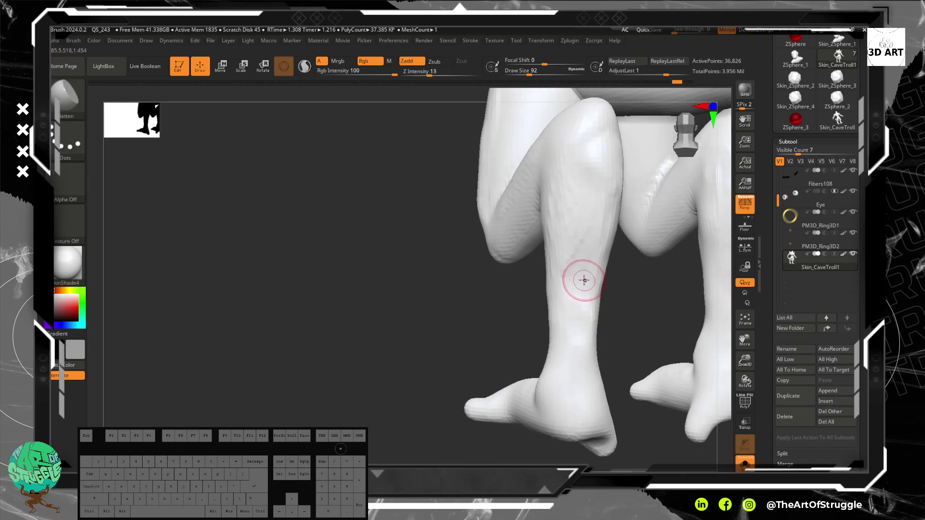
# Plane the back of the lower leg down toward the ankle with the Planar brush
pyautogui.press('b')
pyautogui.press('p')
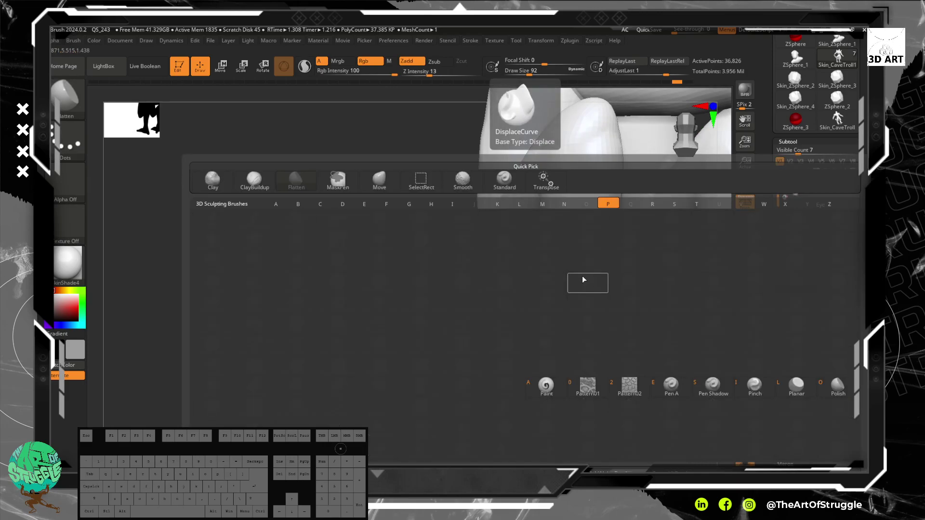
pyautogui.press('l')
pyautogui.moveTo(584, 277)
pyautogui.mouseDown()
pyautogui.moveTo(572, 245)
pyautogui.moveTo(578, 318)
pyautogui.moveTo(566, 337)
pyautogui.moveTo(588, 371)
pyautogui.mouseUp()
pyautogui.moveTo(496, 314)
pyautogui.mouseDown()
pyautogui.moveTo(495, 324)
pyautogui.moveTo(444, 283)
pyautogui.moveTo(437, 320)
pyautogui.moveTo(573, 270)
pyautogui.mouseUp()
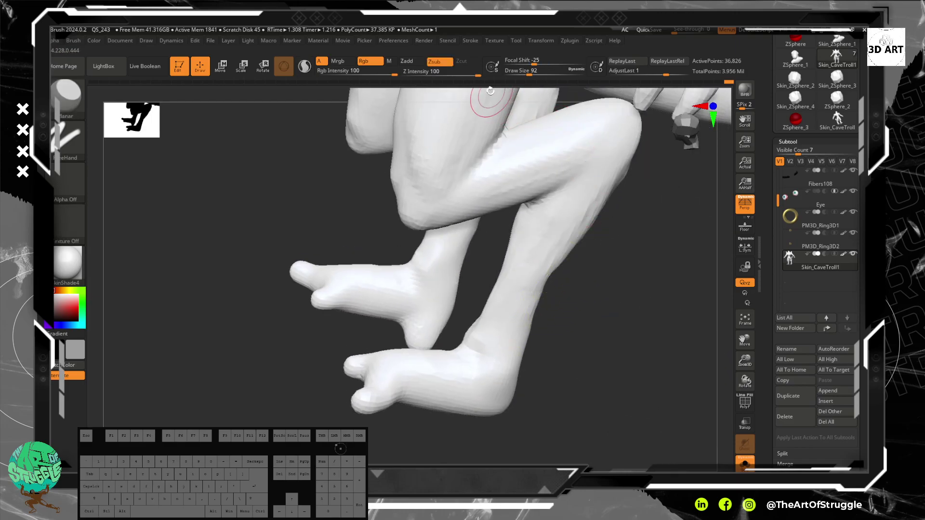
# Set Planar to Z Intensity 2 with Rgb off, clear the mask and plane the leg segment behind the knee
pyautogui.moveTo(471, 70); pyautogui.dragTo(418, 86)
pyautogui.moveTo(499, 165)
pyautogui.mouseDown()
pyautogui.moveTo(539, 234)
pyautogui.moveTo(621, 174)
pyautogui.moveTo(622, 185)
pyautogui.mouseUp()
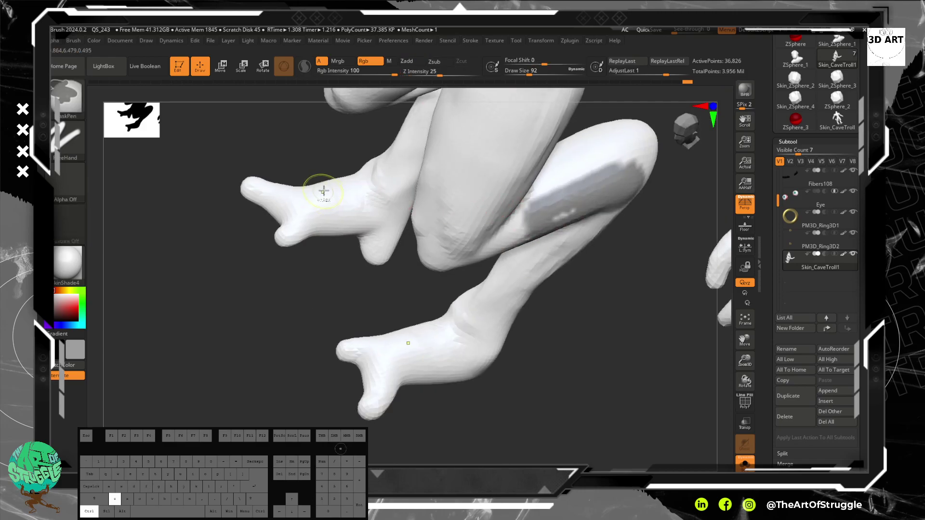
pyautogui.keyDown('ctrl'); pyautogui.moveTo(219, 231); pyautogui.dragTo(192, 241); pyautogui.keyUp('ctrl')
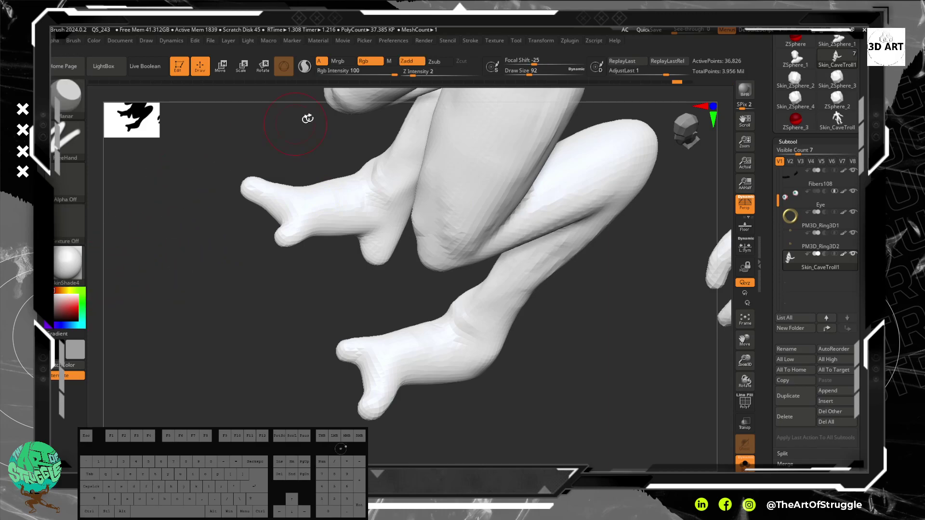
pyautogui.moveTo(554, 325); pyautogui.dragTo(560, 270)
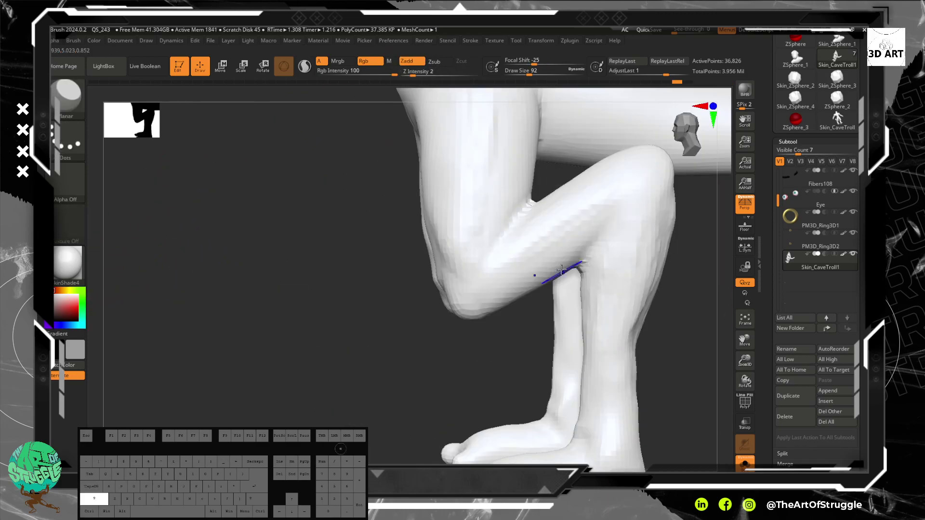
pyautogui.click(369, 62)
pyautogui.moveTo(606, 212); pyautogui.dragTo(512, 242)
pyautogui.moveTo(454, 296); pyautogui.dragTo(565, 232)
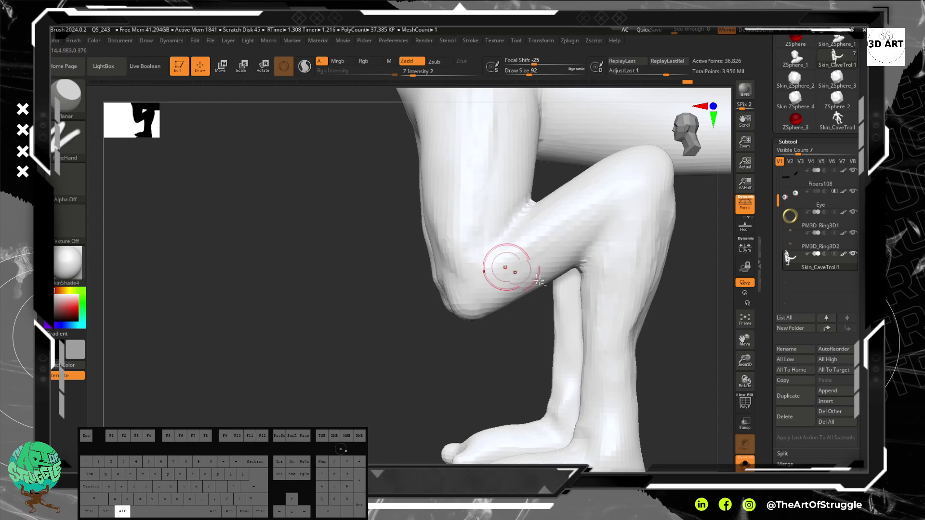
# Plane the calf with the Planar brush and smooth its surface down to the ankle
pyautogui.moveTo(636, 278)
pyautogui.keyDown('alt'); pyautogui.mouseDown()
pyautogui.moveTo(575, 260)
pyautogui.moveTo(472, 159)
pyautogui.mouseUp(); pyautogui.keyUp('alt')
pyautogui.moveTo(466, 261); pyautogui.dragTo(465, 258)
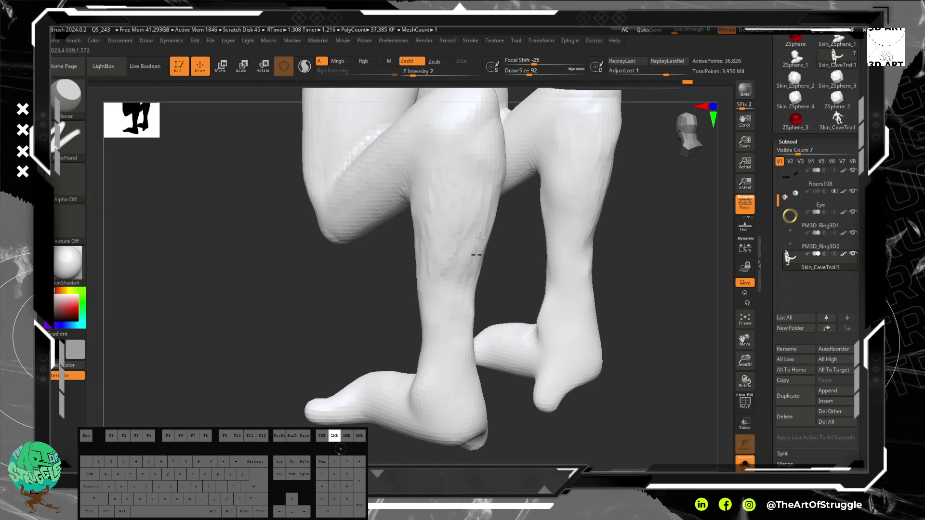
pyautogui.press('shift')
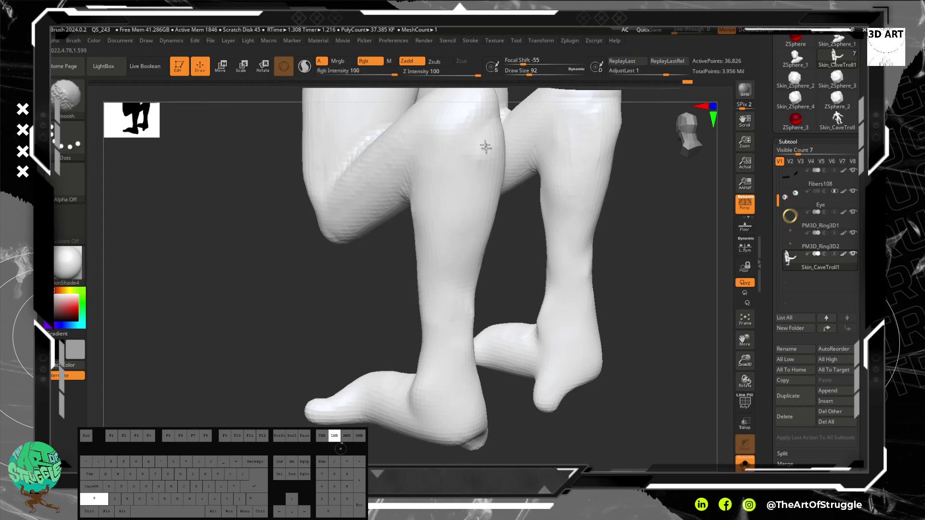
pyautogui.keyDown('shift'); pyautogui.moveTo(452, 317); pyautogui.dragTo(450, 180); pyautogui.keyUp('shift')
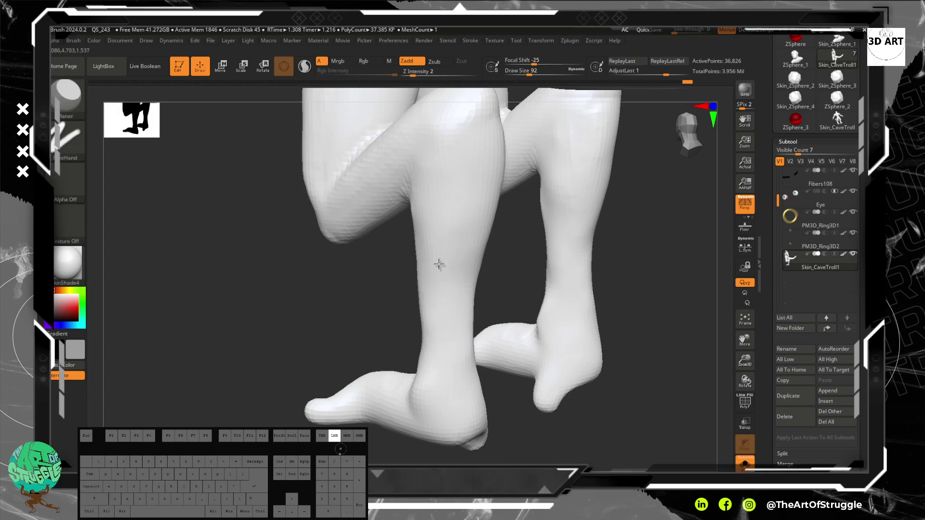
# Switch to the Flatten brush and set it to Zadd with Rgb turned off
pyautogui.press('b')
pyautogui.press('f')
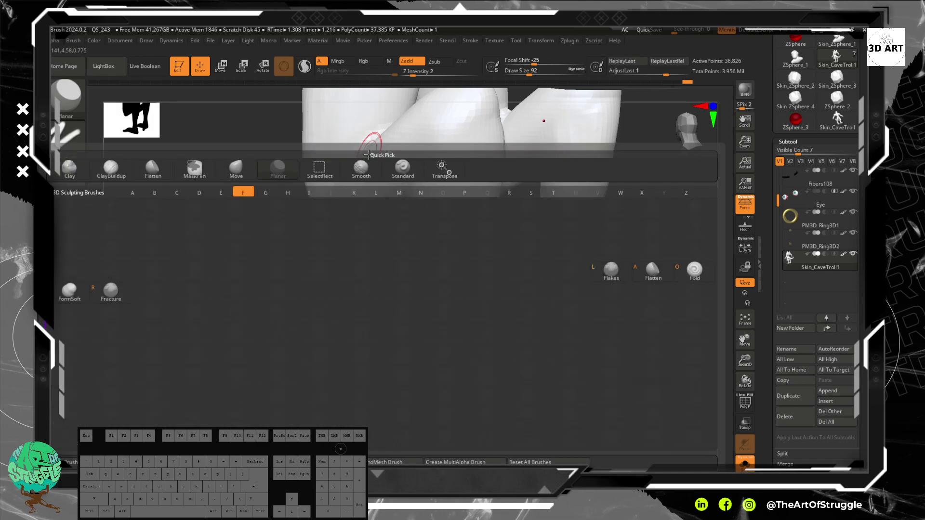
pyautogui.press('a')
pyautogui.click(382, 61)
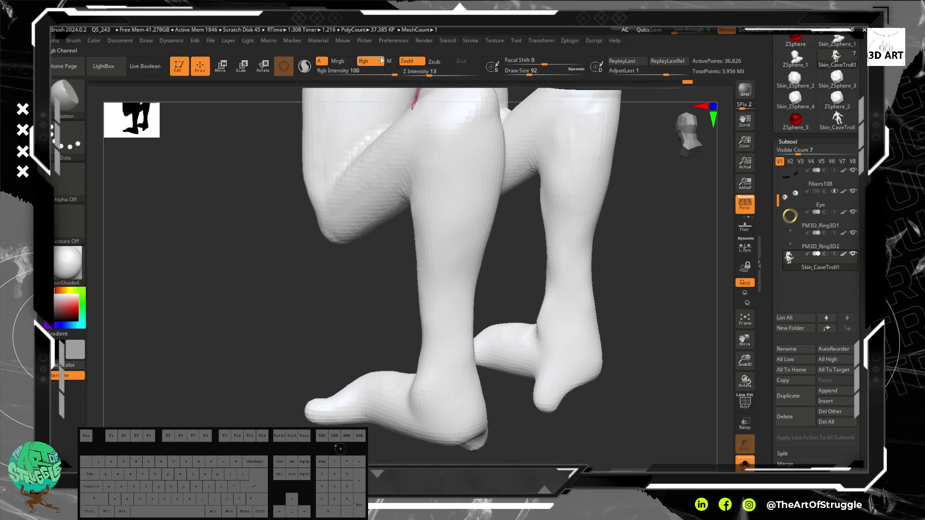
pyautogui.moveTo(454, 181); pyautogui.dragTo(445, 352)
pyautogui.hotkey('ctrl', 'z')
pyautogui.click(406, 61)
pyautogui.click(371, 62)
# Flatten the surfaces of the lower leg, ankle and heel with the Flatten brush
pyautogui.moveTo(444, 292); pyautogui.dragTo(448, 295)
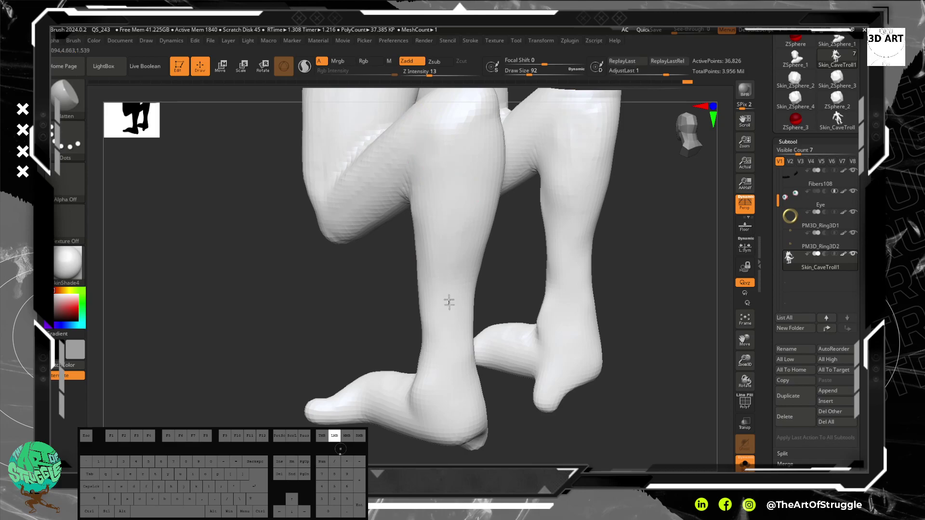
pyautogui.moveTo(455, 439); pyautogui.dragTo(441, 438)
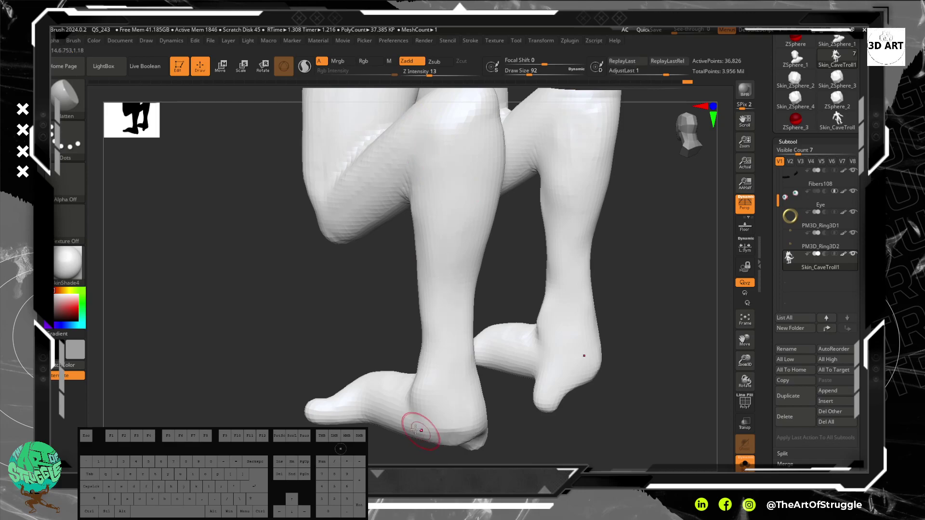
pyautogui.moveTo(316, 337)
pyautogui.mouseDown()
pyautogui.moveTo(381, 336)
pyautogui.moveTo(439, 428)
pyautogui.moveTo(430, 384)
pyautogui.mouseUp()
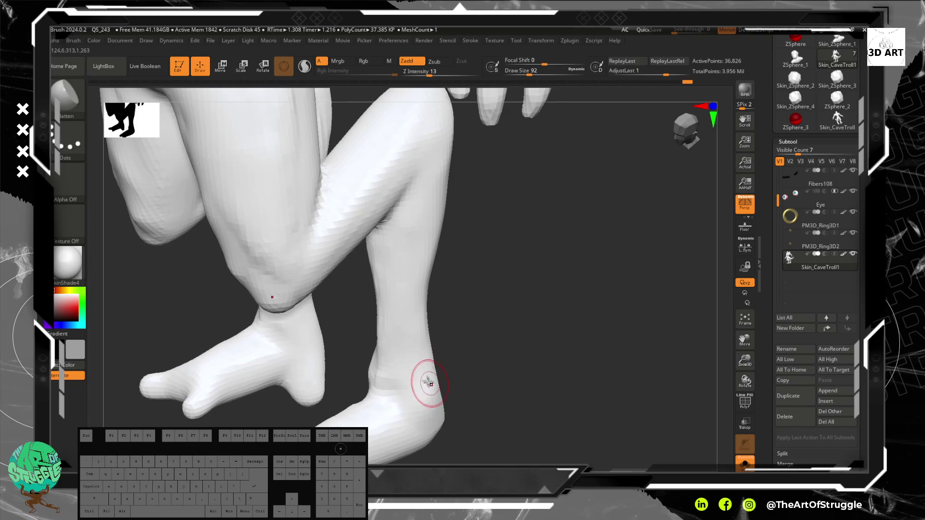
pyautogui.moveTo(436, 422); pyautogui.dragTo(475, 283)
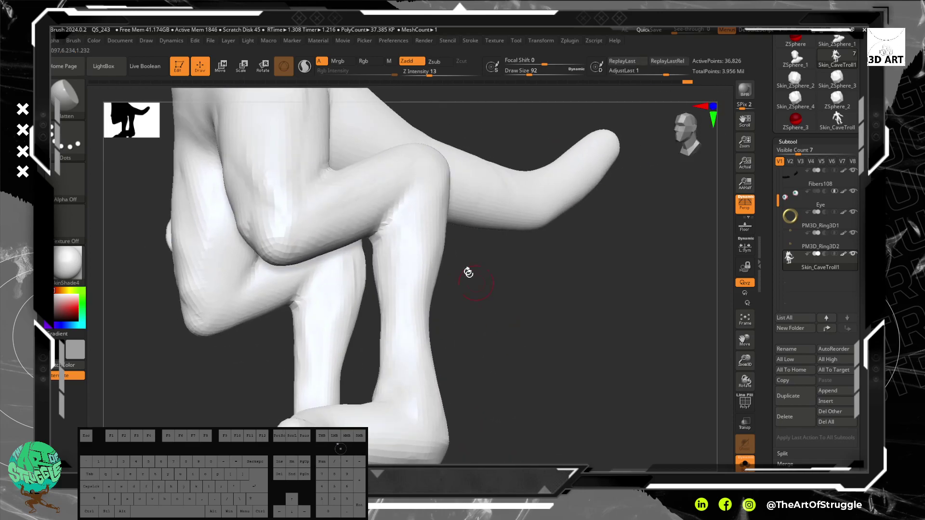
pyautogui.moveTo(533, 313)
pyautogui.mouseDown()
pyautogui.moveTo(553, 305)
pyautogui.moveTo(548, 312)
pyautogui.mouseUp()
pyautogui.moveTo(448, 267); pyautogui.dragTo(496, 364)
# Flatten the underside of the chest muscles and the side of the ribcage
pyautogui.moveTo(619, 314)
pyautogui.mouseDown()
pyautogui.moveTo(622, 299)
pyautogui.moveTo(652, 329)
pyautogui.moveTo(638, 258)
pyautogui.moveTo(620, 320)
pyautogui.moveTo(450, 239)
pyautogui.mouseUp()
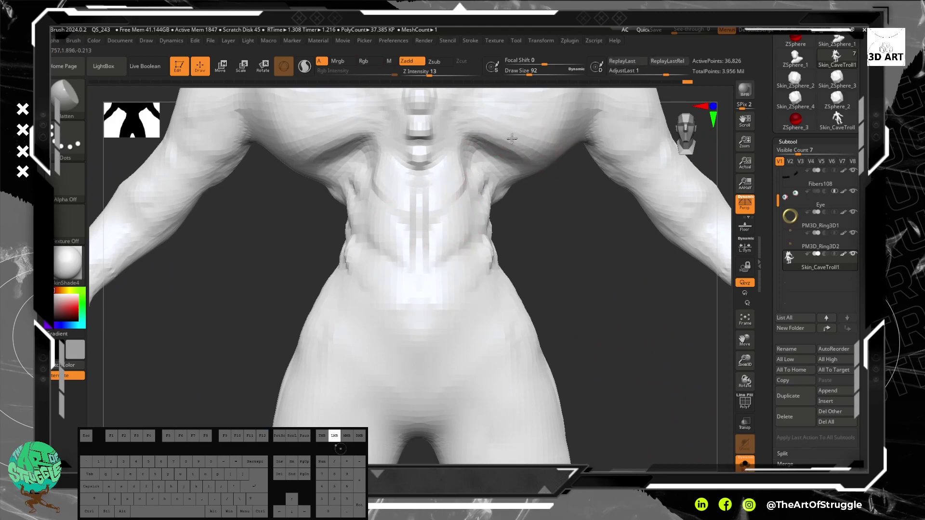
pyautogui.moveTo(576, 274)
pyautogui.mouseDown()
pyautogui.moveTo(539, 281)
pyautogui.moveTo(520, 195)
pyautogui.mouseUp()
pyautogui.moveTo(543, 124); pyautogui.dragTo(553, 247)
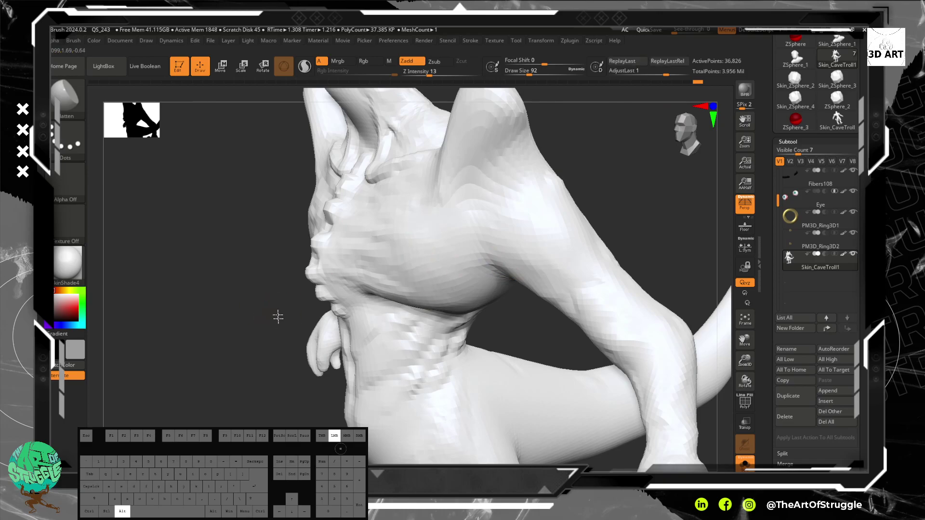
# Flatten the upper back below the shoulders with the Flatten brush
pyautogui.press('f')
pyautogui.moveTo(264, 219)
pyautogui.mouseDown()
pyautogui.moveTo(294, 263)
pyautogui.moveTo(251, 244)
pyautogui.moveTo(401, 276)
pyautogui.moveTo(398, 301)
pyautogui.mouseUp()
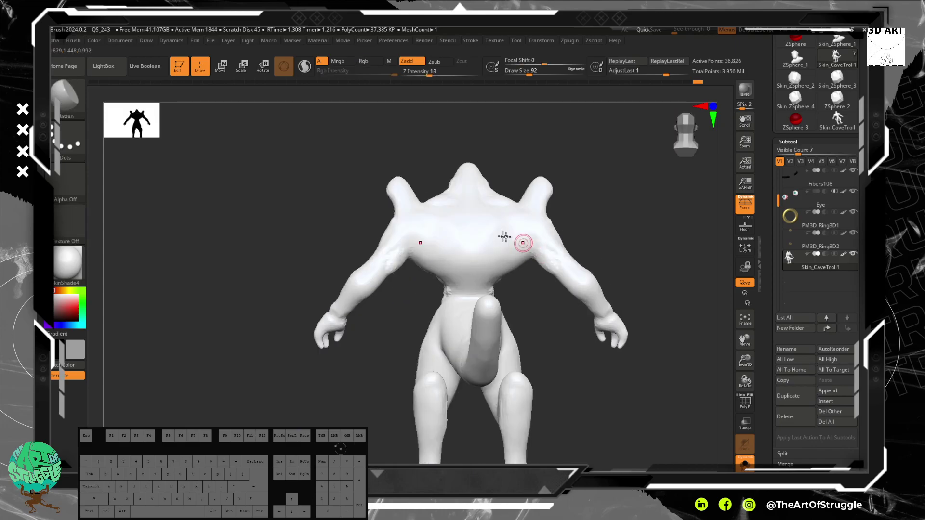
pyautogui.keyDown('alt'); pyautogui.moveTo(661, 303); pyautogui.dragTo(631, 350); pyautogui.keyUp('alt')
pyautogui.keyDown('shift'); pyautogui.moveTo(592, 374); pyautogui.dragTo(674, 372); pyautogui.keyUp('shift')
pyautogui.keyDown('alt'); pyautogui.moveTo(557, 196); pyautogui.dragTo(595, 289); pyautogui.keyUp('alt')
pyautogui.moveTo(557, 230)
pyautogui.keyDown('alt'); pyautogui.mouseDown()
pyautogui.moveTo(582, 268)
pyautogui.moveTo(588, 223)
pyautogui.moveTo(591, 260)
pyautogui.moveTo(558, 274)
pyautogui.moveTo(630, 252)
pyautogui.moveTo(615, 250)
pyautogui.mouseUp(); pyautogui.keyUp('alt')
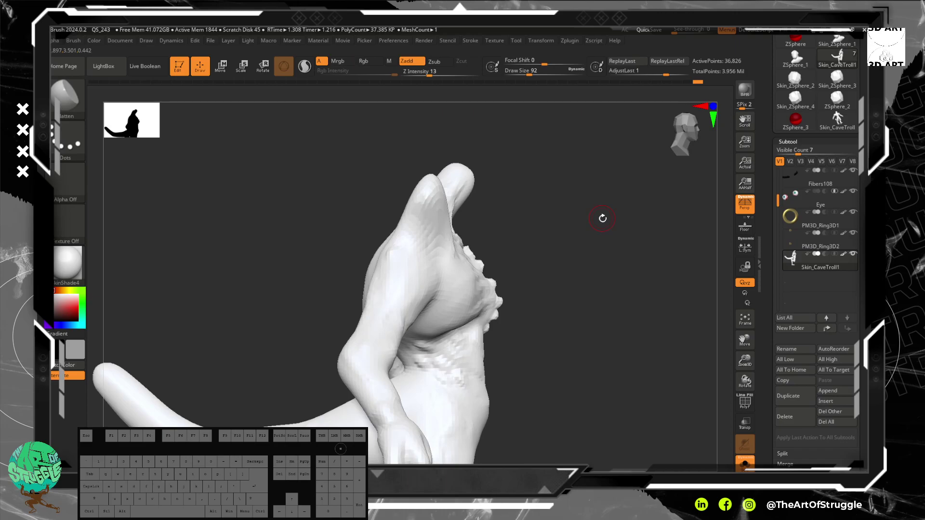
# Flatten the front of the hip and thigh down toward the knee
pyautogui.moveTo(569, 293)
pyautogui.keyDown('alt'); pyautogui.mouseDown()
pyautogui.moveTo(559, 283)
pyautogui.moveTo(593, 355)
pyautogui.moveTo(565, 303)
pyautogui.moveTo(569, 320)
pyautogui.moveTo(563, 285)
pyautogui.moveTo(557, 291)
pyautogui.moveTo(571, 215)
pyautogui.moveTo(501, 355)
pyautogui.moveTo(491, 310)
pyautogui.moveTo(521, 383)
pyautogui.moveTo(507, 299)
pyautogui.moveTo(491, 337)
pyautogui.moveTo(451, 249)
pyautogui.mouseUp(); pyautogui.keyUp('alt')
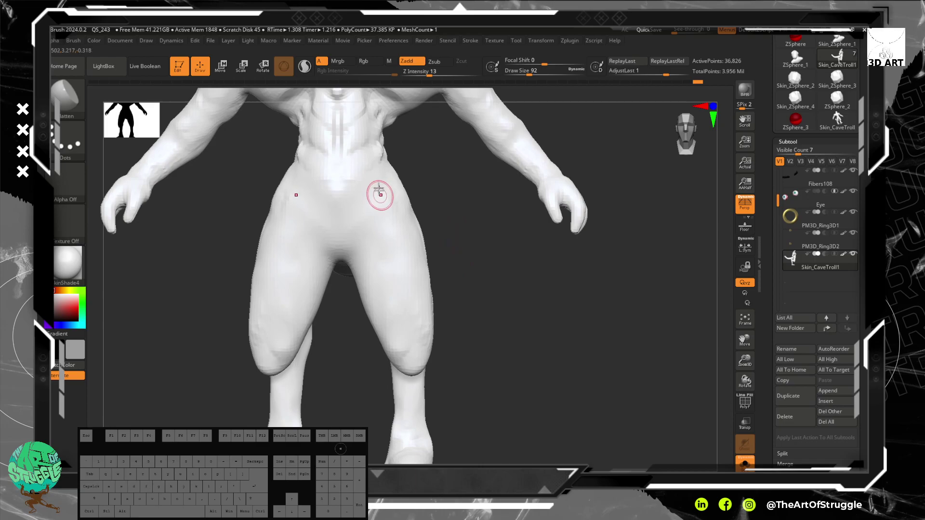
pyautogui.moveTo(378, 222); pyautogui.dragTo(402, 282)
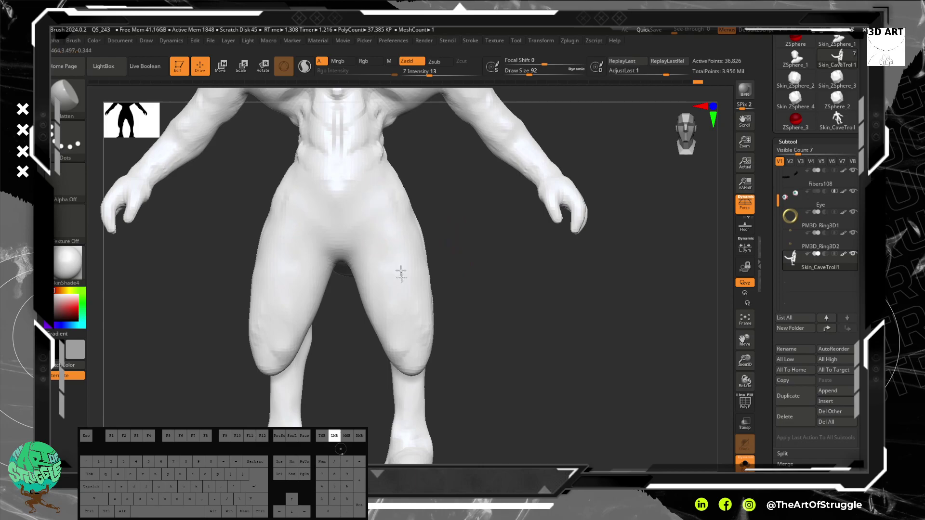
pyautogui.moveTo(383, 335); pyautogui.dragTo(391, 346)
# Carve creases from the front of the hip down the inner thigh with the DamStandard brush at draw size 60
pyautogui.press('b')
pyautogui.press('s')
pyautogui.press('t')
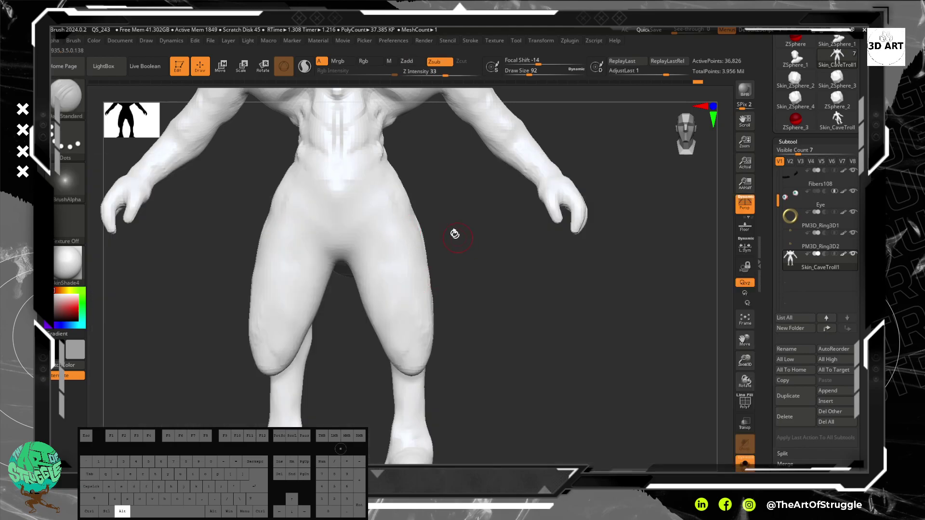
pyautogui.moveTo(448, 223)
pyautogui.keyDown('alt'); pyautogui.mouseDown()
pyautogui.moveTo(429, 221)
pyautogui.moveTo(394, 263)
pyautogui.mouseUp(); pyautogui.keyUp('alt')
pyautogui.hotkey('ctrl', 'z')
pyautogui.press('[')
pyautogui.press('[')
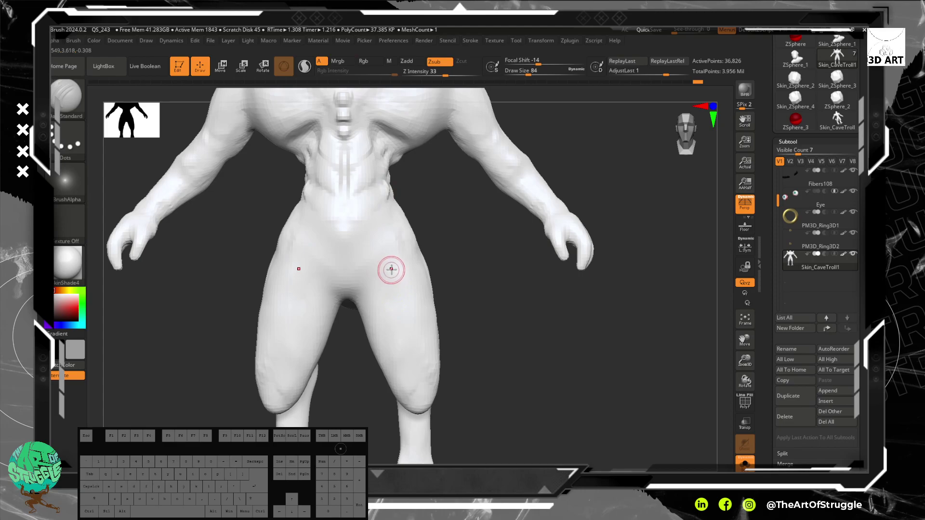
pyautogui.press('[')
pyautogui.moveTo(401, 229); pyautogui.dragTo(398, 265)
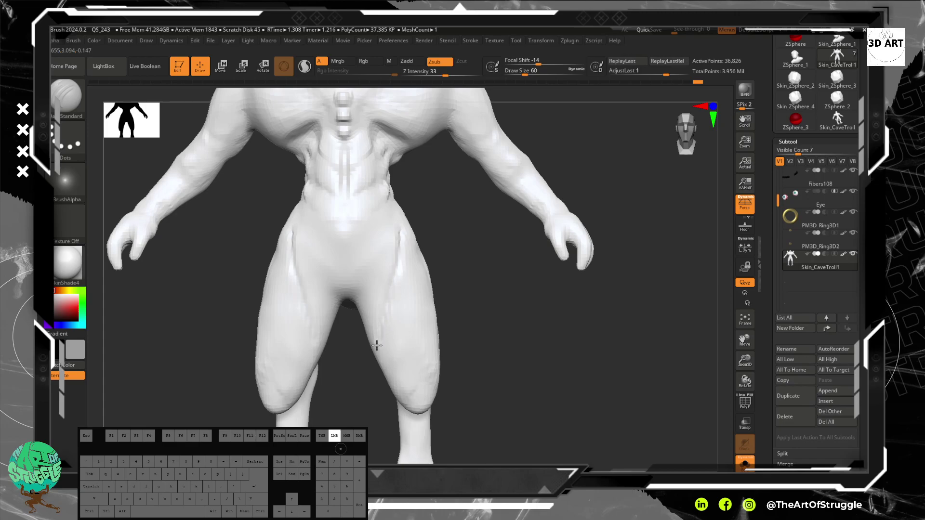
pyautogui.keyDown('alt'); pyautogui.moveTo(489, 329); pyautogui.dragTo(475, 268); pyautogui.keyUp('alt')
pyautogui.moveTo(378, 238); pyautogui.dragTo(384, 261)
# Carve muscle creases around the knee and down the lower leg to the ankle
pyautogui.moveTo(439, 276); pyautogui.dragTo(405, 265)
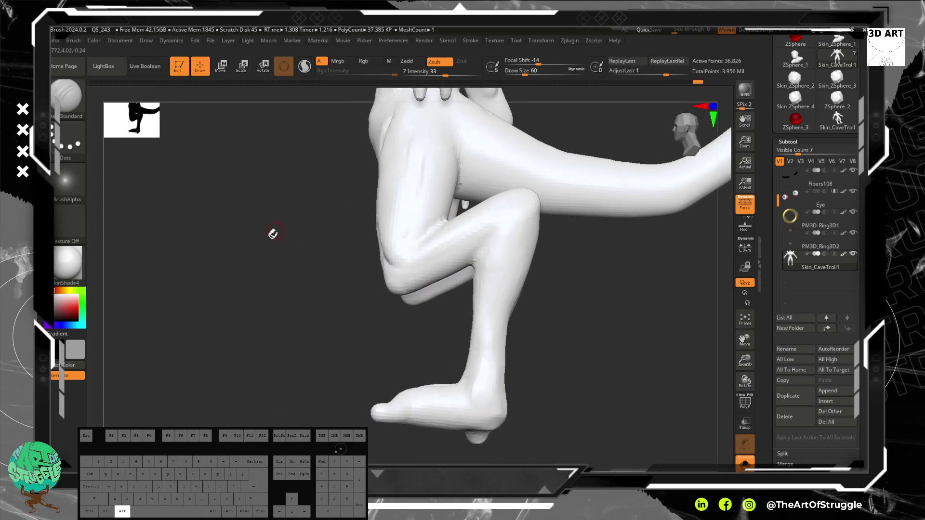
pyautogui.moveTo(573, 319); pyautogui.dragTo(436, 205)
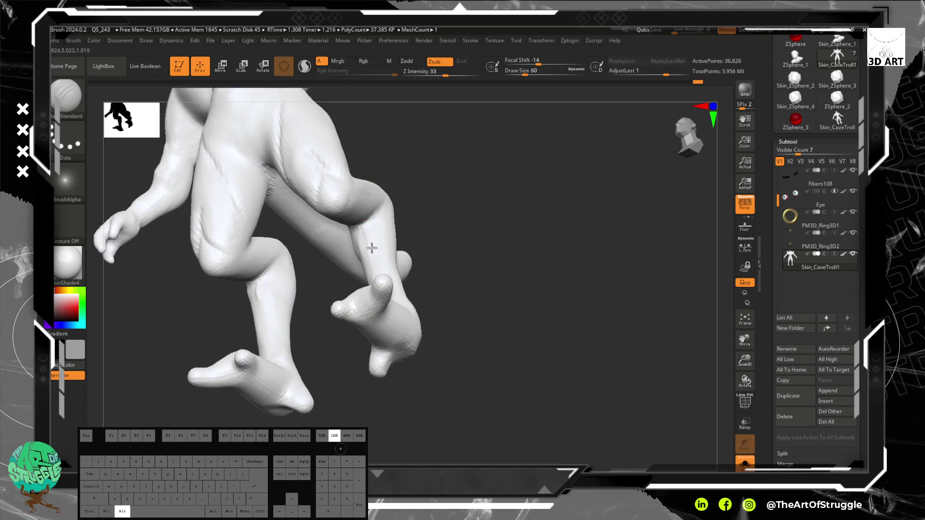
pyautogui.moveTo(371, 247)
pyautogui.mouseDown()
pyautogui.moveTo(496, 277)
pyautogui.moveTo(422, 282)
pyautogui.mouseUp()
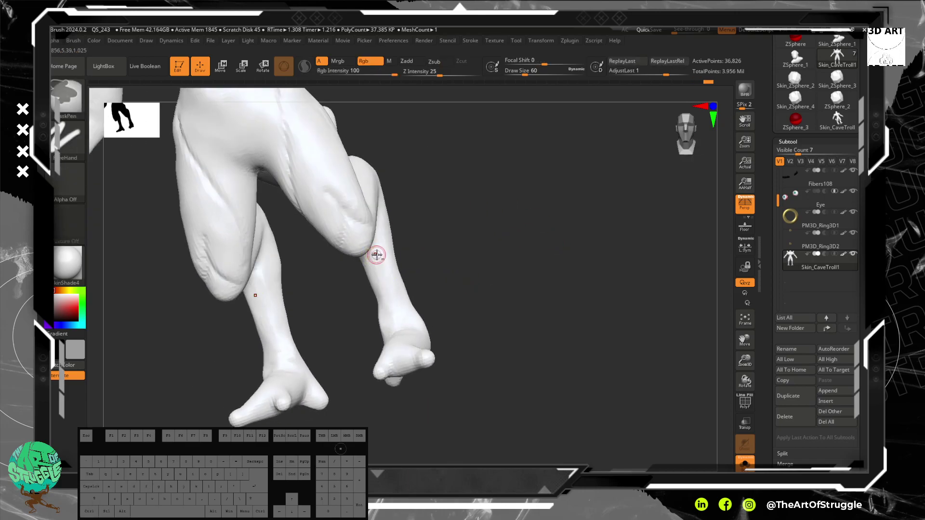
pyautogui.moveTo(448, 250)
pyautogui.mouseDown()
pyautogui.moveTo(472, 221)
pyautogui.moveTo(398, 220)
pyautogui.moveTo(398, 303)
pyautogui.moveTo(450, 262)
pyautogui.moveTo(433, 290)
pyautogui.mouseUp()
pyautogui.hotkey('ctrl', 'z')
pyautogui.keyDown('alt'); pyautogui.moveTo(369, 228); pyautogui.dragTo(381, 277); pyautogui.keyUp('alt')
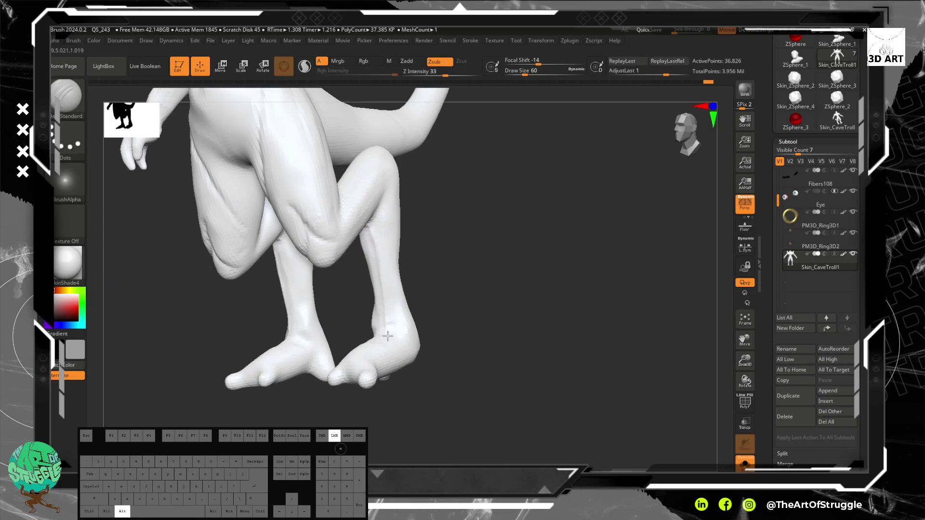
pyautogui.keyDown('alt'); pyautogui.moveTo(387, 336); pyautogui.dragTo(389, 337); pyautogui.keyUp('alt')
pyautogui.moveTo(460, 263); pyautogui.dragTo(381, 208)
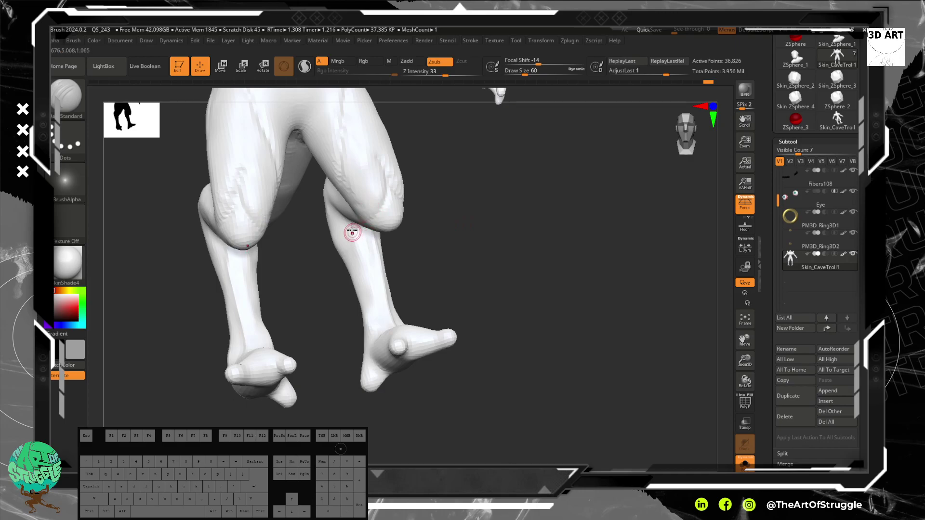
# Smooth the carved creases on the lower leg between the hock and the ankle
pyautogui.moveTo(378, 334); pyautogui.dragTo(379, 337)
pyautogui.moveTo(354, 245)
pyautogui.keyDown('shift'); pyautogui.mouseDown()
pyautogui.moveTo(371, 316)
pyautogui.moveTo(388, 330)
pyautogui.mouseUp(); pyautogui.keyUp('shift')
pyautogui.moveTo(475, 290); pyautogui.dragTo(413, 275)
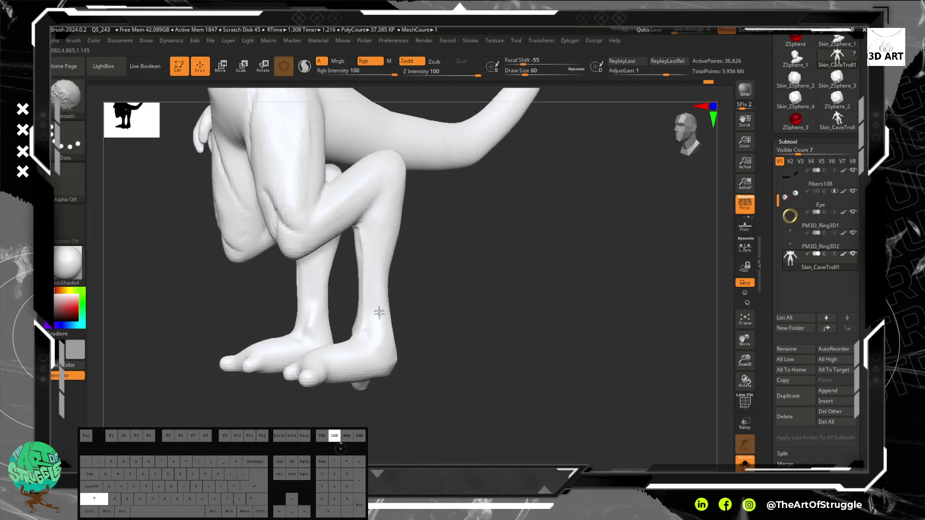
pyautogui.keyDown('shift'); pyautogui.moveTo(359, 227); pyautogui.dragTo(362, 233); pyautogui.keyUp('shift')
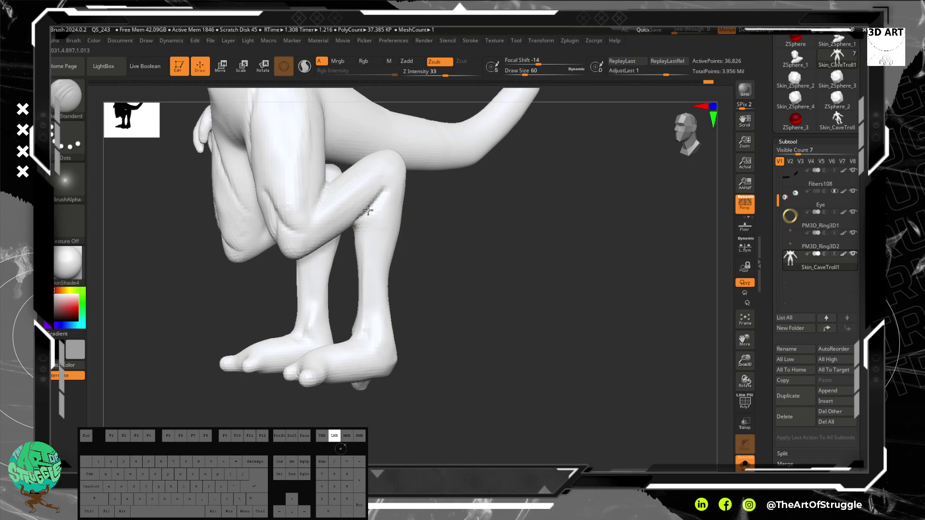
# Carve the inner fold of the hock at the top of the lower leg and soften it with Smooth
pyautogui.moveTo(442, 244); pyautogui.dragTo(477, 193)
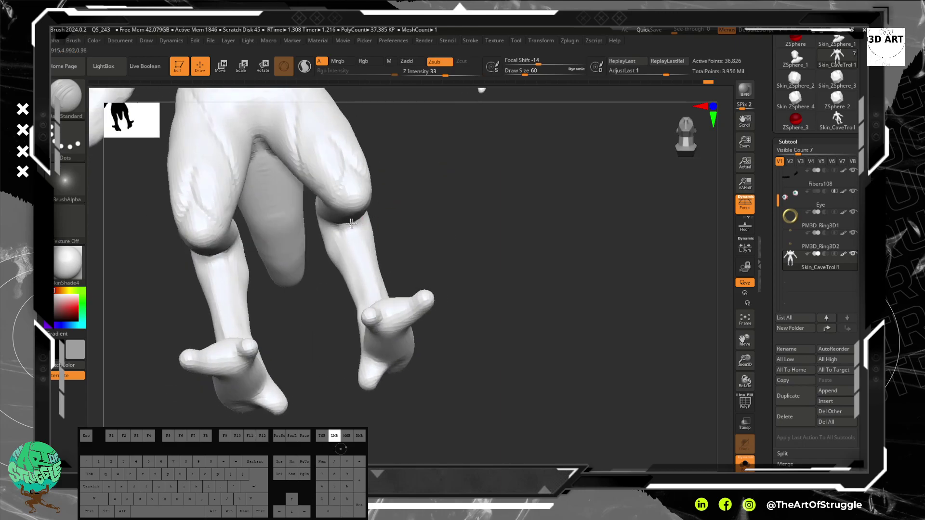
pyautogui.moveTo(430, 236); pyautogui.dragTo(400, 218)
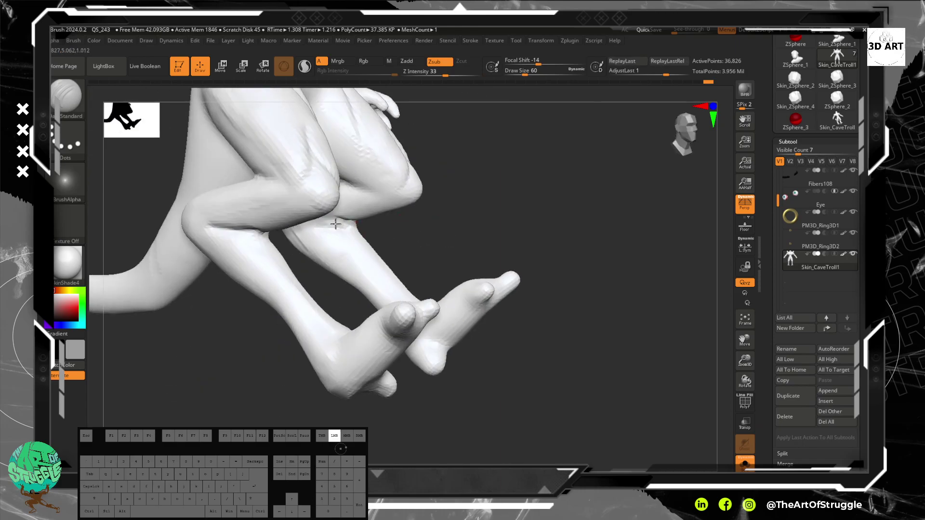
pyautogui.moveTo(319, 221)
pyautogui.mouseDown()
pyautogui.moveTo(400, 200)
pyautogui.moveTo(345, 224)
pyautogui.moveTo(413, 268)
pyautogui.moveTo(338, 224)
pyautogui.mouseUp()
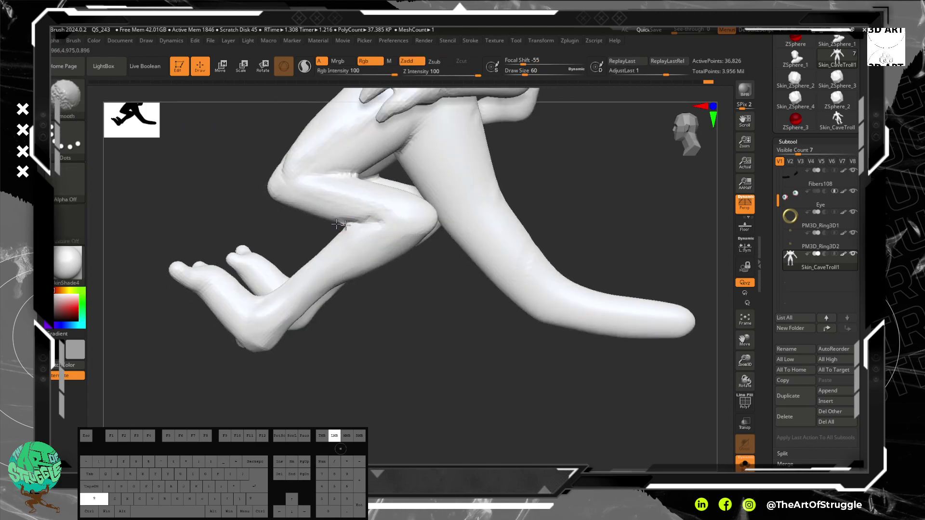
pyautogui.moveTo(386, 325); pyautogui.dragTo(333, 227)
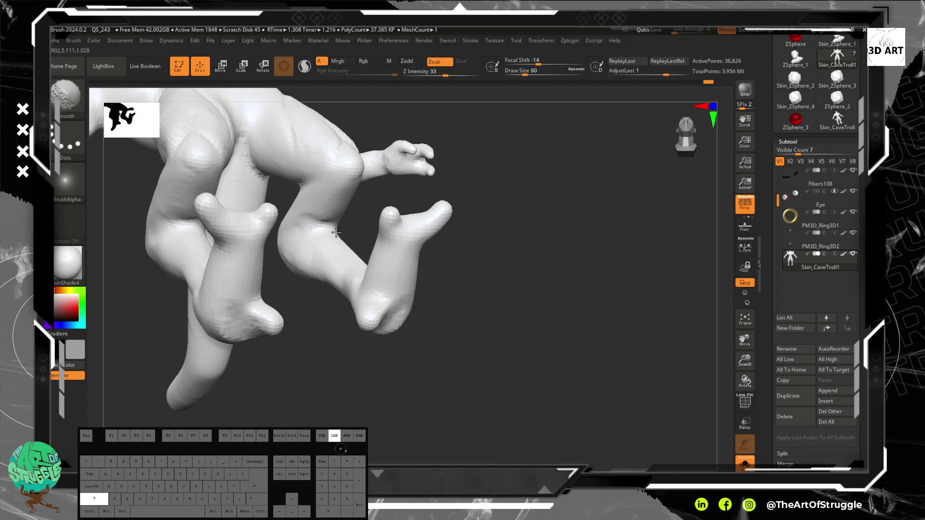
pyautogui.keyDown('shift'); pyautogui.moveTo(336, 232); pyautogui.dragTo(329, 225); pyautogui.keyUp('shift')
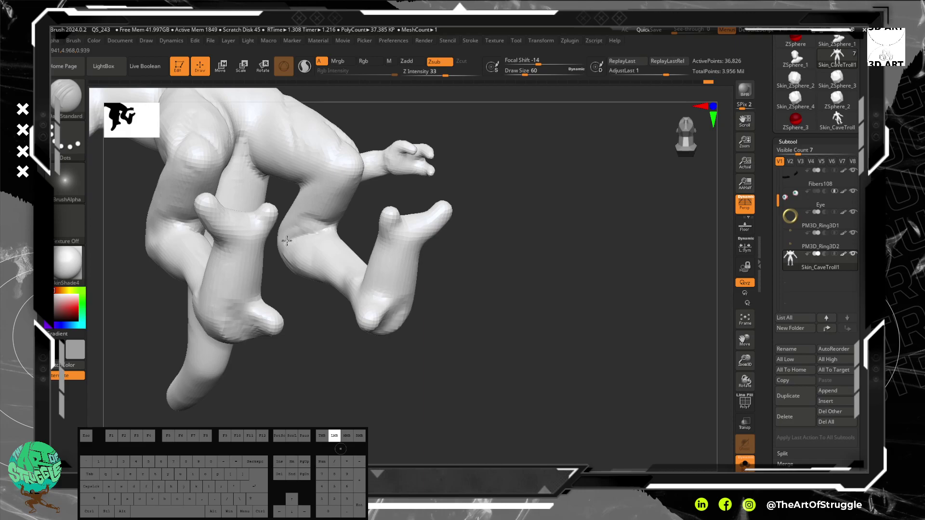
# Deepen the crease across the side of the hock, smooth its ends and undo the last stroke
pyautogui.moveTo(423, 223); pyautogui.dragTo(365, 221, button='right')
pyautogui.moveTo(335, 227); pyautogui.dragTo(374, 222)
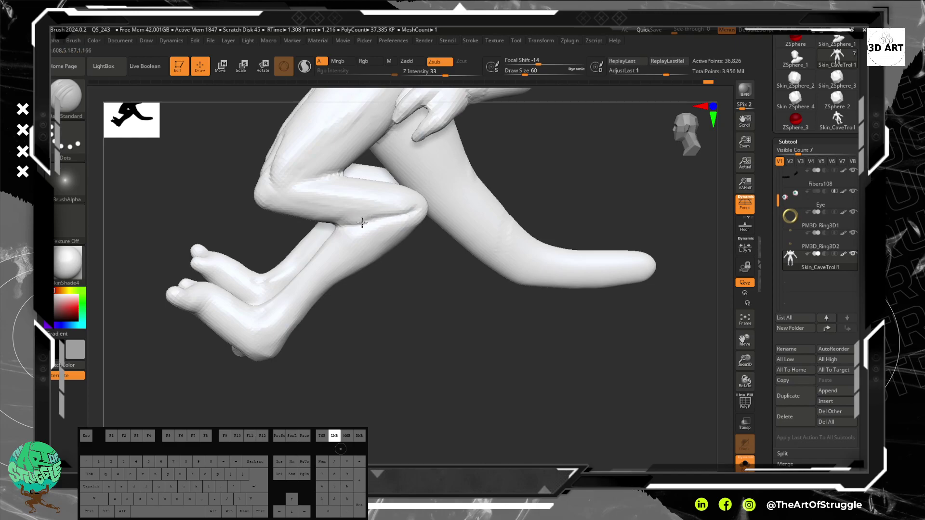
pyautogui.moveTo(341, 224); pyautogui.dragTo(289, 200)
pyautogui.press('shift')
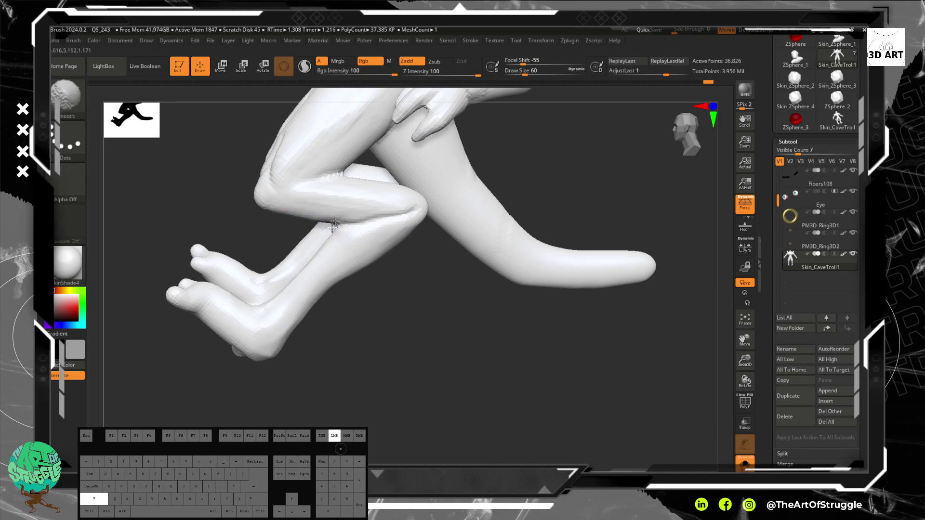
pyautogui.keyDown('shift'); pyautogui.moveTo(410, 203); pyautogui.dragTo(406, 213); pyautogui.keyUp('shift')
pyautogui.moveTo(290, 200); pyautogui.dragTo(397, 210)
pyautogui.hotkey('ctrl', 'z')
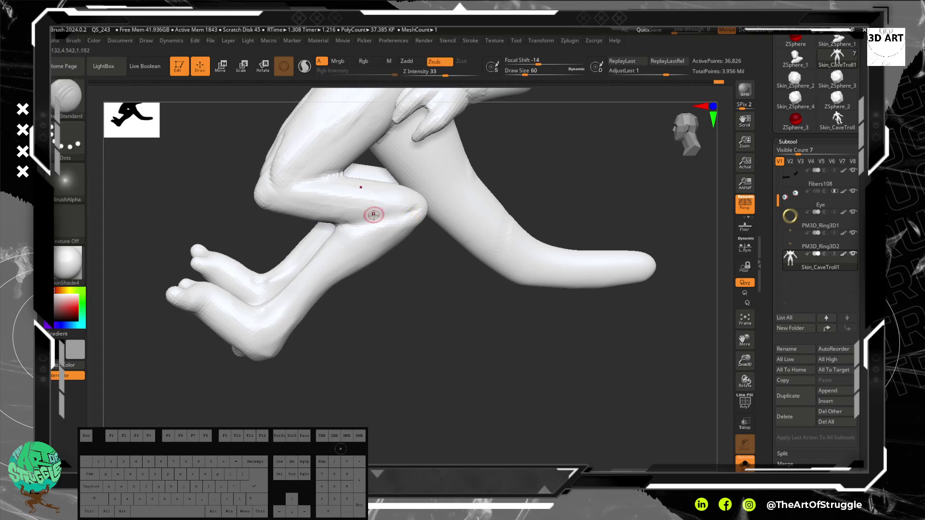
# Carve long muscle separations from the side of the hip down the outer thigh toward the knee
pyautogui.moveTo(425, 257)
pyautogui.keyDown('alt'); pyautogui.mouseDown()
pyautogui.moveTo(419, 347)
pyautogui.moveTo(444, 256)
pyautogui.mouseUp(); pyautogui.keyUp('alt')
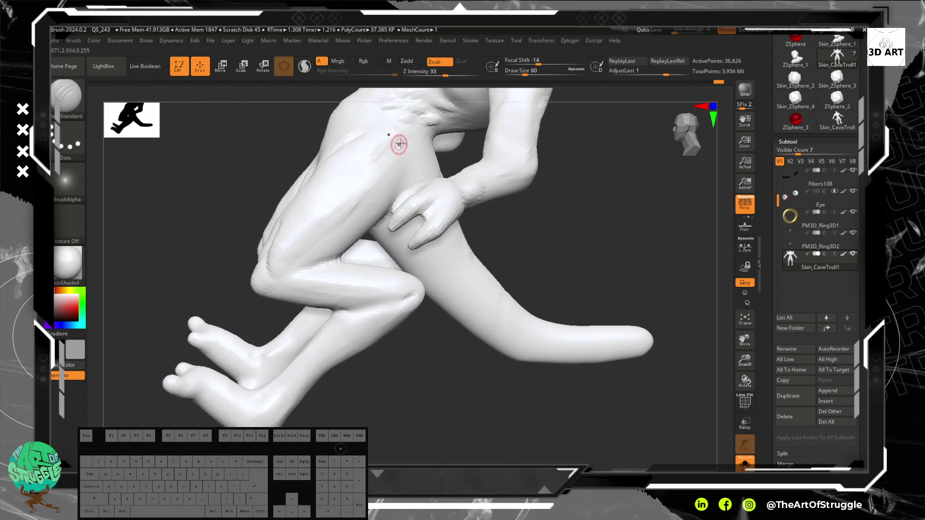
pyautogui.moveTo(407, 141); pyautogui.dragTo(358, 170)
pyautogui.moveTo(377, 134)
pyautogui.mouseDown()
pyautogui.moveTo(366, 143)
pyautogui.moveTo(407, 179)
pyautogui.mouseUp()
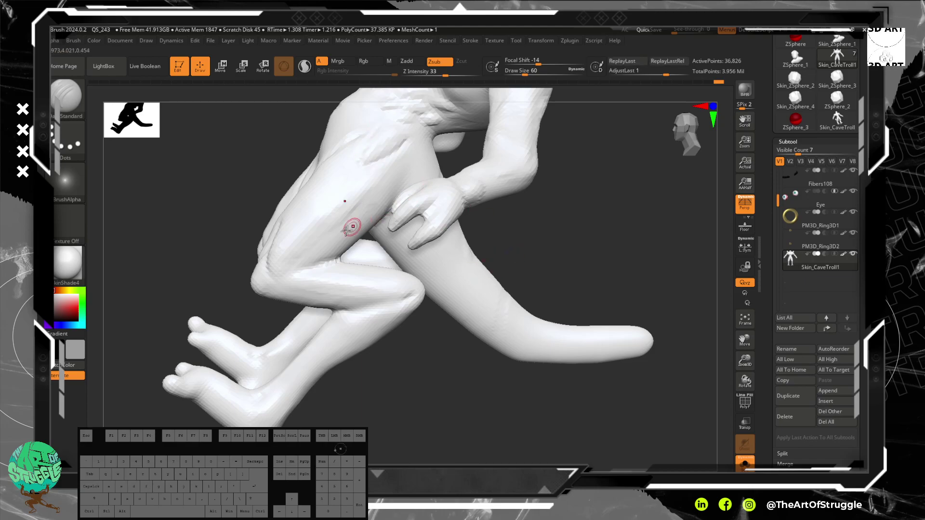
pyautogui.moveTo(405, 161); pyautogui.dragTo(349, 214)
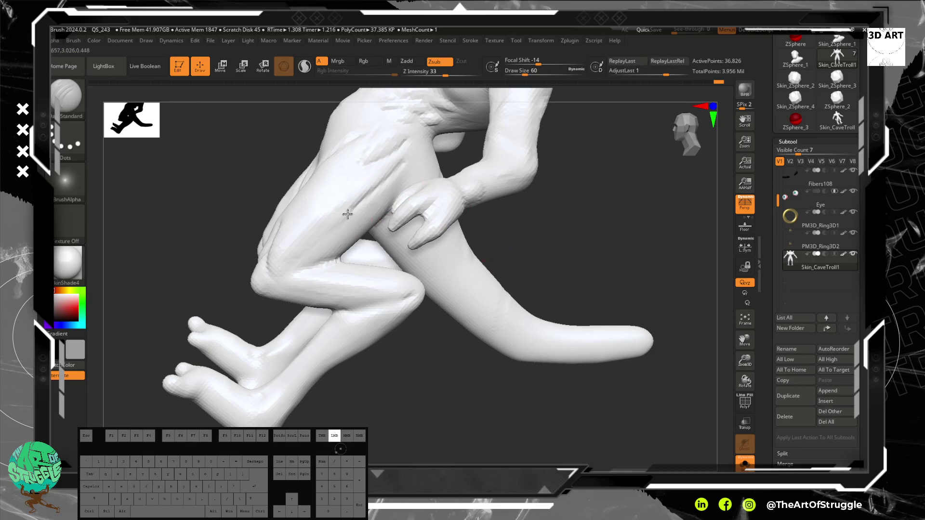
pyautogui.moveTo(291, 262); pyautogui.dragTo(288, 264)
# Carve a further groove along the rear of the outer thigh down to the knee
pyautogui.moveTo(592, 208)
pyautogui.mouseDown()
pyautogui.moveTo(551, 177)
pyautogui.moveTo(514, 172)
pyautogui.mouseUp()
pyautogui.moveTo(406, 182); pyautogui.dragTo(369, 212)
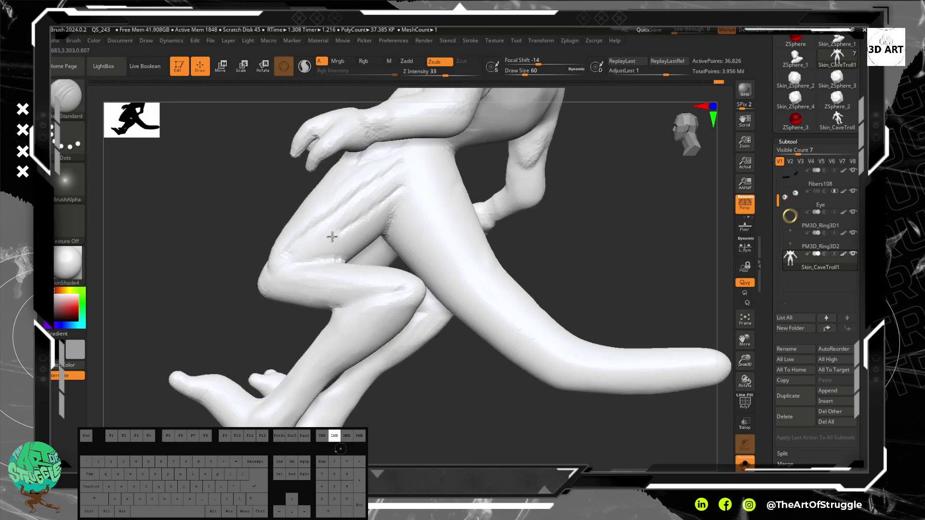
pyautogui.moveTo(296, 250); pyautogui.dragTo(288, 253)
pyautogui.moveTo(191, 300)
pyautogui.mouseDown()
pyautogui.moveTo(238, 302)
pyautogui.moveTo(213, 300)
pyautogui.moveTo(217, 280)
pyautogui.mouseUp()
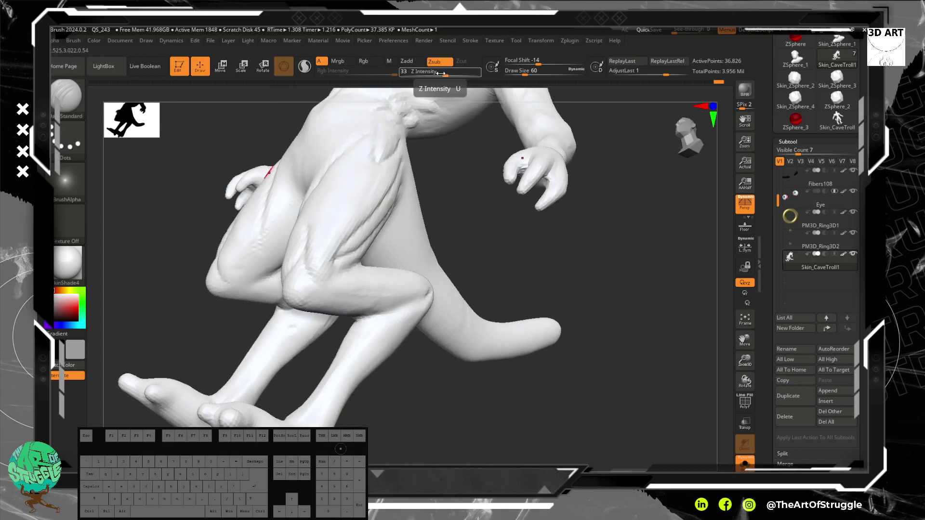
# Carve the V-shaped pelvic creases from the hips down to the groin on the front of the body
pyautogui.keyDown('alt'); pyautogui.moveTo(461, 351); pyautogui.dragTo(458, 359); pyautogui.keyUp('alt')
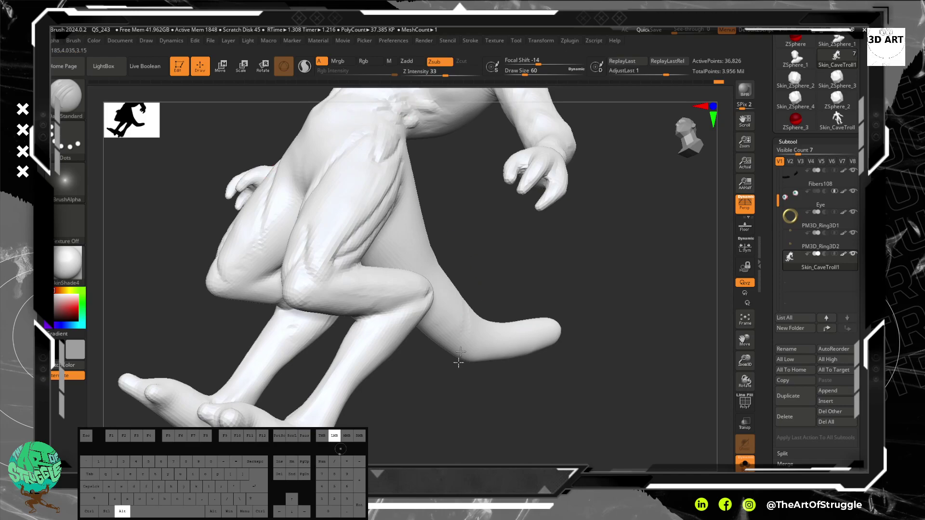
pyautogui.keyDown('alt'); pyautogui.moveTo(421, 267); pyautogui.dragTo(422, 267); pyautogui.keyUp('alt')
pyautogui.moveTo(499, 260); pyautogui.dragTo(513, 310)
pyautogui.keyDown('alt'); pyautogui.moveTo(437, 331); pyautogui.dragTo(438, 388); pyautogui.keyUp('alt')
pyautogui.keyDown('alt'); pyautogui.moveTo(614, 263); pyautogui.dragTo(609, 341); pyautogui.keyUp('alt')
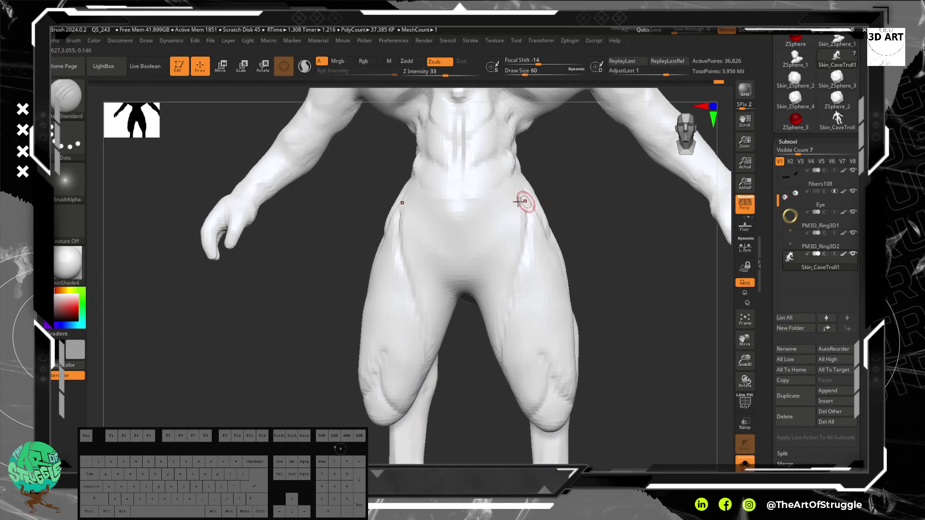
pyautogui.moveTo(477, 278); pyautogui.dragTo(477, 294)
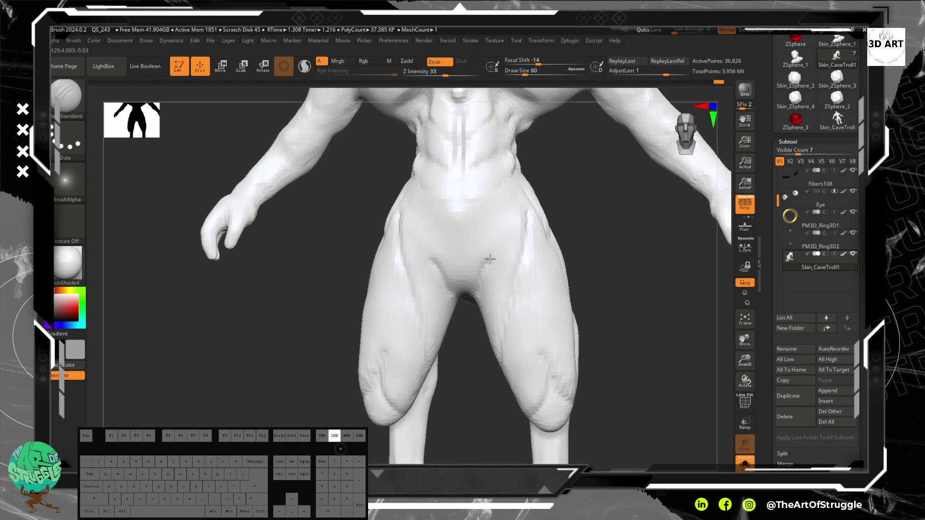
pyautogui.moveTo(519, 238)
pyautogui.mouseDown()
pyautogui.moveTo(522, 213)
pyautogui.moveTo(499, 211)
pyautogui.moveTo(528, 198)
pyautogui.moveTo(512, 197)
pyautogui.mouseUp()
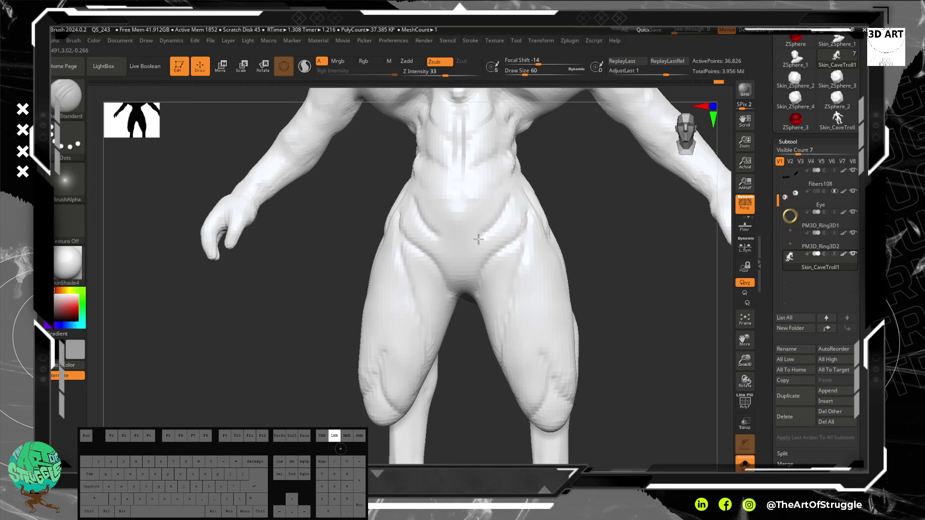
pyautogui.moveTo(468, 252); pyautogui.dragTo(464, 269)
# Carve muscle creases along the side of the abdomen and lower ribs
pyautogui.moveTo(605, 215)
pyautogui.mouseDown()
pyautogui.moveTo(598, 287)
pyautogui.moveTo(566, 297)
pyautogui.moveTo(565, 347)
pyautogui.moveTo(553, 326)
pyautogui.moveTo(553, 341)
pyautogui.mouseUp()
pyautogui.moveTo(509, 302); pyautogui.dragTo(516, 293)
pyautogui.moveTo(460, 320)
pyautogui.mouseDown()
pyautogui.moveTo(449, 333)
pyautogui.moveTo(496, 336)
pyautogui.moveTo(492, 345)
pyautogui.moveTo(479, 337)
pyautogui.moveTo(503, 330)
pyautogui.moveTo(470, 337)
pyautogui.mouseUp()
pyautogui.keyDown('alt'); pyautogui.moveTo(549, 305); pyautogui.dragTo(530, 172); pyautogui.keyUp('alt')
pyautogui.moveTo(558, 205)
pyautogui.mouseDown()
pyautogui.moveTo(604, 196)
pyautogui.moveTo(536, 221)
pyautogui.moveTo(495, 219)
pyautogui.moveTo(571, 201)
pyautogui.moveTo(541, 204)
pyautogui.moveTo(530, 231)
pyautogui.moveTo(543, 241)
pyautogui.moveTo(561, 295)
pyautogui.moveTo(565, 164)
pyautogui.mouseUp()
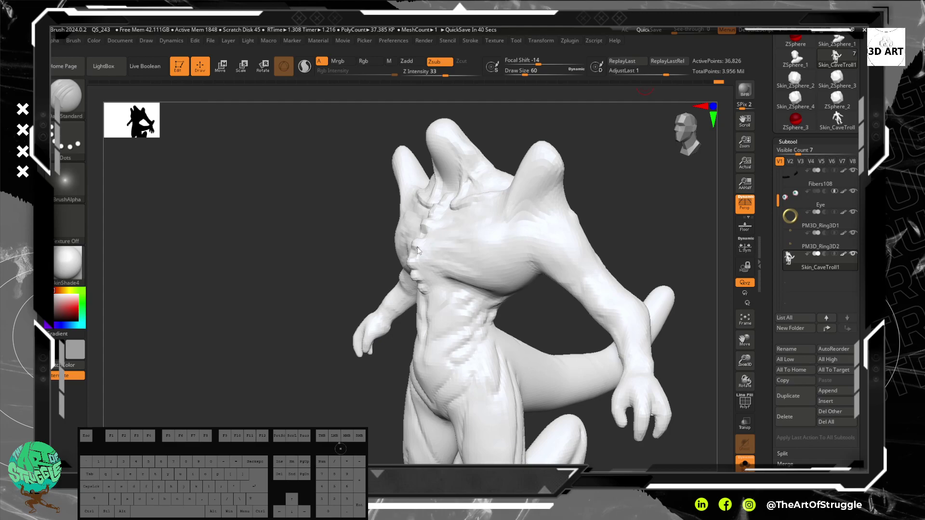
# Undo the last shoulder stroke and carve muscle separations from the shoulder down the outer upper arm
pyautogui.moveTo(620, 219)
pyautogui.mouseDown()
pyautogui.moveTo(619, 237)
pyautogui.moveTo(444, 248)
pyautogui.moveTo(454, 246)
pyautogui.mouseUp()
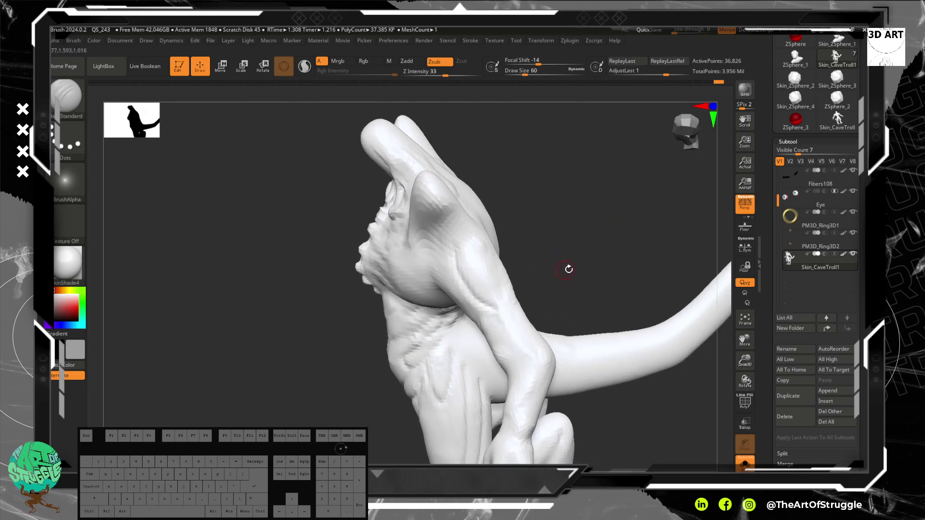
pyautogui.hotkey('ctrl', 'z')
pyautogui.moveTo(451, 250)
pyautogui.mouseDown()
pyautogui.moveTo(458, 285)
pyautogui.moveTo(496, 309)
pyautogui.mouseUp()
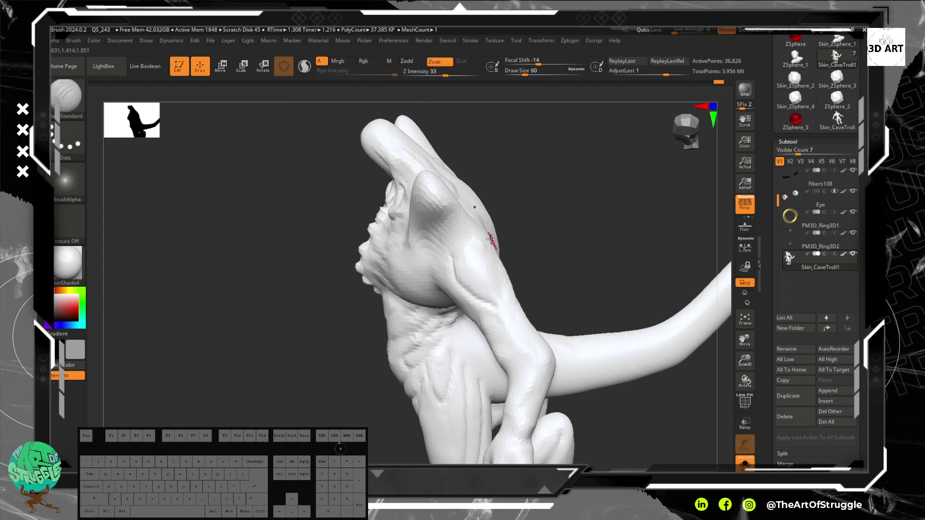
pyautogui.moveTo(482, 247); pyautogui.dragTo(501, 292)
pyautogui.moveTo(505, 323); pyautogui.dragTo(508, 329)
pyautogui.moveTo(578, 270)
pyautogui.mouseDown()
pyautogui.moveTo(553, 211)
pyautogui.moveTo(547, 239)
pyautogui.moveTo(536, 243)
pyautogui.mouseUp()
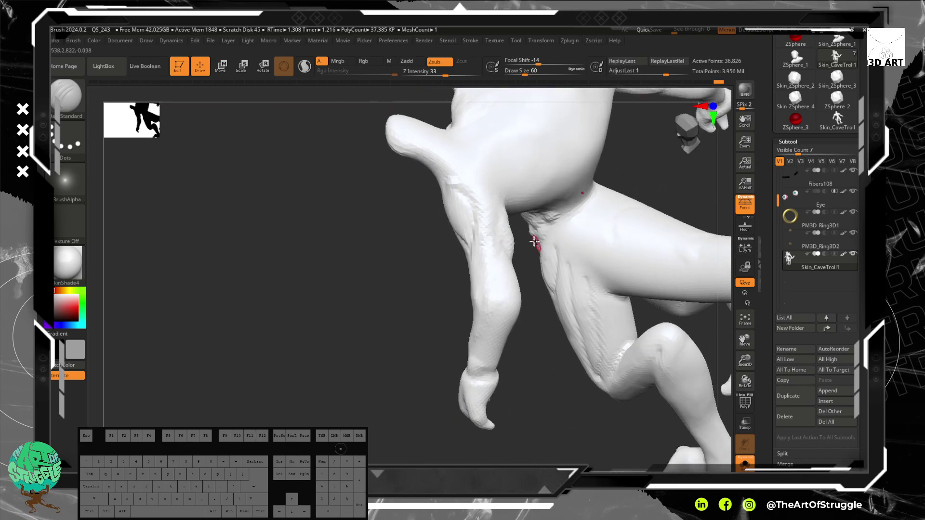
# Carve muscle creases on the back of the upper arm above the elbow
pyautogui.moveTo(480, 253)
pyautogui.mouseDown()
pyautogui.moveTo(496, 246)
pyautogui.moveTo(484, 255)
pyautogui.mouseUp()
pyautogui.moveTo(410, 290)
pyautogui.mouseDown()
pyautogui.moveTo(382, 300)
pyautogui.moveTo(402, 290)
pyautogui.mouseUp()
pyautogui.moveTo(500, 244); pyautogui.dragTo(499, 242)
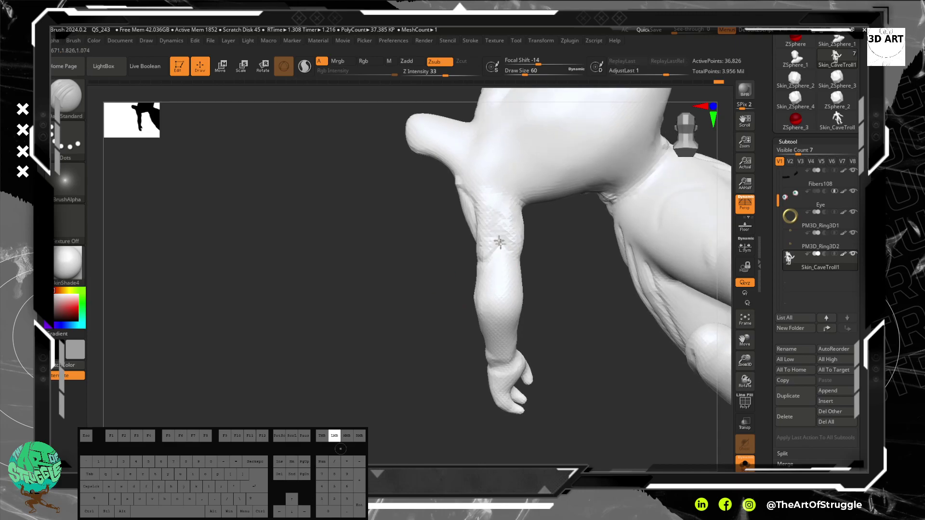
# Carve the creases between the chest, the front of the shoulder and the biceps
pyautogui.moveTo(553, 260); pyautogui.dragTo(615, 186)
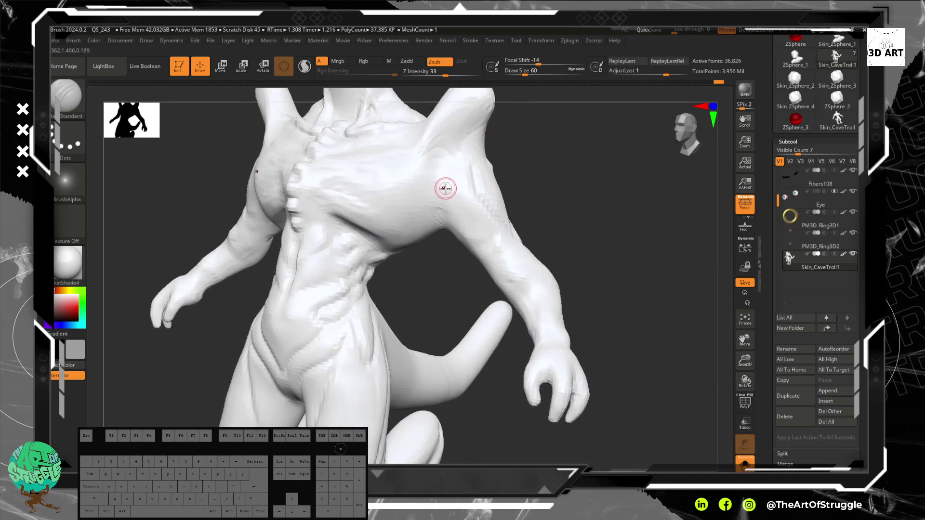
pyautogui.moveTo(442, 183); pyautogui.dragTo(440, 179)
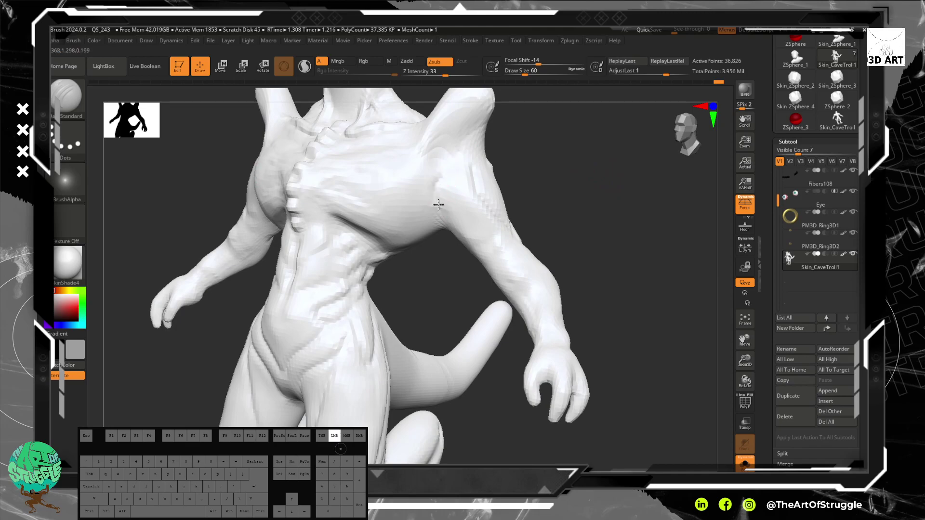
pyautogui.moveTo(499, 231); pyautogui.dragTo(500, 228)
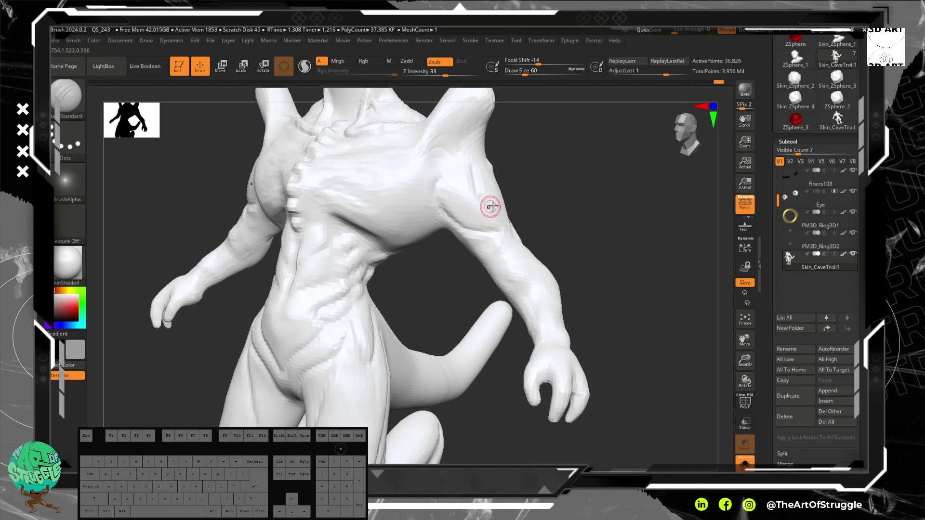
# Carve a crease along the front edge of the shoulder where it meets the chest
pyautogui.moveTo(434, 185); pyautogui.dragTo(443, 164)
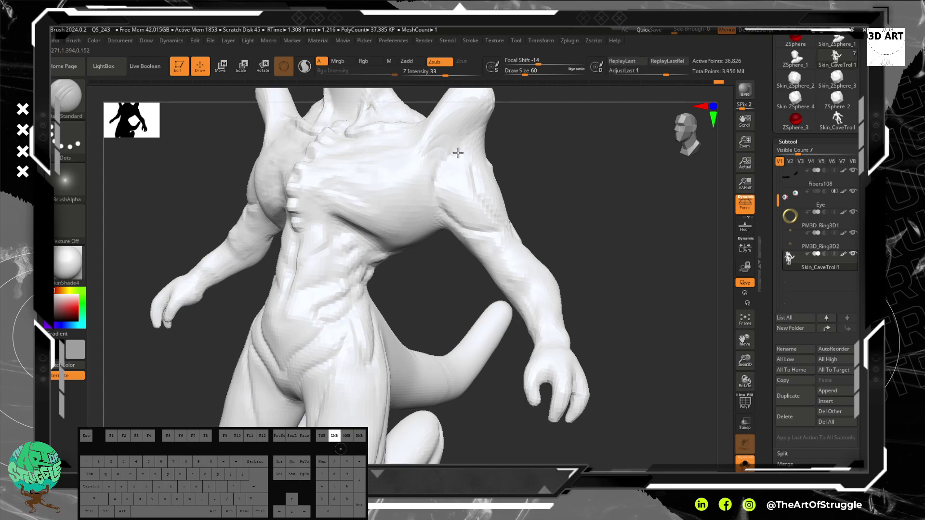
pyautogui.moveTo(573, 198); pyautogui.dragTo(592, 215)
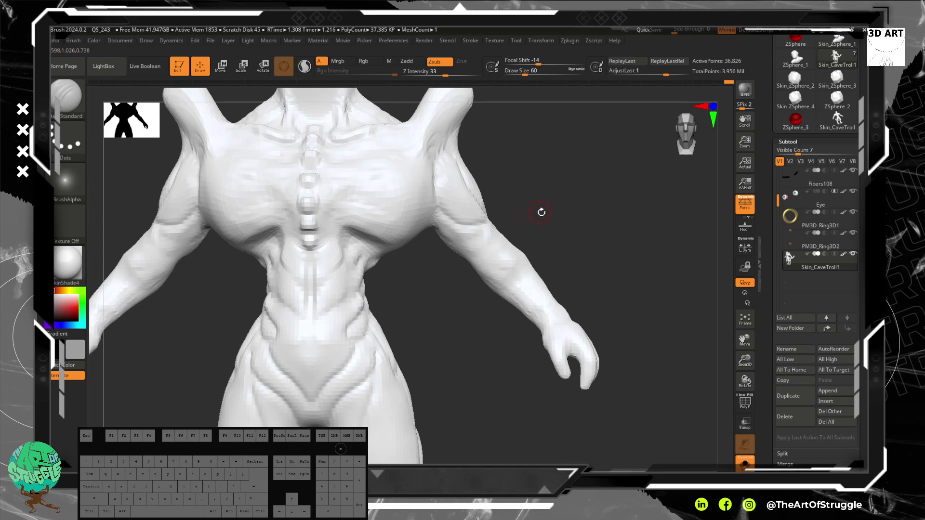
pyautogui.moveTo(558, 208)
pyautogui.keyDown('alt'); pyautogui.mouseDown()
pyautogui.moveTo(512, 188)
pyautogui.moveTo(538, 251)
pyautogui.moveTo(514, 207)
pyautogui.mouseUp(); pyautogui.keyUp('alt')
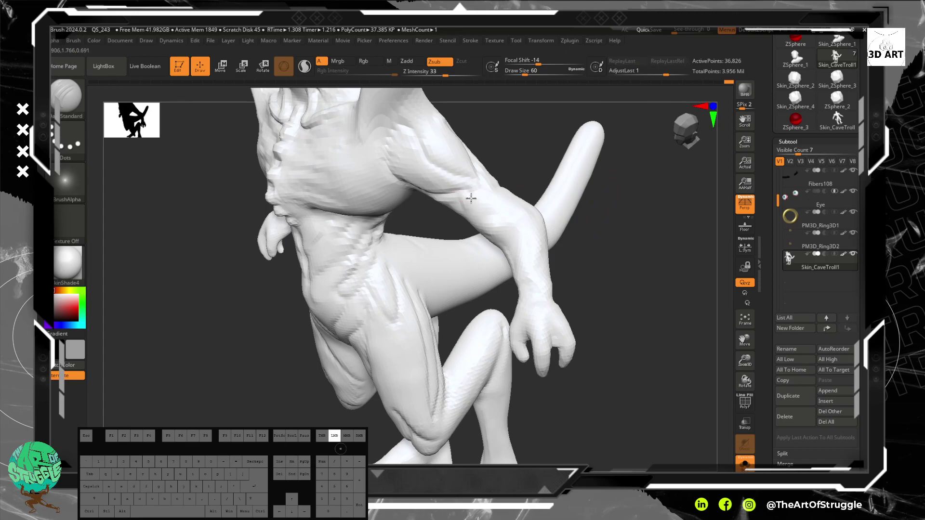
# Carve muscle separations from the elbow down the outer forearm to the wrist
pyautogui.moveTo(474, 184)
pyautogui.mouseDown()
pyautogui.moveTo(505, 205)
pyautogui.moveTo(503, 221)
pyautogui.mouseUp()
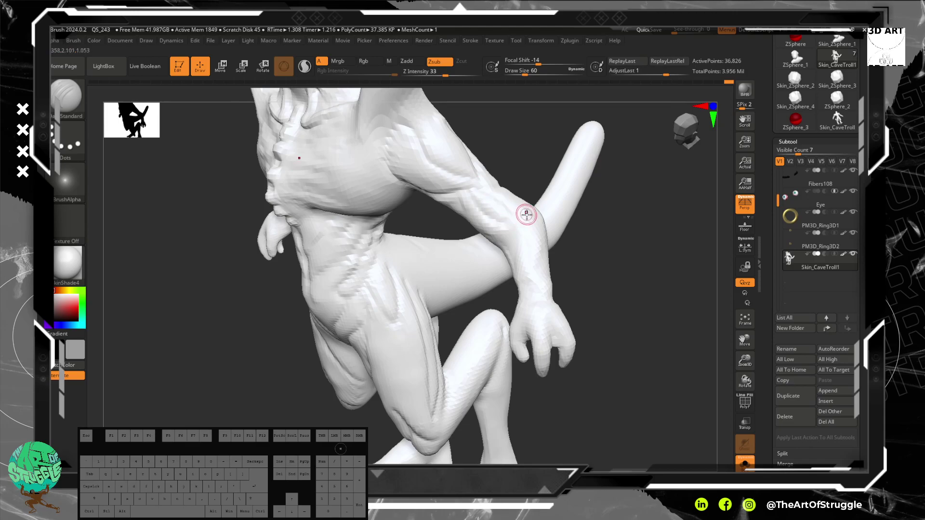
pyautogui.moveTo(526, 142); pyautogui.dragTo(523, 180)
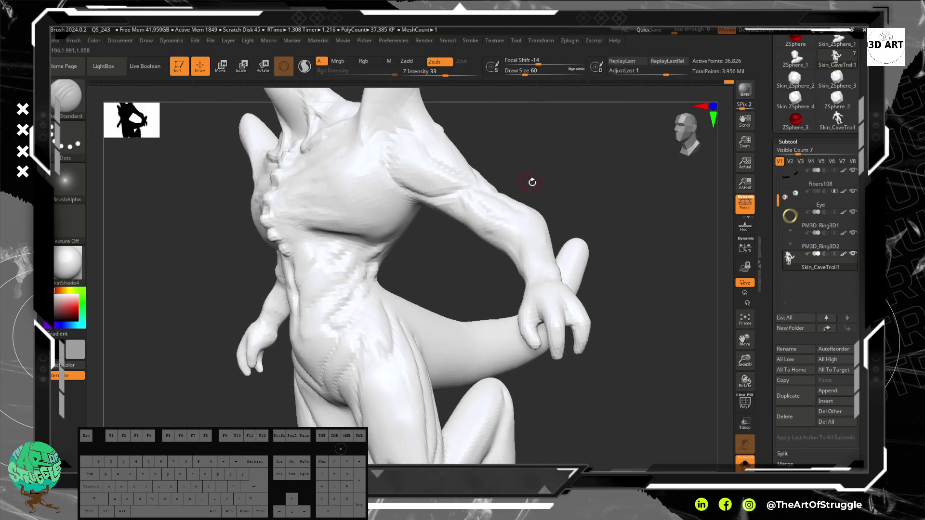
pyautogui.moveTo(555, 168)
pyautogui.mouseDown()
pyautogui.moveTo(578, 202)
pyautogui.moveTo(557, 154)
pyautogui.moveTo(555, 169)
pyautogui.moveTo(528, 165)
pyautogui.mouseUp()
pyautogui.moveTo(613, 240); pyautogui.dragTo(491, 192)
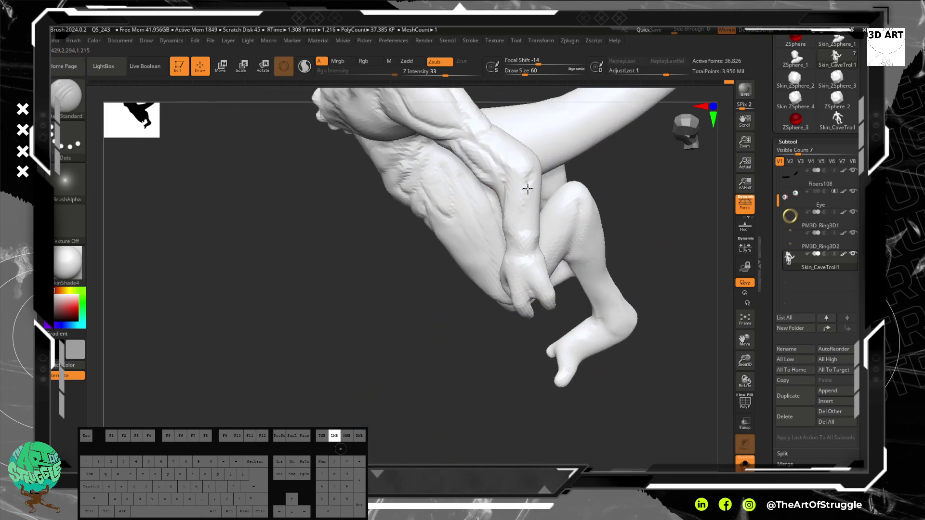
pyautogui.moveTo(523, 241); pyautogui.dragTo(562, 204, button='right')
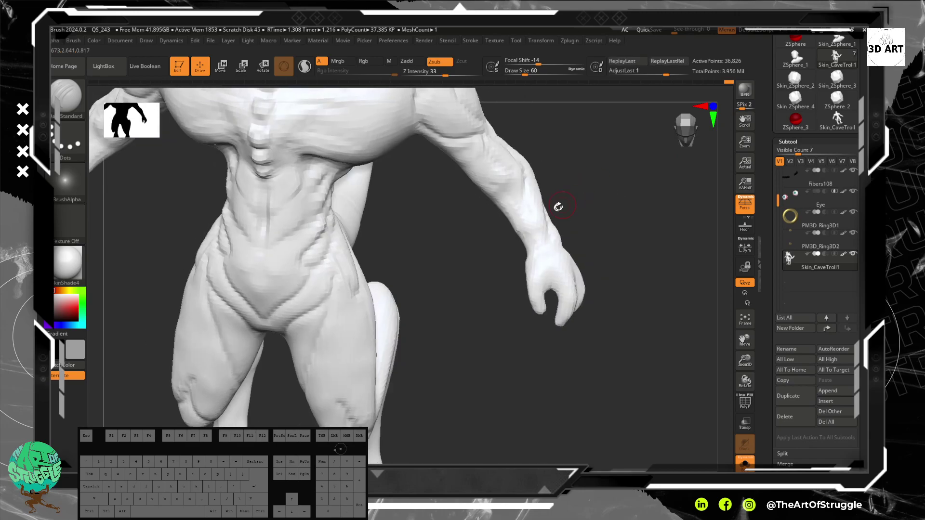
pyautogui.moveTo(544, 202); pyautogui.dragTo(546, 232)
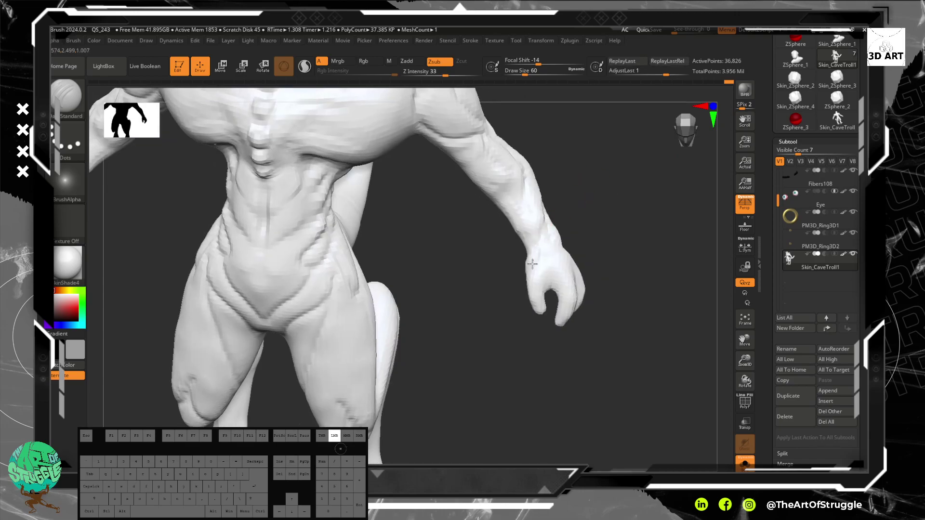
# Smooth the carved creases along the forearm
pyautogui.moveTo(601, 190)
pyautogui.mouseDown()
pyautogui.moveTo(617, 170)
pyautogui.moveTo(591, 200)
pyautogui.moveTo(588, 191)
pyautogui.mouseUp()
pyautogui.keyDown('shift'); pyautogui.moveTo(527, 174); pyautogui.dragTo(530, 228); pyautogui.keyUp('shift')
pyautogui.moveTo(578, 175)
pyautogui.mouseDown()
pyautogui.moveTo(542, 182)
pyautogui.moveTo(545, 174)
pyautogui.moveTo(554, 233)
pyautogui.mouseUp()
pyautogui.moveTo(701, 204); pyautogui.dragTo(640, 186)
pyautogui.moveTo(467, 229)
pyautogui.mouseDown()
pyautogui.moveTo(475, 274)
pyautogui.moveTo(441, 289)
pyautogui.mouseUp()
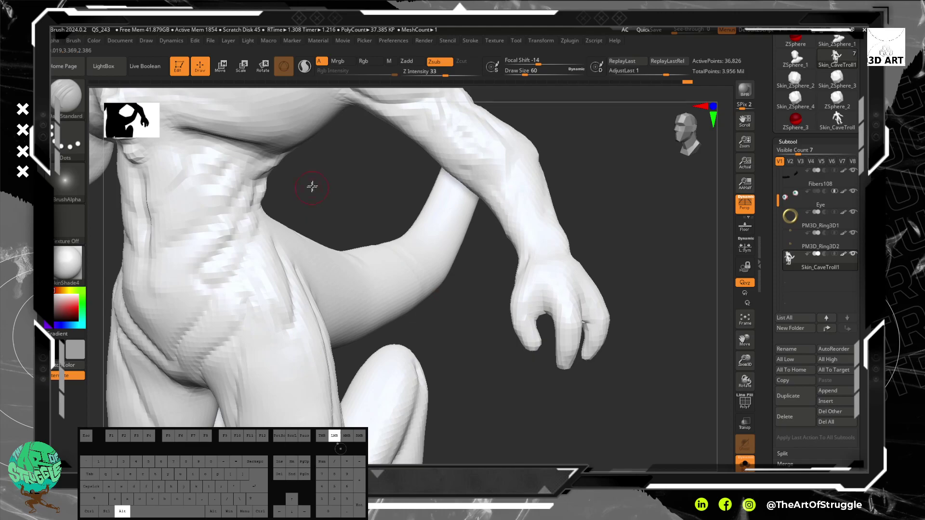
# Carve muscle striations across the upper chest from the armpit toward the sternum
pyautogui.moveTo(309, 186); pyautogui.dragTo(352, 212)
pyautogui.moveTo(262, 187)
pyautogui.mouseDown()
pyautogui.moveTo(244, 230)
pyautogui.moveTo(279, 238)
pyautogui.moveTo(261, 274)
pyautogui.mouseUp()
pyautogui.moveTo(293, 210); pyautogui.dragTo(302, 183)
pyautogui.moveTo(290, 179); pyautogui.dragTo(273, 188)
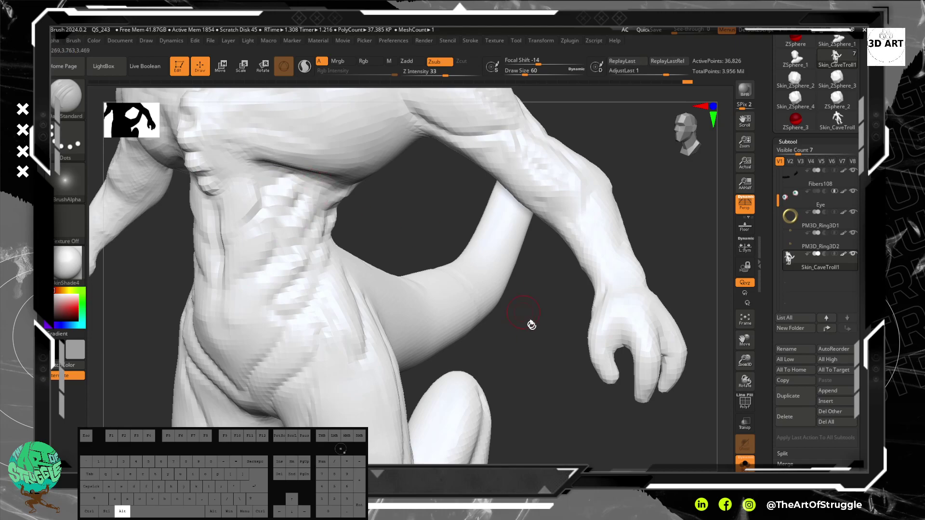
pyautogui.keyDown('alt'); pyautogui.moveTo(521, 337); pyautogui.dragTo(554, 370); pyautogui.keyUp('alt')
pyautogui.keyDown('alt'); pyautogui.moveTo(621, 151); pyautogui.dragTo(625, 256); pyautogui.keyUp('alt')
pyautogui.keyDown('alt'); pyautogui.moveTo(572, 170); pyautogui.dragTo(598, 211); pyautogui.keyUp('alt')
pyautogui.moveTo(443, 291); pyautogui.dragTo(382, 249)
pyautogui.moveTo(341, 237); pyautogui.dragTo(316, 244)
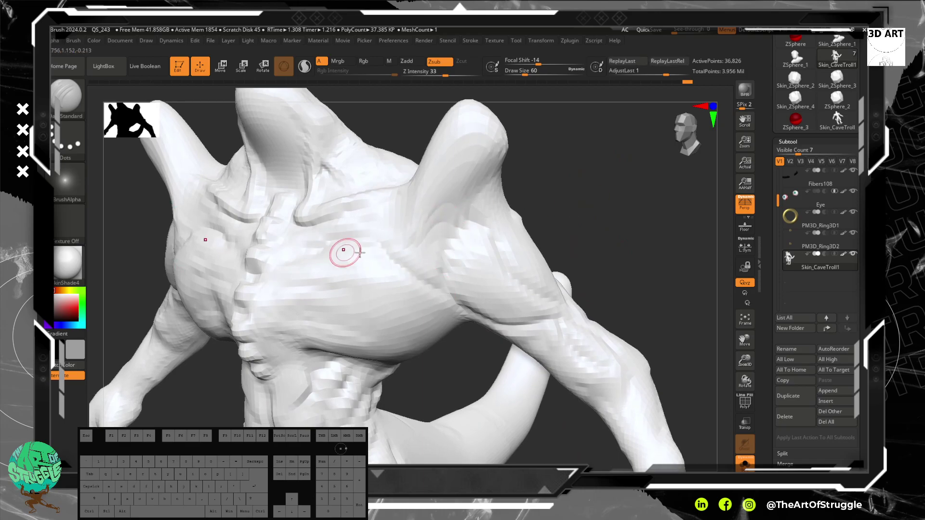
# Carve long muscle folds along the lower chest and its underside from the armpit to the sternum
pyautogui.moveTo(444, 320); pyautogui.dragTo(317, 305)
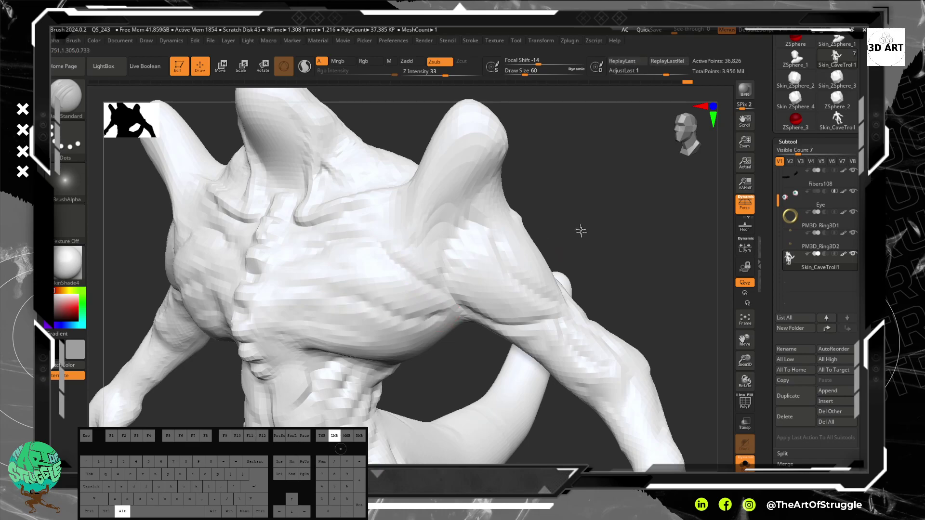
pyautogui.keyDown('alt'); pyautogui.moveTo(582, 245); pyautogui.dragTo(560, 173); pyautogui.keyUp('alt')
pyautogui.moveTo(439, 238)
pyautogui.mouseDown()
pyautogui.moveTo(426, 252)
pyautogui.moveTo(337, 279)
pyautogui.moveTo(308, 270)
pyautogui.mouseUp()
pyautogui.moveTo(586, 180)
pyautogui.mouseDown()
pyautogui.moveTo(597, 125)
pyautogui.moveTo(566, 137)
pyautogui.mouseUp()
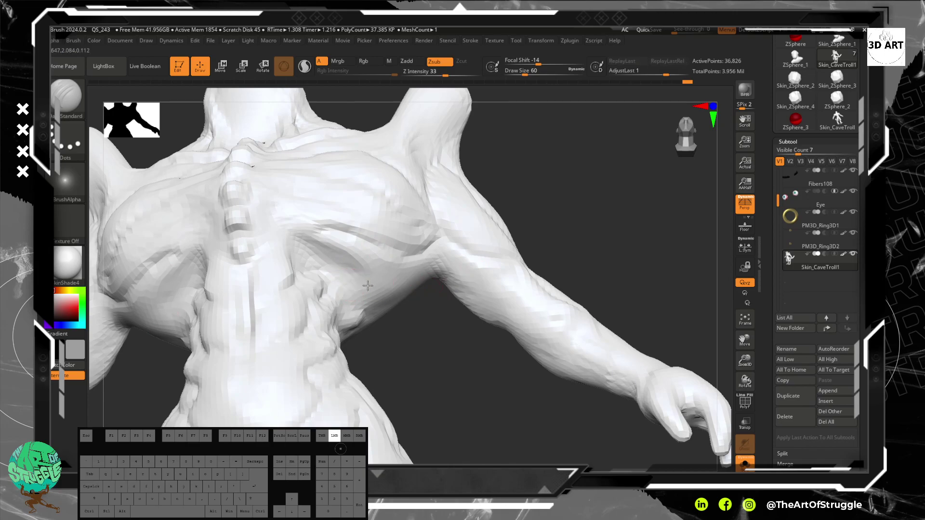
pyautogui.moveTo(346, 271)
pyautogui.mouseDown()
pyautogui.moveTo(412, 277)
pyautogui.moveTo(440, 259)
pyautogui.mouseUp()
pyautogui.moveTo(560, 204)
pyautogui.keyDown('alt'); pyautogui.mouseDown()
pyautogui.moveTo(555, 175)
pyautogui.moveTo(529, 145)
pyautogui.moveTo(517, 229)
pyautogui.moveTo(453, 238)
pyautogui.moveTo(399, 261)
pyautogui.mouseUp(); pyautogui.keyUp('alt')
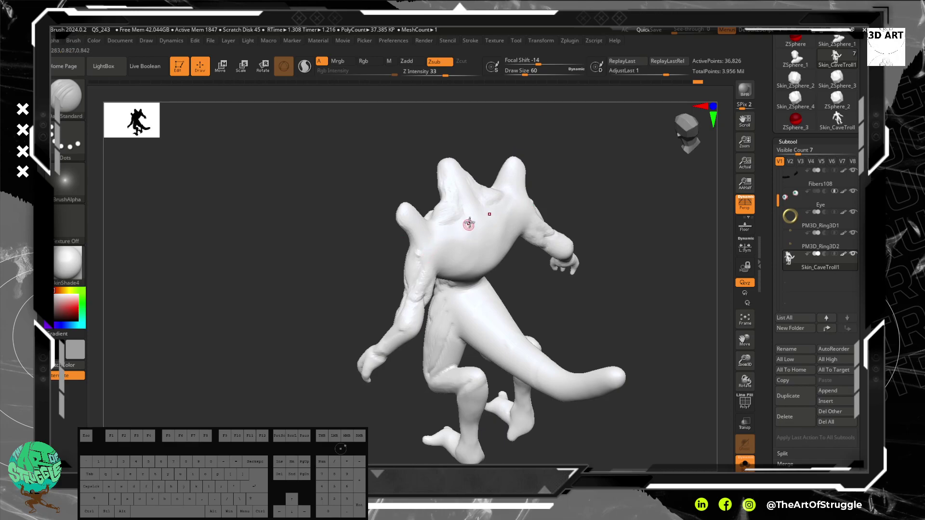
# Carve muscle separations down the front of the thighs from the hip toward the knee
pyautogui.moveTo(516, 374)
pyautogui.mouseDown()
pyautogui.moveTo(573, 238)
pyautogui.moveTo(541, 258)
pyautogui.moveTo(519, 348)
pyautogui.moveTo(530, 329)
pyautogui.moveTo(558, 330)
pyautogui.moveTo(561, 389)
pyautogui.mouseUp()
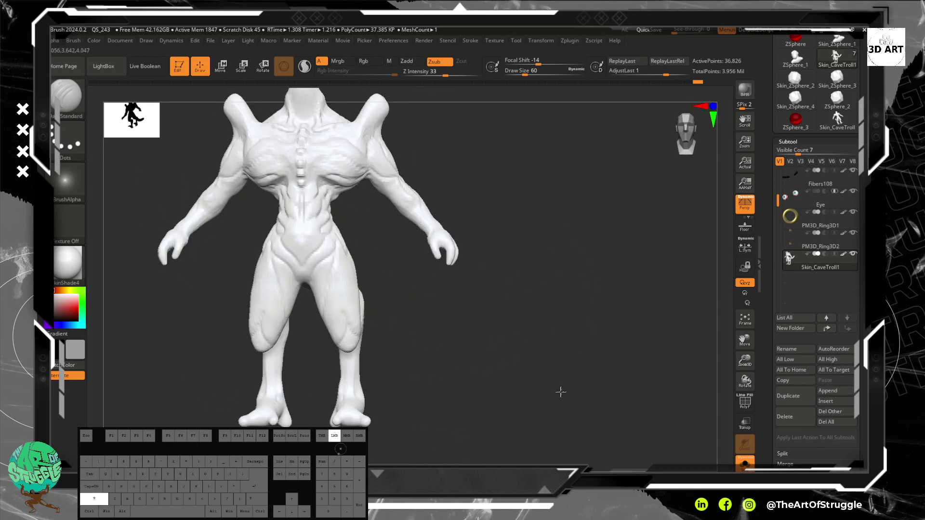
pyautogui.keyDown('alt'); pyautogui.moveTo(503, 309); pyautogui.dragTo(538, 332); pyautogui.keyUp('alt')
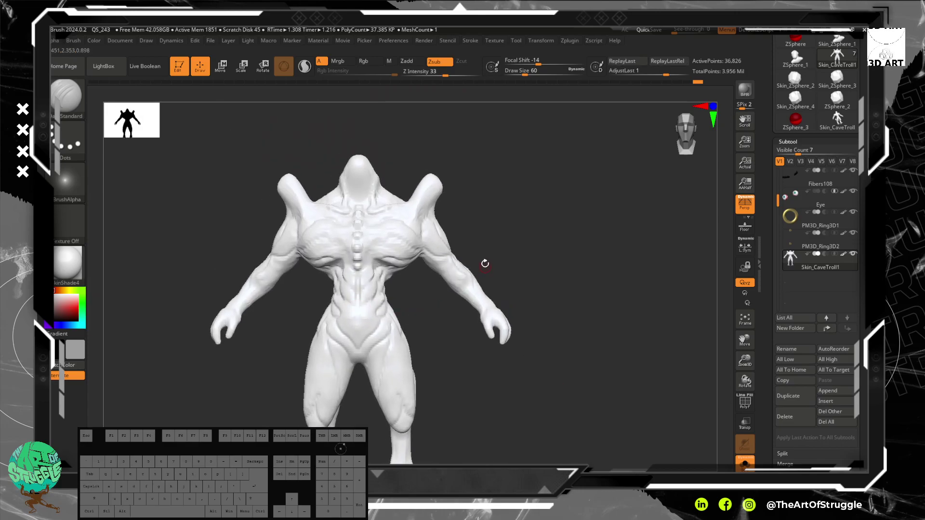
pyautogui.keyDown('alt'); pyautogui.moveTo(523, 203); pyautogui.dragTo(524, 213); pyautogui.keyUp('alt')
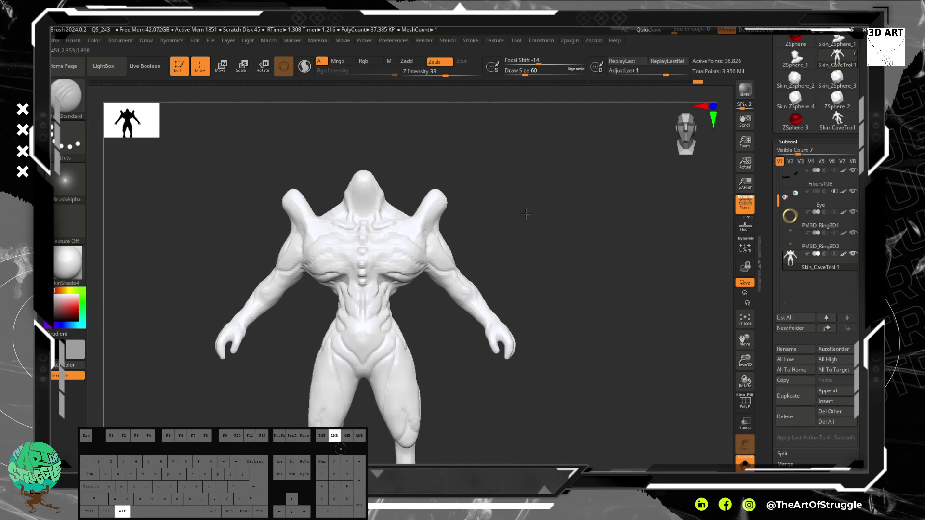
pyautogui.keyDown('alt'); pyautogui.moveTo(475, 377); pyautogui.dragTo(369, 292); pyautogui.keyUp('alt')
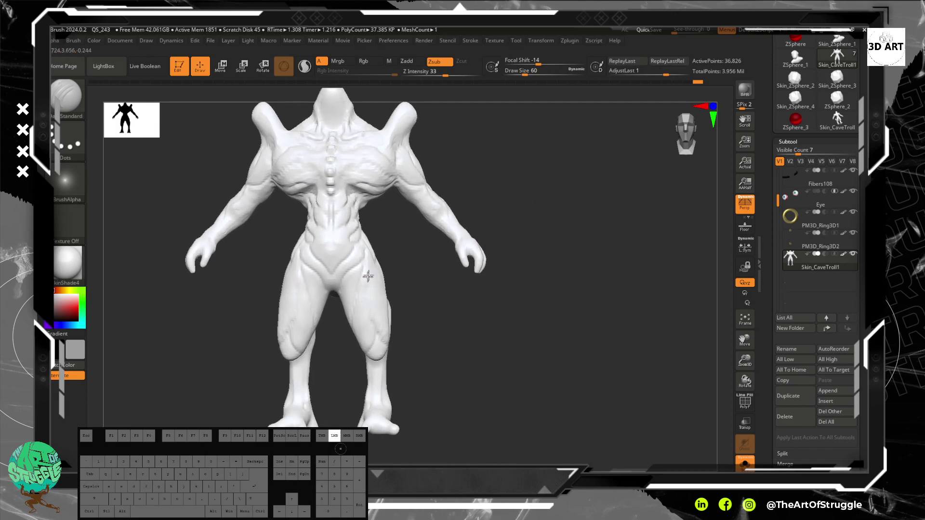
pyautogui.moveTo(366, 267); pyautogui.dragTo(378, 333)
pyautogui.moveTo(437, 342); pyautogui.dragTo(479, 375)
pyautogui.moveTo(430, 255); pyautogui.dragTo(490, 283)
pyautogui.keyDown('alt'); pyautogui.click(505, 357); pyautogui.keyUp('alt')
pyautogui.keyDown('alt'); pyautogui.moveTo(486, 335); pyautogui.dragTo(482, 349); pyautogui.keyUp('alt')
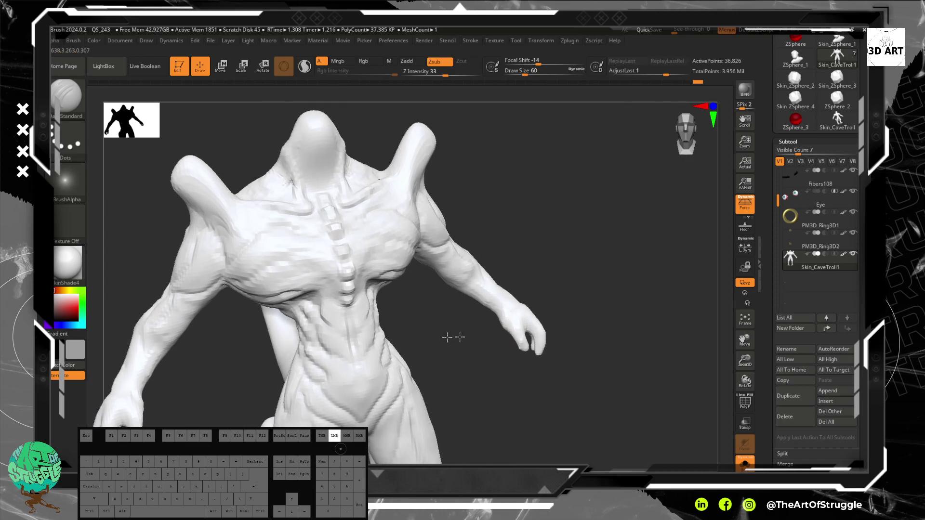
# Carve short creases on the chest beside the sternum ridges and at their lower end
pyautogui.moveTo(576, 324); pyautogui.dragTo(543, 327)
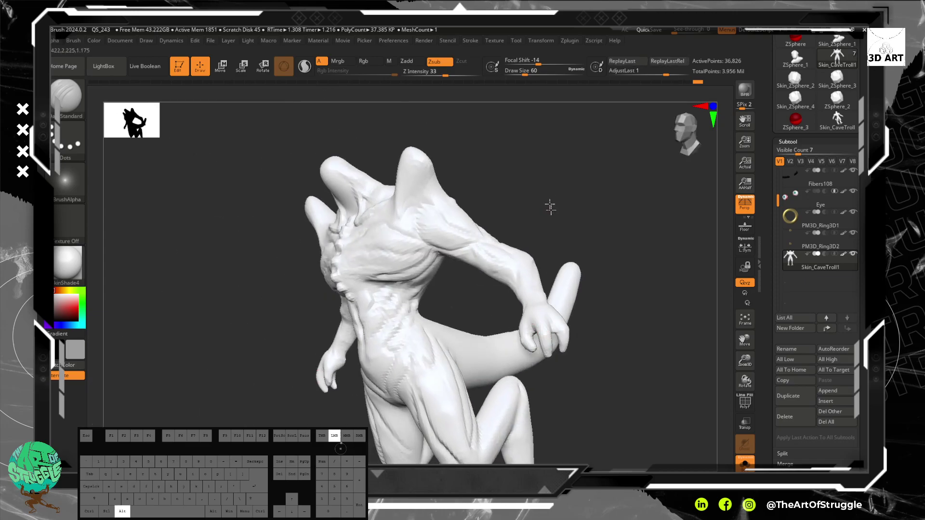
pyautogui.moveTo(547, 186); pyautogui.dragTo(437, 227)
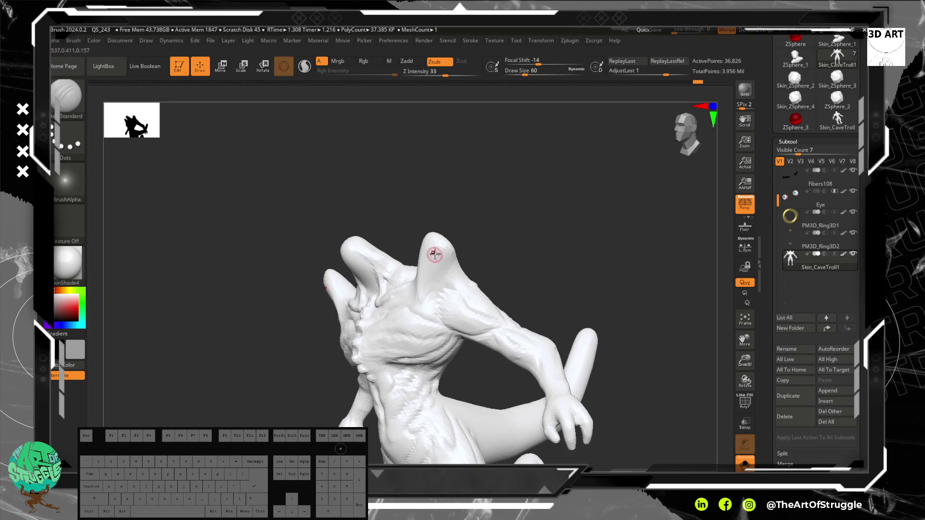
pyautogui.moveTo(496, 228); pyautogui.dragTo(440, 169)
pyautogui.moveTo(369, 310); pyautogui.dragTo(378, 294)
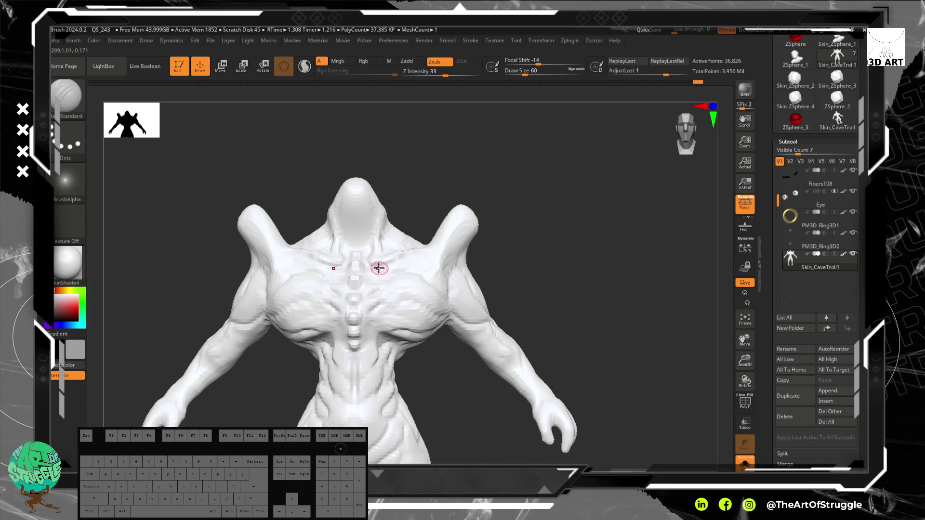
pyautogui.moveTo(366, 325); pyautogui.dragTo(379, 311)
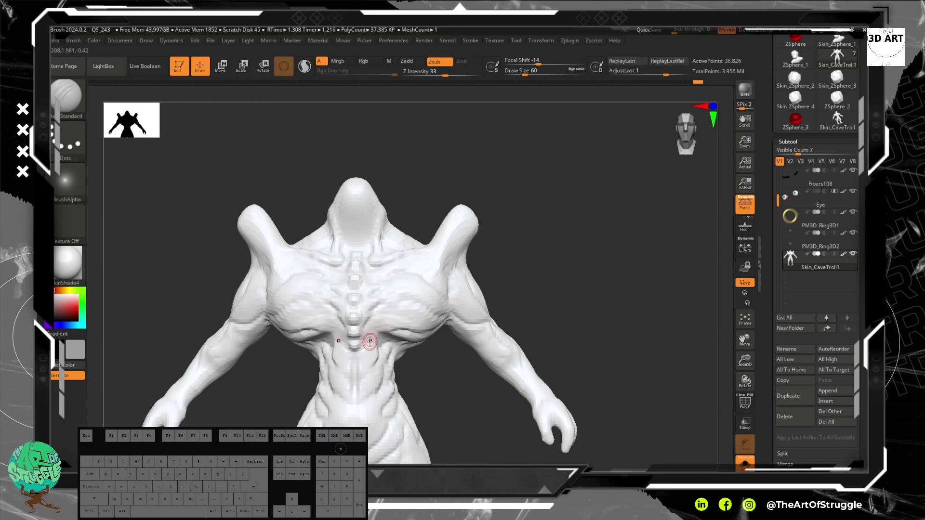
# Carve the creases separating the abdominal muscles along the center and above the pelvis
pyautogui.keyDown('alt'); pyautogui.moveTo(551, 303); pyautogui.dragTo(538, 222); pyautogui.keyUp('alt')
pyautogui.keyDown('alt'); pyautogui.moveTo(472, 351); pyautogui.dragTo(467, 331); pyautogui.keyUp('alt')
pyautogui.moveTo(358, 266); pyautogui.dragTo(348, 268)
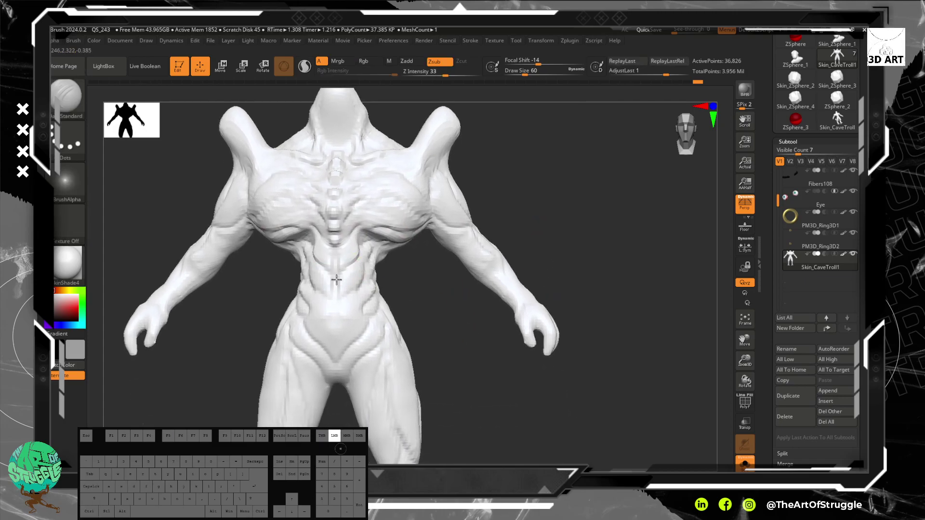
pyautogui.moveTo(355, 305)
pyautogui.mouseDown()
pyautogui.moveTo(349, 297)
pyautogui.moveTo(362, 313)
pyautogui.mouseUp()
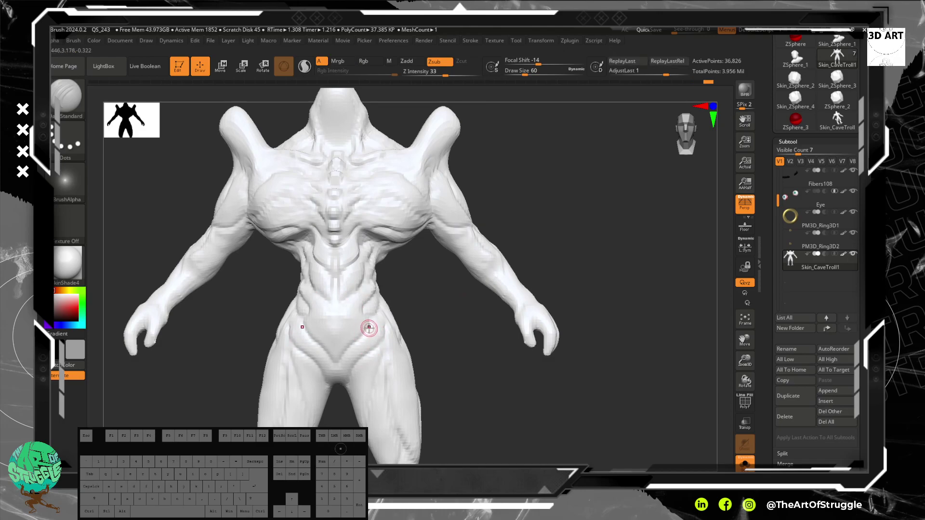
# Carve a curved crease on the upper abdomen just below the sternum
pyautogui.keyDown('alt'); pyautogui.moveTo(410, 355); pyautogui.dragTo(431, 274); pyautogui.keyUp('alt')
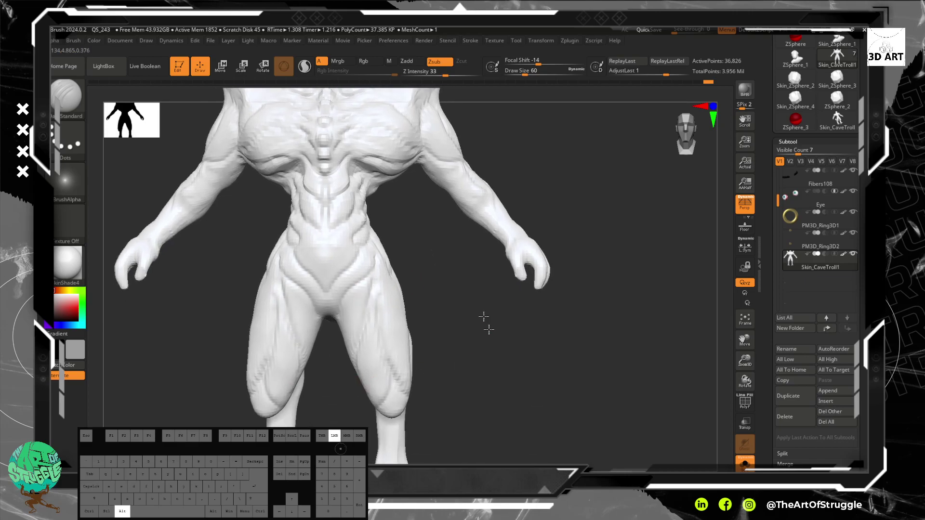
pyautogui.keyDown('alt'); pyautogui.moveTo(488, 330); pyautogui.dragTo(464, 318); pyautogui.keyUp('alt')
pyautogui.moveTo(471, 363); pyautogui.dragTo(529, 407)
pyautogui.moveTo(499, 330)
pyautogui.keyDown('alt'); pyautogui.mouseDown()
pyautogui.moveTo(526, 347)
pyautogui.moveTo(528, 313)
pyautogui.mouseUp(); pyautogui.keyUp('alt')
pyautogui.keyDown('shift'); pyautogui.moveTo(535, 365); pyautogui.dragTo(543, 388); pyautogui.keyUp('shift')
pyautogui.press('alt')
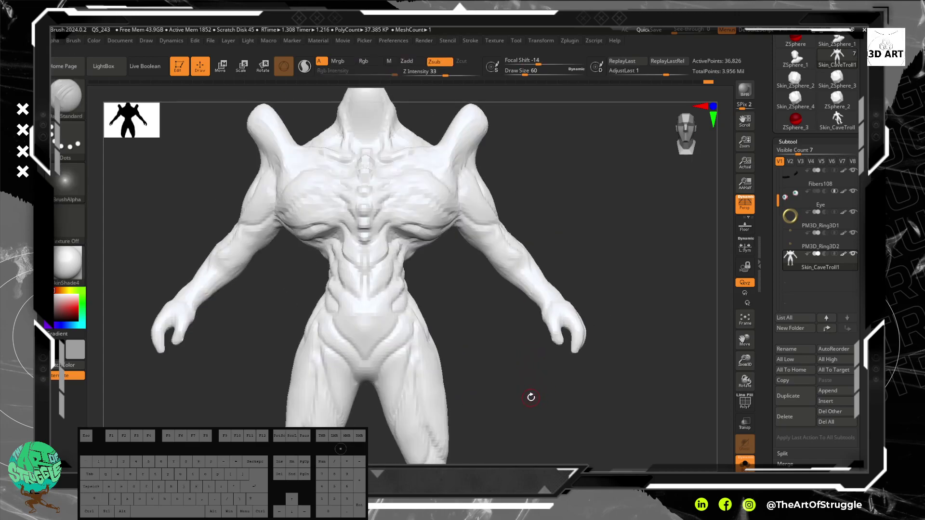
pyautogui.moveTo(530, 396)
pyautogui.keyDown('alt'); pyautogui.mouseDown()
pyautogui.moveTo(509, 367)
pyautogui.moveTo(517, 385)
pyautogui.mouseUp(); pyautogui.keyUp('alt')
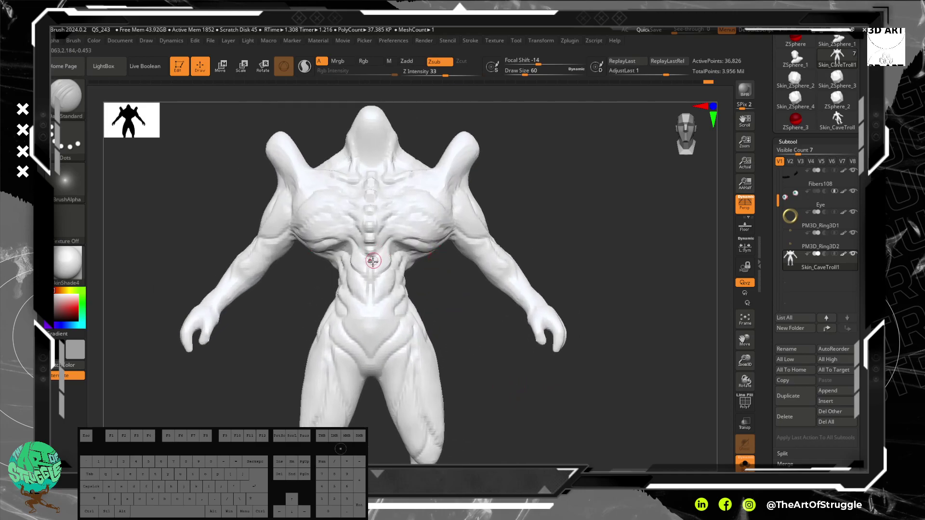
pyautogui.moveTo(371, 263); pyautogui.dragTo(384, 244)
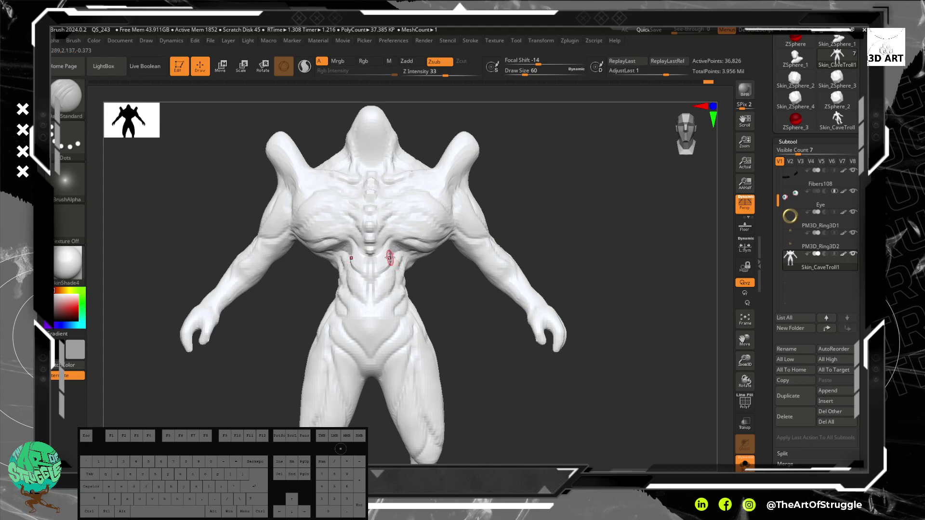
# Carve a deep elongated hollow into the front of the horn-like shoulder protrusions
pyautogui.keyDown('alt'); pyautogui.moveTo(526, 203); pyautogui.dragTo(502, 206); pyautogui.keyUp('alt')
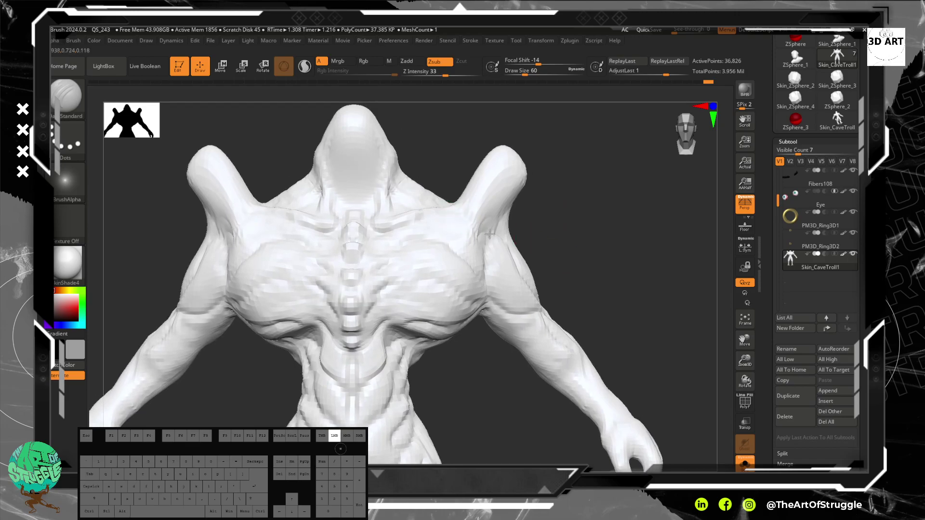
pyautogui.moveTo(571, 225); pyautogui.dragTo(496, 182)
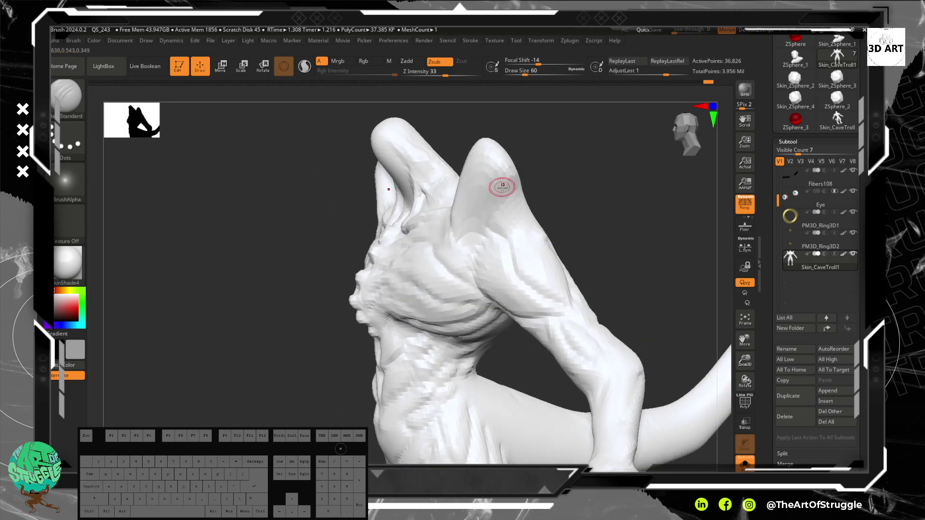
pyautogui.moveTo(594, 195)
pyautogui.mouseDown()
pyautogui.moveTo(518, 161)
pyautogui.moveTo(481, 201)
pyautogui.mouseUp()
pyautogui.moveTo(500, 163); pyautogui.dragTo(480, 202)
pyautogui.moveTo(499, 164); pyautogui.dragTo(483, 220)
pyautogui.moveTo(589, 200)
pyautogui.keyDown('alt'); pyautogui.mouseDown()
pyautogui.moveTo(541, 134)
pyautogui.moveTo(561, 193)
pyautogui.moveTo(587, 207)
pyautogui.mouseUp(); pyautogui.keyUp('alt')
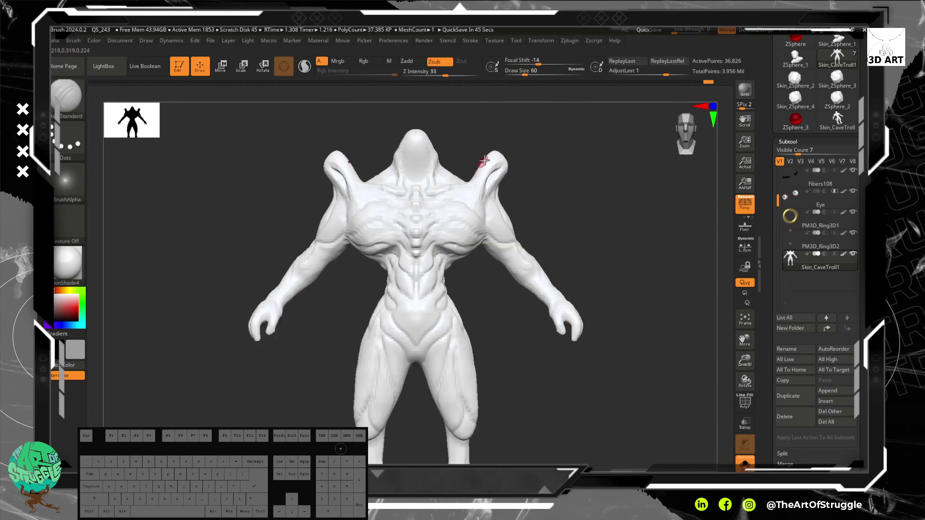
pyautogui.moveTo(565, 176)
pyautogui.mouseDown()
pyautogui.moveTo(541, 180)
pyautogui.moveTo(572, 175)
pyautogui.mouseUp()
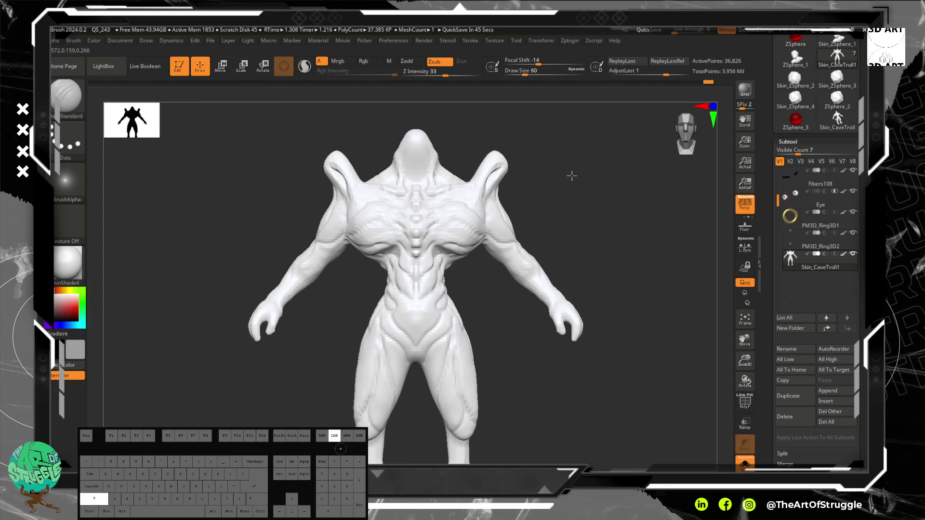
pyautogui.keyDown('alt'); pyautogui.moveTo(585, 261); pyautogui.dragTo(564, 210); pyautogui.keyUp('alt')
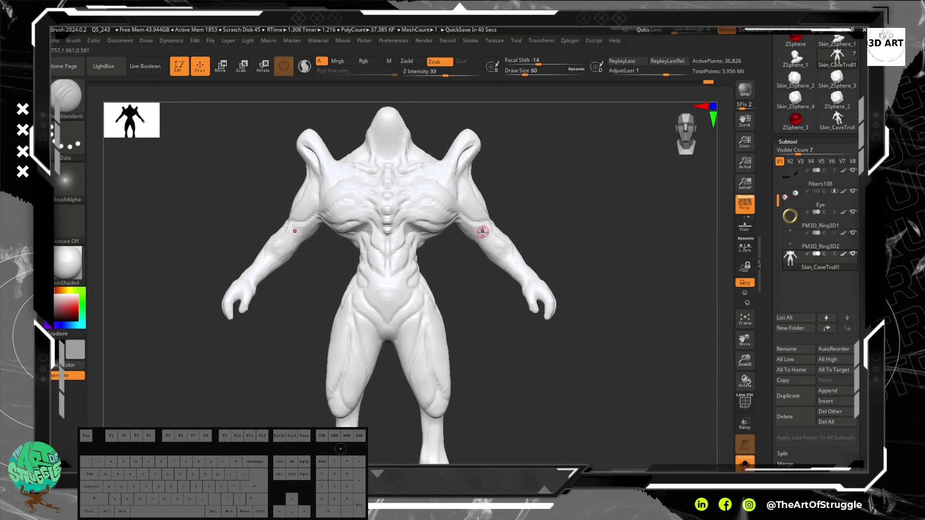
pyautogui.press('alt')
pyautogui.keyDown('alt'); pyautogui.moveTo(538, 198); pyautogui.dragTo(479, 248); pyautogui.keyUp('alt')
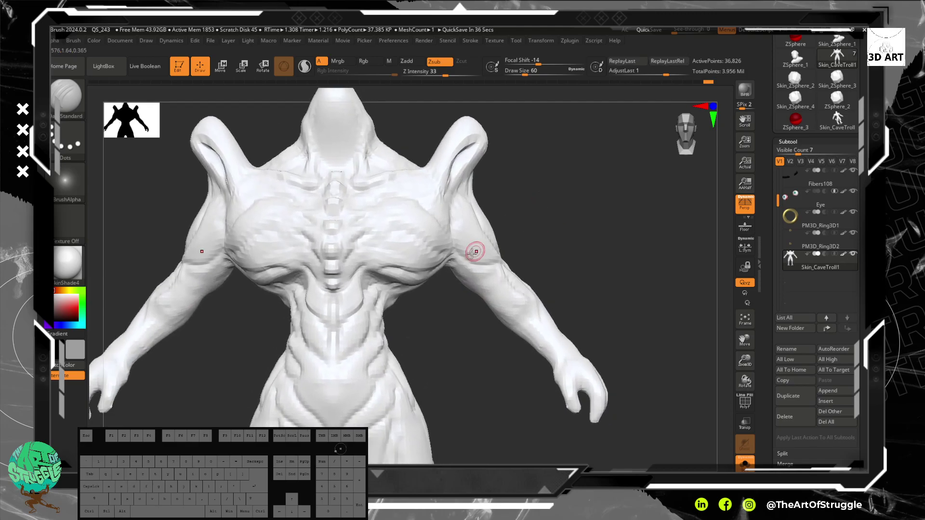
# Carve muscle creases across the front of the elbow and along the lower upper arm with the DamStandard brush
pyautogui.moveTo(465, 288)
pyautogui.mouseDown()
pyautogui.moveTo(504, 289)
pyautogui.moveTo(457, 290)
pyautogui.mouseUp()
pyautogui.keyDown('alt'); pyautogui.moveTo(533, 258); pyautogui.dragTo(511, 221); pyautogui.keyUp('alt')
pyautogui.moveTo(472, 254); pyautogui.dragTo(499, 268)
pyautogui.press('shift')
pyautogui.moveTo(559, 221); pyautogui.dragTo(502, 196)
pyautogui.moveTo(469, 257); pyautogui.dragTo(439, 247)
# Deepen the muscle separation on the underside of the upper arm and near the armpit
pyautogui.moveTo(575, 207)
pyautogui.mouseDown()
pyautogui.moveTo(601, 219)
pyautogui.moveTo(584, 204)
pyautogui.moveTo(542, 211)
pyautogui.moveTo(550, 158)
pyautogui.moveTo(530, 132)
pyautogui.moveTo(545, 117)
pyautogui.moveTo(538, 122)
pyautogui.mouseUp()
pyautogui.moveTo(448, 283); pyautogui.dragTo(445, 283)
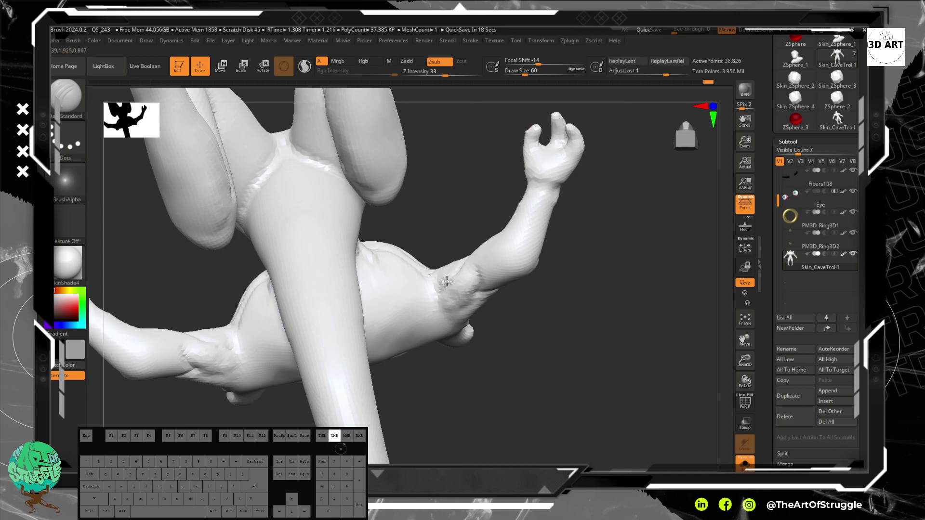
pyautogui.moveTo(596, 246); pyautogui.dragTo(595, 341)
pyautogui.moveTo(568, 202); pyautogui.dragTo(544, 219)
pyautogui.moveTo(438, 246); pyautogui.dragTo(429, 265)
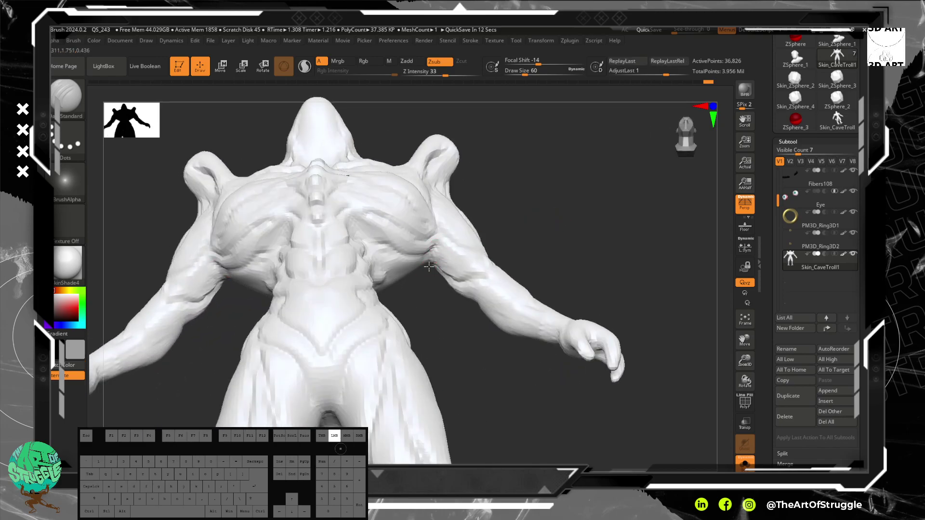
# Try to carve a crease across the outer side of the elbow, viewed from behind
pyautogui.moveTo(525, 219); pyautogui.dragTo(448, 193)
pyautogui.moveTo(378, 347); pyautogui.dragTo(346, 262)
pyautogui.moveTo(294, 370); pyautogui.dragTo(290, 347)
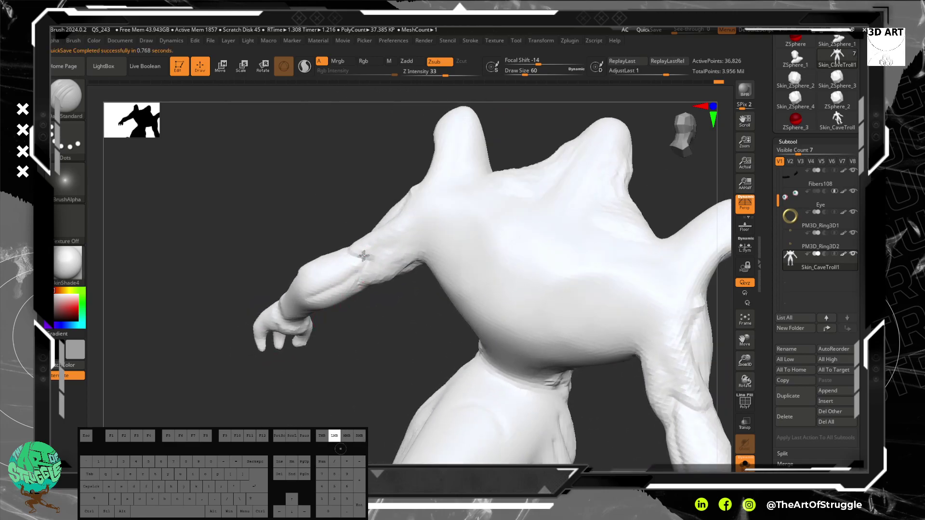
pyautogui.moveTo(343, 353)
pyautogui.mouseDown()
pyautogui.moveTo(361, 309)
pyautogui.moveTo(345, 283)
pyautogui.mouseUp()
pyautogui.hotkey('ctrl', 'z')
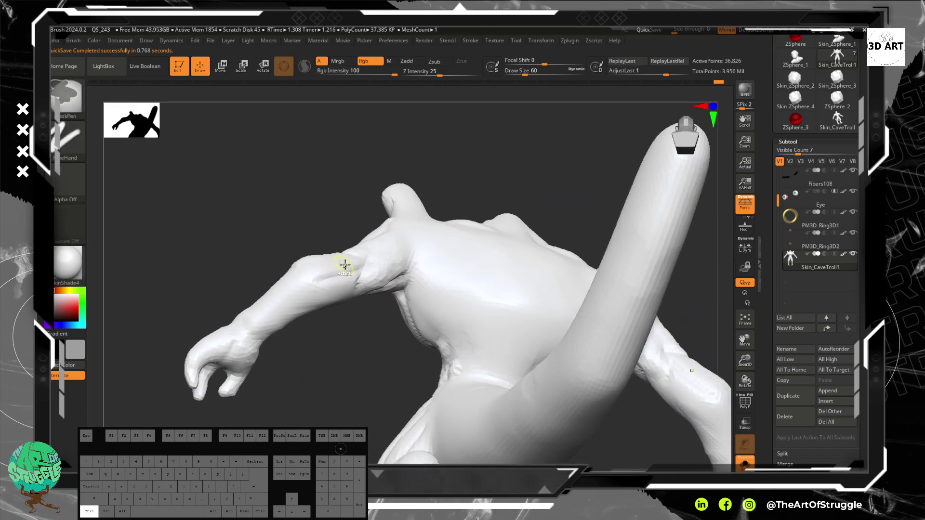
# Carve creases along the back of the elbow and the outer forearm
pyautogui.moveTo(345, 345); pyautogui.dragTo(342, 398)
pyautogui.moveTo(351, 264); pyautogui.dragTo(330, 284)
pyautogui.moveTo(355, 382); pyautogui.dragTo(308, 359)
pyautogui.moveTo(367, 284)
pyautogui.mouseDown()
pyautogui.moveTo(346, 314)
pyautogui.moveTo(370, 304)
pyautogui.mouseUp()
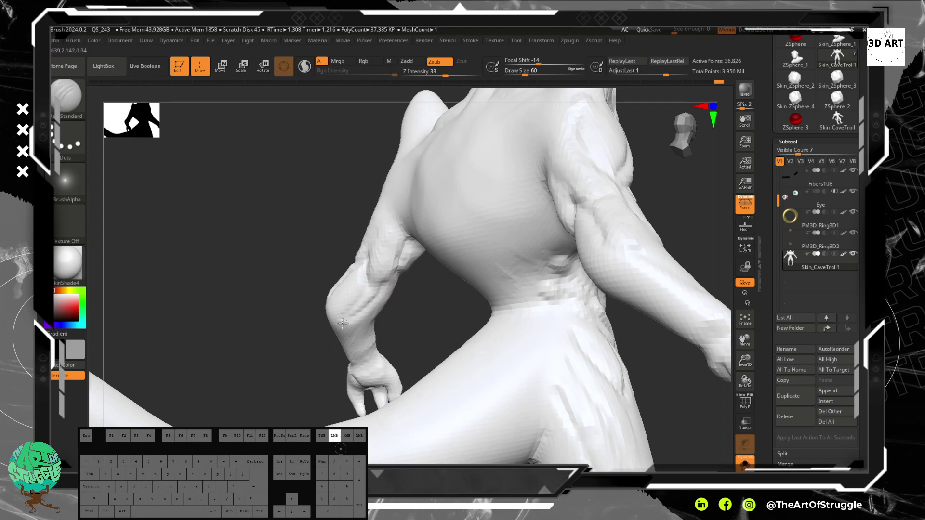
pyautogui.moveTo(263, 319)
pyautogui.mouseDown()
pyautogui.moveTo(295, 306)
pyautogui.moveTo(314, 268)
pyautogui.moveTo(341, 286)
pyautogui.moveTo(305, 326)
pyautogui.moveTo(338, 307)
pyautogui.moveTo(323, 317)
pyautogui.moveTo(363, 341)
pyautogui.moveTo(388, 320)
pyautogui.moveTo(314, 337)
pyautogui.moveTo(318, 346)
pyautogui.mouseUp()
pyautogui.keyDown('alt'); pyautogui.moveTo(333, 383); pyautogui.dragTo(355, 321); pyautogui.keyUp('alt')
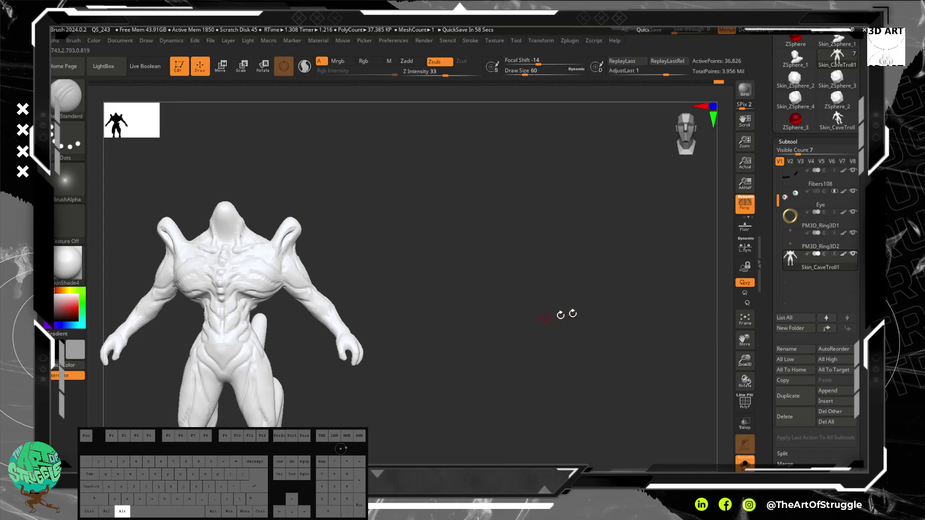
# Turn off Solo mode to show all subtools and compare the body's proportions with the head from side and front
pyautogui.click(744, 462)
pyautogui.keyDown('alt'); pyautogui.moveTo(522, 294); pyautogui.dragTo(643, 311); pyautogui.keyUp('alt')
pyautogui.keyDown('alt'); pyautogui.moveTo(555, 332); pyautogui.dragTo(484, 333); pyautogui.keyUp('alt')
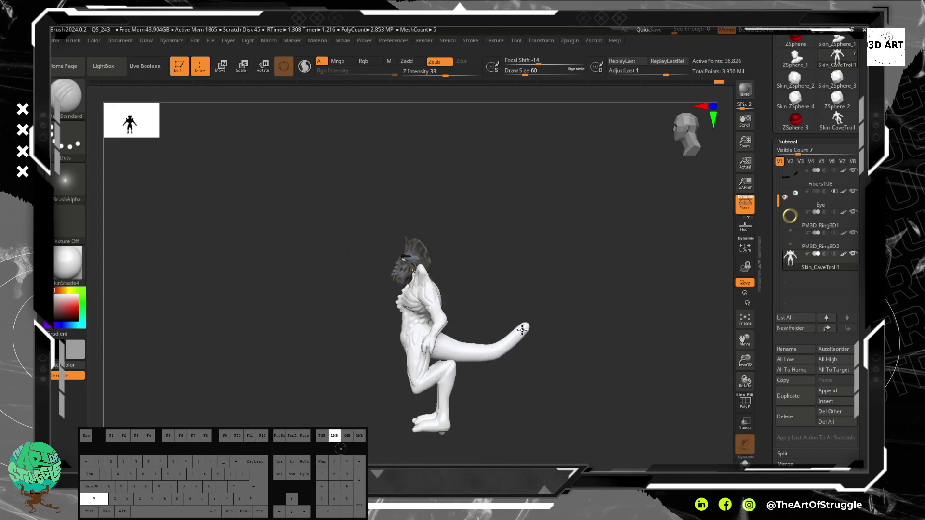
pyautogui.keyDown('alt'); pyautogui.moveTo(477, 273); pyautogui.dragTo(530, 365); pyautogui.keyUp('alt')
pyautogui.moveTo(525, 307); pyautogui.dragTo(628, 307)
pyautogui.press('alt')
pyautogui.keyDown('alt'); pyautogui.moveTo(616, 273); pyautogui.dragTo(531, 217); pyautogui.keyUp('alt')
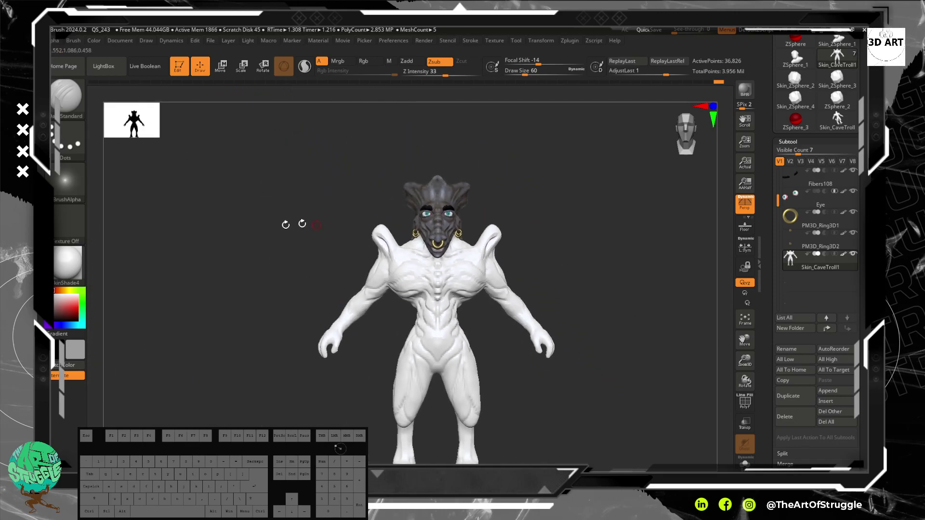
# Scale the body subtool up uniformly relative to the head using the transform gizmo
pyautogui.press('w')
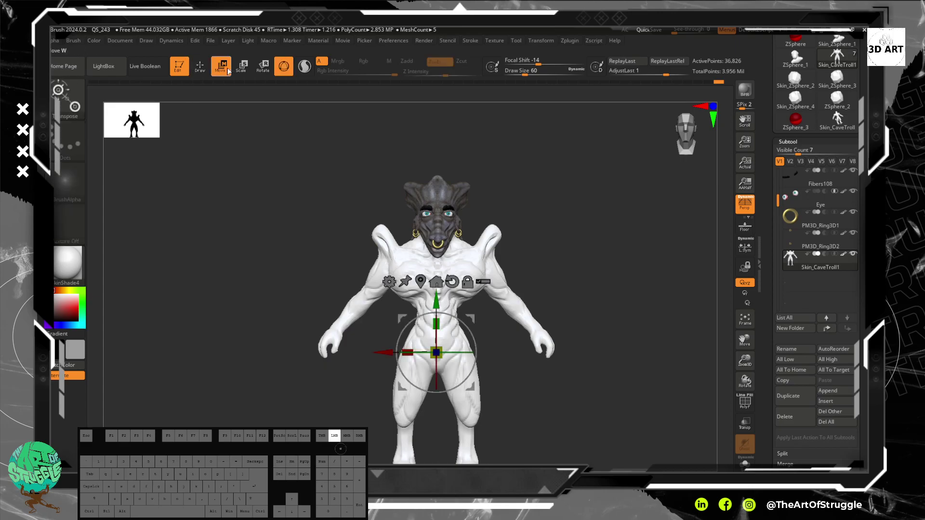
pyautogui.moveTo(437, 305); pyautogui.dragTo(439, 309)
pyautogui.moveTo(437, 358); pyautogui.dragTo(457, 333)
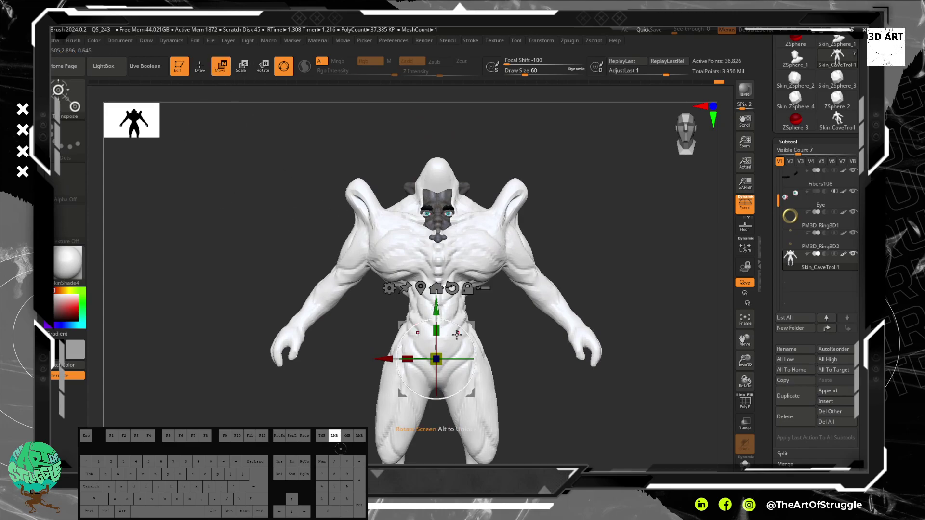
pyautogui.hotkey('ctrl', 'z')
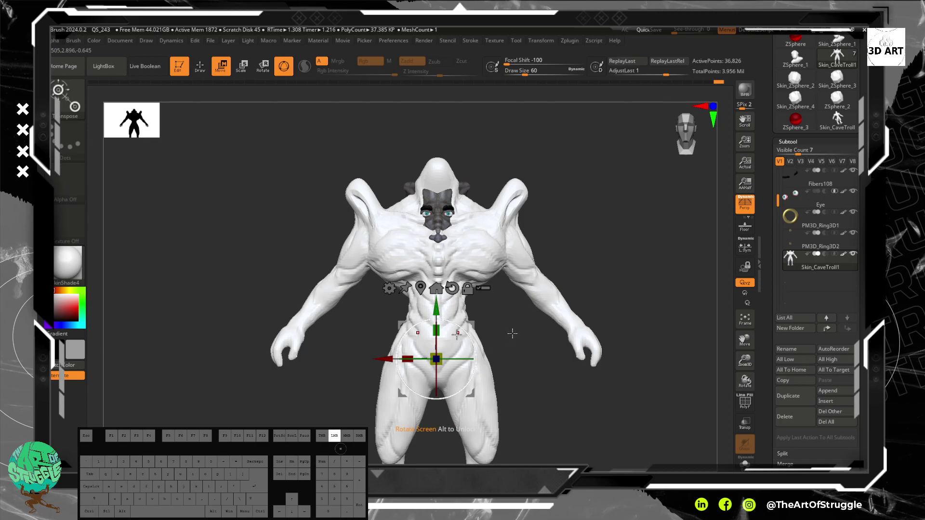
pyautogui.press('ctrl')
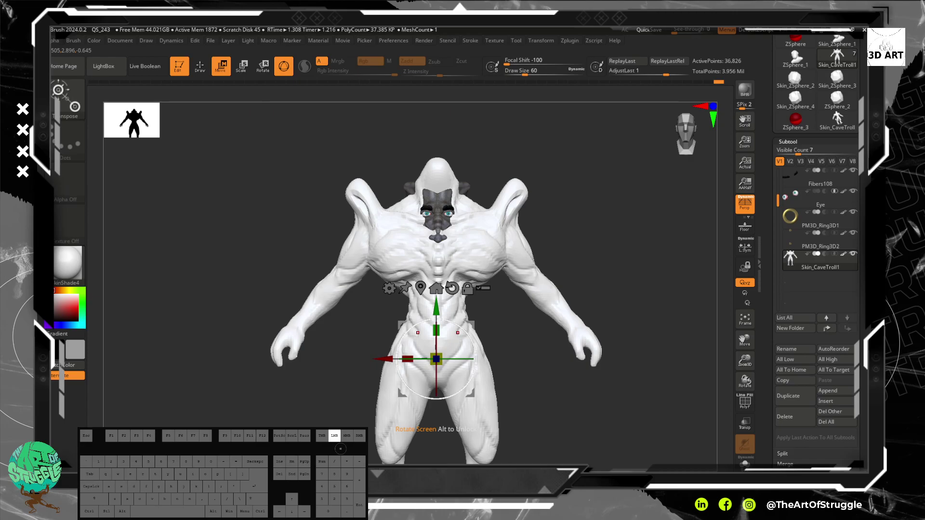
pyautogui.press('q')
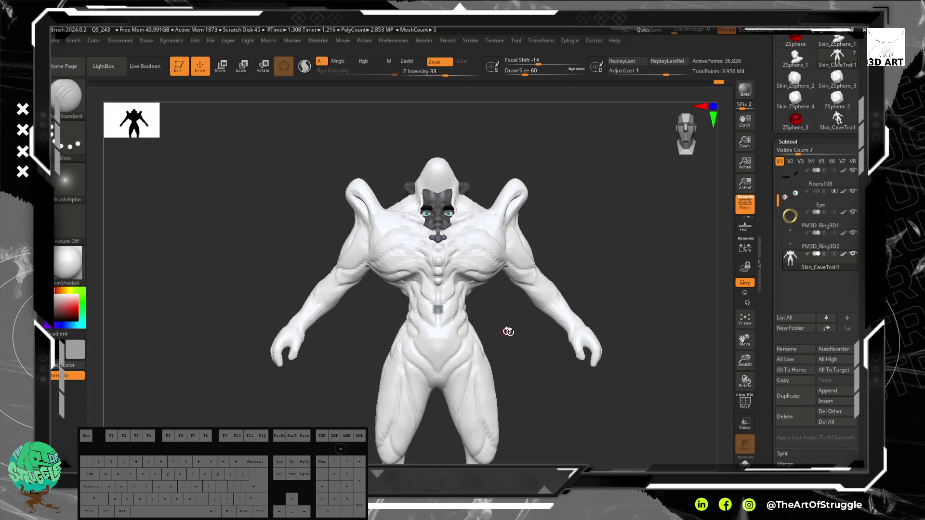
pyautogui.moveTo(492, 320); pyautogui.dragTo(521, 321)
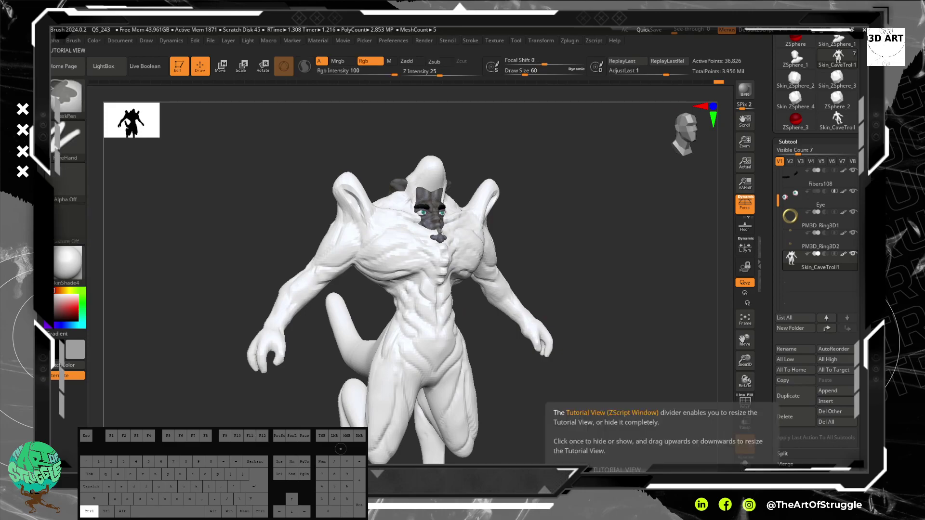
pyautogui.keyDown('shift'); pyautogui.moveTo(514, 367); pyautogui.dragTo(500, 383); pyautogui.keyUp('shift')
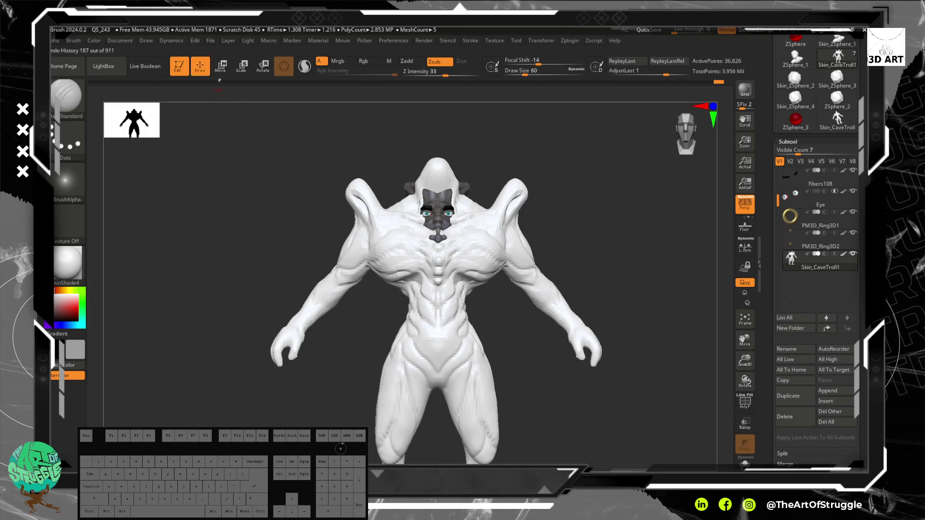
# Lower the body, scale it down slightly, and position it under and slightly behind the head
pyautogui.click(220, 66)
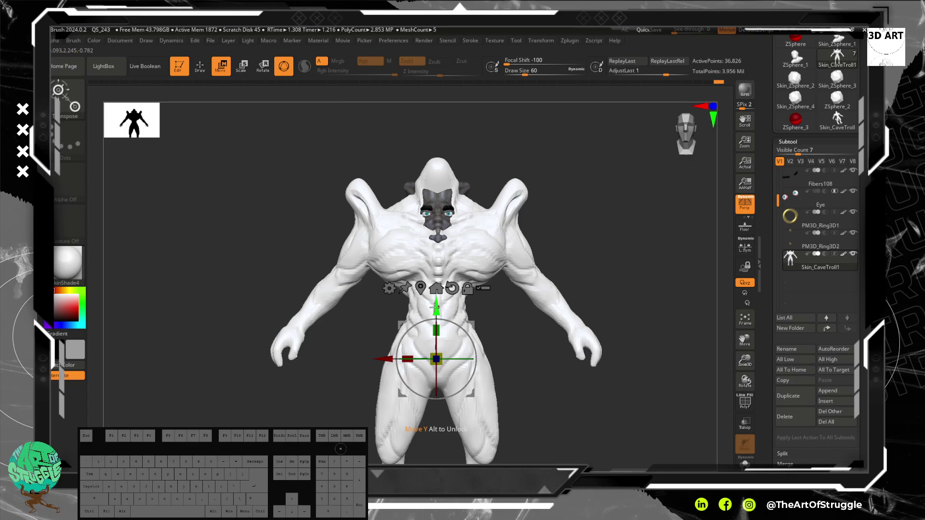
pyautogui.moveTo(436, 305); pyautogui.dragTo(446, 342)
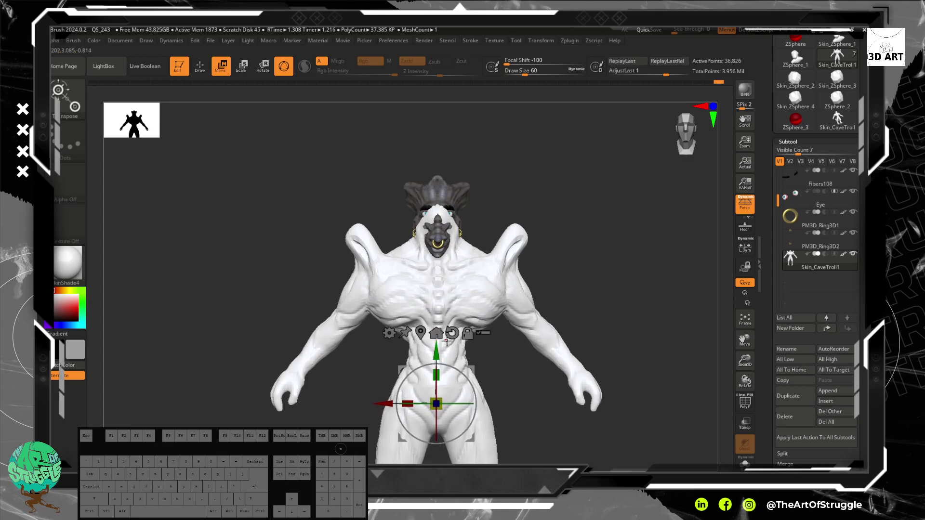
pyautogui.moveTo(586, 250); pyautogui.dragTo(541, 274)
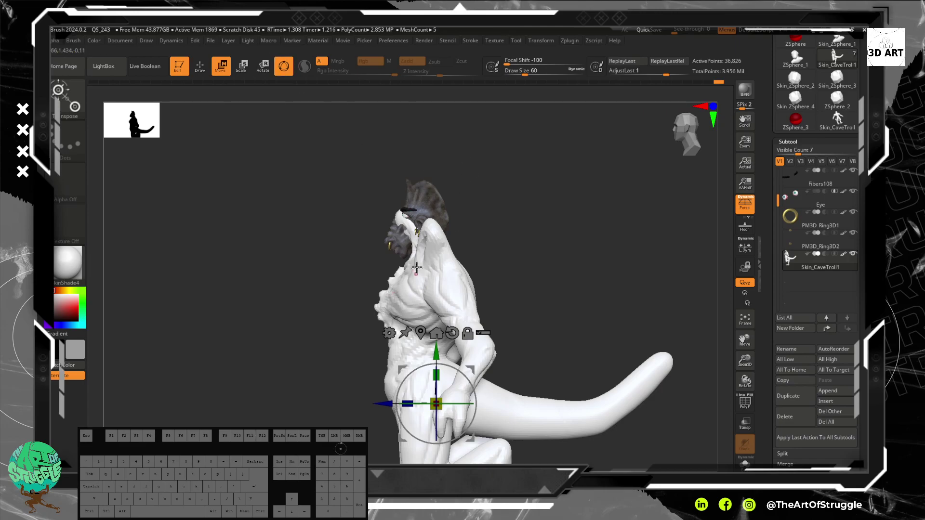
pyautogui.moveTo(435, 404); pyautogui.dragTo(429, 393)
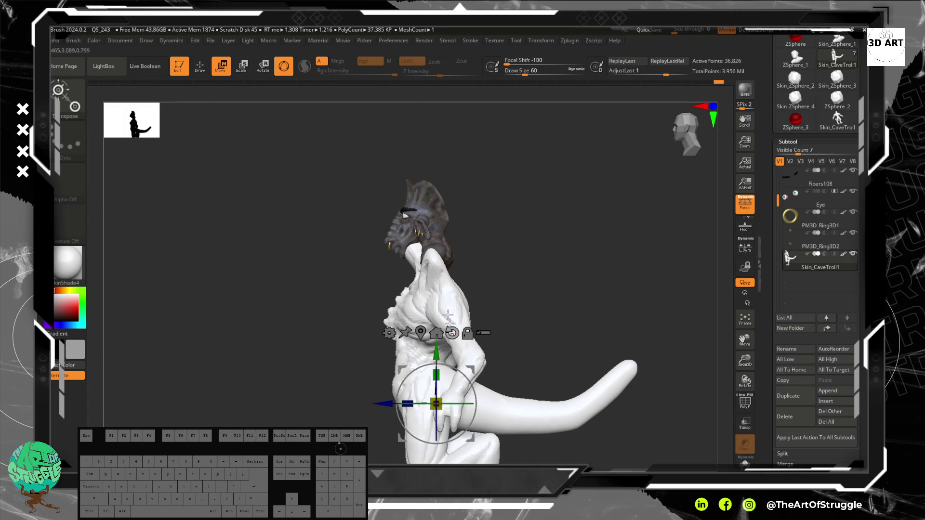
pyautogui.moveTo(471, 370); pyautogui.dragTo(476, 338)
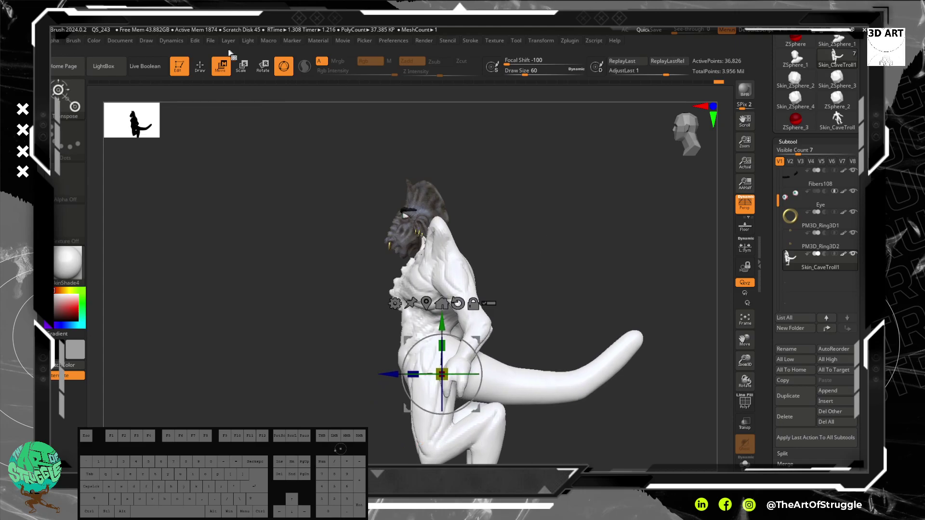
# Return to Draw mode and examine how the body meets the head, with and without perspective distortion
pyautogui.click(202, 70)
pyautogui.moveTo(488, 293); pyautogui.dragTo(526, 299)
pyautogui.moveTo(609, 298); pyautogui.dragTo(617, 272)
pyautogui.keyDown('alt'); pyautogui.moveTo(603, 257); pyautogui.dragTo(566, 269); pyautogui.keyUp('alt')
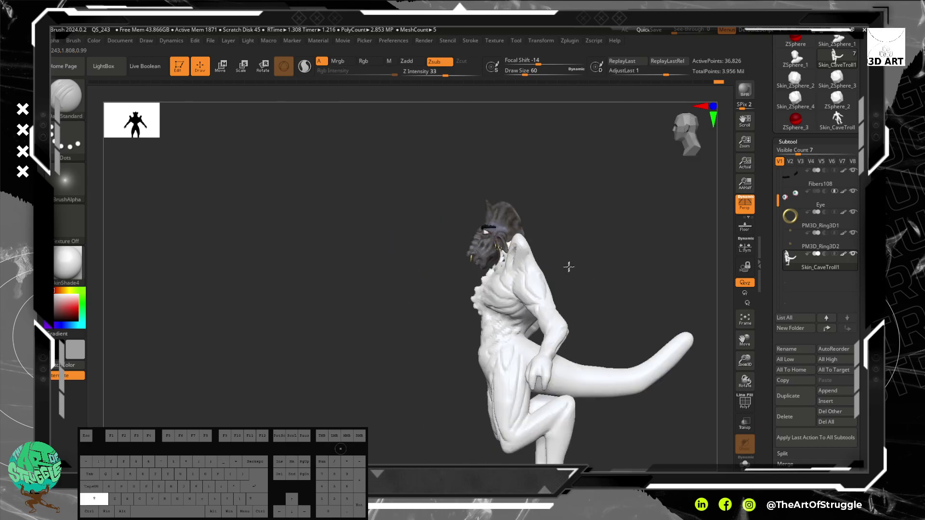
pyautogui.click(741, 207)
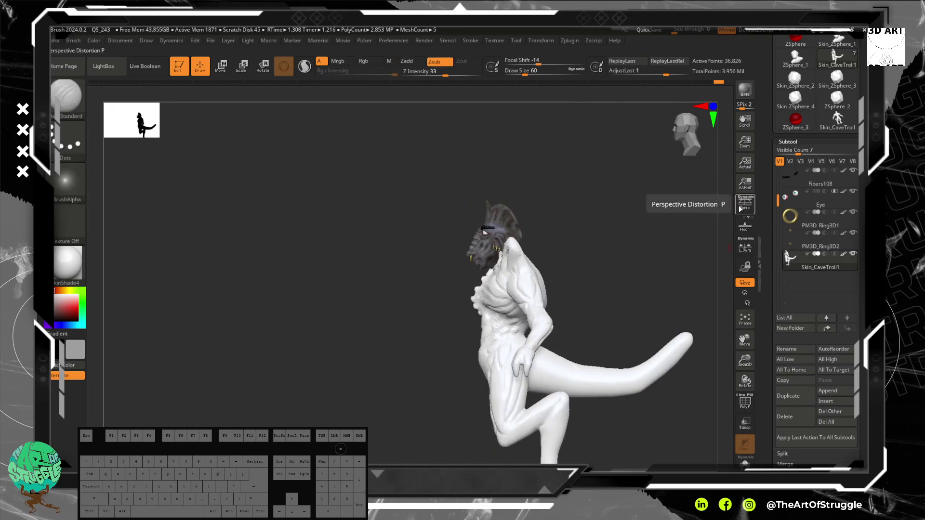
pyautogui.click(741, 208)
pyautogui.keyDown('alt'); pyautogui.moveTo(657, 221); pyautogui.dragTo(571, 271); pyautogui.keyUp('alt')
pyautogui.keyDown('alt'); pyautogui.moveTo(522, 184); pyautogui.dragTo(600, 256); pyautogui.keyUp('alt')
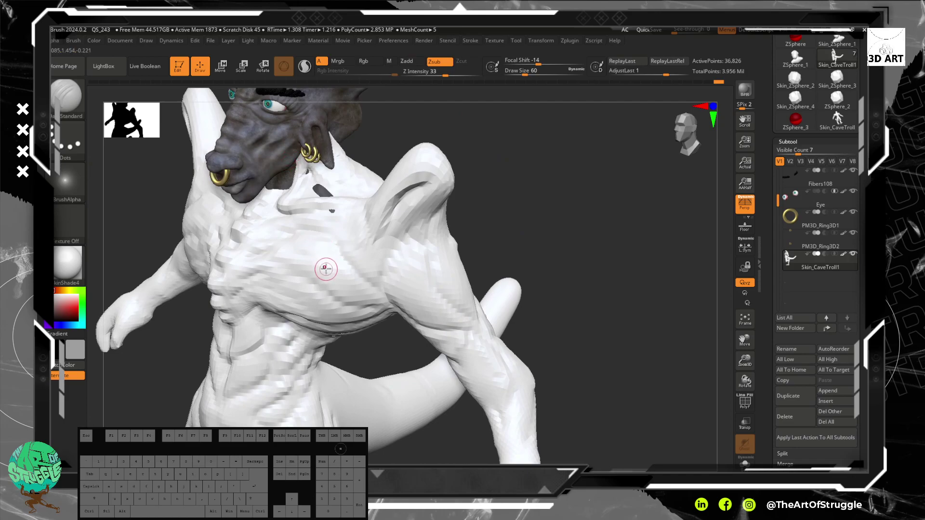
# Toggle backface masking in the DamStandard brush's auto masking settings and test it with a stroke on the chest
pyautogui.moveTo(331, 277)
pyautogui.mouseDown()
pyautogui.moveTo(318, 248)
pyautogui.moveTo(332, 273)
pyautogui.moveTo(330, 247)
pyautogui.mouseUp()
pyautogui.hotkey('ctrl', 'z')
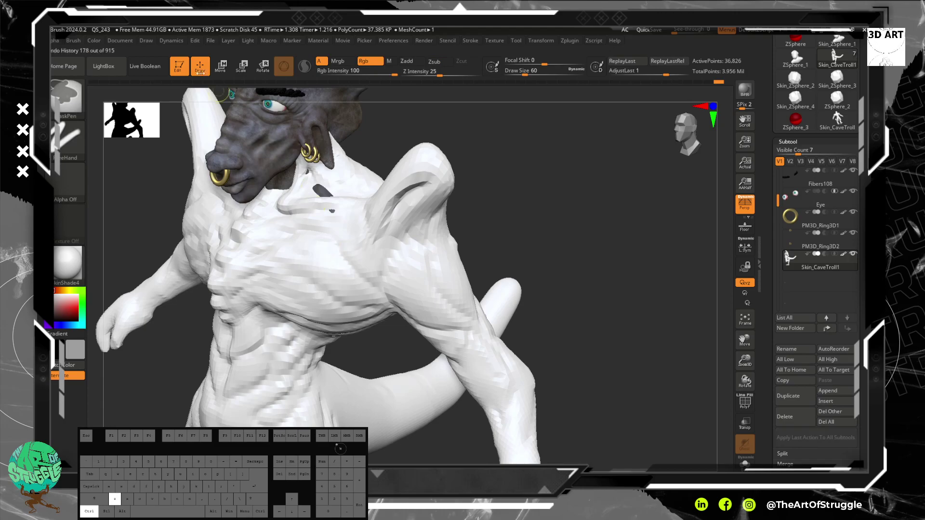
pyautogui.click(72, 42)
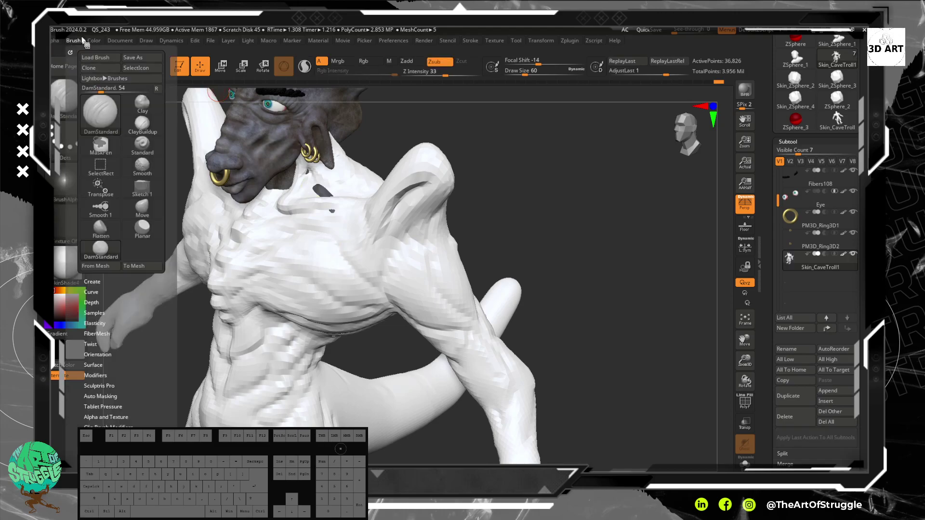
pyautogui.click(77, 40)
pyautogui.click(73, 41)
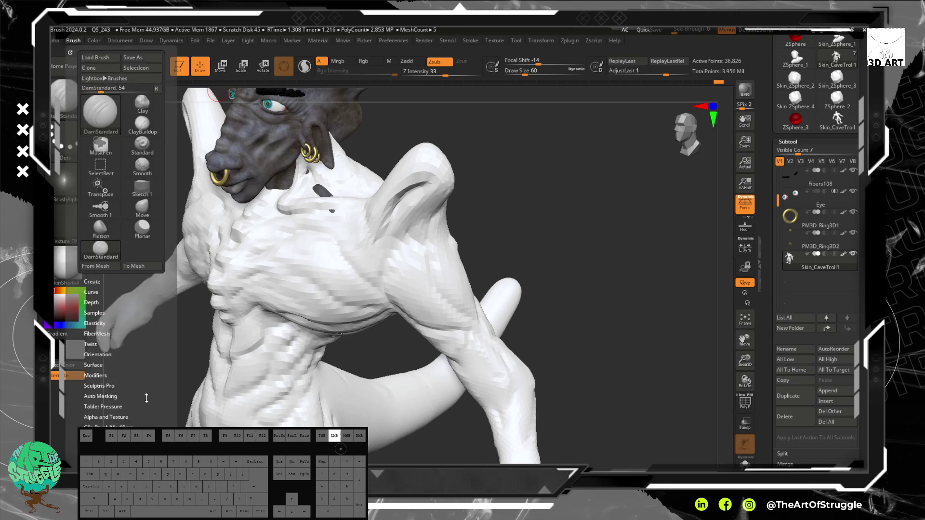
pyautogui.moveTo(146, 398); pyautogui.dragTo(142, 378)
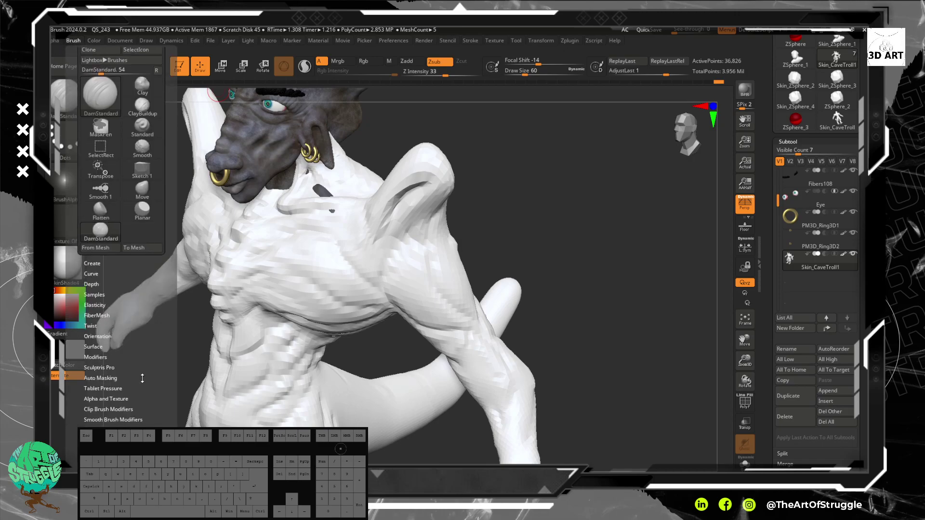
pyautogui.click(106, 378)
pyautogui.moveTo(148, 355); pyautogui.dragTo(145, 288)
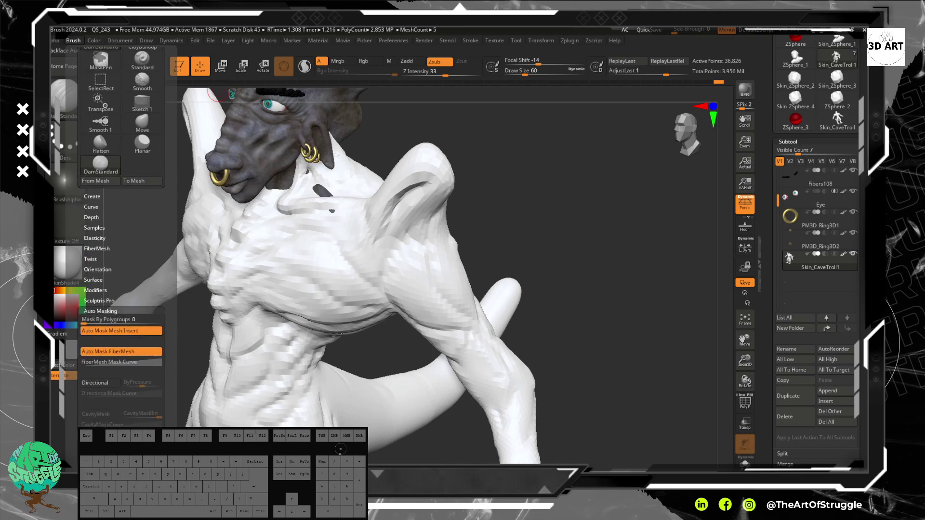
pyautogui.click(100, 445)
pyautogui.moveTo(351, 279)
pyautogui.mouseDown()
pyautogui.moveTo(364, 239)
pyautogui.moveTo(348, 281)
pyautogui.moveTo(356, 272)
pyautogui.mouseUp()
pyautogui.hotkey('ctrl', 'z')
# Paint a test mask on the tip of the tail and inspect its opposite side
pyautogui.moveTo(386, 228)
pyautogui.mouseDown()
pyautogui.moveTo(457, 268)
pyautogui.moveTo(475, 227)
pyautogui.moveTo(373, 163)
pyautogui.moveTo(374, 180)
pyautogui.moveTo(499, 270)
pyautogui.mouseUp()
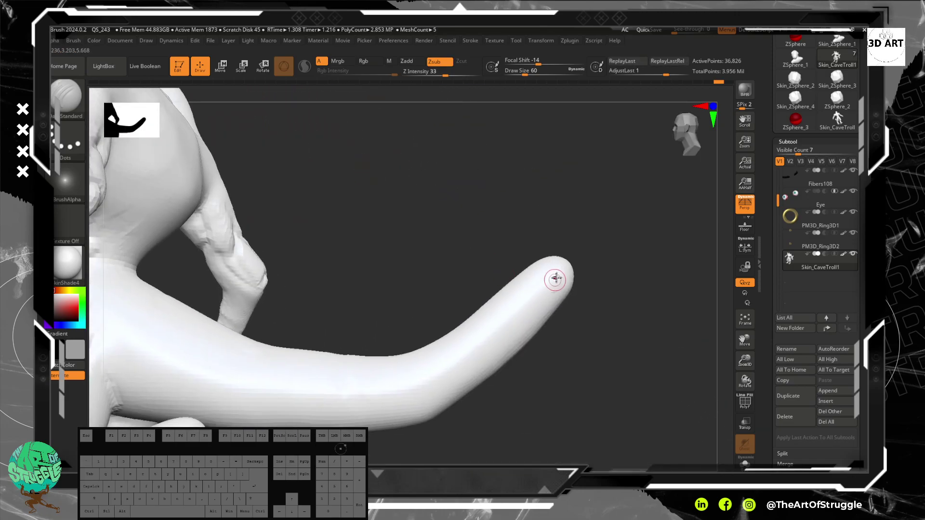
pyautogui.press('ctrl')
pyautogui.keyDown('ctrl'); pyautogui.moveTo(554, 274); pyautogui.dragTo(536, 298); pyautogui.keyUp('ctrl')
pyautogui.moveTo(579, 244)
pyautogui.mouseDown()
pyautogui.moveTo(535, 304)
pyautogui.moveTo(559, 324)
pyautogui.moveTo(574, 287)
pyautogui.mouseUp()
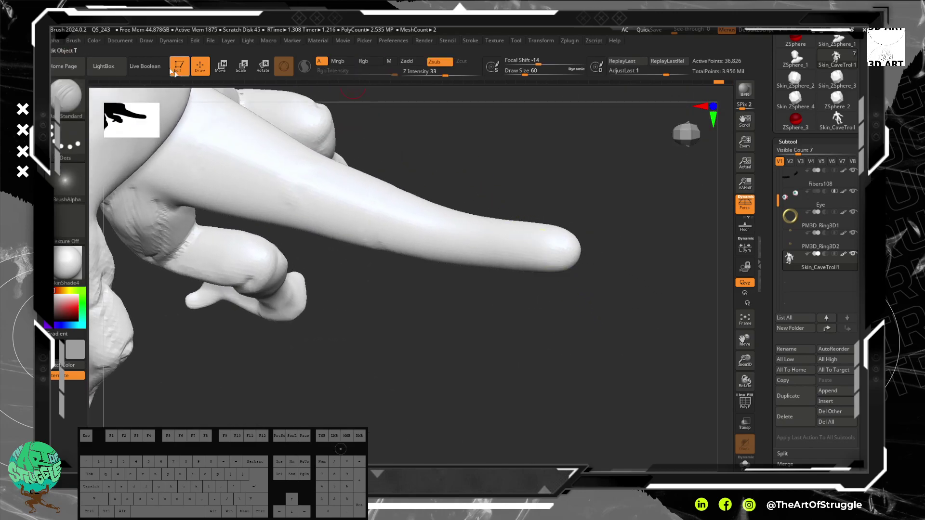
# Revisit the brush's auto masking settings and paint another test mask over the tail's end
pyautogui.click(94, 40)
pyautogui.click(71, 40)
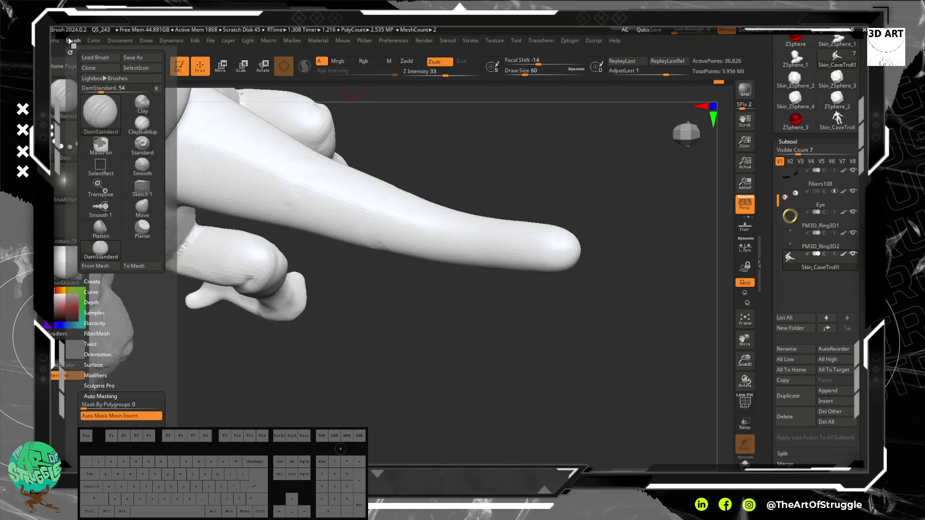
pyautogui.moveTo(162, 419); pyautogui.dragTo(162, 322)
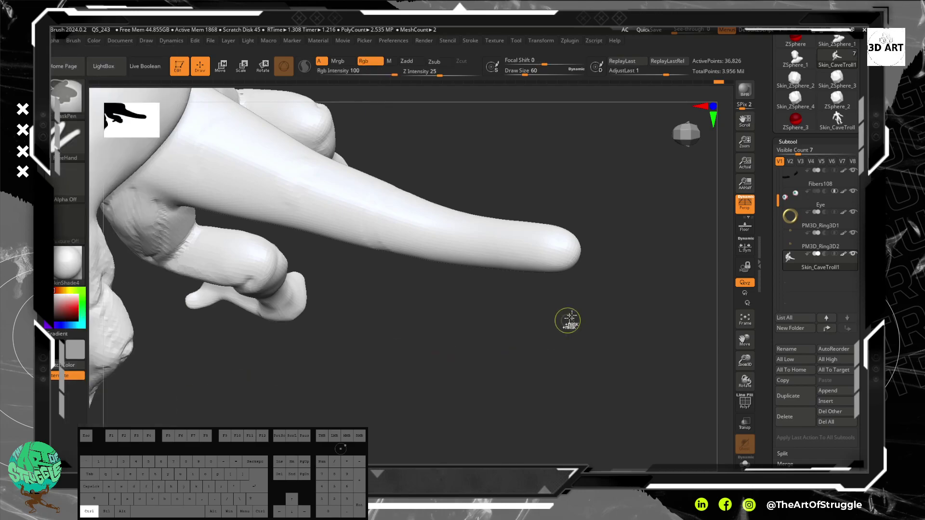
pyautogui.keyDown('ctrl'); pyautogui.moveTo(570, 262); pyautogui.dragTo(529, 247); pyautogui.keyUp('ctrl')
pyautogui.moveTo(530, 289)
pyautogui.mouseDown()
pyautogui.moveTo(520, 304)
pyautogui.moveTo(580, 323)
pyautogui.moveTo(569, 346)
pyautogui.moveTo(586, 342)
pyautogui.moveTo(547, 259)
pyautogui.moveTo(502, 265)
pyautogui.moveTo(483, 282)
pyautogui.mouseUp()
# Frame the whole figure, paint a test mask over one hand, and view the troll from the front and back
pyautogui.moveTo(575, 308)
pyautogui.keyDown('shift'); pyautogui.mouseDown()
pyautogui.moveTo(560, 286)
pyautogui.moveTo(493, 277)
pyautogui.mouseUp(); pyautogui.keyUp('shift')
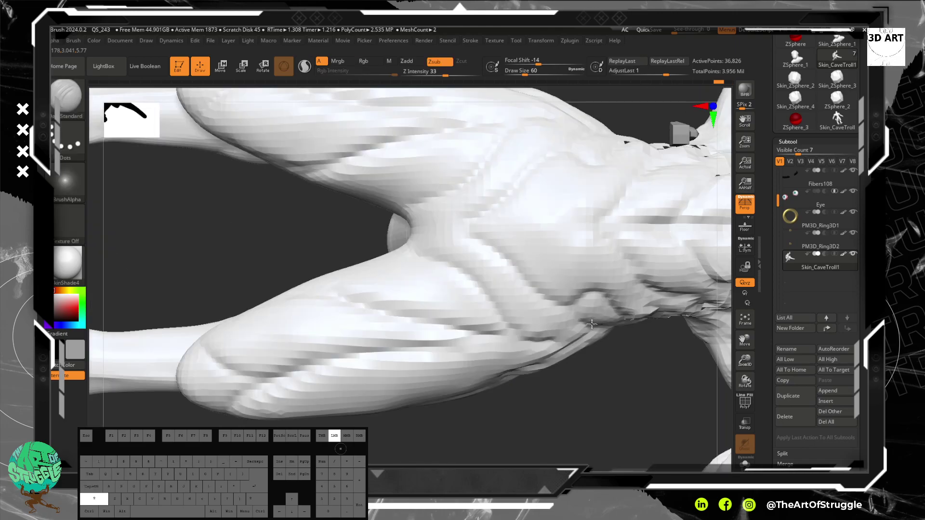
pyautogui.press('f')
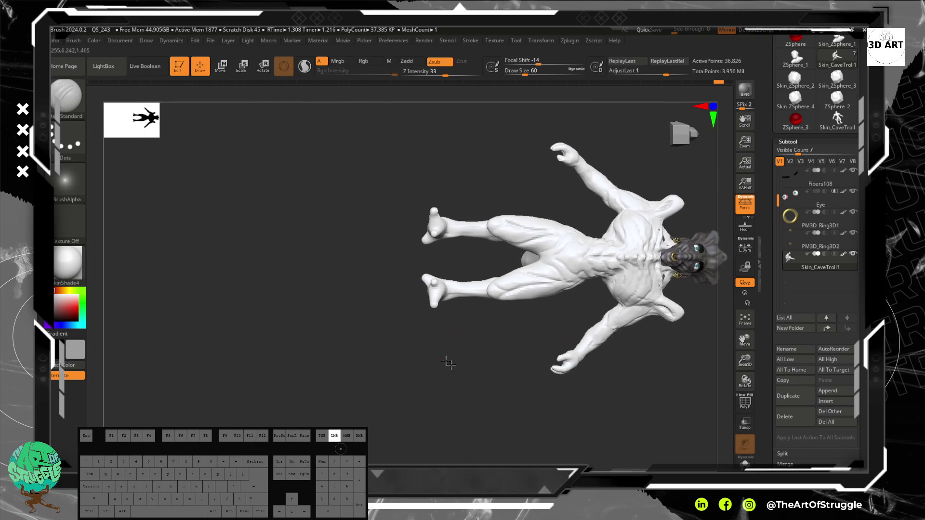
pyautogui.keyDown('shift'); pyautogui.moveTo(448, 363); pyautogui.dragTo(516, 362); pyautogui.keyUp('shift')
pyautogui.press('ctrl')
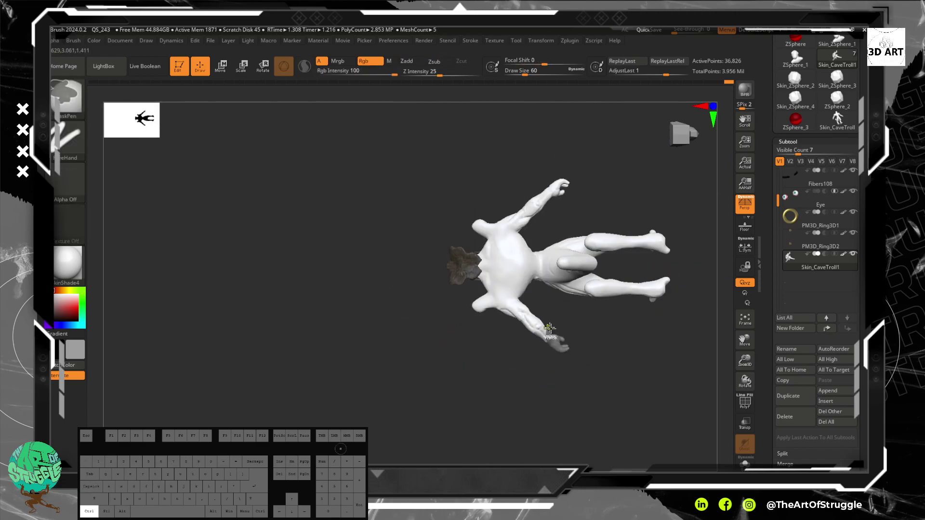
pyautogui.moveTo(588, 355)
pyautogui.keyDown('shift'); pyautogui.mouseDown()
pyautogui.moveTo(642, 305)
pyautogui.moveTo(644, 276)
pyautogui.mouseUp(); pyautogui.keyUp('shift')
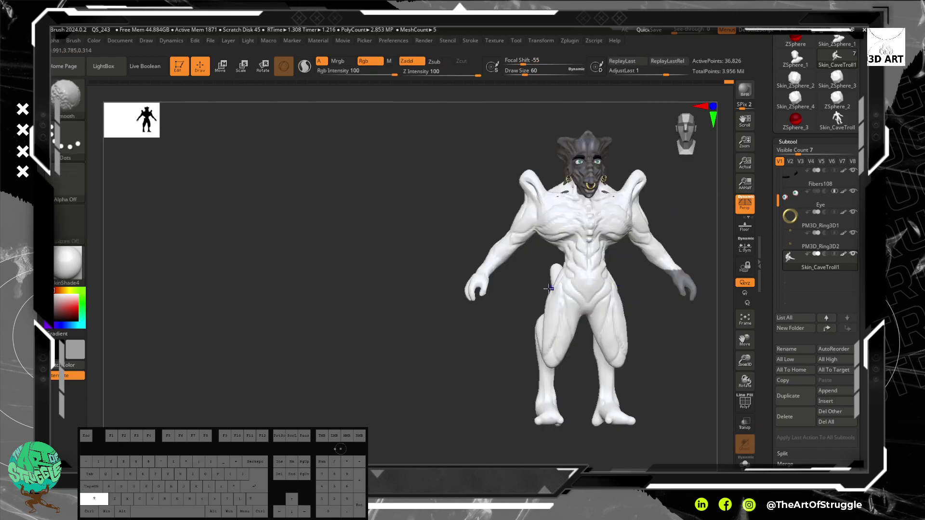
pyautogui.keyDown('alt'); pyautogui.moveTo(704, 243); pyautogui.dragTo(583, 227); pyautogui.keyUp('alt')
pyautogui.moveTo(607, 268); pyautogui.dragTo(538, 264)
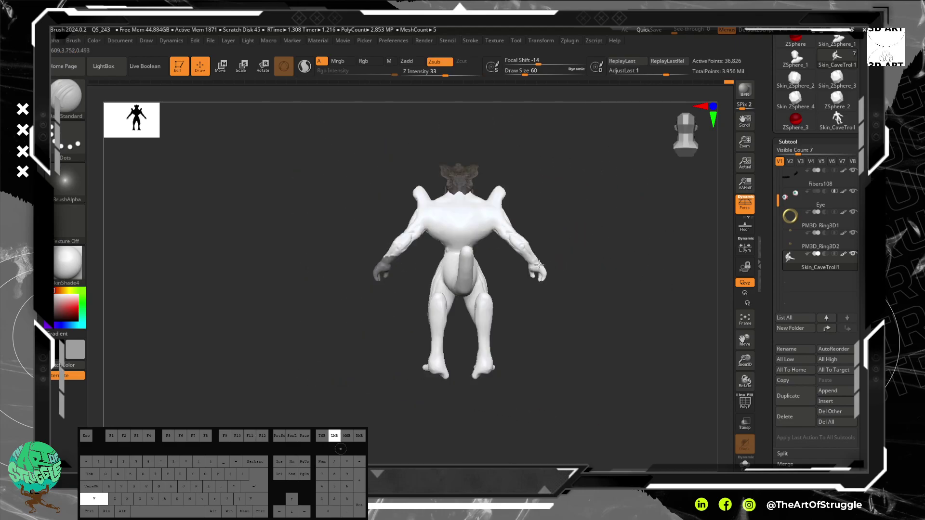
# Look through the DamStandard brush's auto masking and modifier settings
pyautogui.click(94, 40)
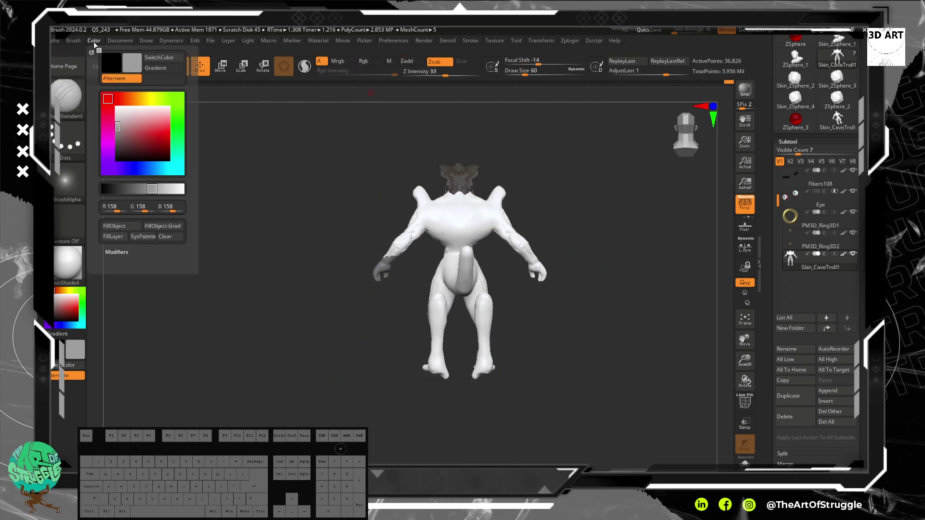
pyautogui.click(74, 41)
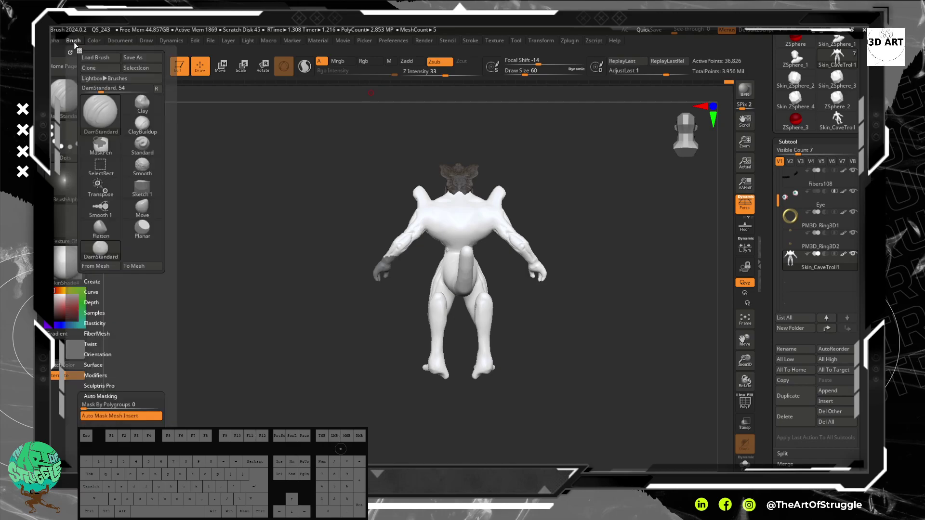
pyautogui.scroll(-5, 166, 375)
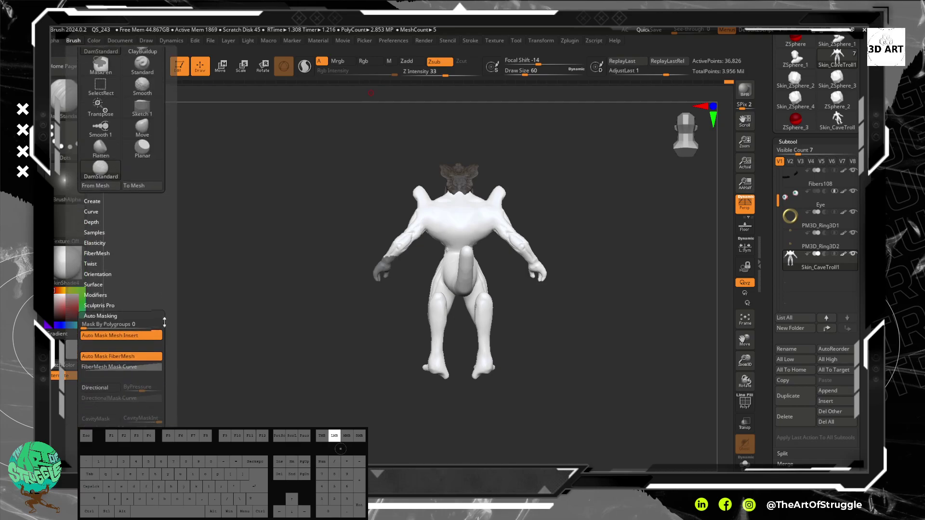
pyautogui.click(95, 295)
# Clear the hand mask, try new masks over the forearm and hand, and inspect the arm from both sides
pyautogui.keyDown('ctrl'); pyautogui.click(320, 318); pyautogui.keyUp('ctrl')
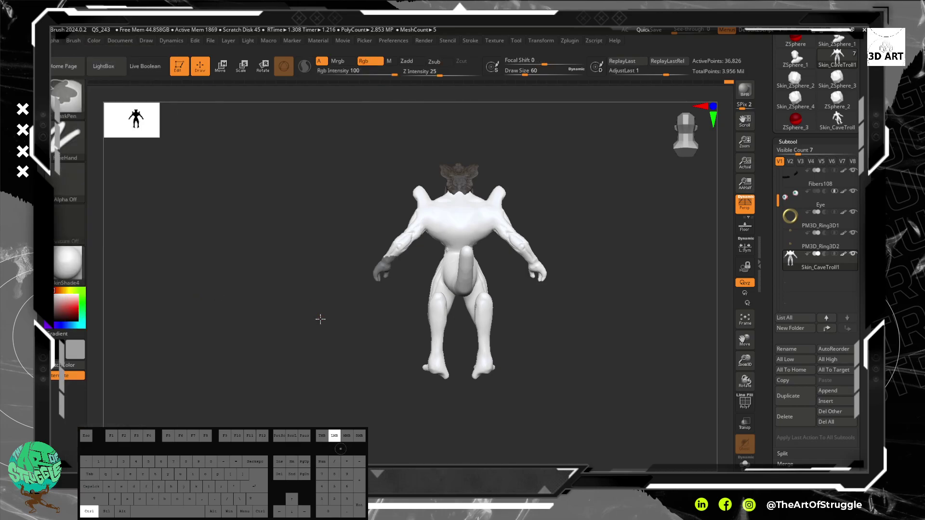
pyautogui.keyDown('ctrl'); pyautogui.moveTo(326, 308); pyautogui.dragTo(353, 316); pyautogui.keyUp('ctrl')
pyautogui.keyDown('ctrl'); pyautogui.moveTo(368, 241); pyautogui.dragTo(439, 327); pyautogui.keyUp('ctrl')
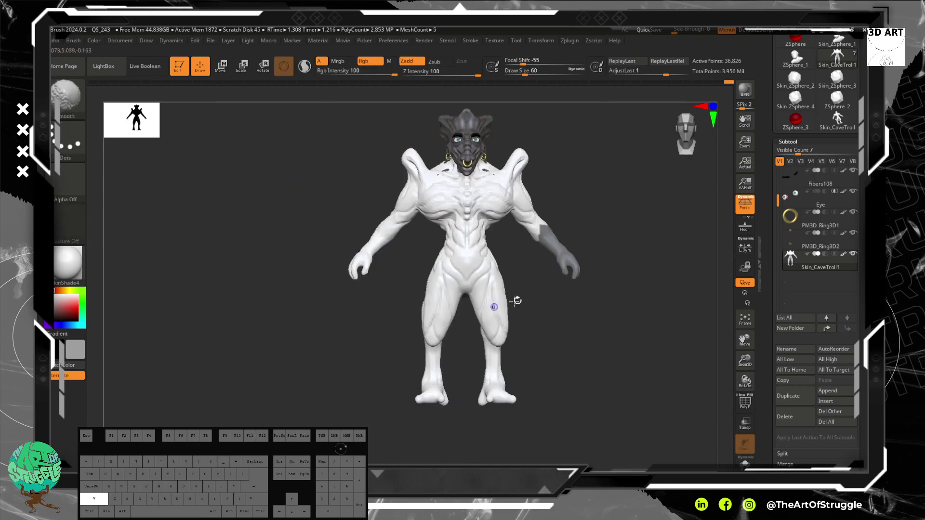
pyautogui.keyDown('ctrl'); pyautogui.moveTo(588, 295); pyautogui.dragTo(564, 251); pyautogui.keyUp('ctrl')
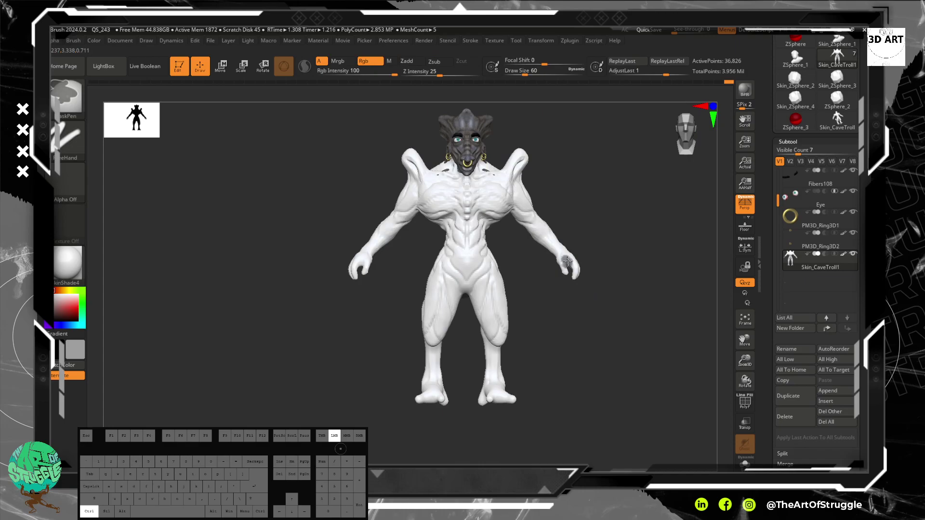
pyautogui.moveTo(618, 279)
pyautogui.mouseDown()
pyautogui.moveTo(535, 264)
pyautogui.moveTo(589, 276)
pyautogui.moveTo(536, 273)
pyautogui.moveTo(606, 279)
pyautogui.moveTo(541, 274)
pyautogui.moveTo(556, 274)
pyautogui.mouseUp()
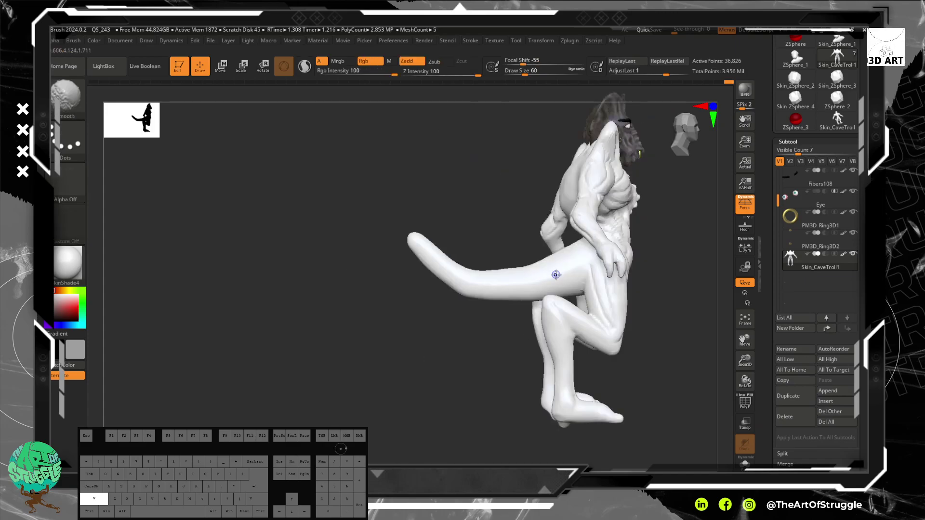
pyautogui.moveTo(498, 211); pyautogui.dragTo(573, 226)
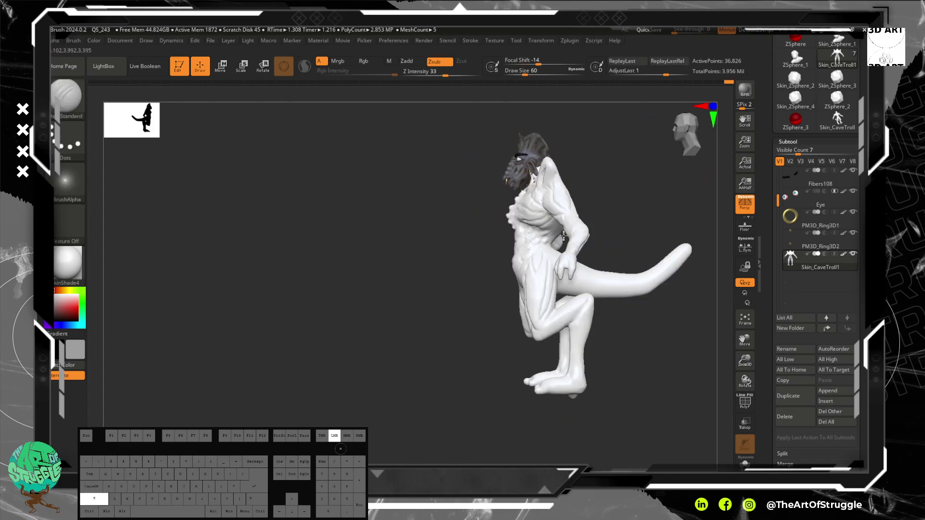
pyautogui.keyDown('alt'); pyautogui.moveTo(639, 236); pyautogui.dragTo(613, 325); pyautogui.keyUp('alt')
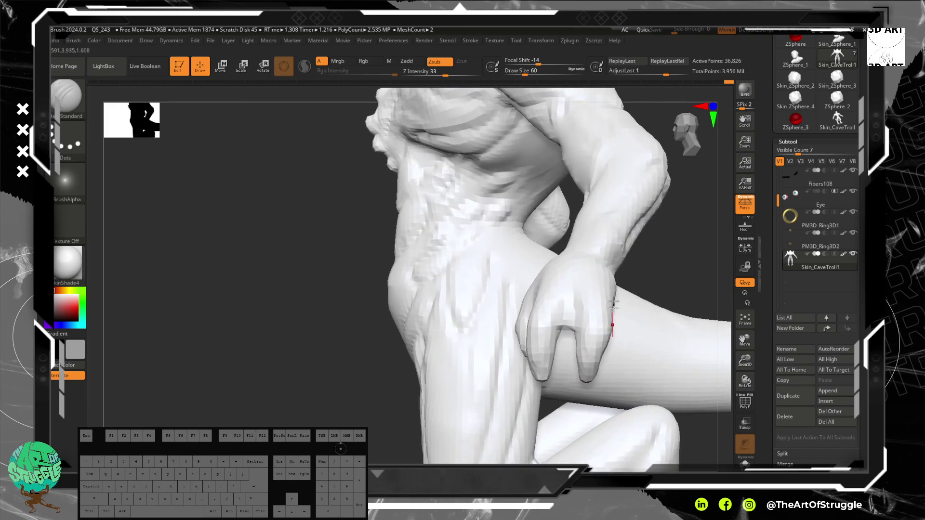
# Revisit the brush settings, try a test stroke on the hand resting over the tail, and undo the recent test edits
pyautogui.click(74, 42)
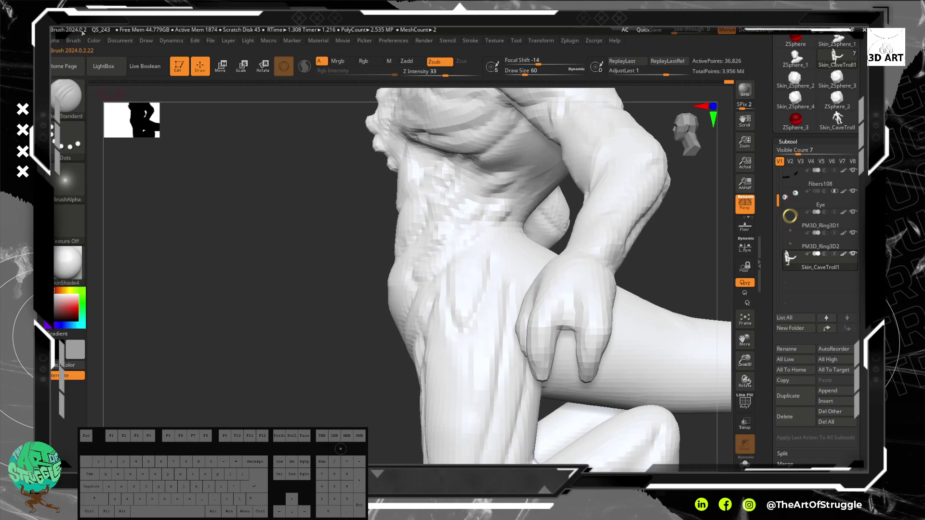
pyautogui.click(73, 41)
pyautogui.scroll(-4, 118, 289)
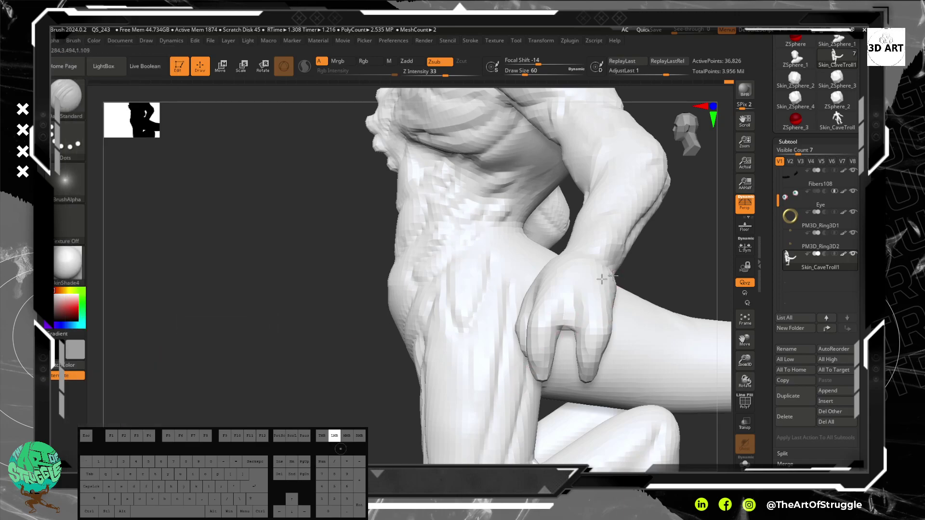
pyautogui.moveTo(595, 299)
pyautogui.mouseDown()
pyautogui.moveTo(597, 273)
pyautogui.moveTo(702, 198)
pyautogui.moveTo(637, 197)
pyautogui.moveTo(629, 312)
pyautogui.moveTo(602, 279)
pyautogui.moveTo(578, 289)
pyautogui.mouseUp()
pyautogui.hotkey('ctrl', 'z')
pyautogui.hotkey('ctrl', 'z')
pyautogui.hotkey('ctrl', 'z')
pyautogui.hotkey('ctrl', 'z')
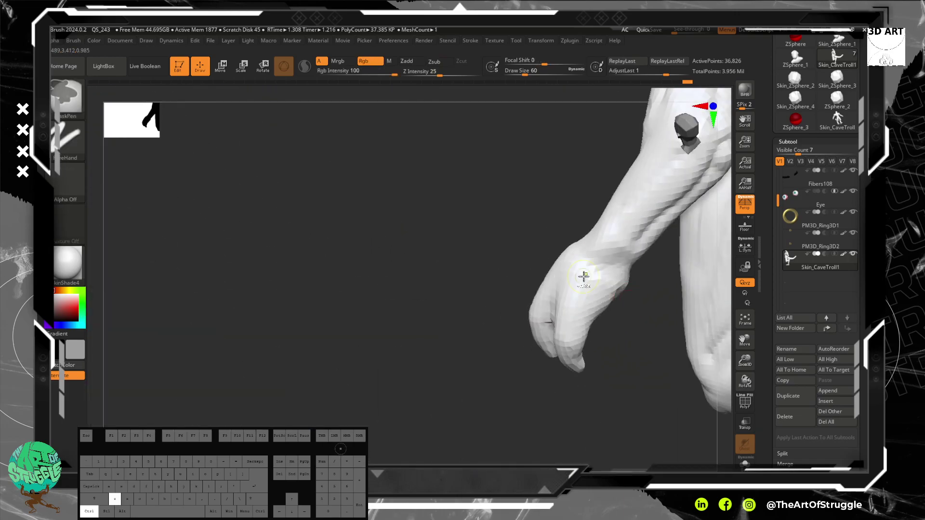
# Examine the troll's hand, forearm and upper body from several side angles
pyautogui.moveTo(403, 159); pyautogui.dragTo(470, 283)
pyautogui.keyDown('alt'); pyautogui.moveTo(636, 197); pyautogui.dragTo(613, 315); pyautogui.keyUp('alt')
pyautogui.keyDown('alt'); pyautogui.moveTo(515, 264); pyautogui.dragTo(534, 333); pyautogui.keyUp('alt')
pyautogui.keyDown('alt'); pyautogui.moveTo(539, 190); pyautogui.dragTo(531, 313); pyautogui.keyUp('alt')
pyautogui.keyDown('alt'); pyautogui.moveTo(486, 245); pyautogui.dragTo(450, 212); pyautogui.keyUp('alt')
pyautogui.keyDown('alt'); pyautogui.moveTo(511, 196); pyautogui.dragTo(470, 166); pyautogui.keyUp('alt')
pyautogui.moveTo(511, 178); pyautogui.dragTo(429, 192)
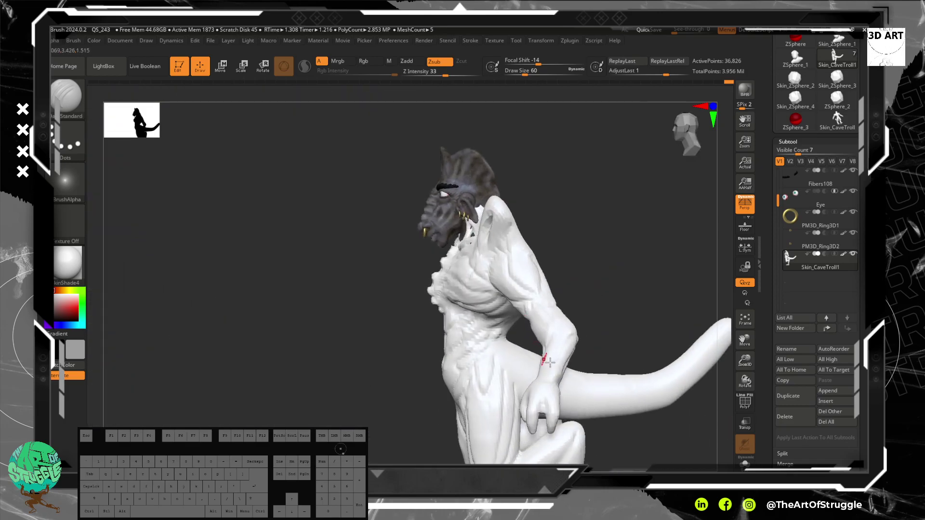
pyautogui.moveTo(611, 332); pyautogui.dragTo(554, 340)
pyautogui.moveTo(473, 320)
pyautogui.keyDown('alt'); pyautogui.mouseDown()
pyautogui.moveTo(367, 221)
pyautogui.moveTo(371, 274)
pyautogui.moveTo(373, 240)
pyautogui.moveTo(325, 252)
pyautogui.moveTo(331, 242)
pyautogui.mouseUp(); pyautogui.keyUp('alt')
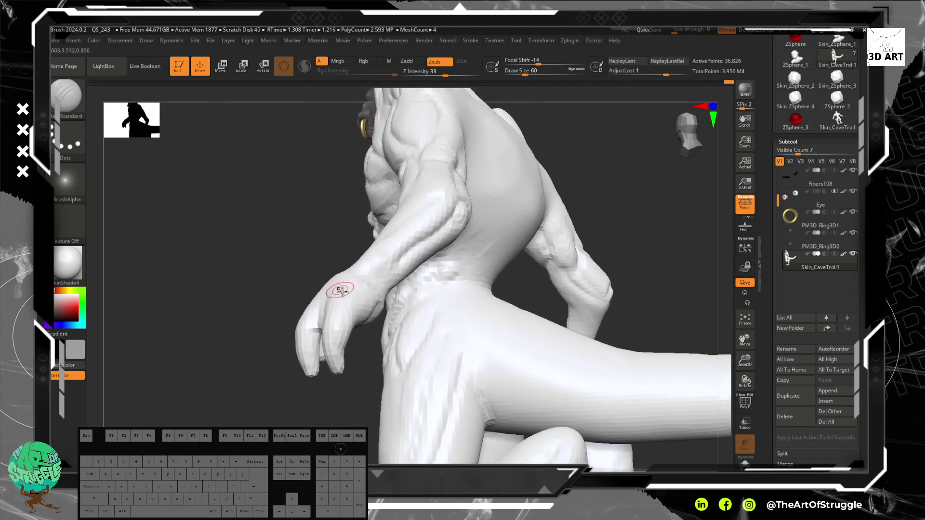
# Display the polyframe wireframe and mask the whole hand up to the wrist
pyautogui.click(744, 402)
pyautogui.moveTo(301, 234)
pyautogui.mouseDown()
pyautogui.moveTo(291, 270)
pyautogui.moveTo(283, 246)
pyautogui.moveTo(372, 316)
pyautogui.mouseUp()
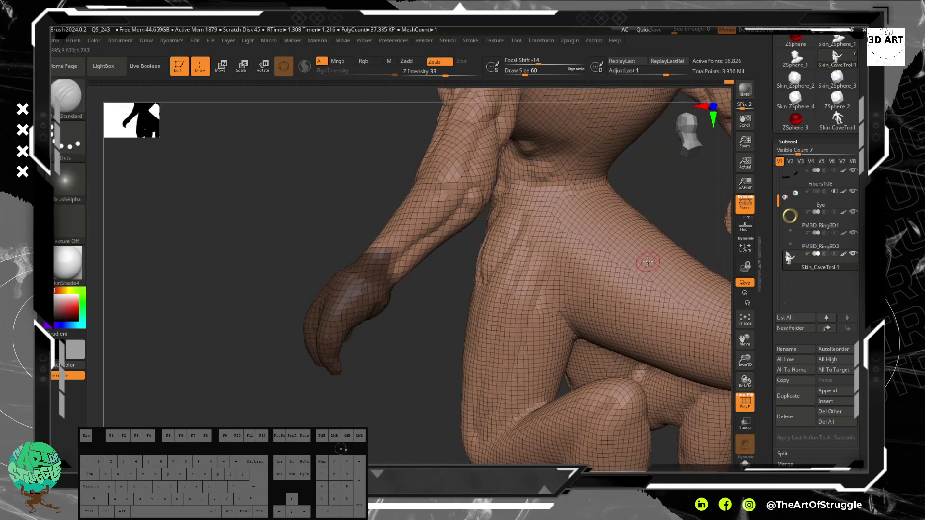
# Apply Auto Groups to the body mesh from the polygroup options
pyautogui.scroll(-8, 814, 333)
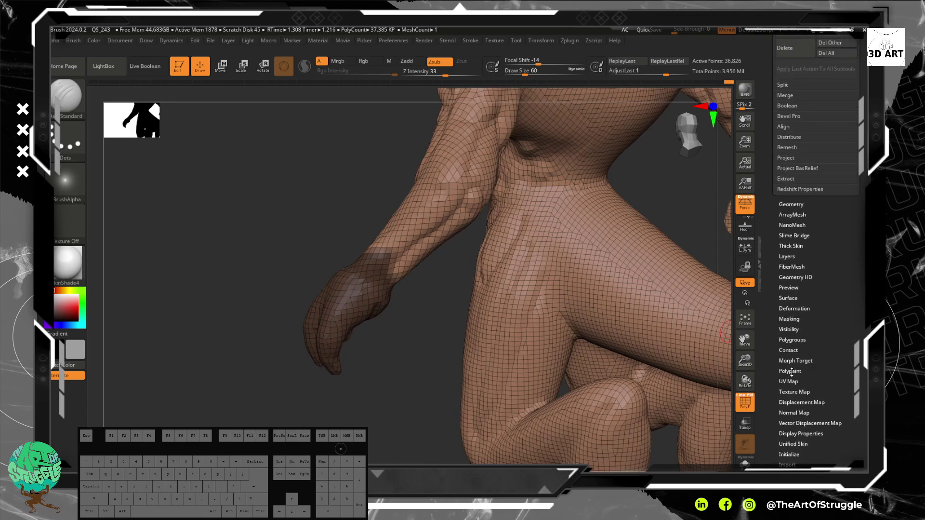
pyautogui.click(801, 402)
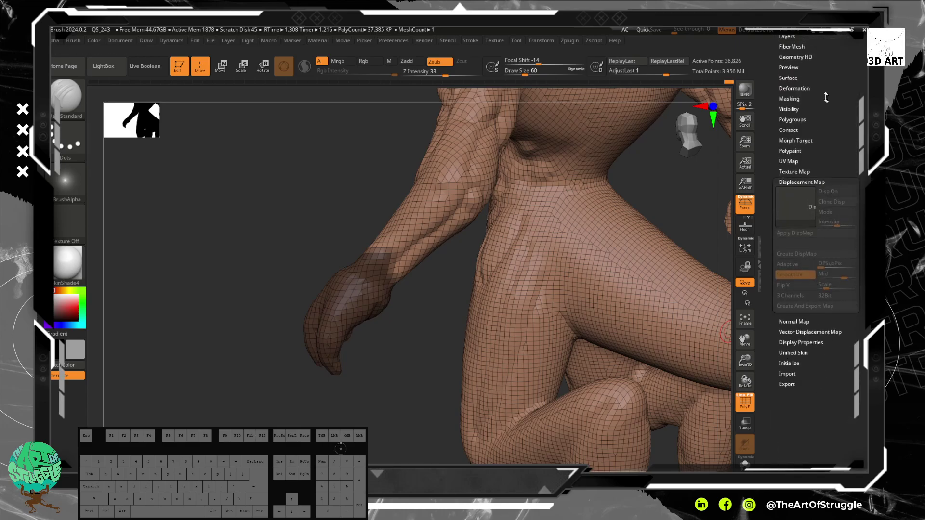
pyautogui.click(802, 119)
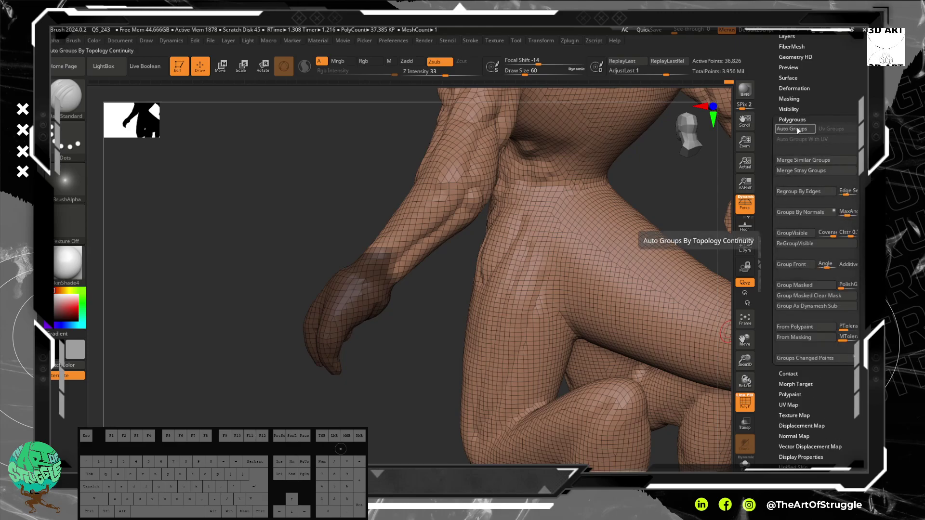
pyautogui.click(795, 129)
pyautogui.click(795, 129)
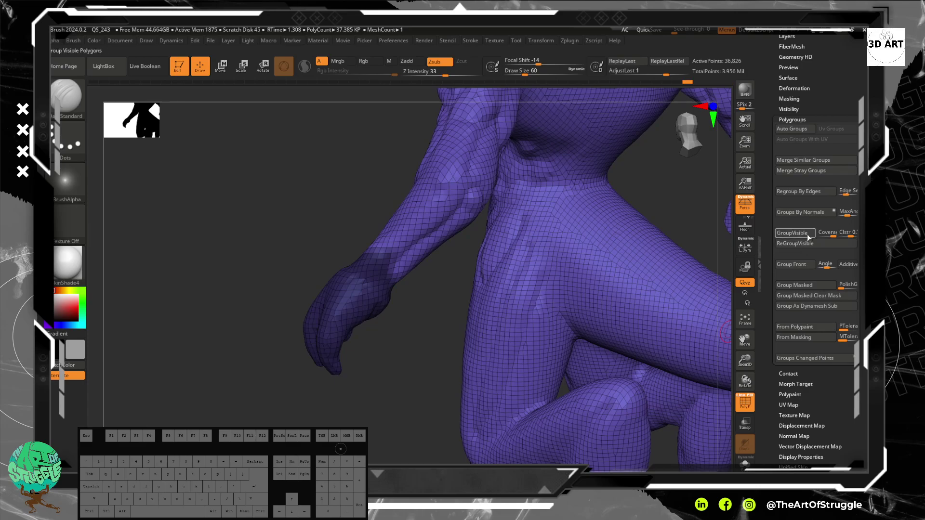
# Assign the masked hand its own polygroup with Group Masked and clear the mask
pyautogui.click(797, 286)
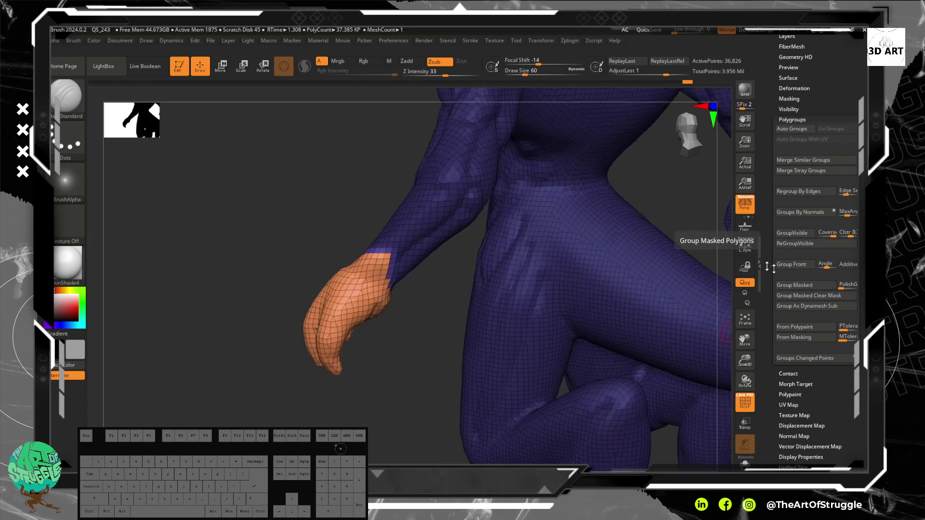
pyautogui.press('ctrl')
pyautogui.keyDown('ctrl'); pyautogui.moveTo(246, 212); pyautogui.dragTo(295, 252); pyautogui.keyUp('ctrl')
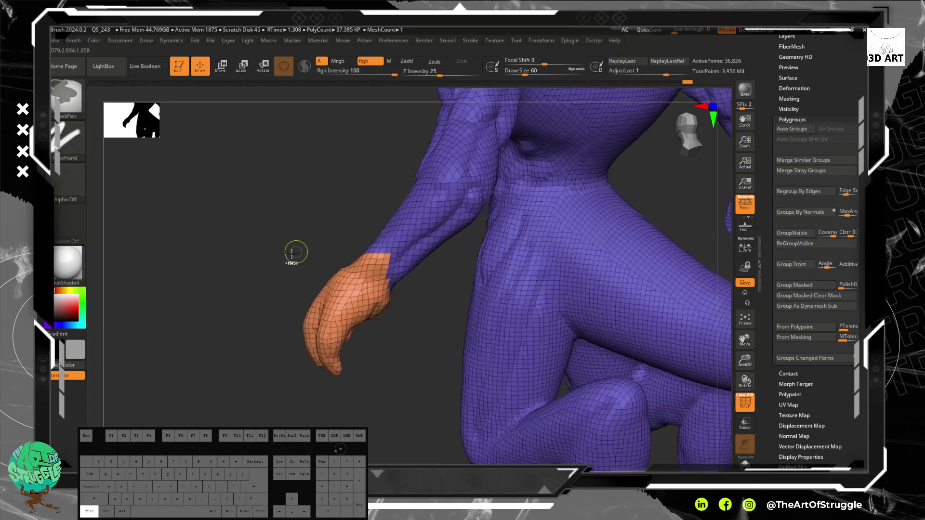
# Isolate the hand's polygroup to check it, then bring back the full body
pyautogui.moveTo(384, 344); pyautogui.dragTo(392, 330)
pyautogui.keyDown('ctrl'); pyautogui.keyDown('shift'); pyautogui.click(360, 299); pyautogui.keyUp('shift'); pyautogui.keyUp('ctrl')
pyautogui.moveTo(423, 304)
pyautogui.mouseDown()
pyautogui.moveTo(530, 302)
pyautogui.moveTo(440, 291)
pyautogui.moveTo(409, 354)
pyautogui.moveTo(449, 234)
pyautogui.moveTo(472, 279)
pyautogui.moveTo(432, 341)
pyautogui.moveTo(462, 337)
pyautogui.moveTo(453, 311)
pyautogui.mouseUp()
pyautogui.hotkey('ctrl', 'z')
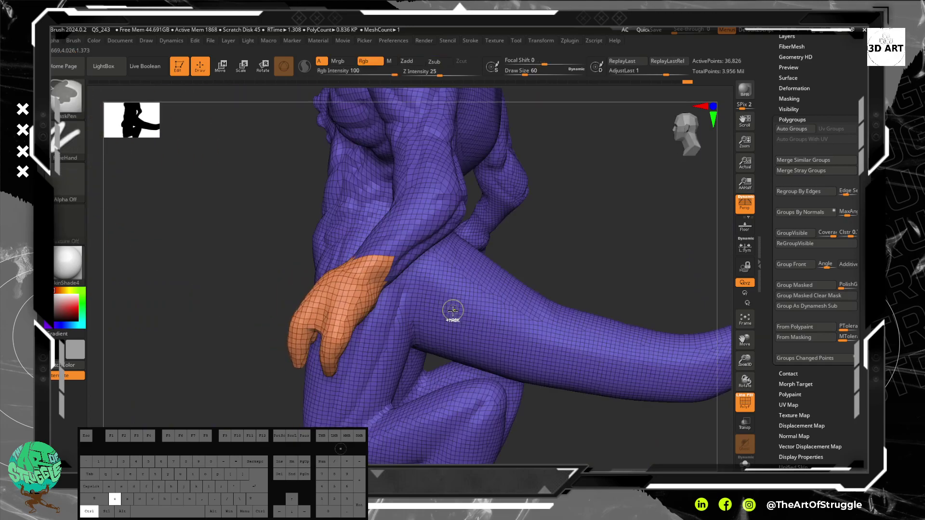
# Mask one side of the hand, turn it into a separate polygroup with Group Masked, and clear the mask
pyautogui.moveTo(585, 255)
pyautogui.mouseDown()
pyautogui.moveTo(538, 276)
pyautogui.moveTo(472, 275)
pyautogui.moveTo(352, 304)
pyautogui.moveTo(339, 366)
pyautogui.moveTo(362, 361)
pyautogui.mouseUp()
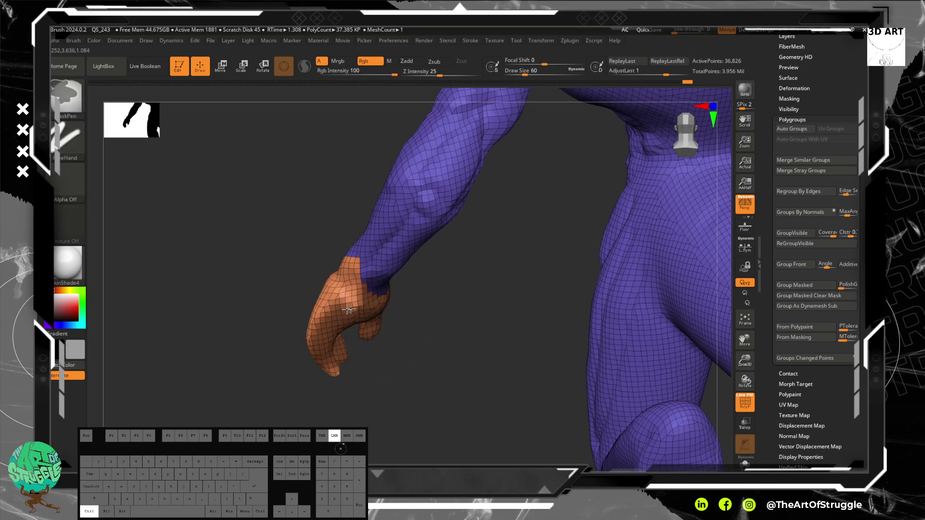
pyautogui.moveTo(423, 358); pyautogui.dragTo(475, 347)
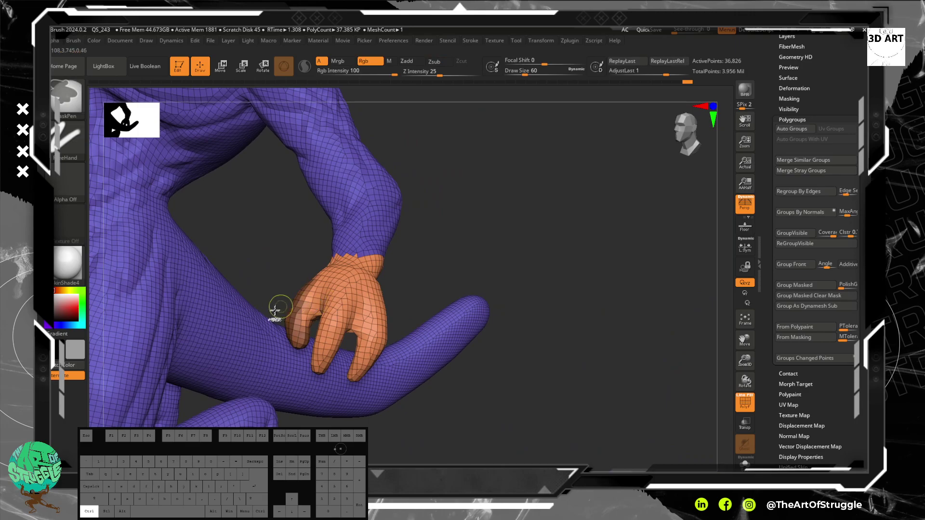
pyautogui.click(811, 285)
pyautogui.keyDown('ctrl'); pyautogui.moveTo(495, 275); pyautogui.dragTo(528, 249); pyautogui.keyUp('ctrl')
# Isolate the hand's orange polygroup, invert its mask back and forth, and show the whole body again
pyautogui.keyDown('ctrl'); pyautogui.keyDown('shift'); pyautogui.click(339, 286); pyautogui.keyUp('shift'); pyautogui.keyUp('ctrl')
pyautogui.keyDown('ctrl'); pyautogui.click(463, 248); pyautogui.keyUp('ctrl')
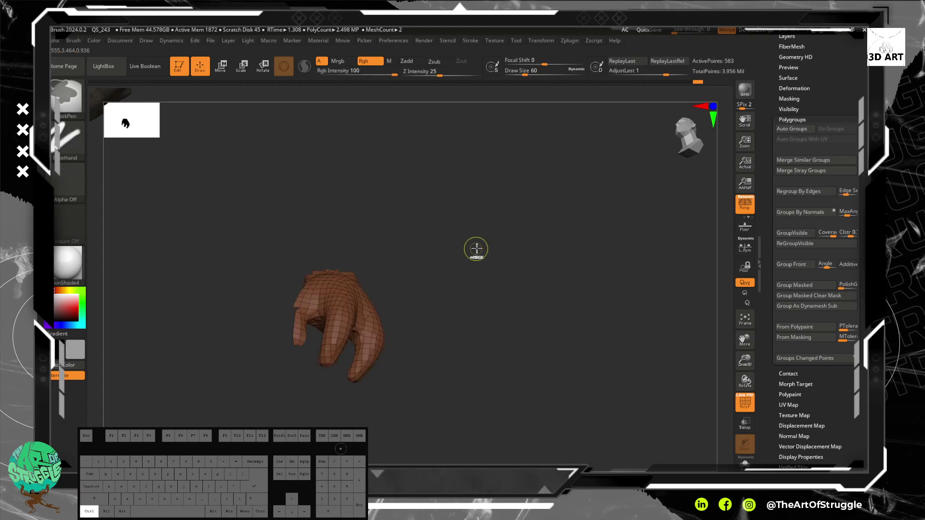
pyautogui.keyDown('ctrl'); pyautogui.click(480, 249); pyautogui.keyUp('ctrl')
pyautogui.keyDown('ctrl'); pyautogui.click(479, 260); pyautogui.keyUp('ctrl')
pyautogui.keyDown('ctrl'); pyautogui.click(476, 269); pyautogui.keyUp('ctrl')
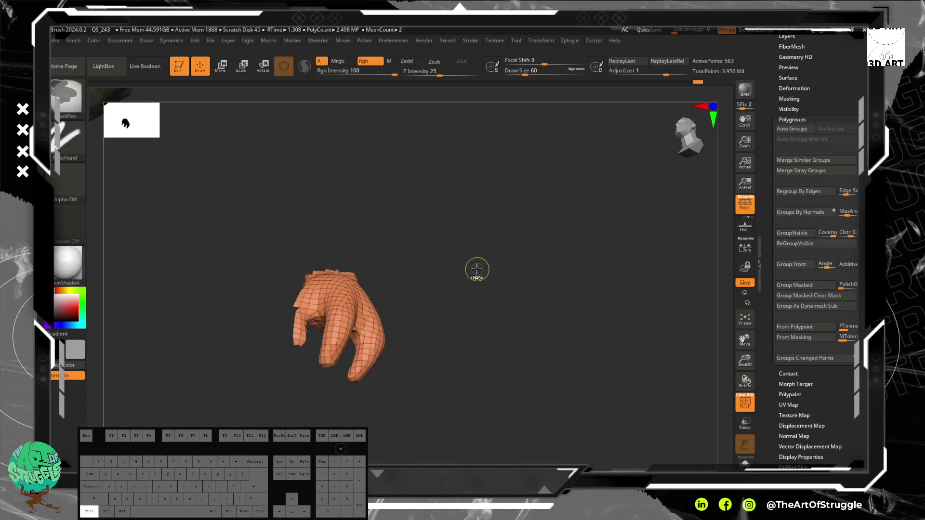
pyautogui.keyDown('ctrl'); pyautogui.keyDown('shift'); pyautogui.click(475, 270); pyautogui.keyUp('shift'); pyautogui.keyUp('ctrl')
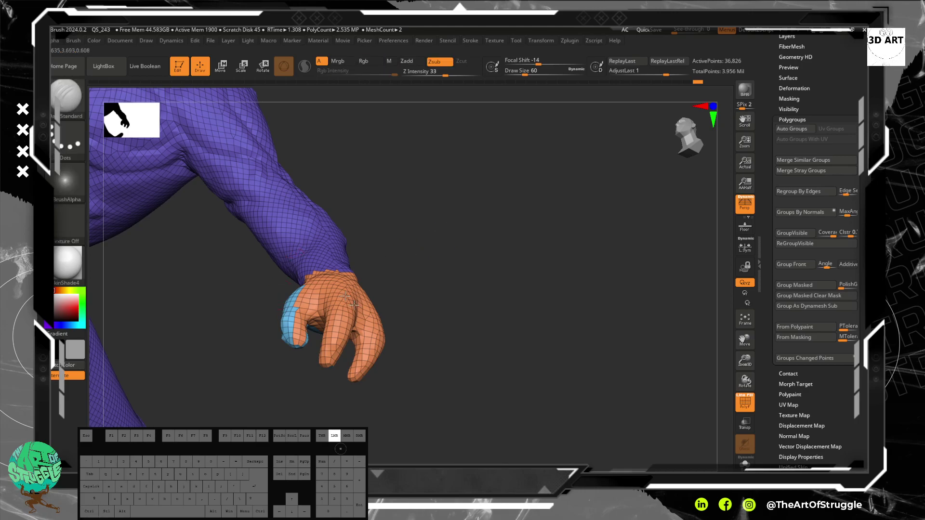
# Mask a patch across the back of the hand and fingers and assign it a polygroup with Group Masked
pyautogui.moveTo(424, 302); pyautogui.dragTo(474, 326)
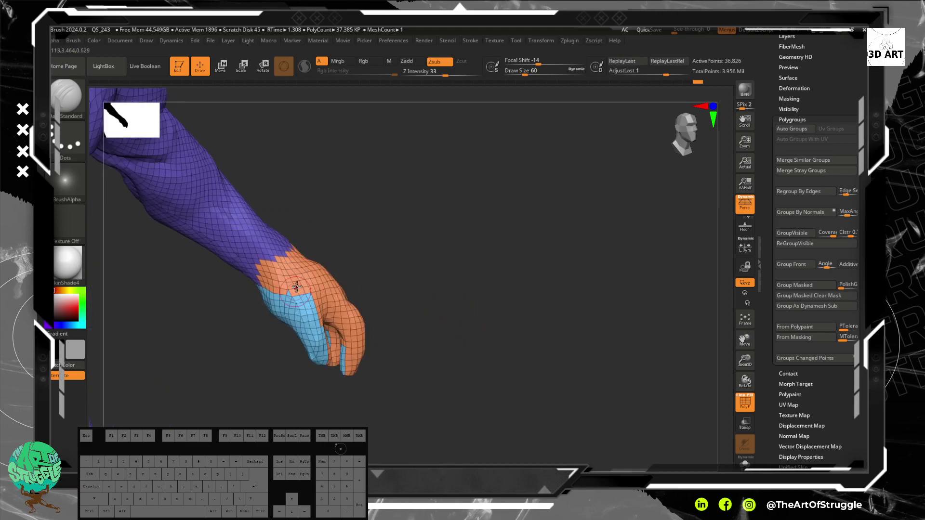
pyautogui.moveTo(295, 278)
pyautogui.keyDown('ctrl'); pyautogui.mouseDown()
pyautogui.moveTo(340, 307)
pyautogui.moveTo(330, 304)
pyautogui.mouseUp(); pyautogui.keyUp('ctrl')
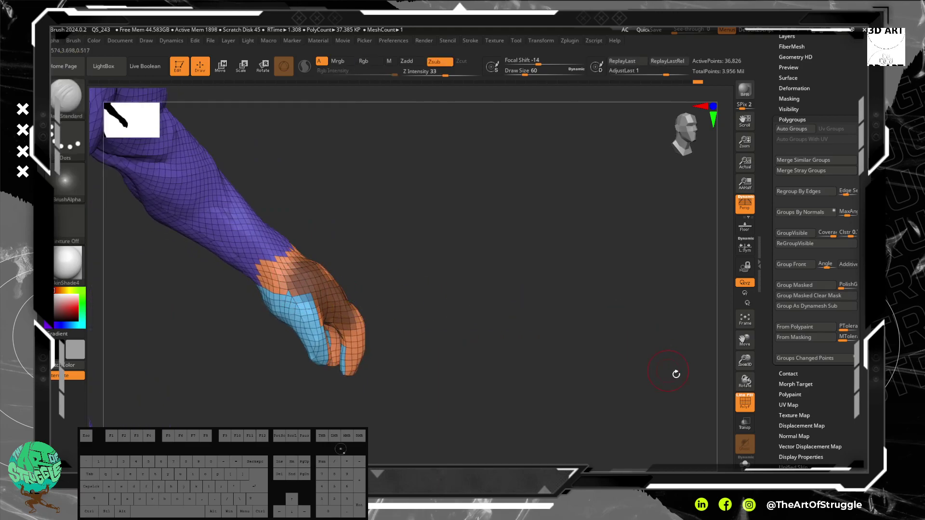
pyautogui.click(805, 285)
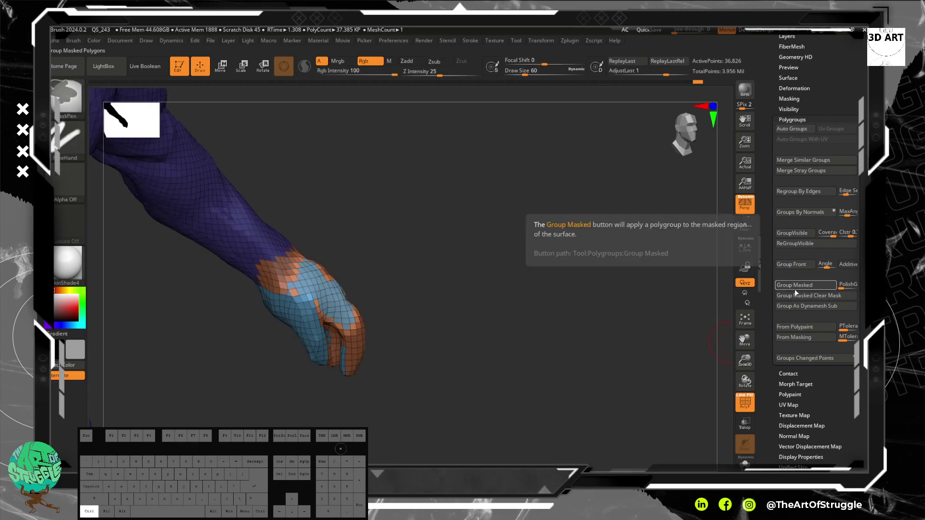
# Assign the masked patch on the back of the hand a new polygroup with Group Masked, and isolate it briefly before showing the full body
pyautogui.click(794, 284)
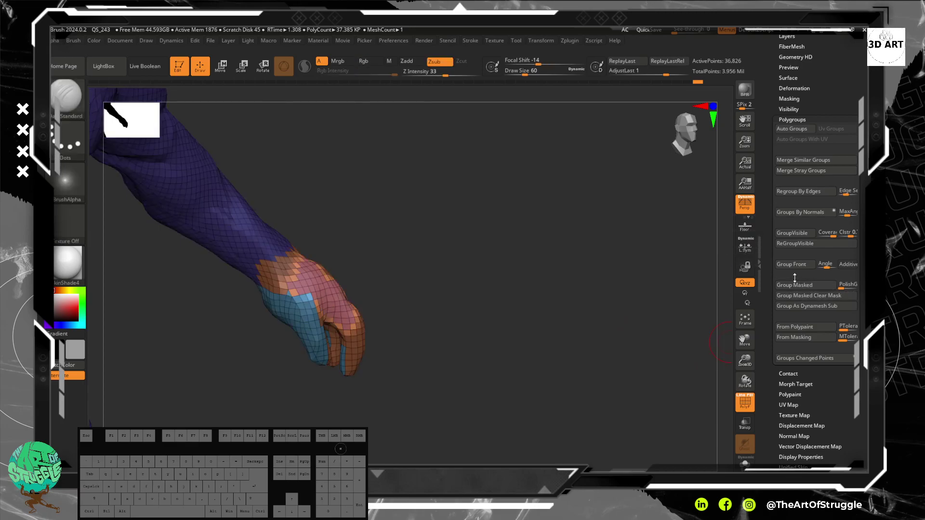
pyautogui.hotkey('ctrl', 'shift')
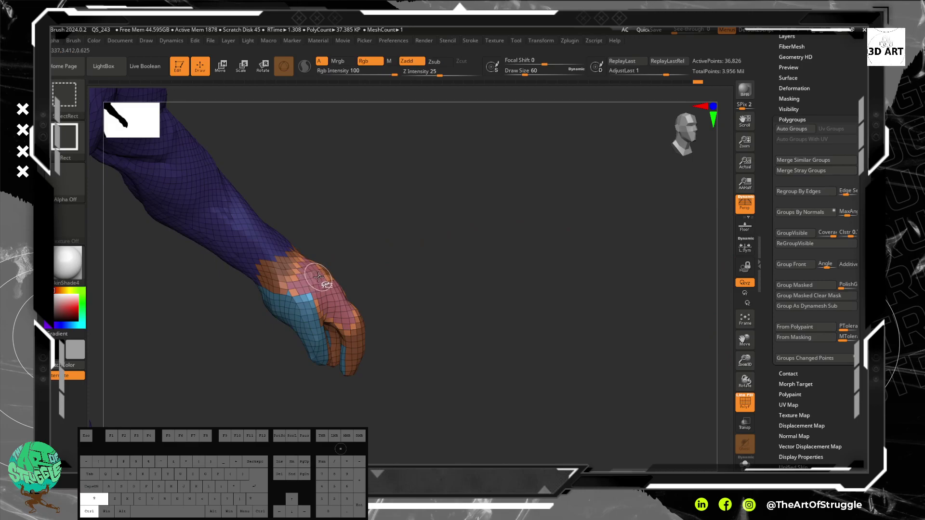
pyautogui.keyDown('ctrl'); pyautogui.keyDown('shift'); pyautogui.click(320, 278); pyautogui.keyUp('shift'); pyautogui.keyUp('ctrl')
pyautogui.moveTo(359, 308); pyautogui.dragTo(409, 301)
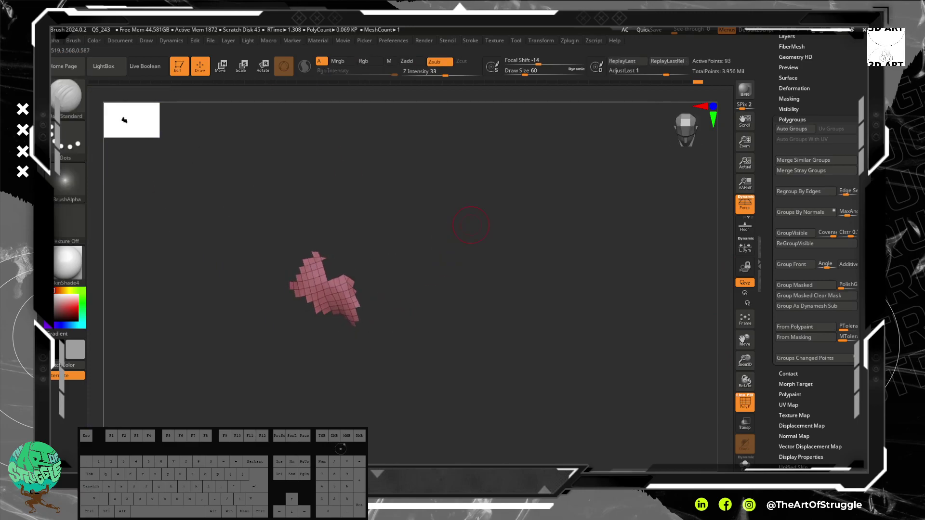
pyautogui.hotkey('ctrl', 'z')
pyautogui.keyDown('ctrl'); pyautogui.click(544, 297); pyautogui.keyUp('ctrl')
# Reset the unmasked body to a single polygroup with Auto Groups and turn off the polyframe display
pyautogui.keyDown('ctrl'); pyautogui.moveTo(498, 273); pyautogui.dragTo(532, 335); pyautogui.keyUp('ctrl')
pyautogui.click(797, 295)
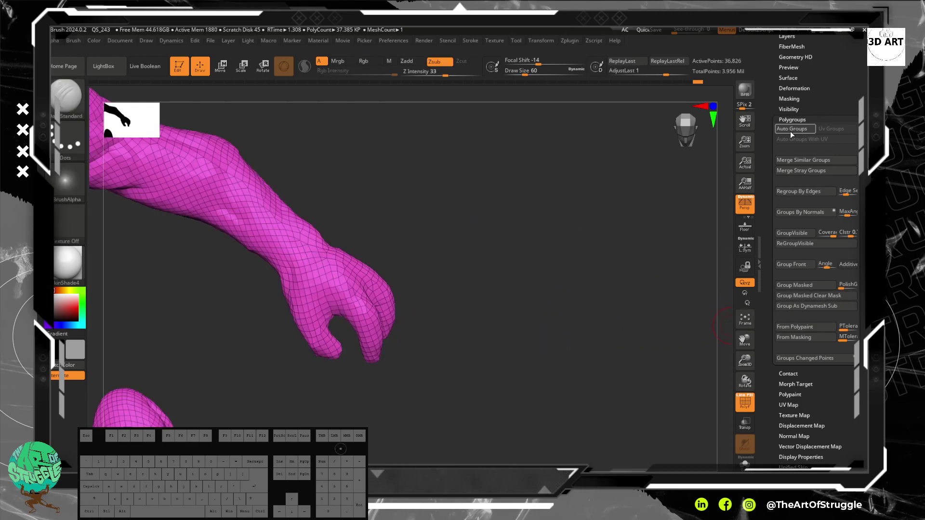
pyautogui.keyDown('alt'); pyautogui.moveTo(548, 190); pyautogui.dragTo(454, 190); pyautogui.keyUp('alt')
pyautogui.keyDown('shift'); pyautogui.moveTo(427, 252); pyautogui.dragTo(669, 217); pyautogui.keyUp('shift')
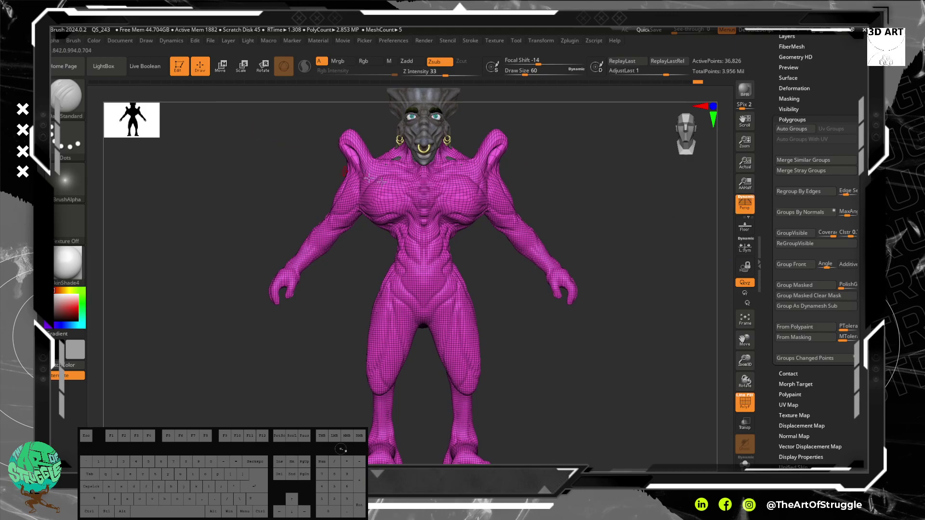
pyautogui.click(747, 408)
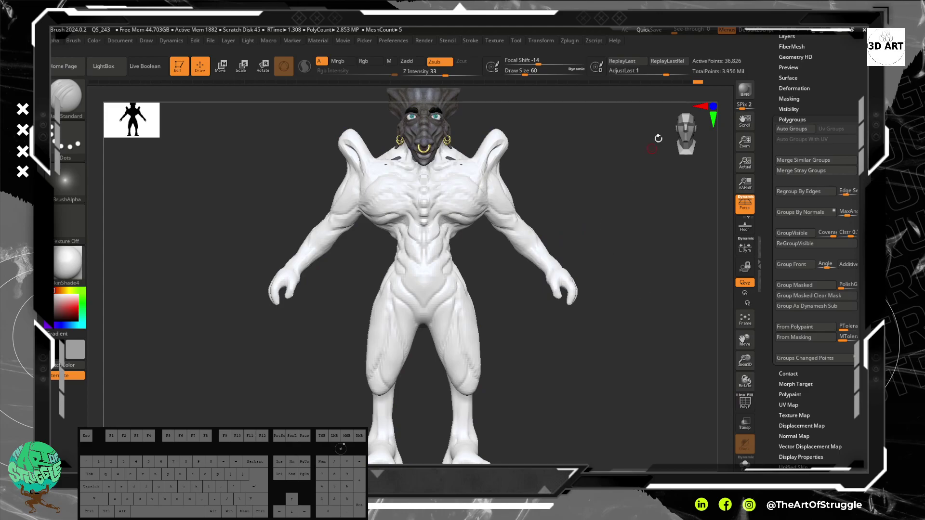